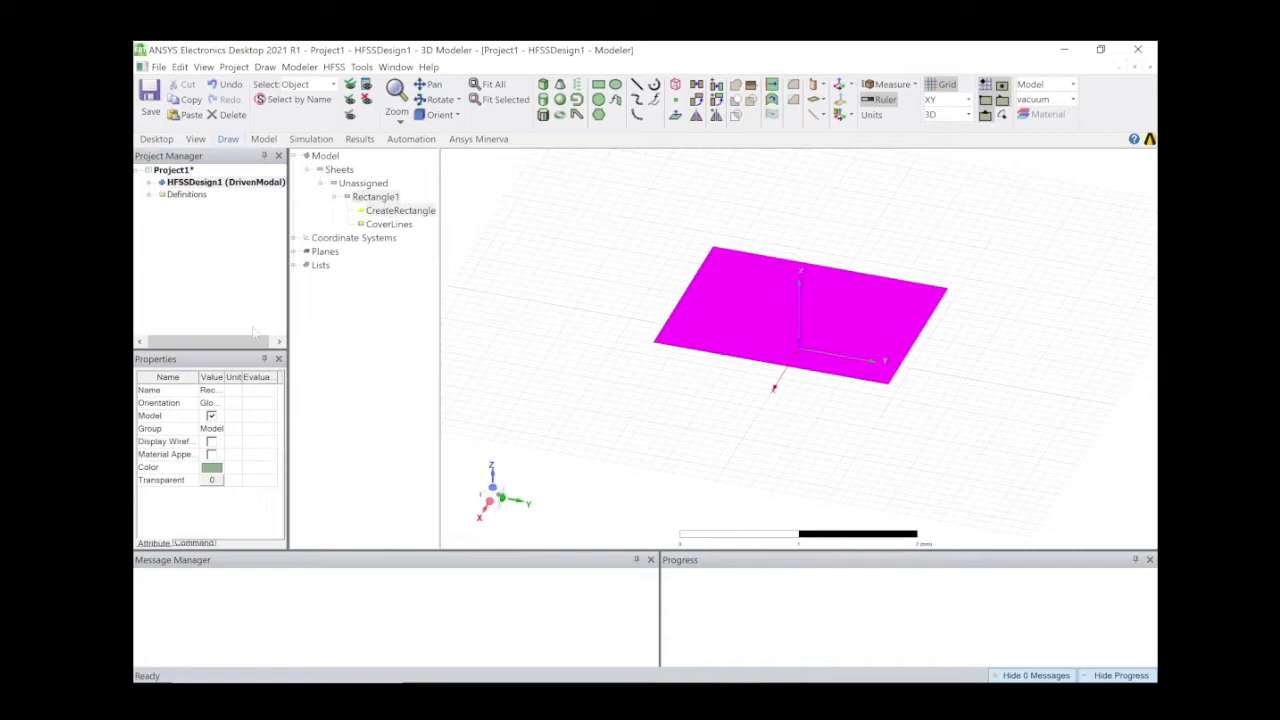
Rename the rectangle sheet Rectangle1 to 'patch'.
{"action": "left_click", "coordinate": [212, 390]}
{"action": "key", "text": "BackSpace"}
{"action": "type", "text": "patch"}
{"action": "key", "text": "Return"}
Bring up the patch's CreateRectangle parameters (XSize 1.6 mm, YSize 2.1 mm).
{"action": "left_click", "coordinate": [424, 215]}
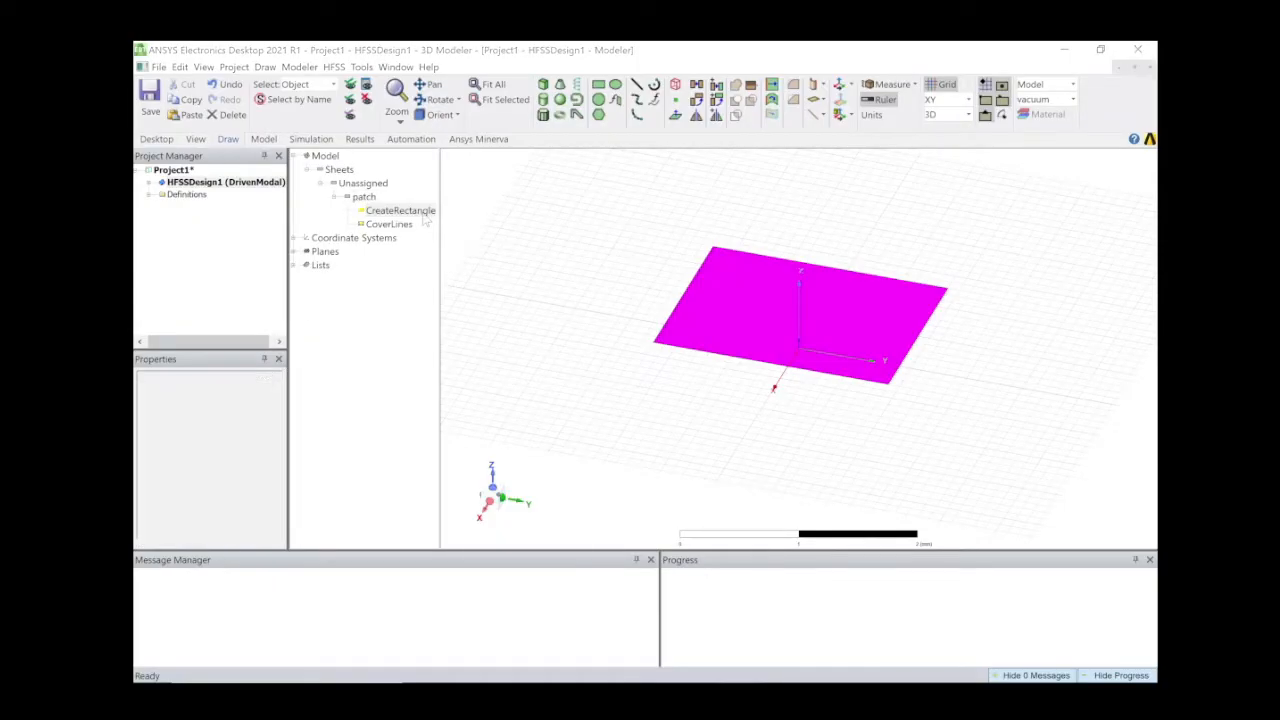
{"action": "double_click", "coordinate": [424, 214]}
{"action": "left_click_drag", "start_coordinate": [583, 340], "coordinate": [558, 381]}
Set the patch XSize to new variable W = 39.66 mm and YSize to L = 47.43 mm.
{"action": "left_click", "coordinate": [408, 487]}
{"action": "left_click", "coordinate": [408, 487]}
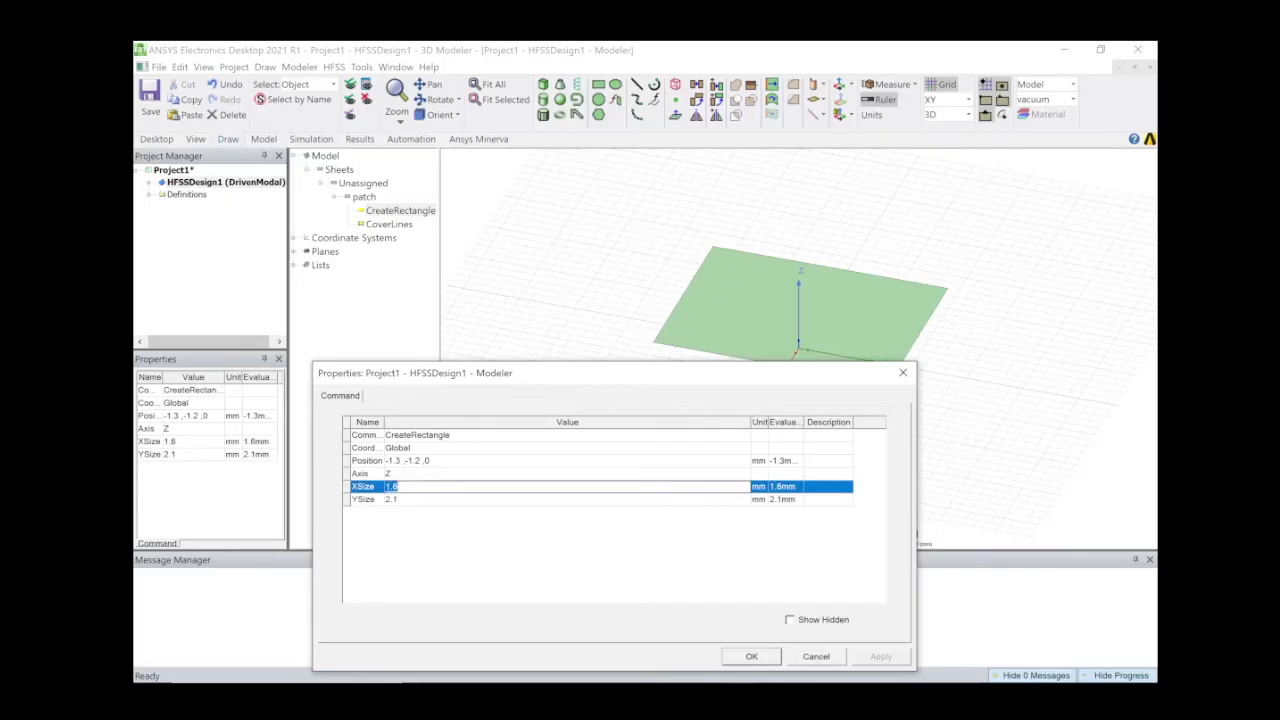
{"action": "type", "text": "W"}
{"action": "key", "text": "Return"}
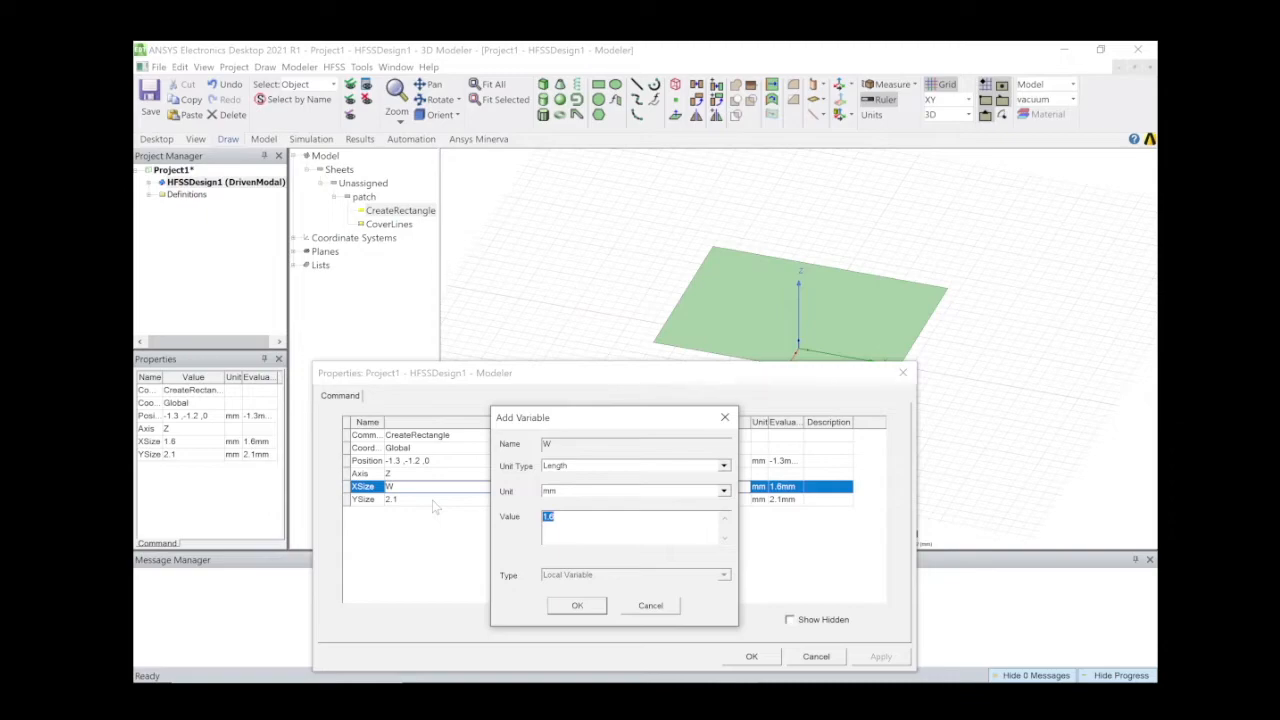
{"action": "type", "text": "39.66"}
{"action": "left_click", "coordinate": [577, 606]}
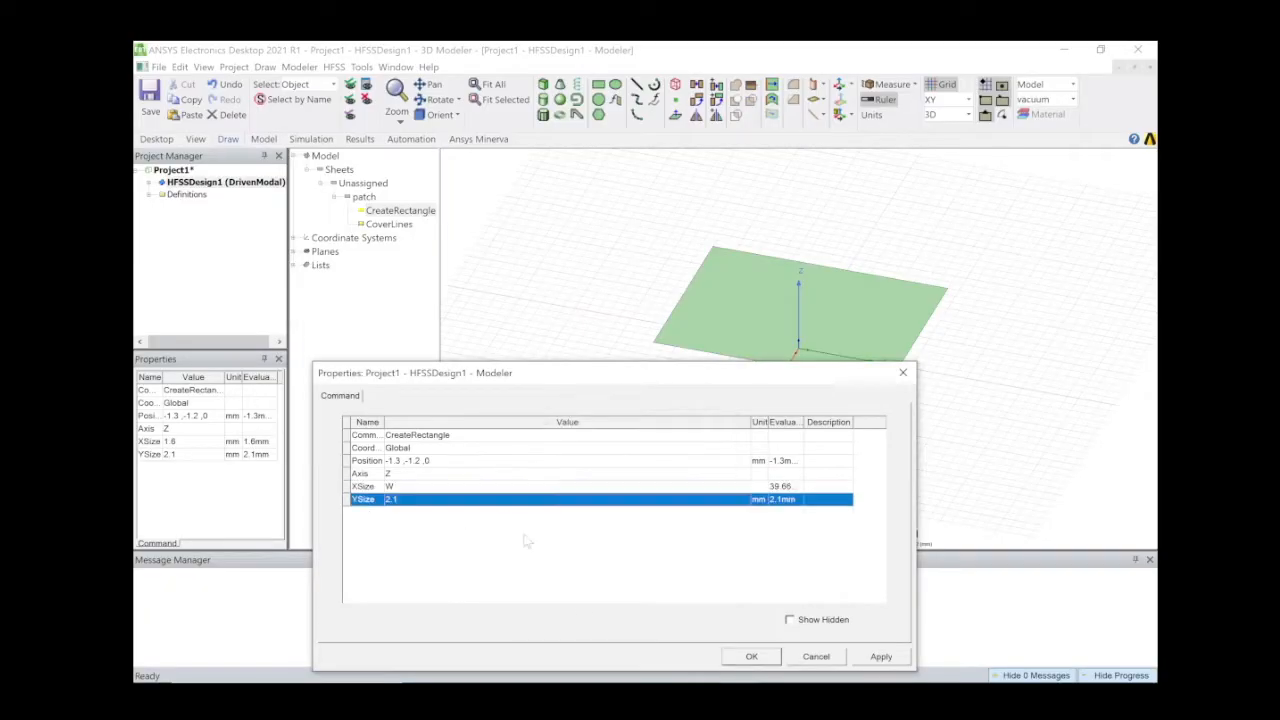
{"action": "left_click", "coordinate": [425, 500]}
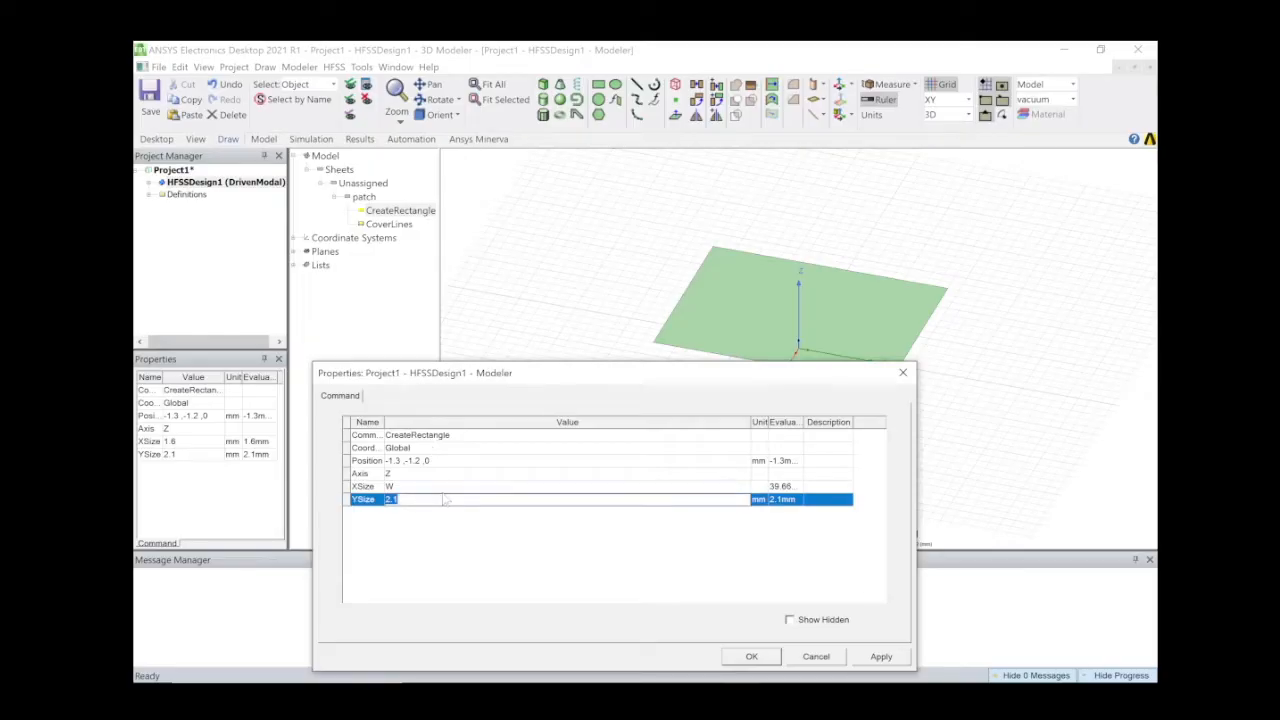
{"action": "key", "text": "BackSpace"}
{"action": "type", "text": "L"}
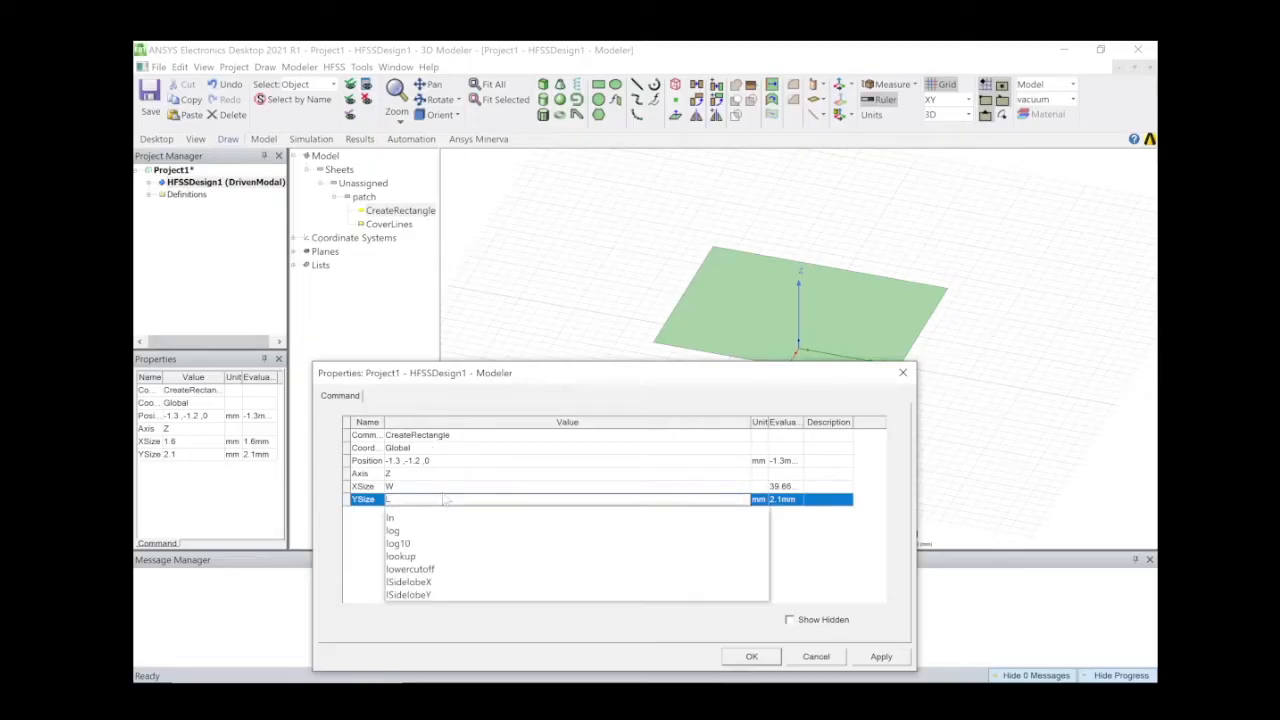
{"action": "key", "text": "Return"}
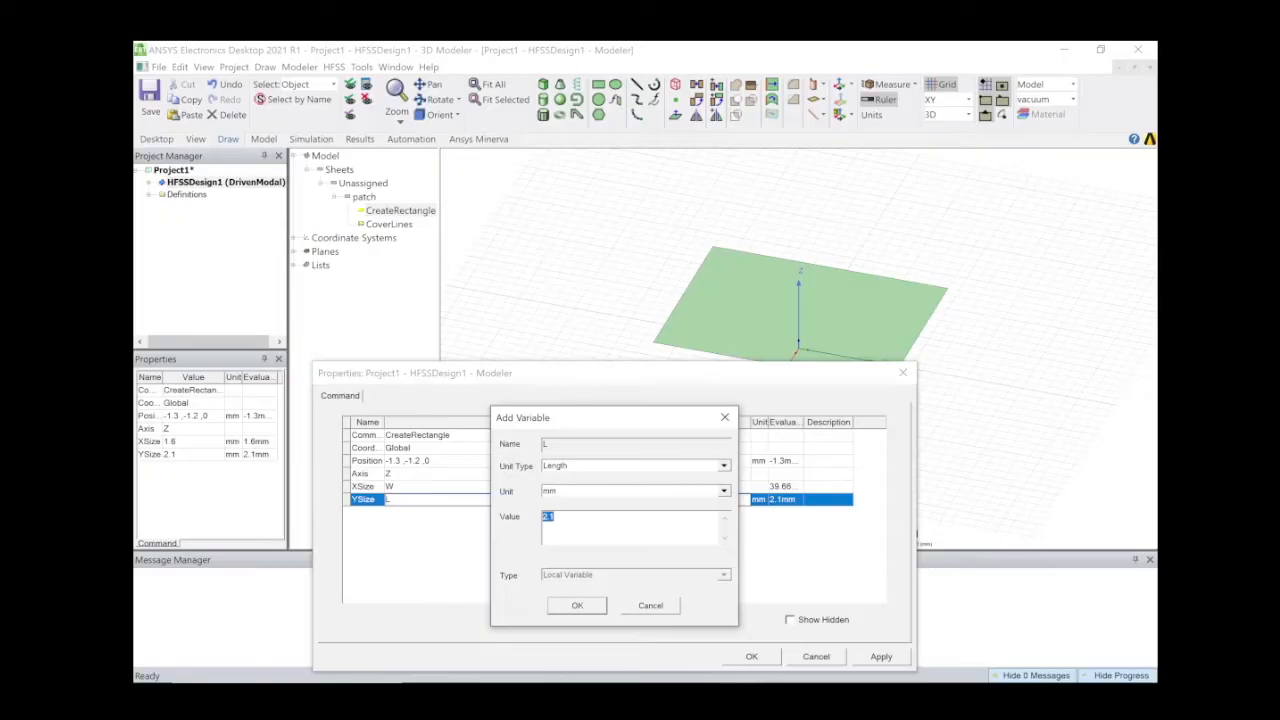
{"action": "type", "text": "47.43"}
{"action": "left_click", "coordinate": [570, 610]}
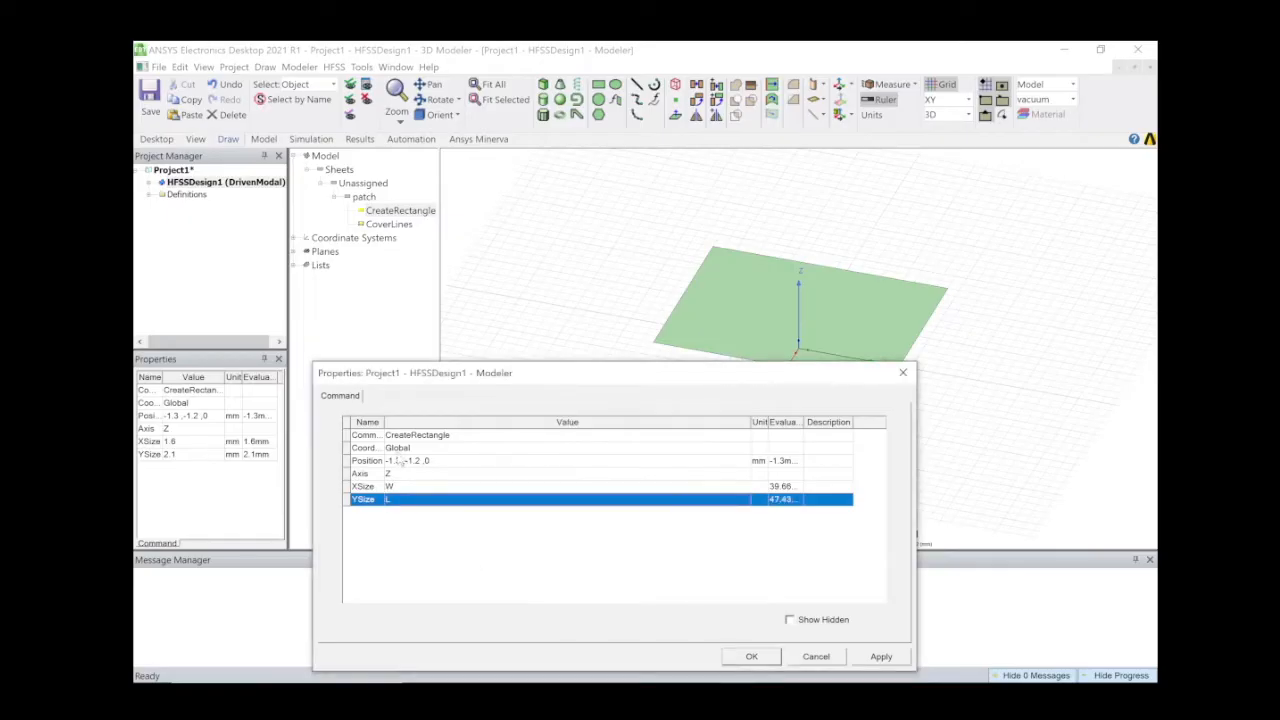
Set the patch position to -W/2, -L/2, t, with t = 1.6 mm of type Length.
{"action": "double_click", "coordinate": [398, 461]}
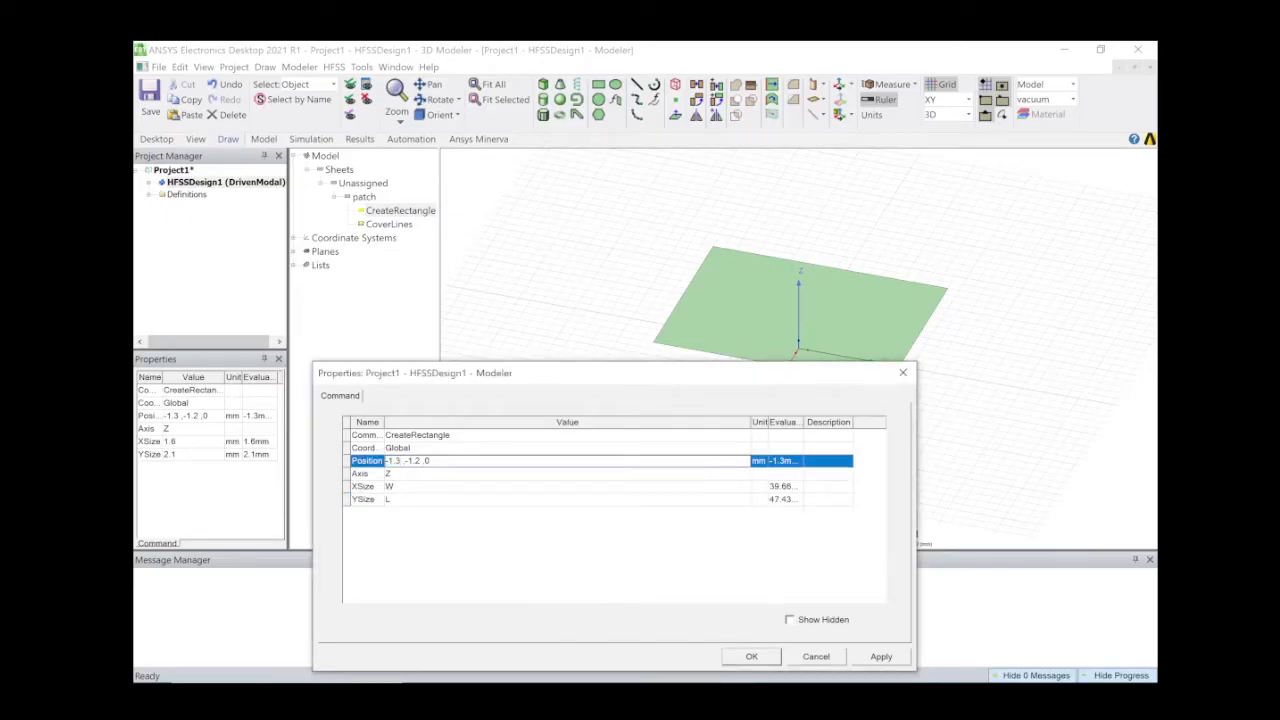
{"action": "key", "text": "BackSpace"}
{"action": "key", "text": "BackSpace"}
{"action": "key", "text": "BackSpace"}
{"action": "type", "text": "W/2"}
{"action": "key", "text": "BackSpace"}
{"action": "key", "text": "BackSpace"}
{"action": "key", "text": "BackSpace"}
{"action": "type", "text": "L/2 ,t"}
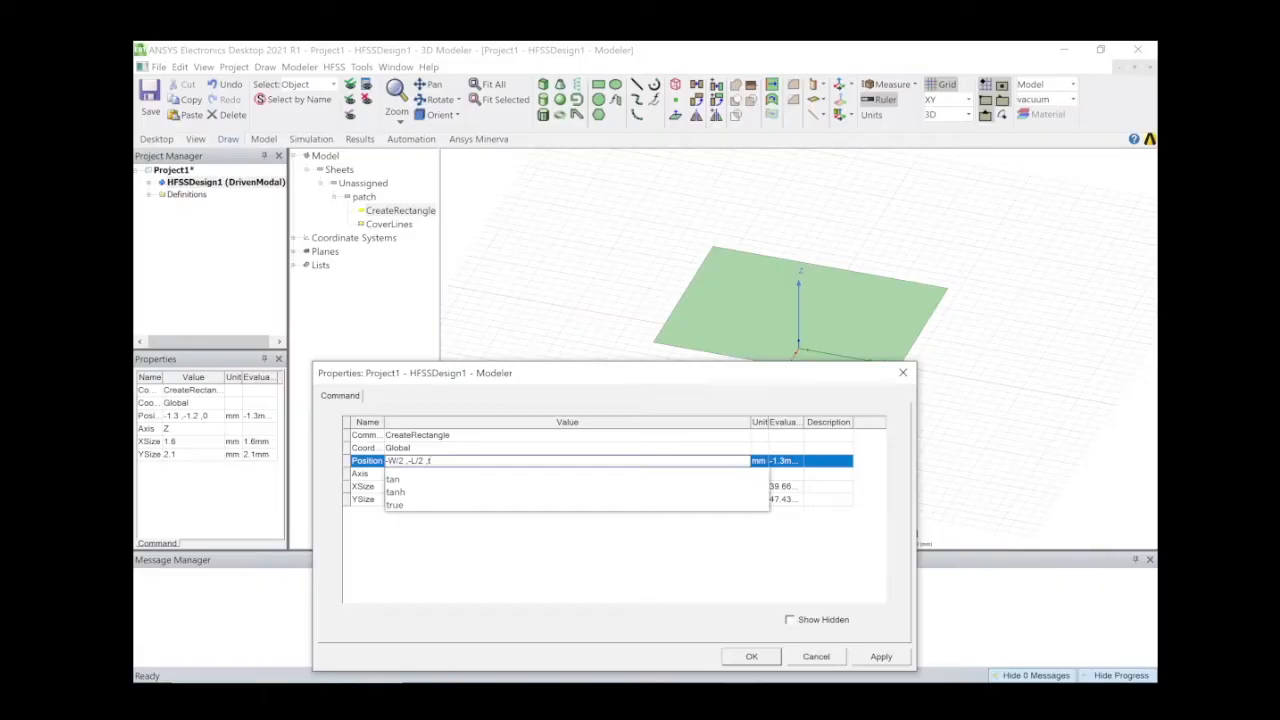
{"action": "key", "text": "Return"}
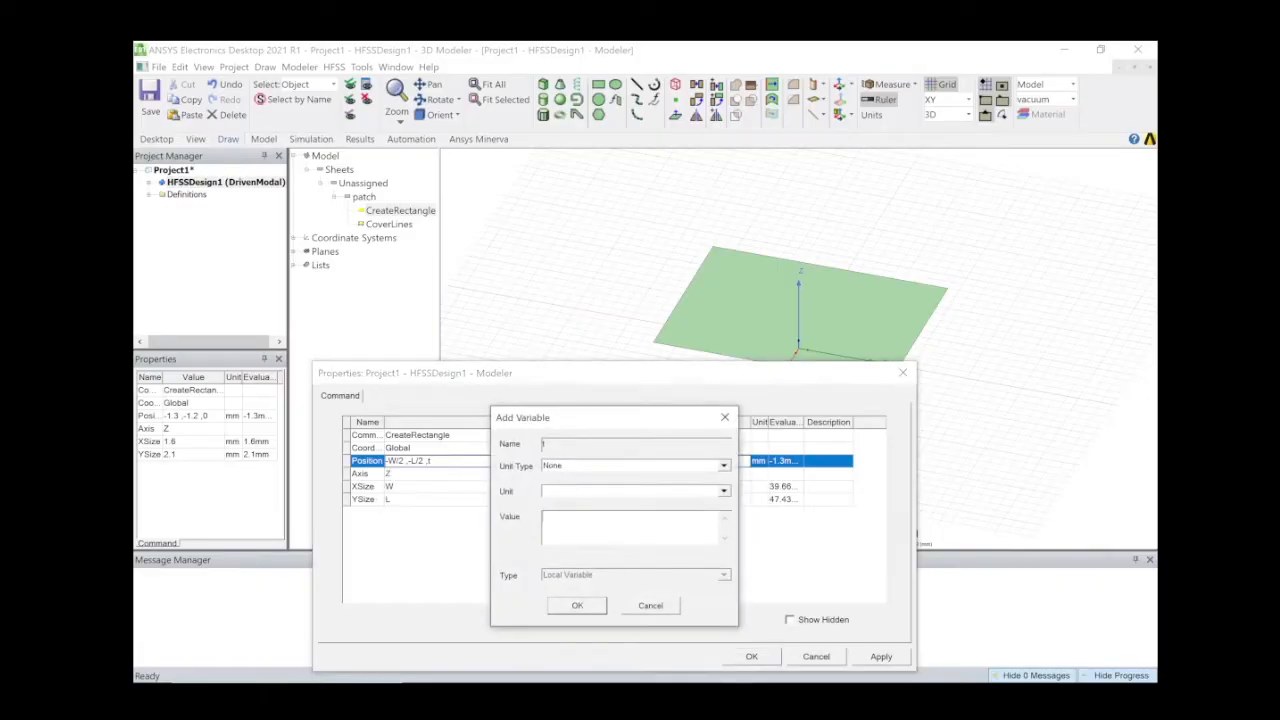
{"action": "type", "text": "1.6"}
{"action": "left_click", "coordinate": [551, 466]}
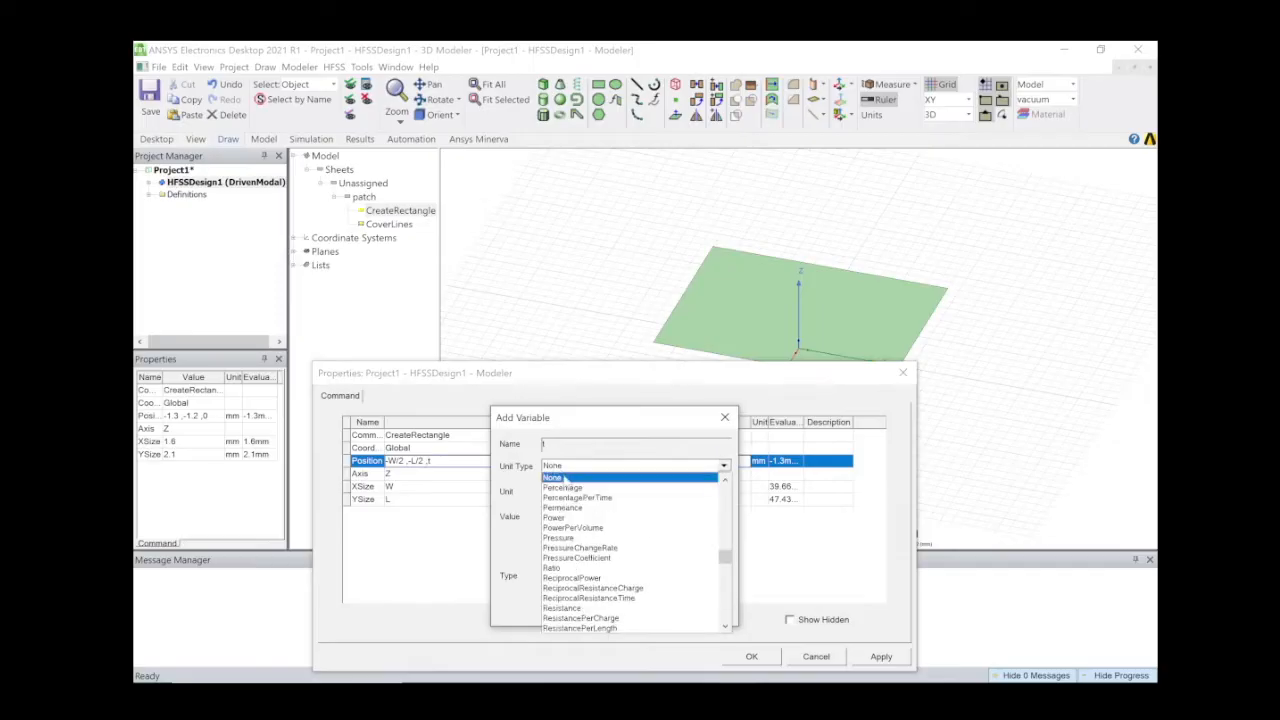
{"action": "key", "text": "l"}
{"action": "left_click", "coordinate": [566, 480]}
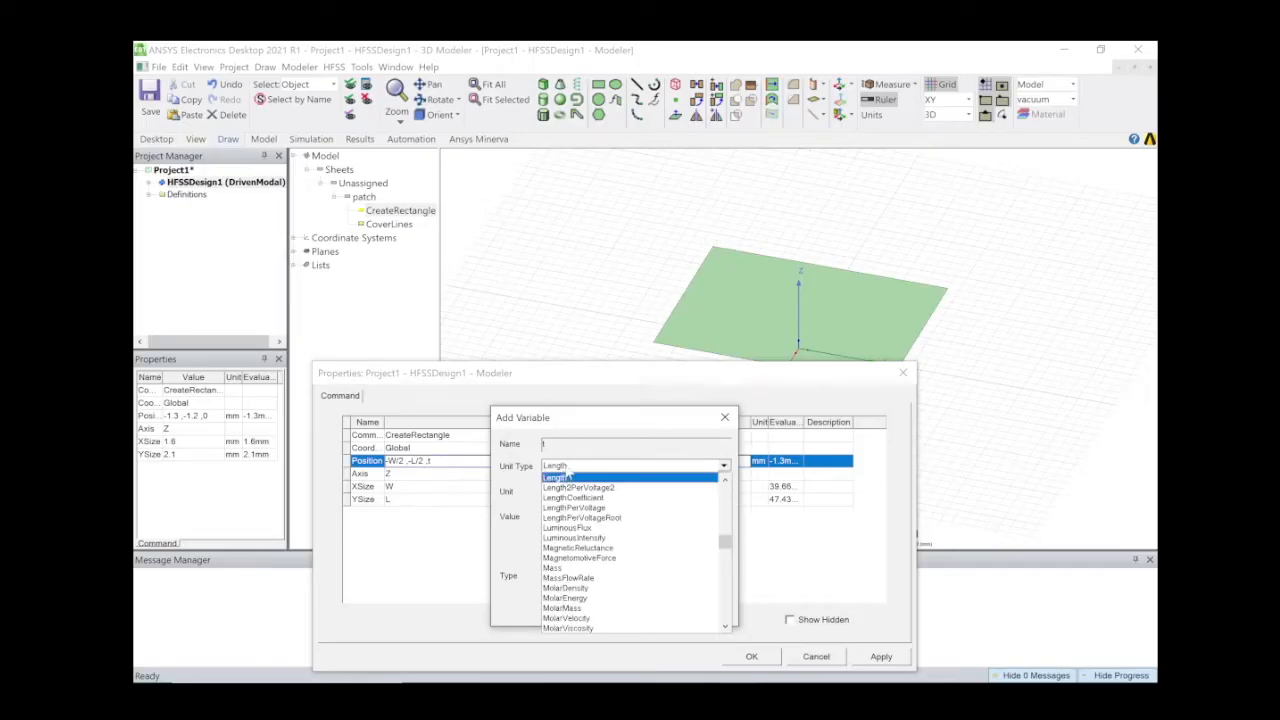
{"action": "left_click", "coordinate": [562, 478]}
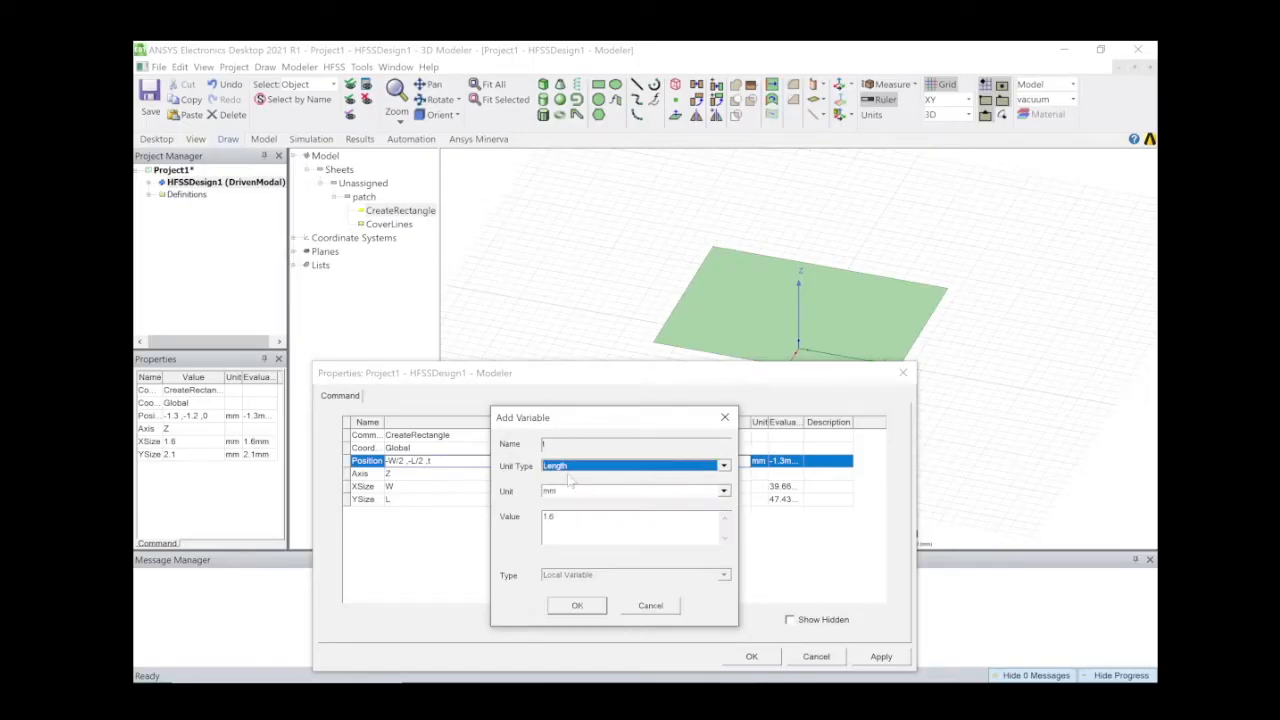
{"action": "left_click", "coordinate": [606, 604]}
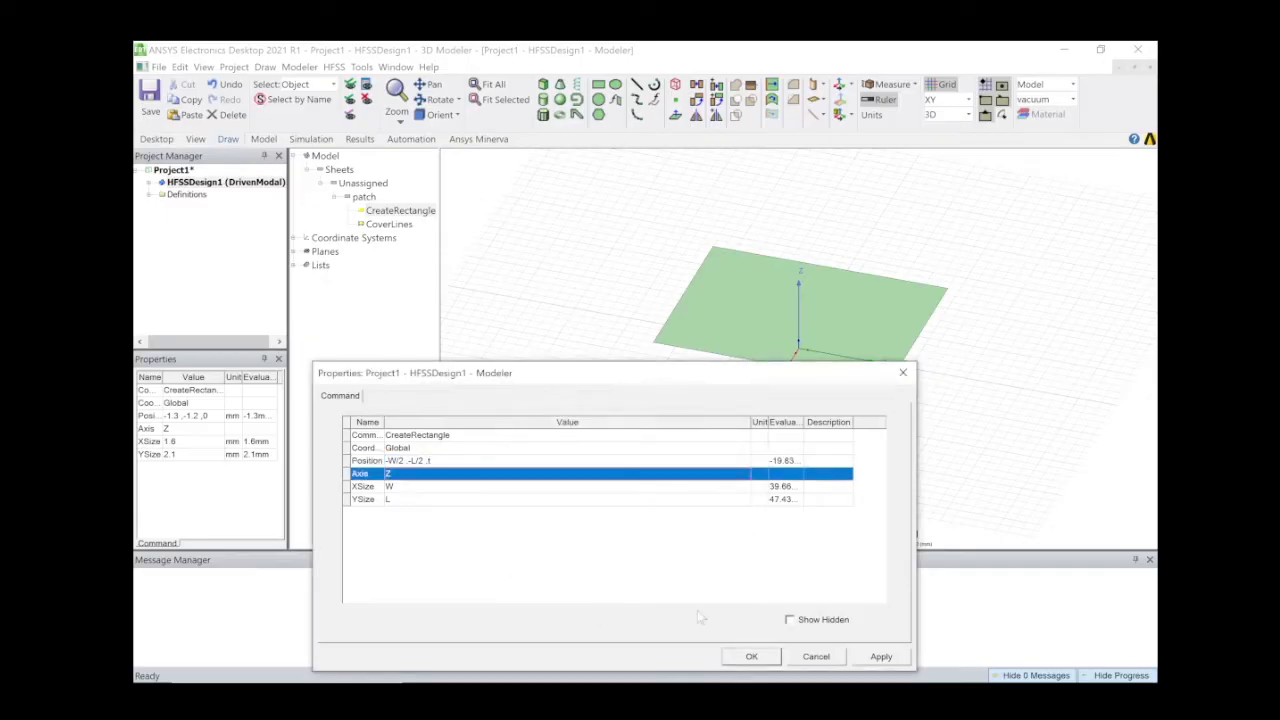
{"action": "left_click", "coordinate": [751, 656]}
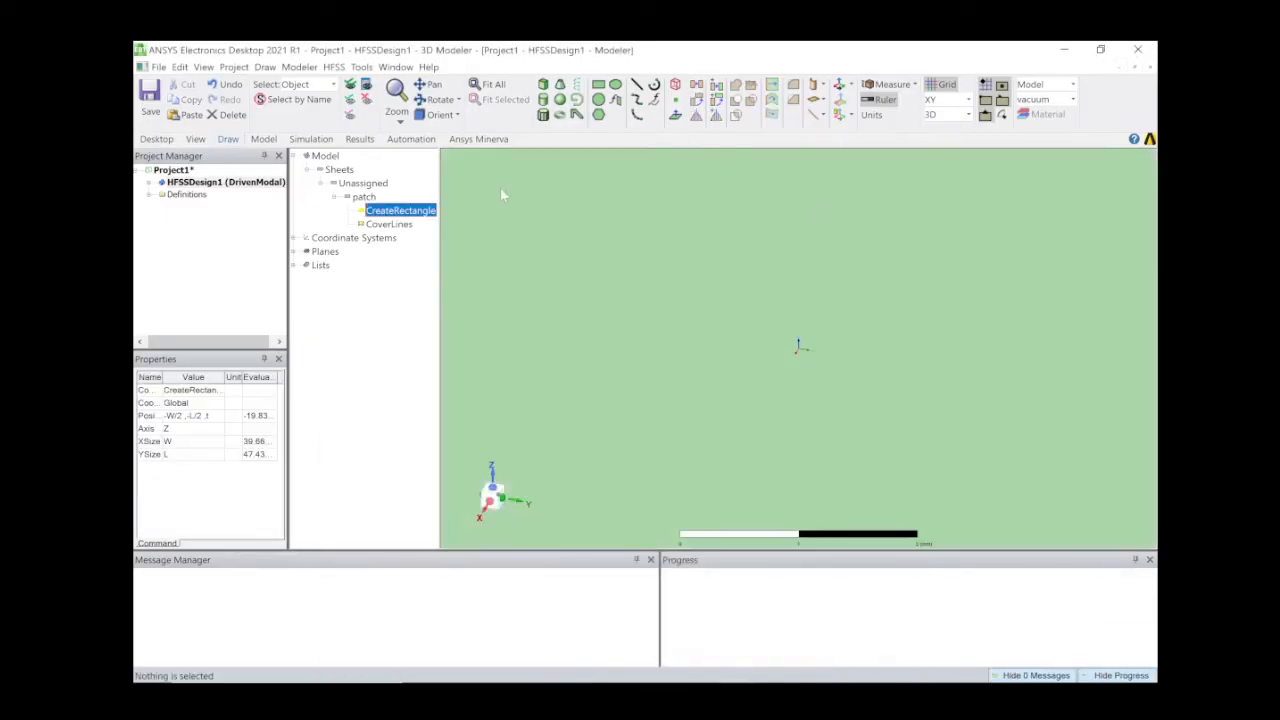
Fit the view and give the patch sheet an orange colour.
{"action": "left_click", "coordinate": [495, 86]}
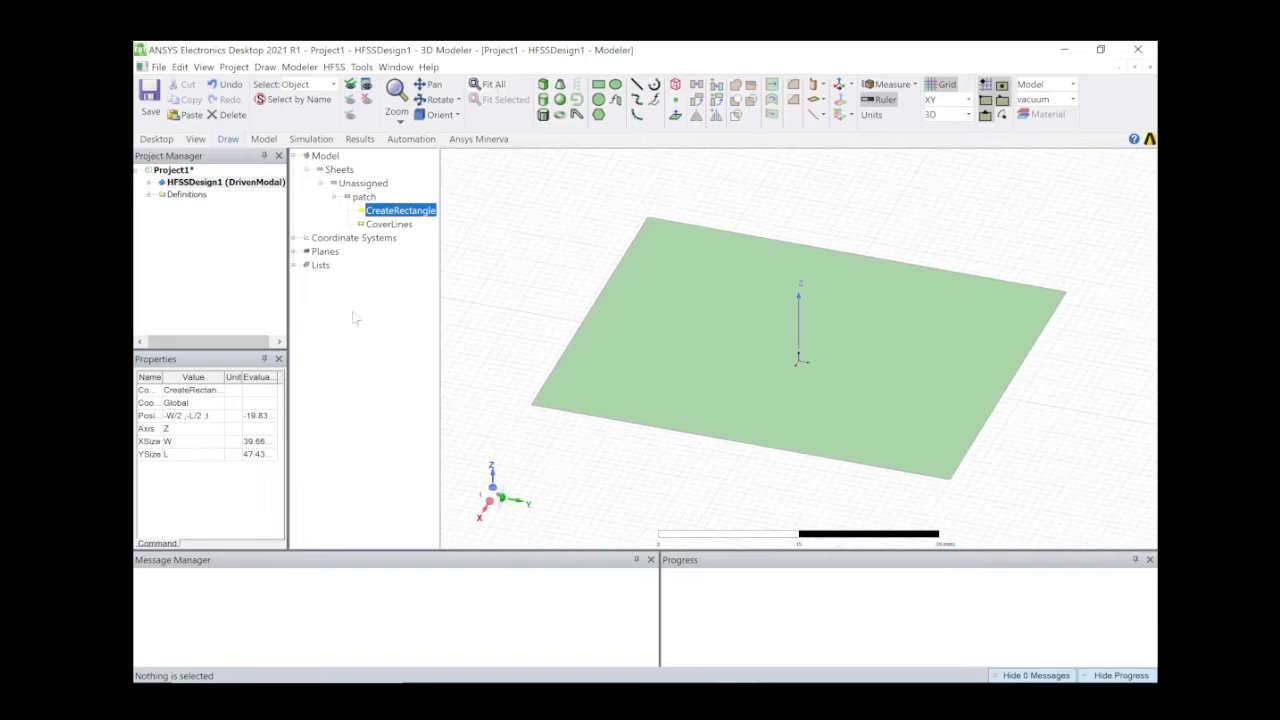
{"action": "left_click", "coordinate": [363, 196]}
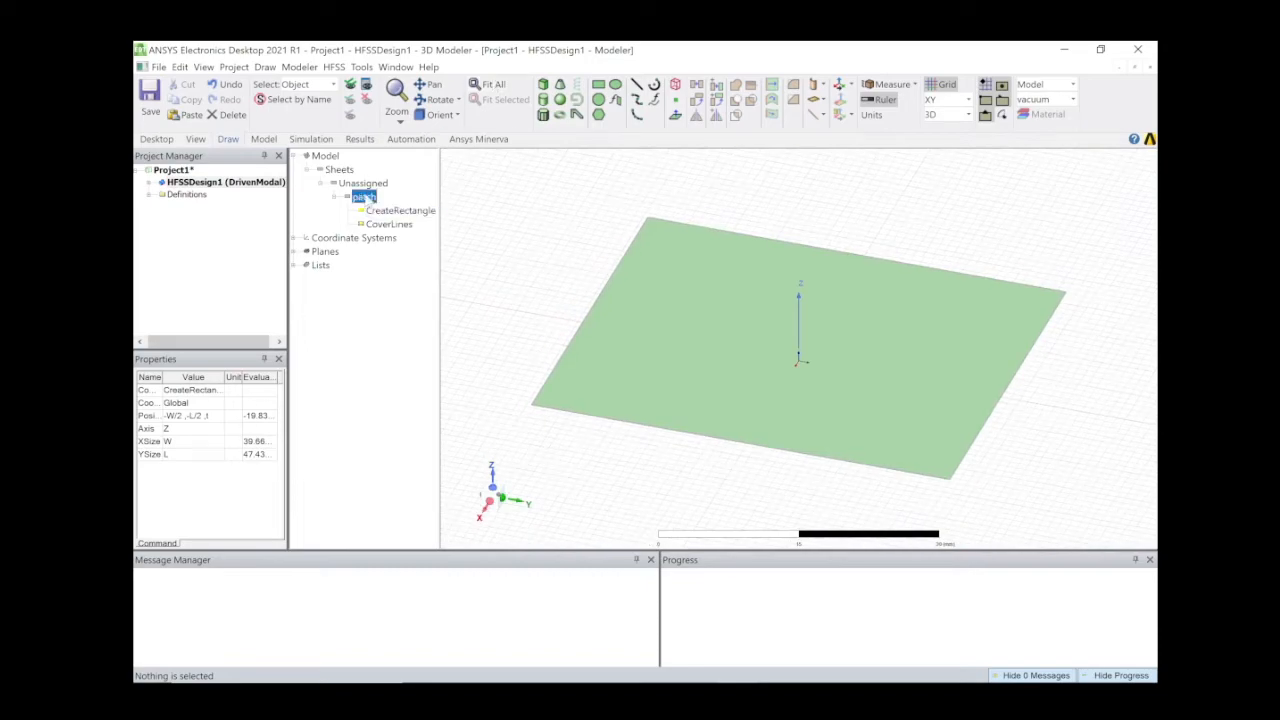
{"action": "left_click", "coordinate": [211, 467]}
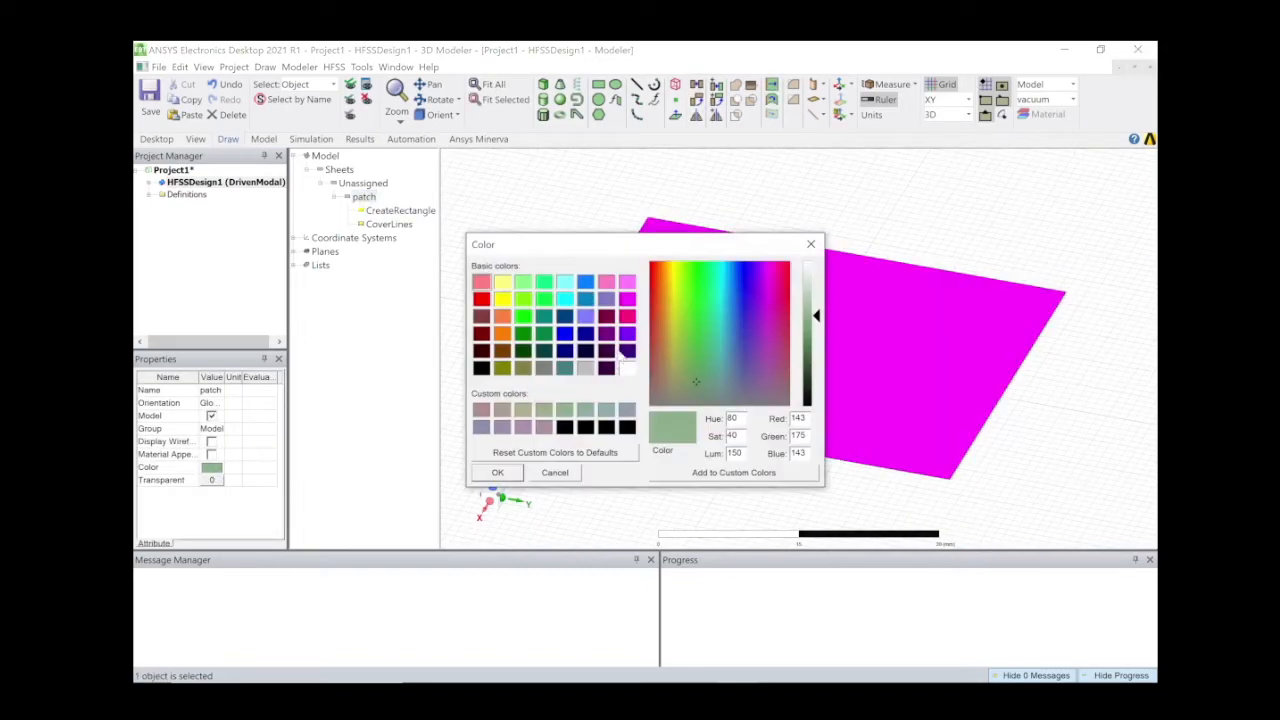
{"action": "left_click", "coordinate": [502, 316]}
{"action": "left_click", "coordinate": [497, 472]}
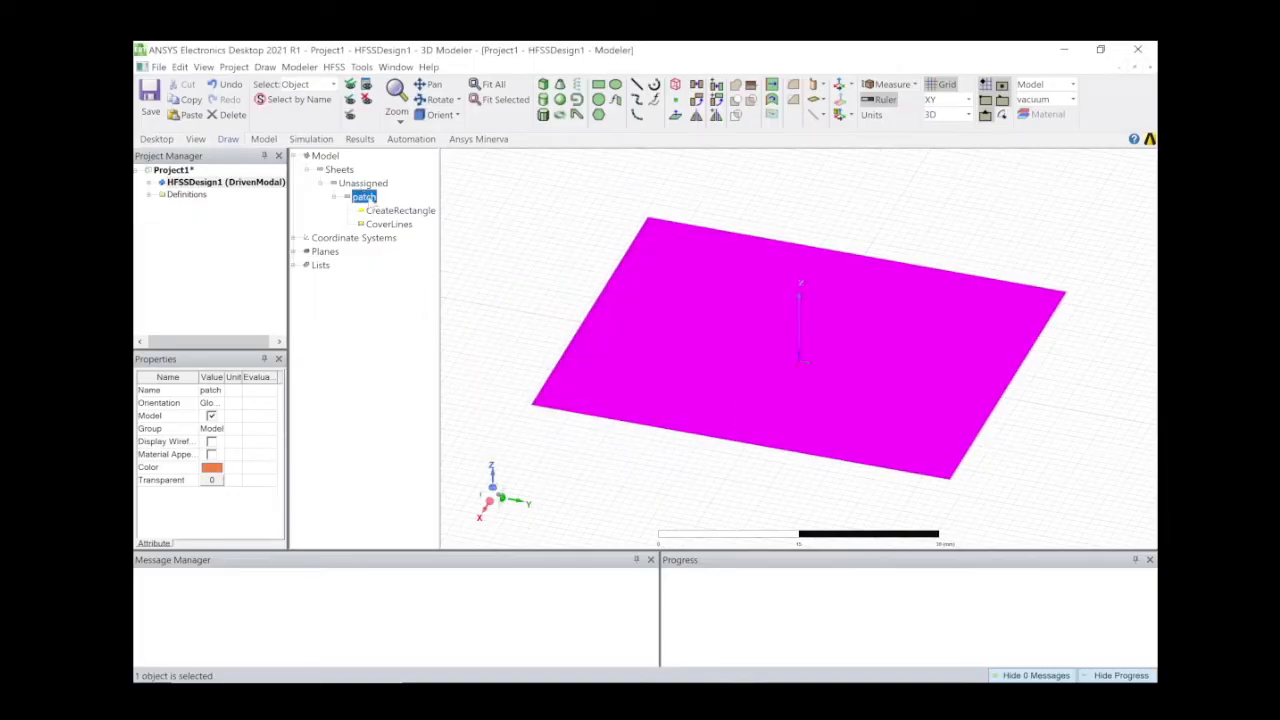
{"action": "left_click", "coordinate": [341, 172]}
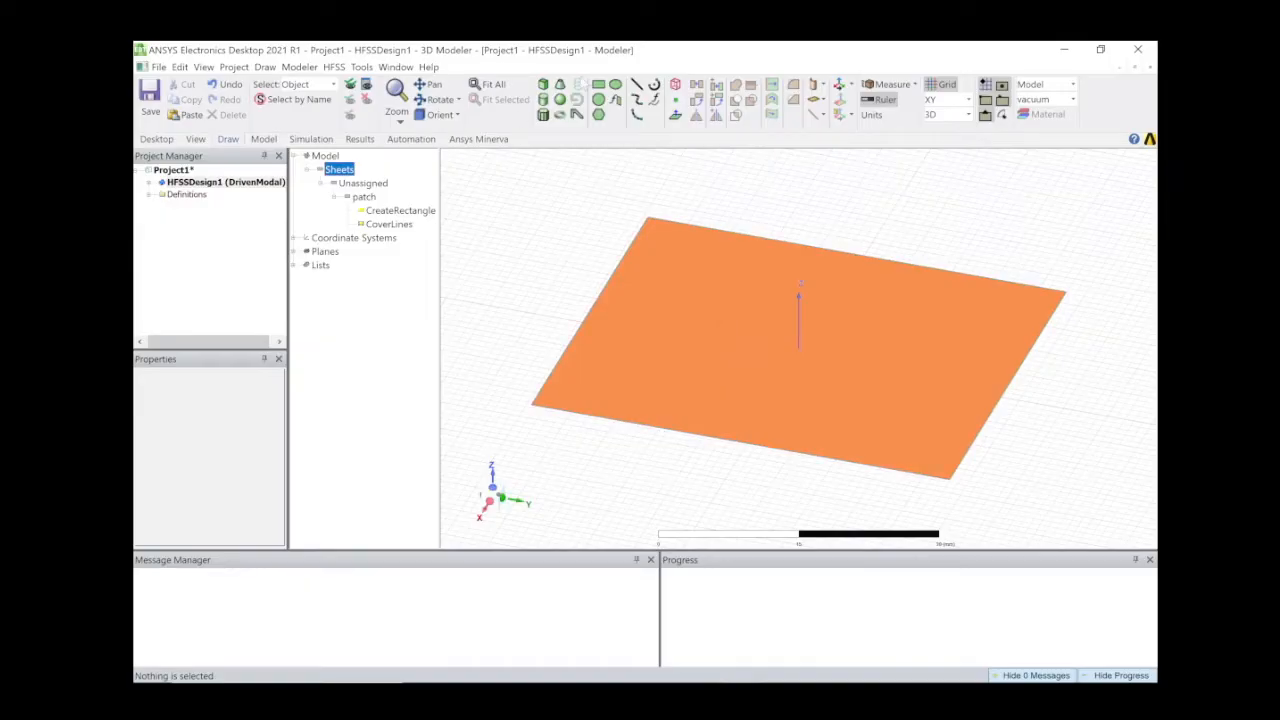
Draw a rectangle sheet from corner (-16, -41) to (5, -33).
{"action": "left_click", "coordinate": [599, 85]}
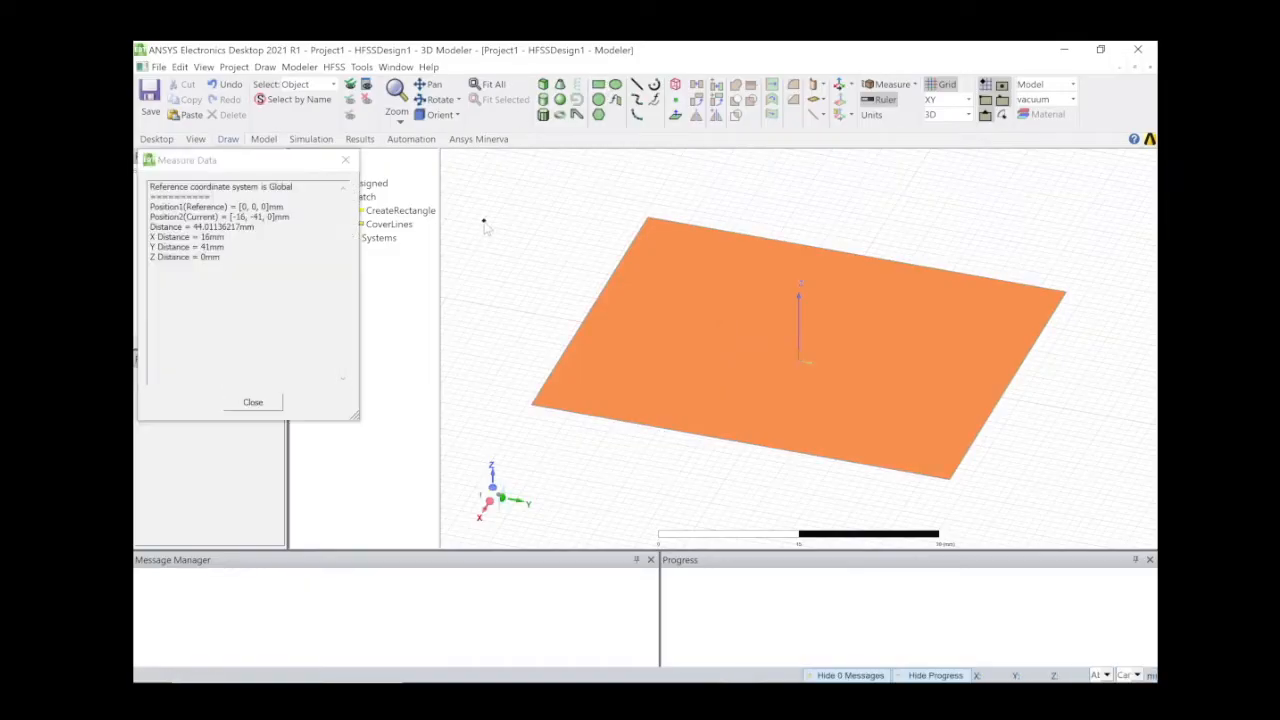
{"action": "left_click", "coordinate": [489, 223]}
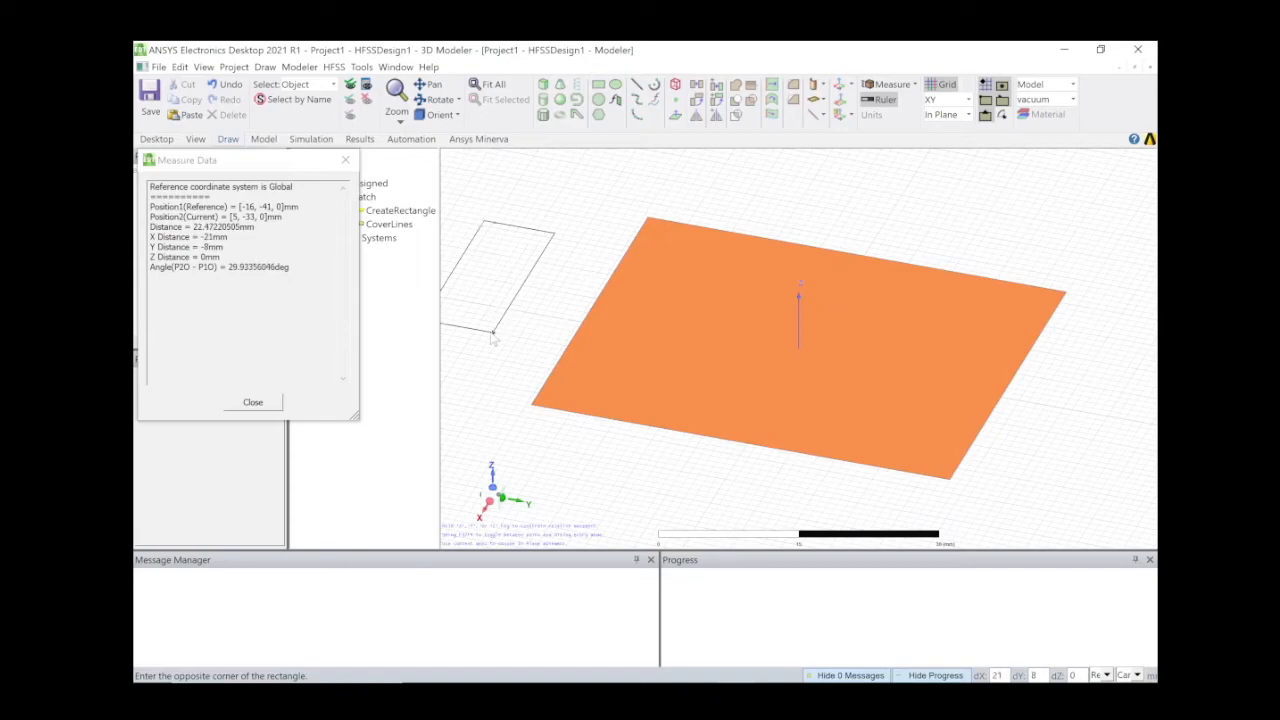
{"action": "left_click", "coordinate": [493, 333]}
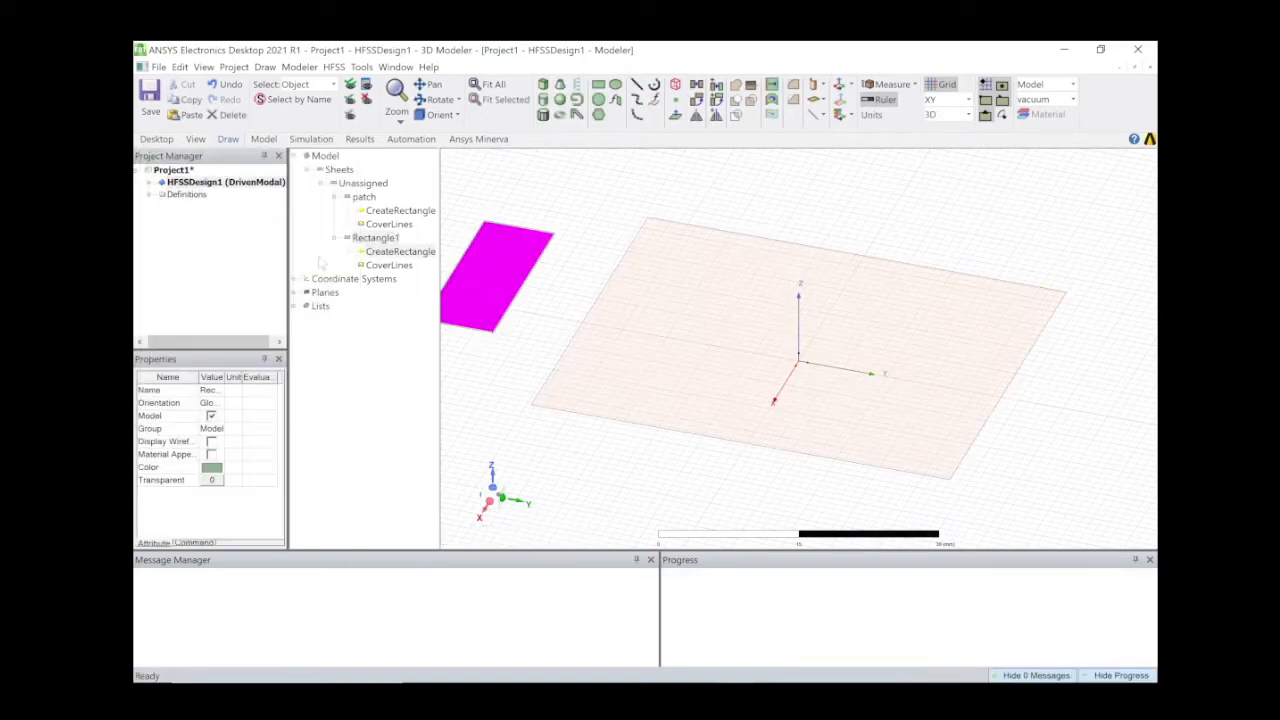
Name the new rectangle 'qwave' and colour it orange.
{"action": "left_click", "coordinate": [212, 390]}
{"action": "type", "text": "qwave"}
{"action": "key", "text": "Return"}
{"action": "left_click", "coordinate": [212, 467]}
{"action": "left_click", "coordinate": [502, 316]}
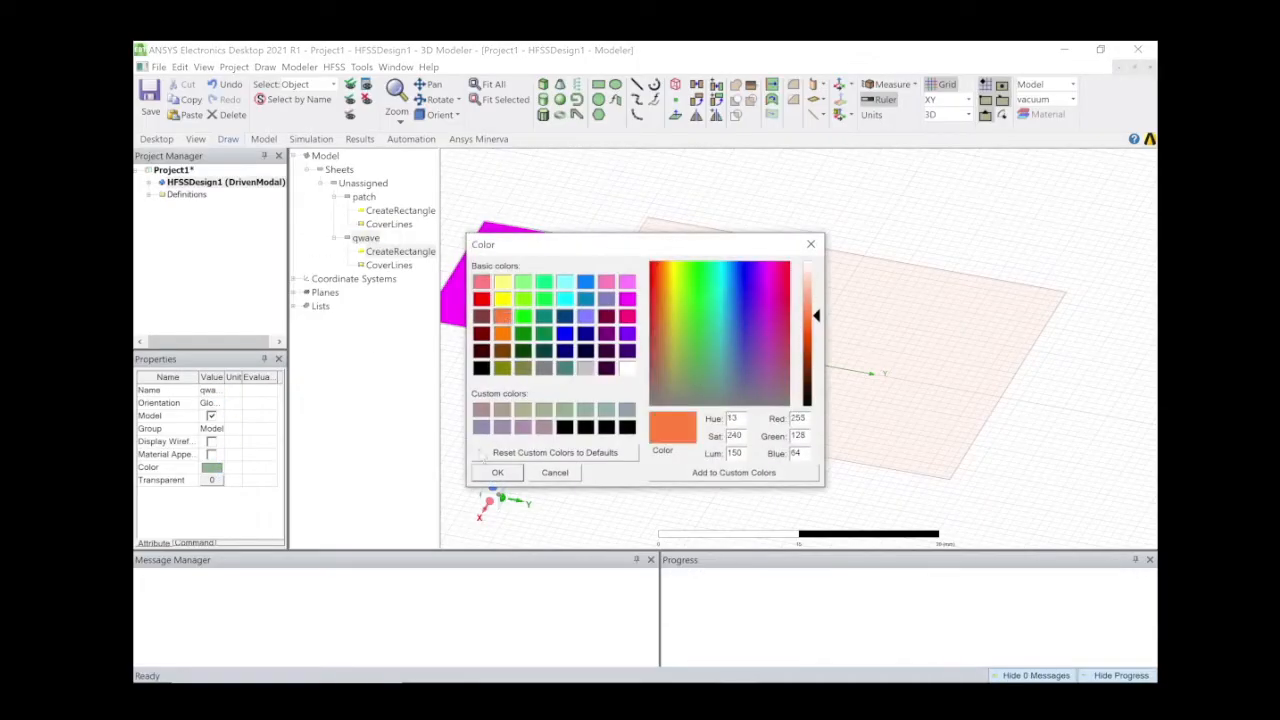
{"action": "left_click", "coordinate": [497, 472]}
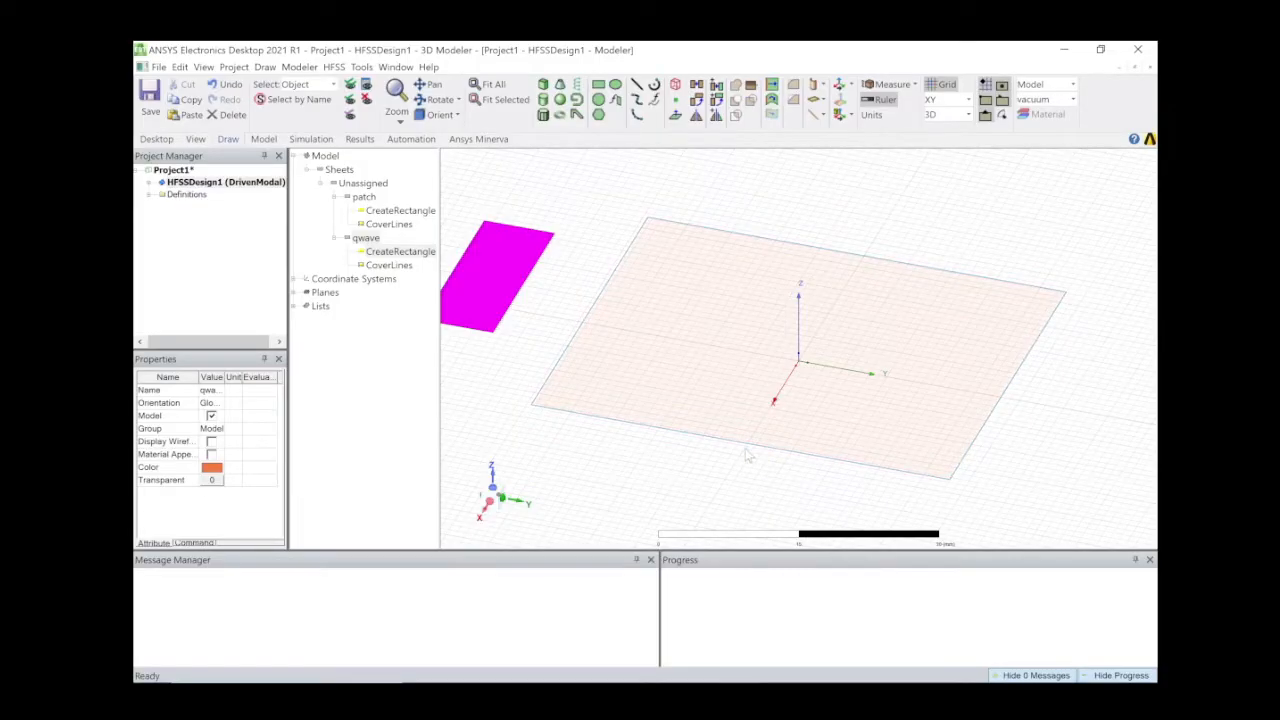
Set the qwave rectangle's X position to (W/2).
{"action": "double_click", "coordinate": [396, 251]}
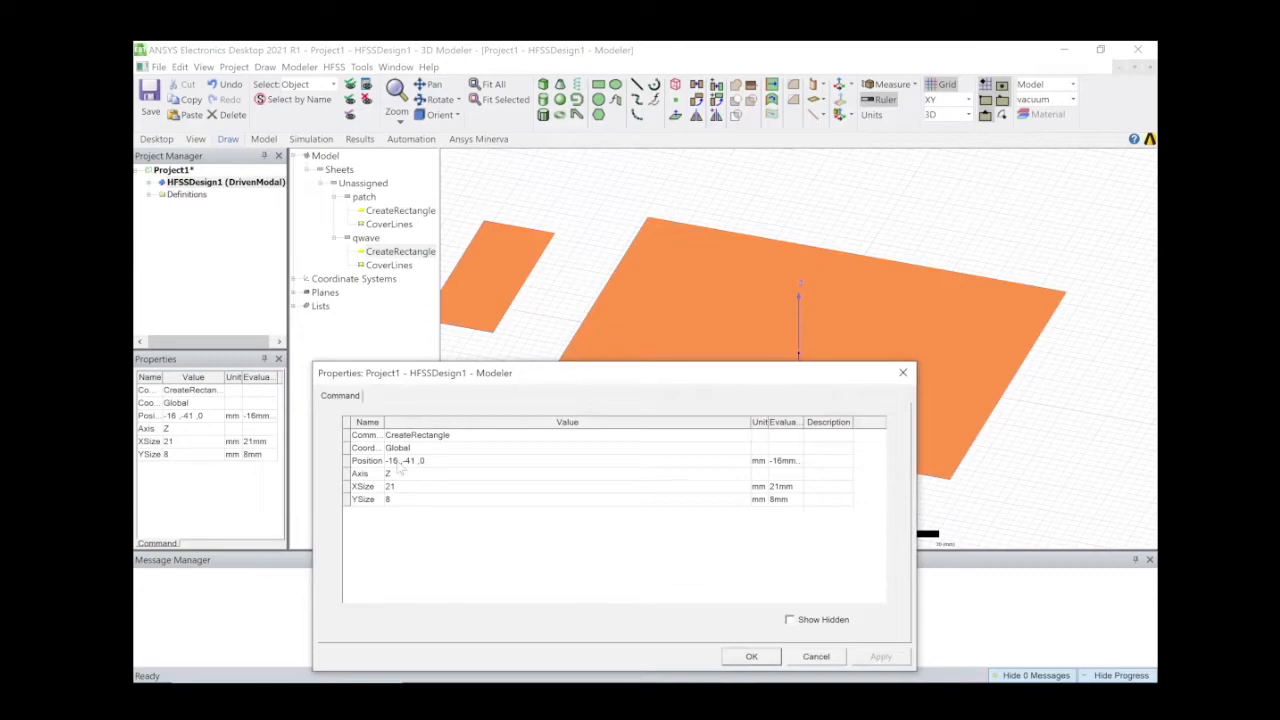
{"action": "left_click", "coordinate": [403, 462]}
{"action": "key", "text": "BackSpace"}
{"action": "key", "text": "BackSpace"}
{"action": "key", "text": "BackSpace"}
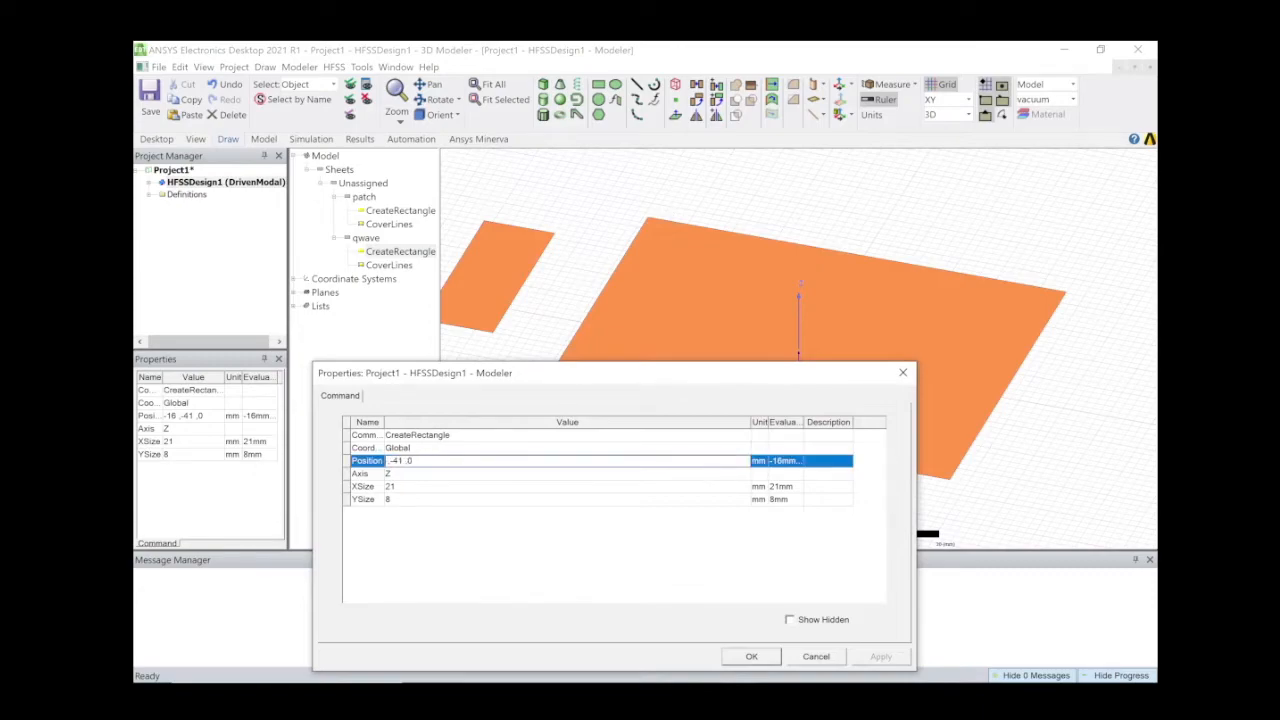
{"action": "type", "text": "-"}
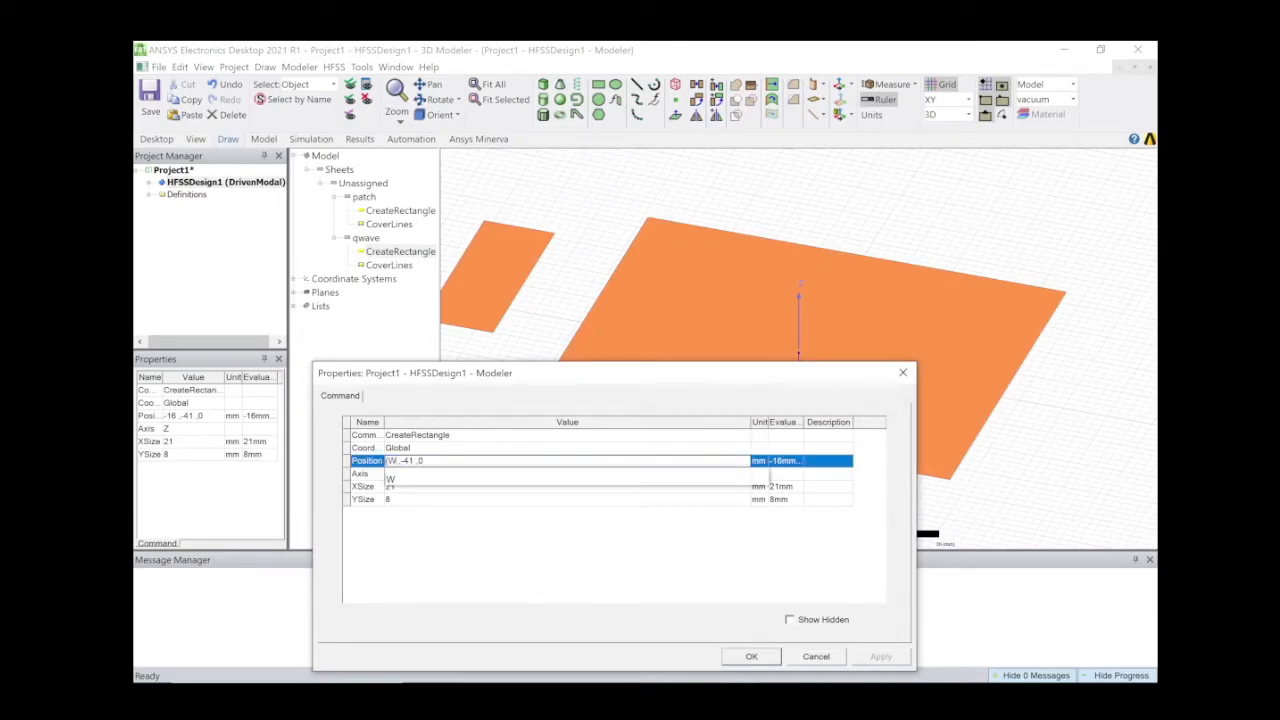
{"action": "type", "text": "W/2"}
{"action": "key", "text": "BackSpace"}
{"action": "key", "text": "BackSpace"}
{"action": "type", "text": "/2"}
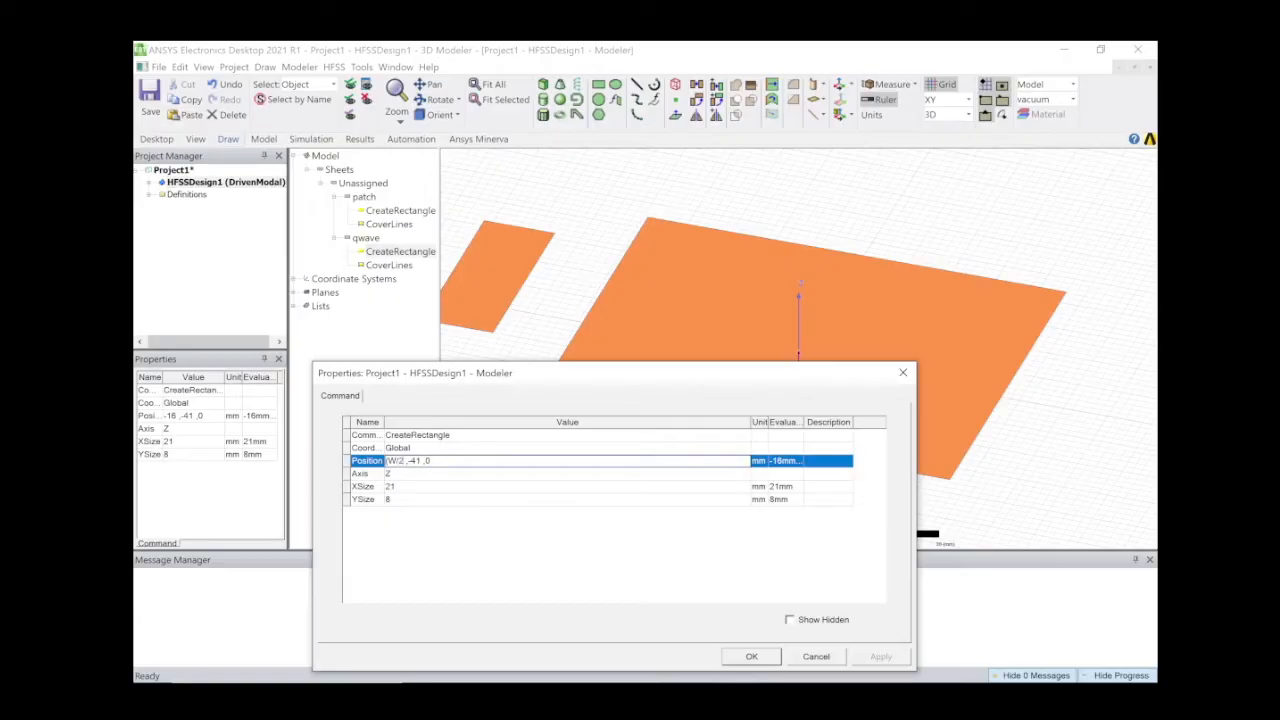
{"action": "type", "text": ")"}
Size qwave with new variables lq = 22.75 mm (XSize) and wq = 1.08 mm (YSize).
{"action": "left_click", "coordinate": [420, 490]}
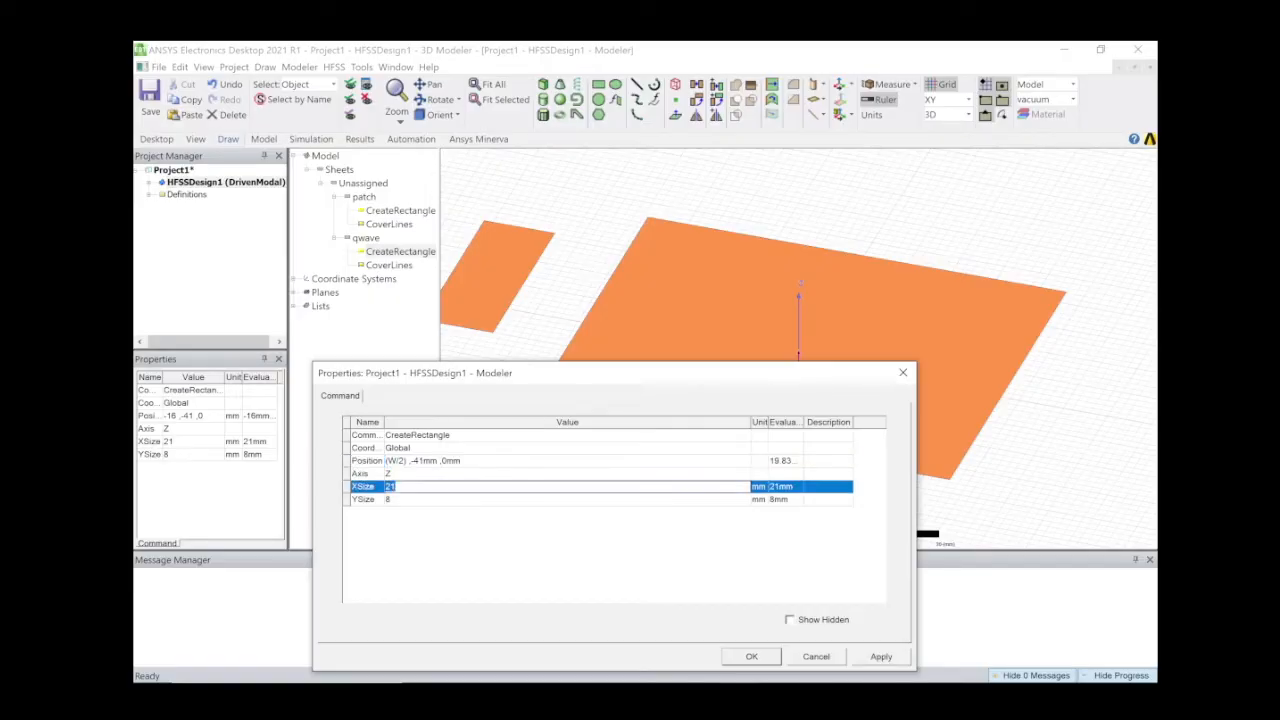
{"action": "key", "text": "BackSpace"}
{"action": "type", "text": "l"}
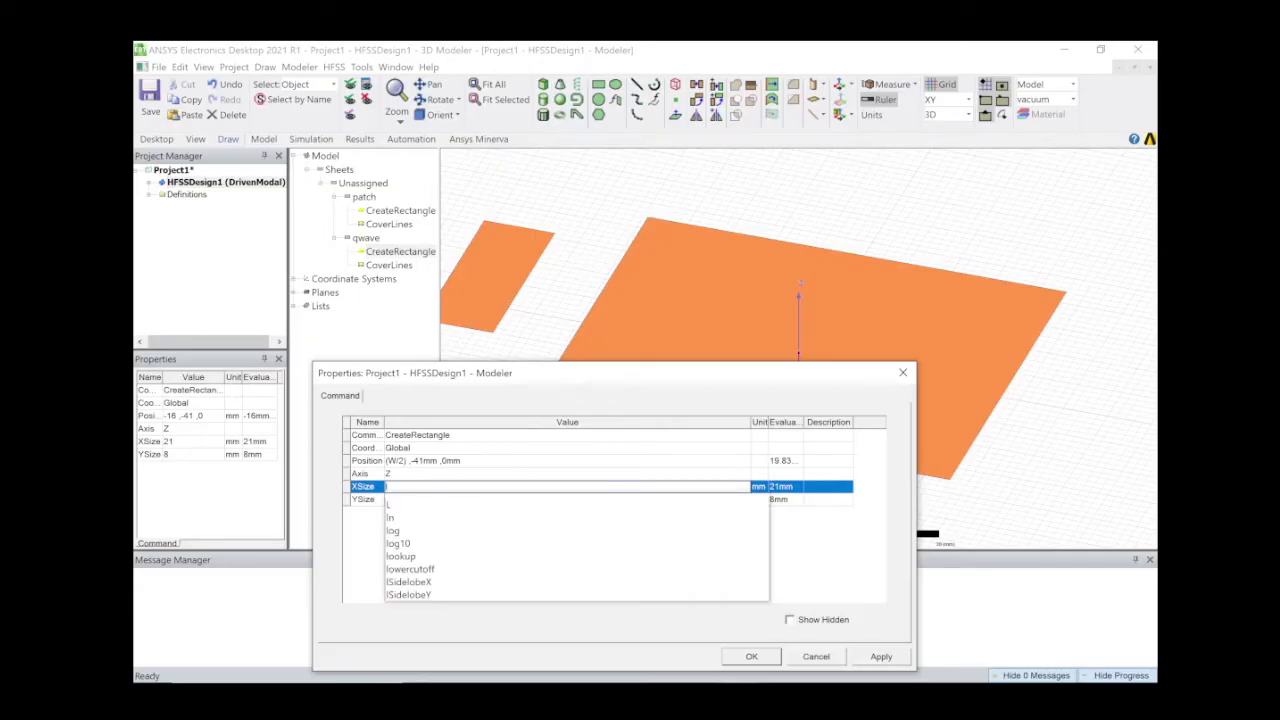
{"action": "type", "text": "p"}
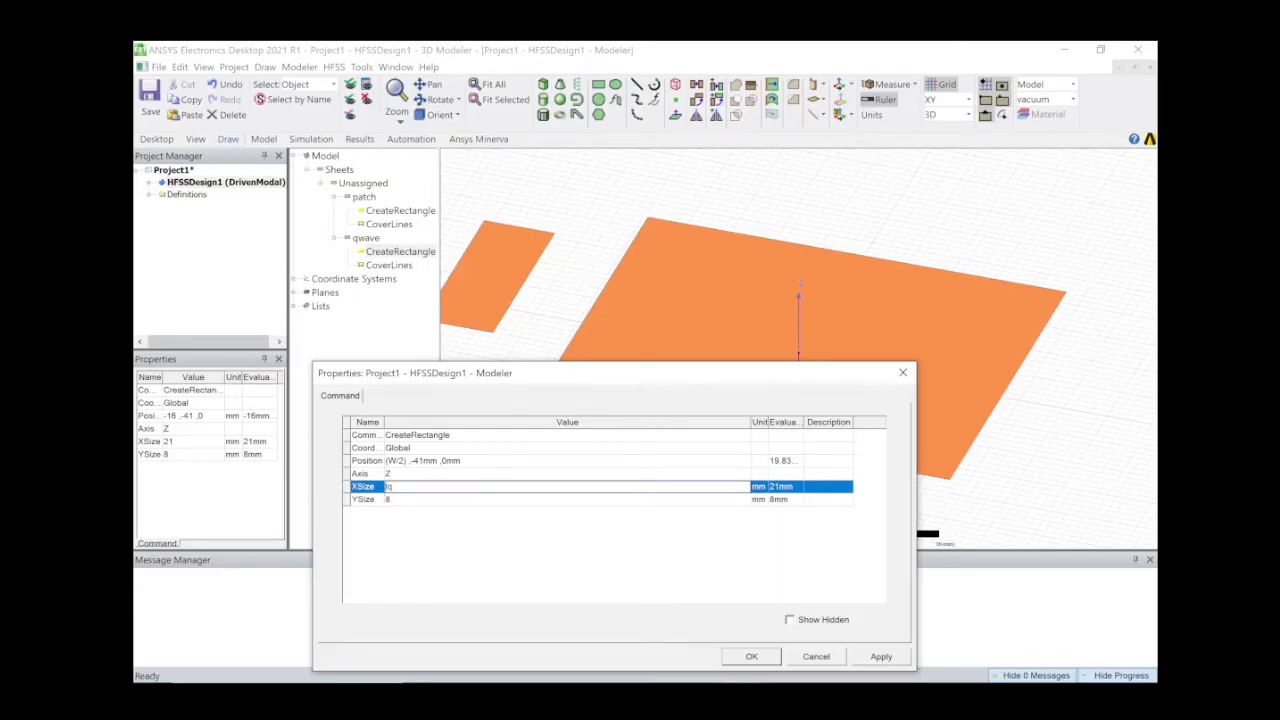
{"action": "key", "text": "Return"}
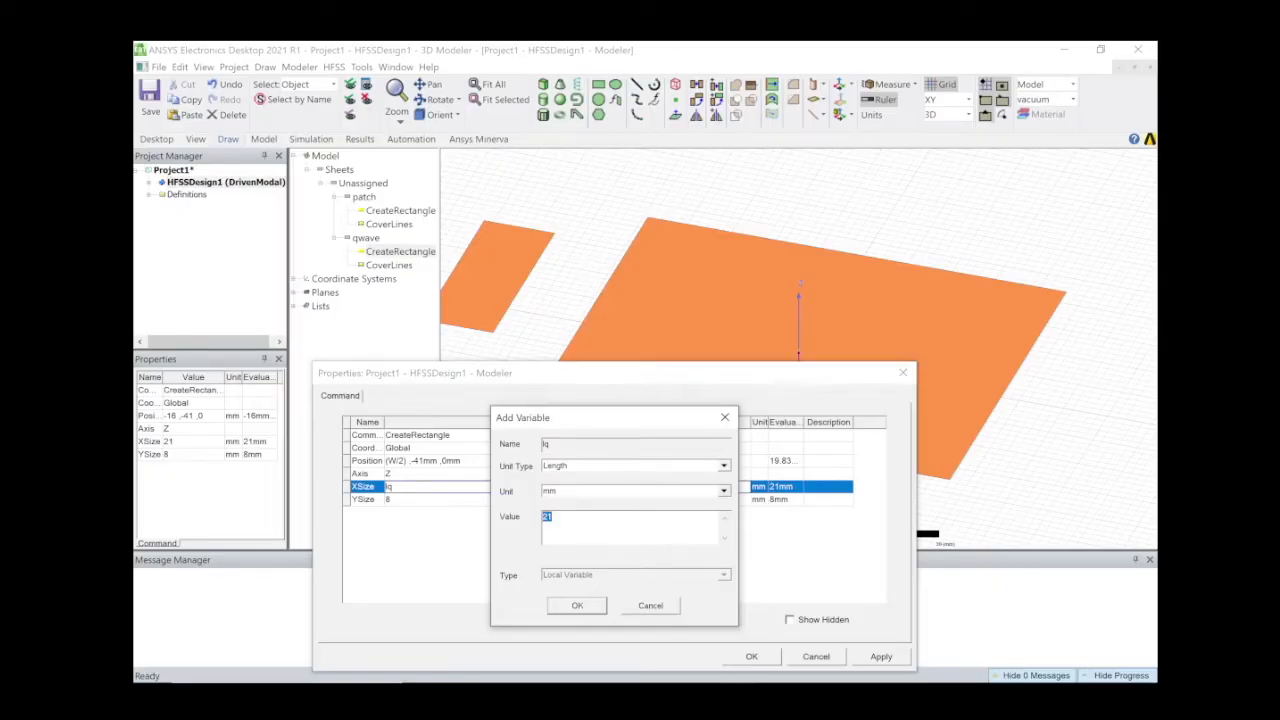
{"action": "type", "text": "22.75"}
{"action": "left_click", "coordinate": [579, 607]}
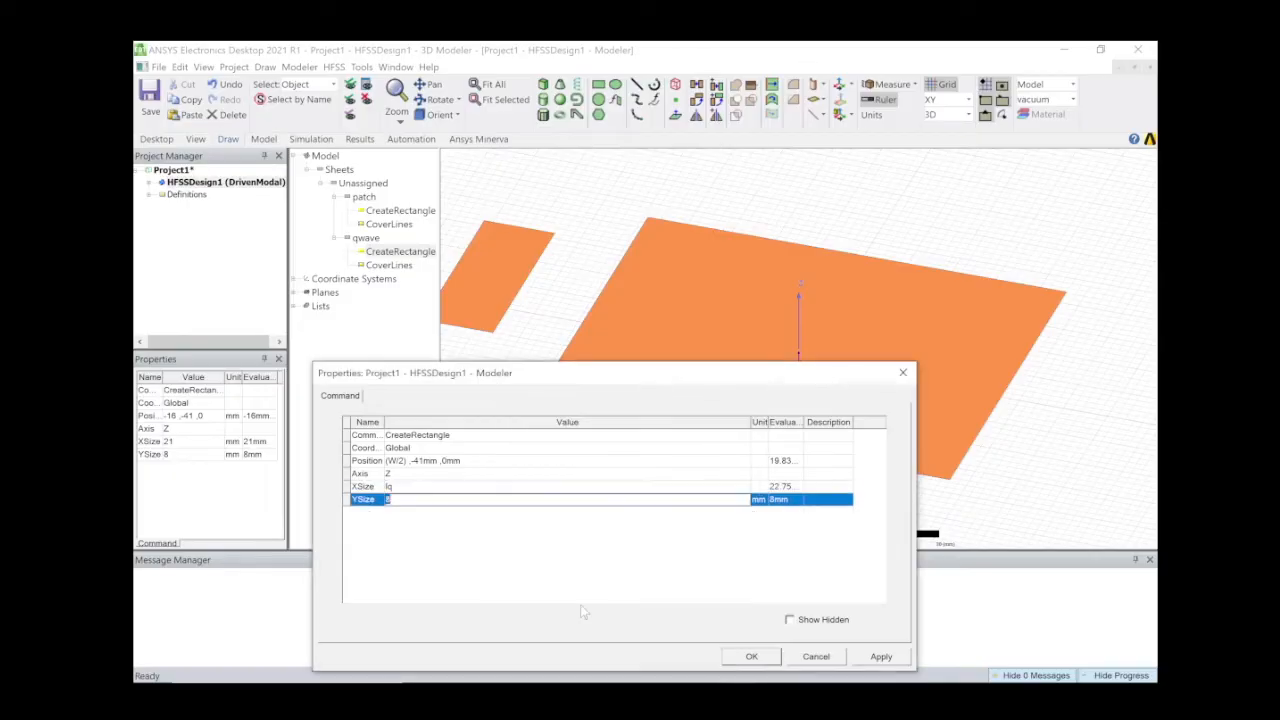
{"action": "type", "text": "wq"}
{"action": "key", "text": "Return"}
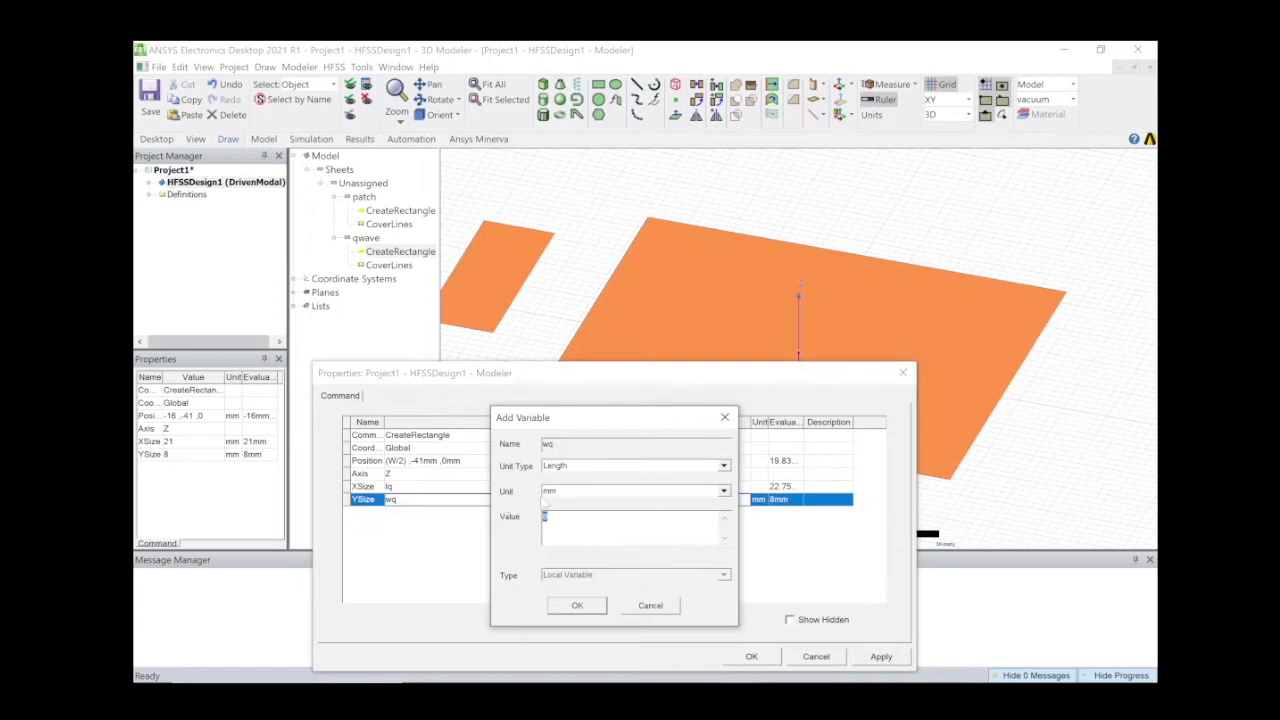
{"action": "type", "text": "1.08"}
{"action": "left_click", "coordinate": [592, 608]}
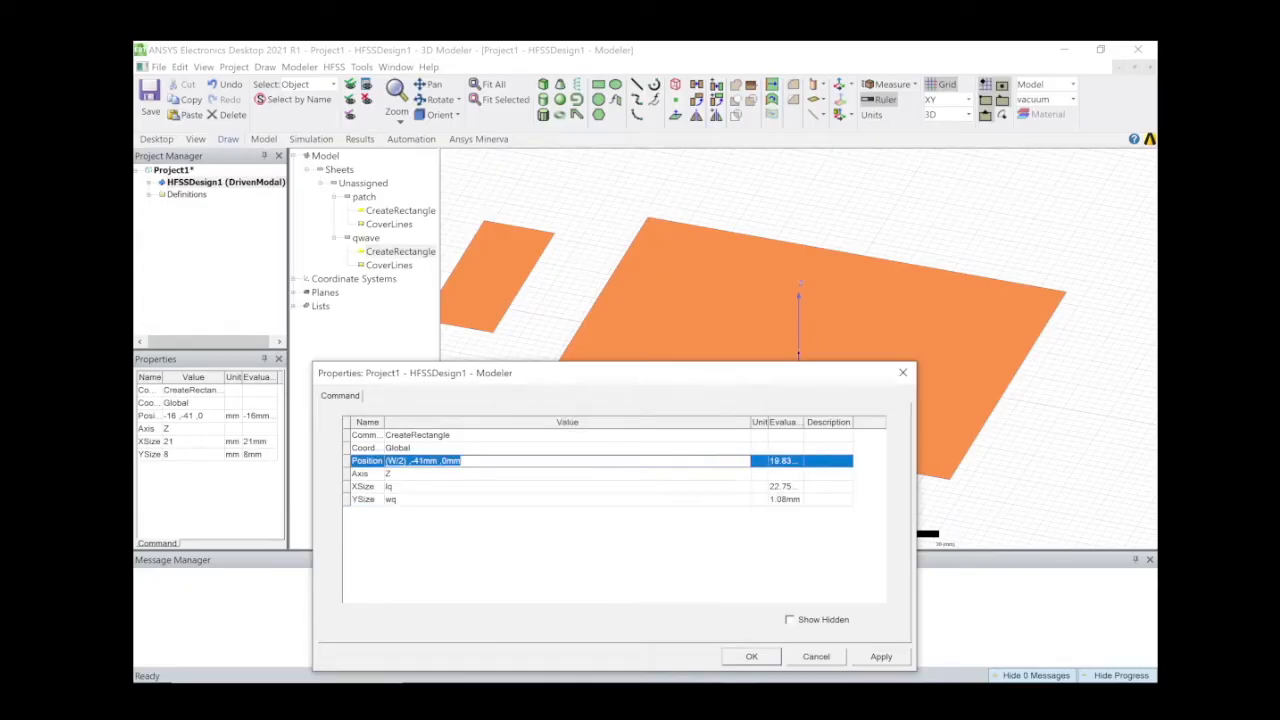
Complete qwave's position as (W/2), -(wq/2), t and apply the changes.
{"action": "left_click", "coordinate": [438, 461]}
{"action": "key", "text": "BackSpace"}
{"action": "key", "text": "BackSpace"}
{"action": "key", "text": "BackSpace"}
{"action": "key", "text": "BackSpace"}
{"action": "type", "text": "(wq/2)"}
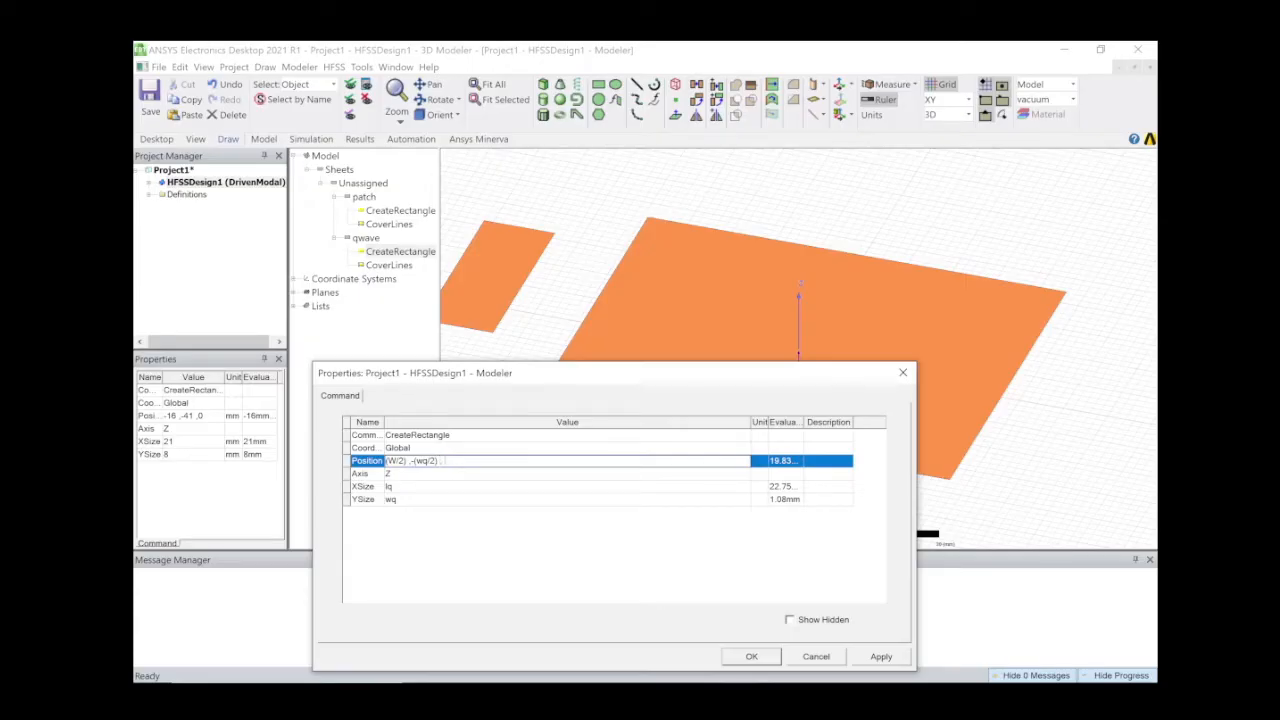
{"action": "type", "text": "t"}
{"action": "left_click", "coordinate": [619, 590]}
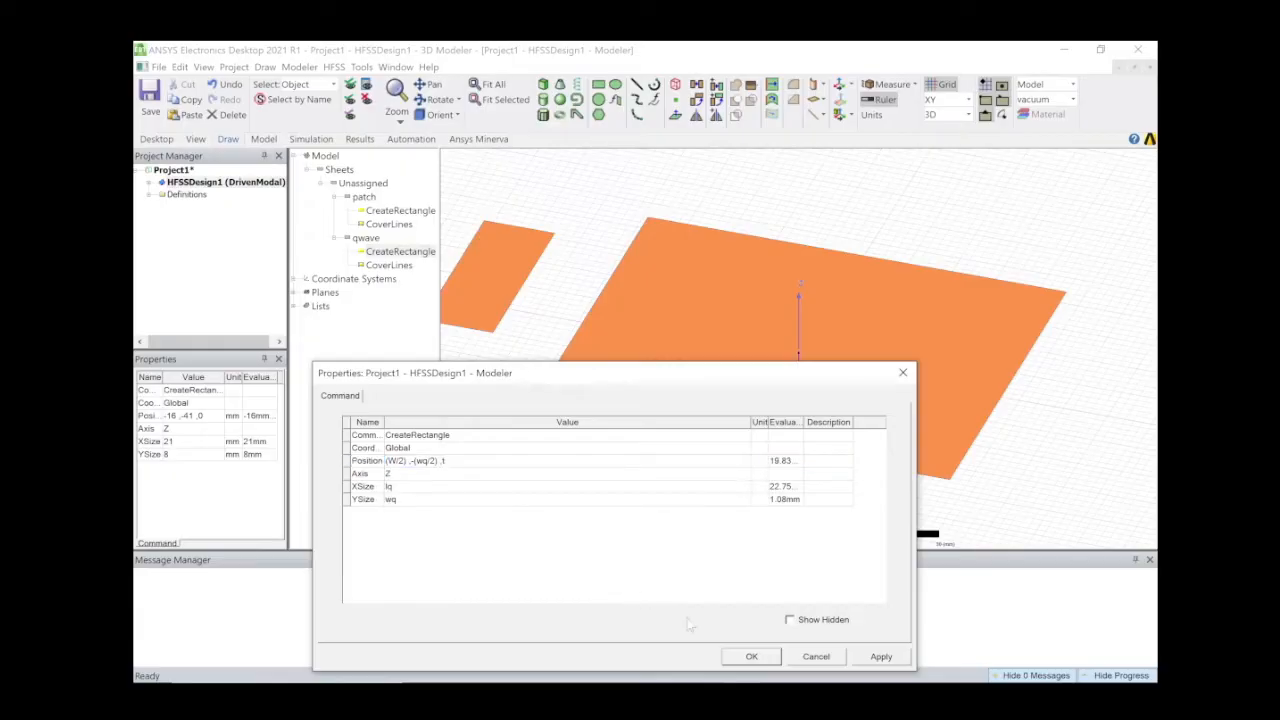
{"action": "left_click", "coordinate": [766, 660]}
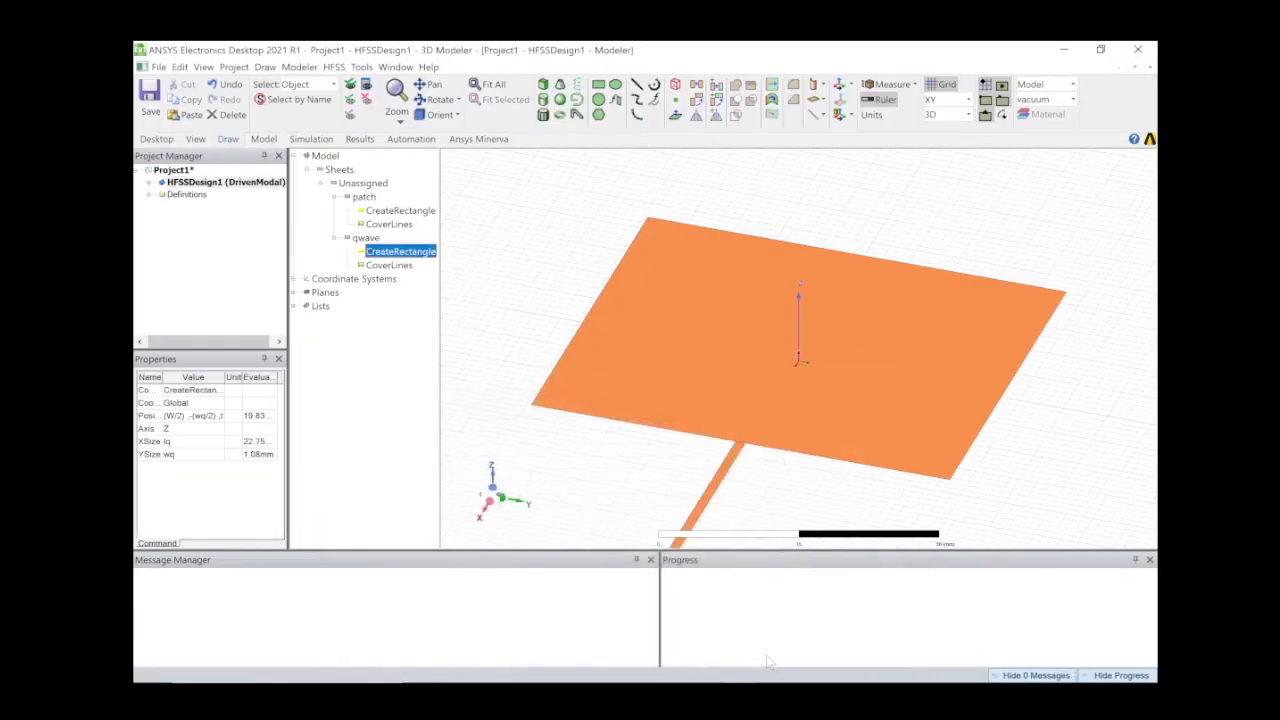
Start a new rectangle sheet by placing its first corner.
{"action": "scroll", "coordinate": [803, 414], "scroll_direction": "down", "scroll_amount": 2}
{"action": "scroll", "coordinate": [810, 390], "scroll_direction": "down", "scroll_amount": 3}
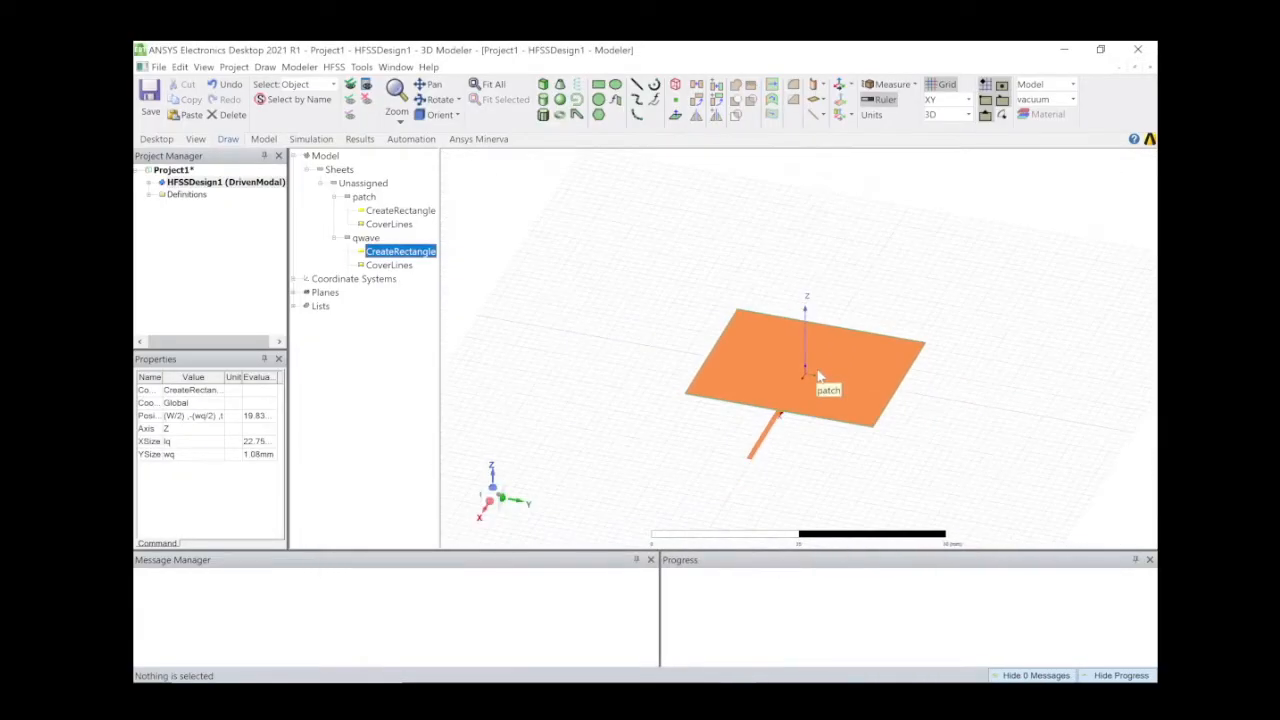
{"action": "scroll", "coordinate": [820, 375], "scroll_direction": "down", "scroll_amount": 3}
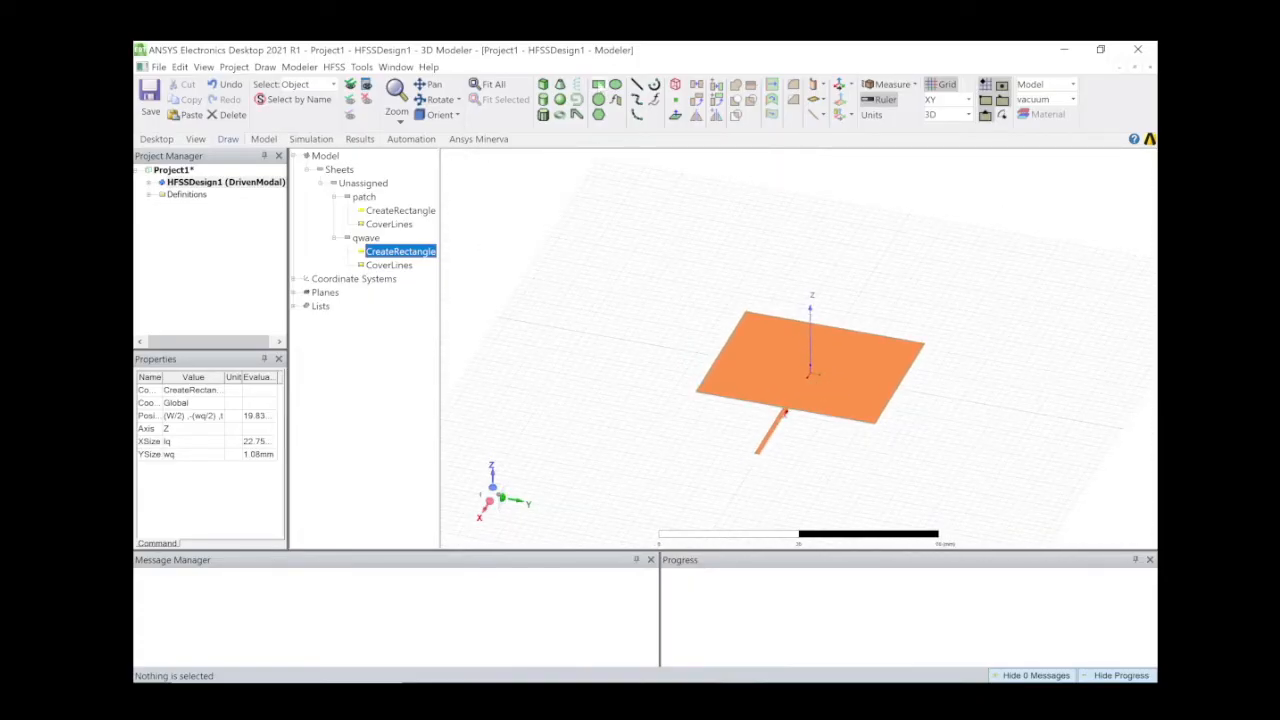
{"action": "left_click", "coordinate": [600, 86]}
{"action": "left_click", "coordinate": [528, 315]}
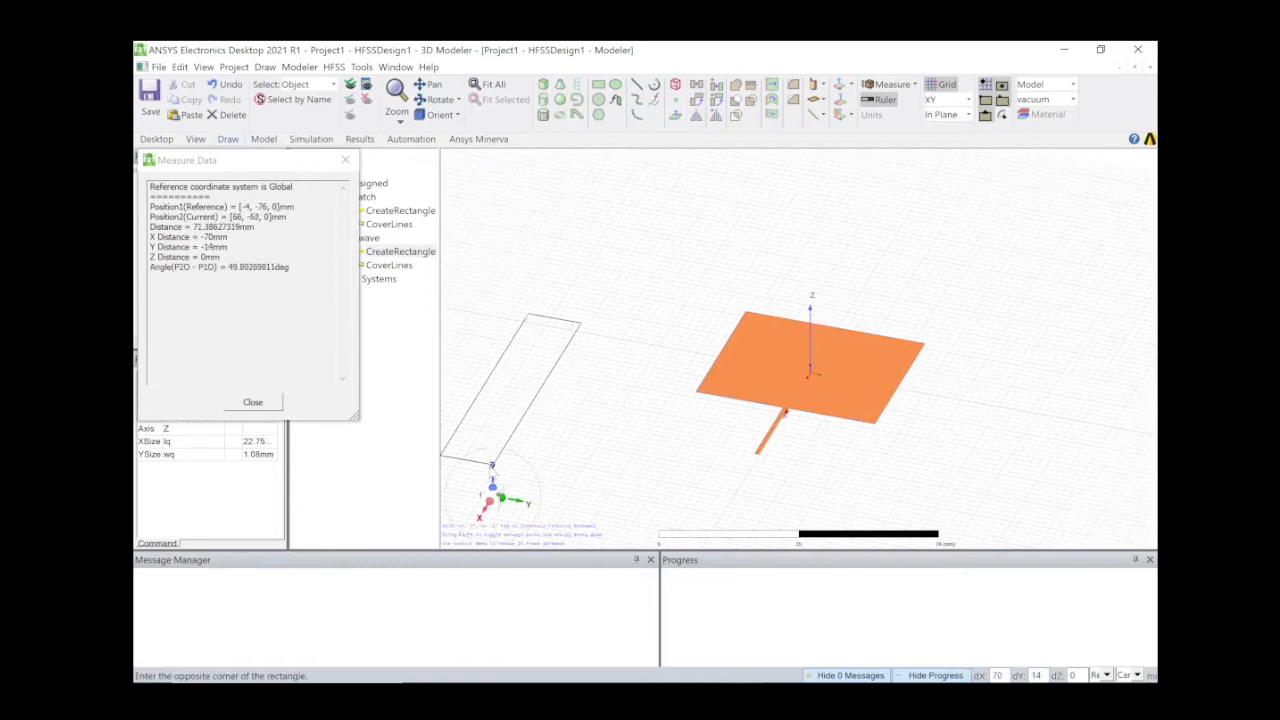
Finish the new rectangle beside the patch and colour it orange.
{"action": "left_click", "coordinate": [514, 393]}
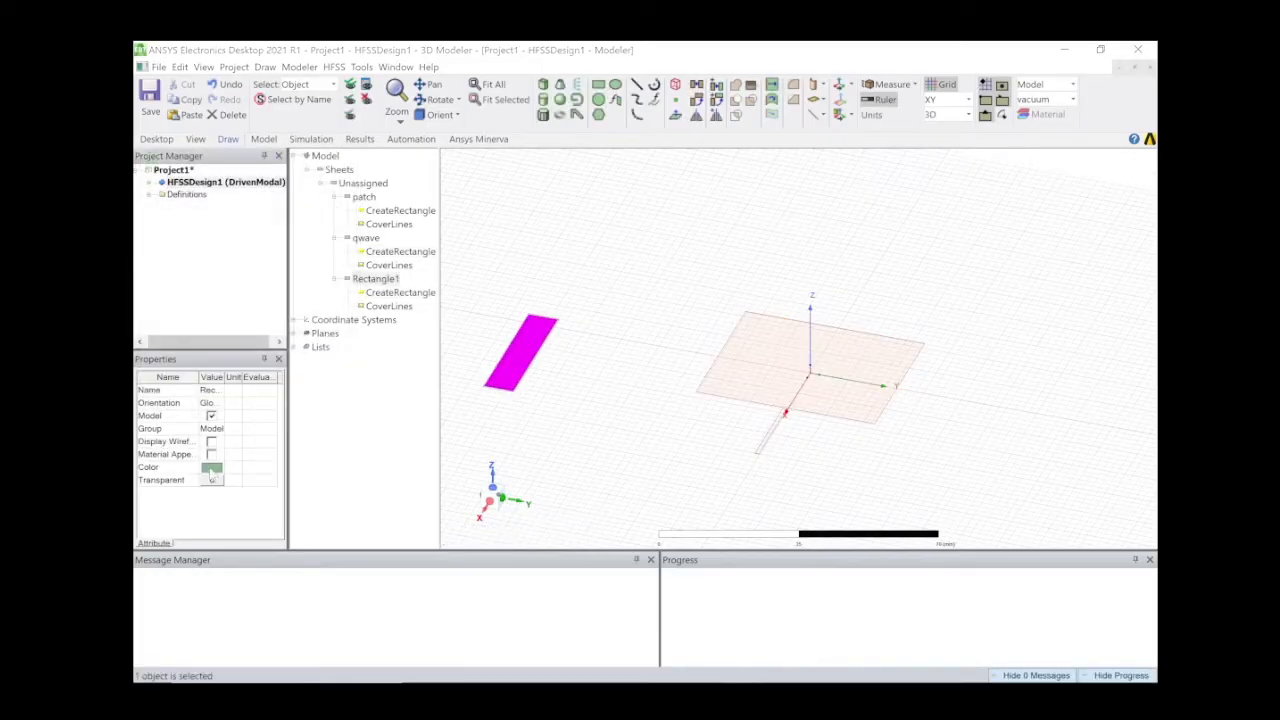
{"action": "left_click", "coordinate": [211, 467]}
{"action": "left_click", "coordinate": [502, 316]}
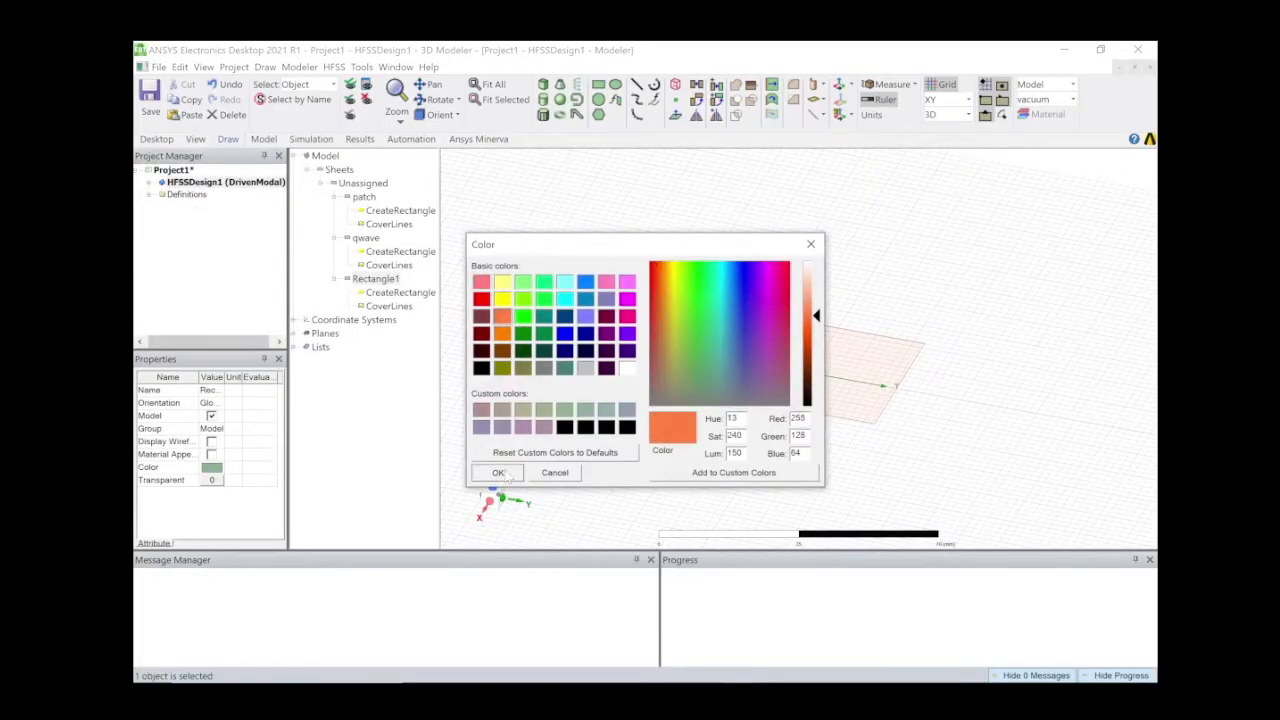
{"action": "left_click", "coordinate": [497, 472]}
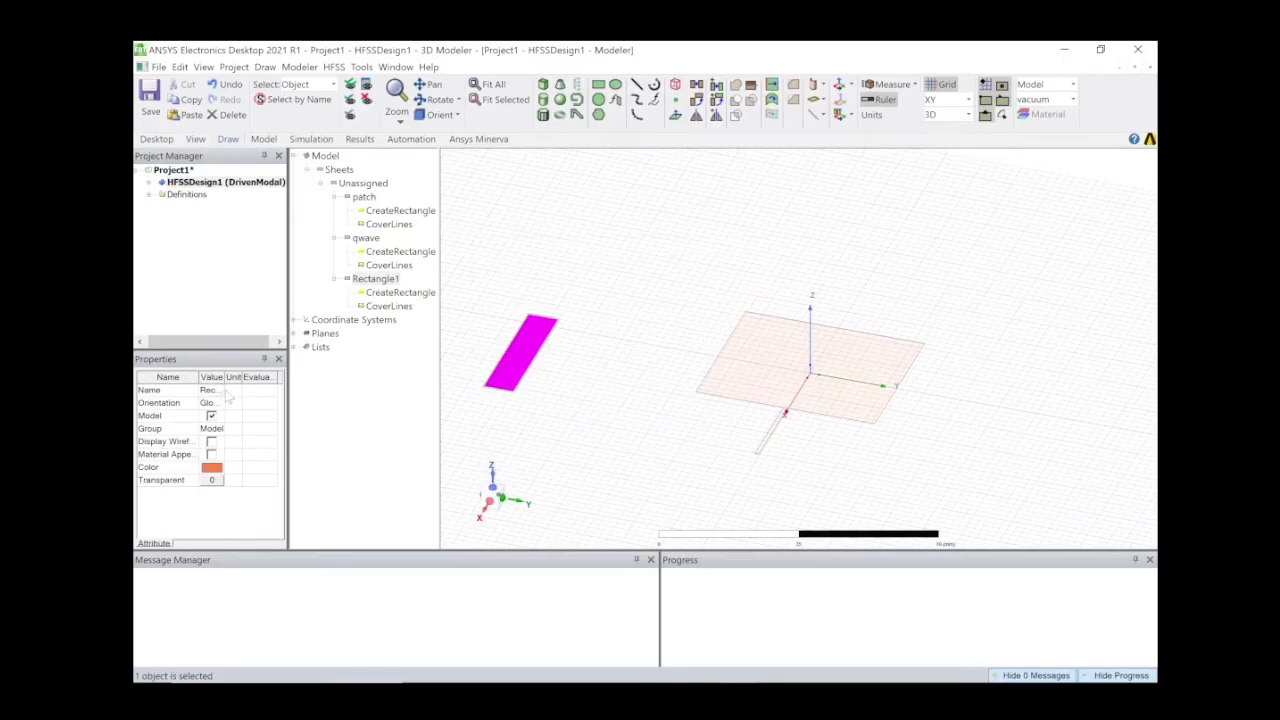
Rename the rectangle from Rectangle1 to 'feedline'.
{"action": "double_click", "coordinate": [212, 390]}
{"action": "key", "text": "BackSpace"}
{"action": "type", "text": "feedline"}
{"action": "key", "text": "Return"}
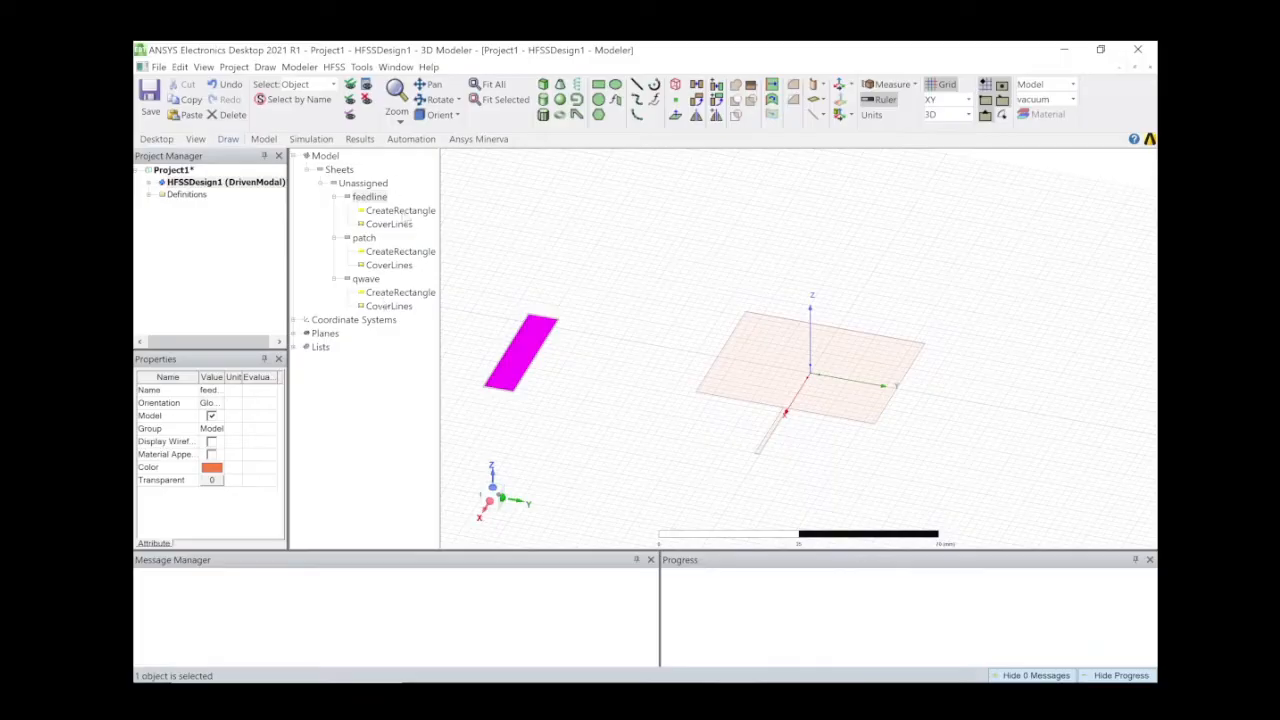
Set the feedline's X position to (W/2)+lq.
{"action": "double_click", "coordinate": [401, 212]}
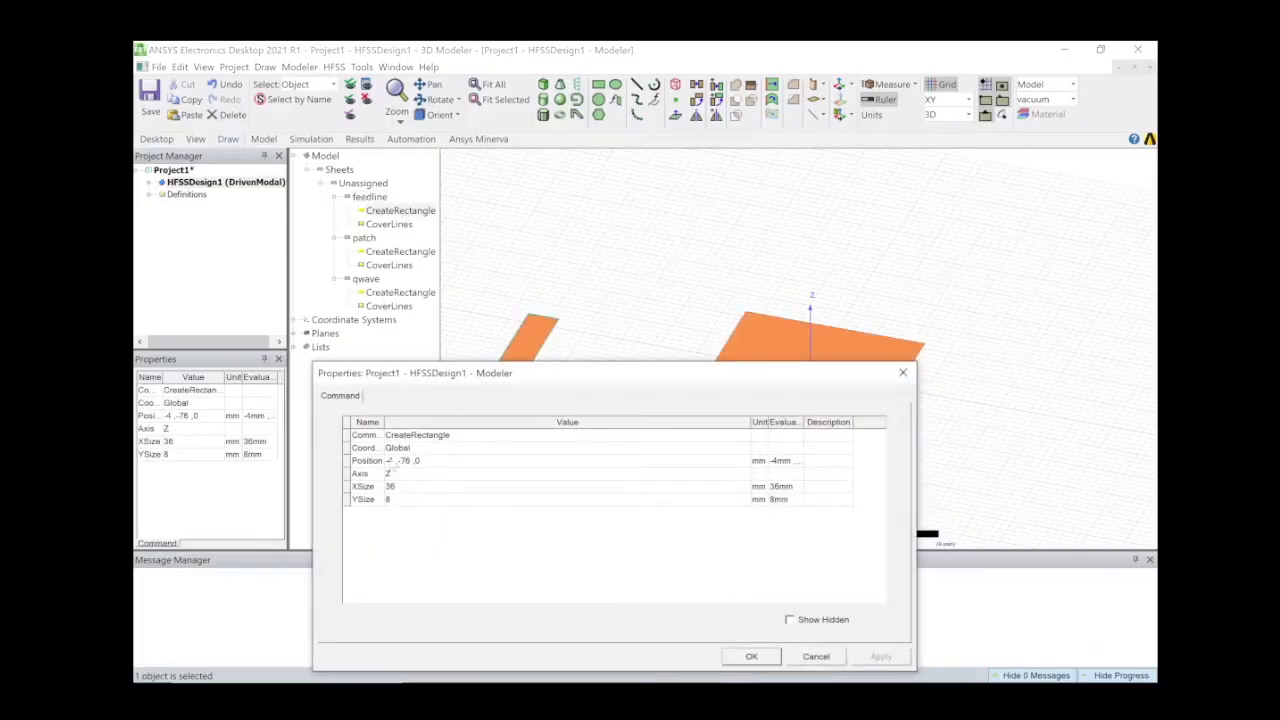
{"action": "left_click_drag", "start_coordinate": [675, 378], "coordinate": [587, 503]}
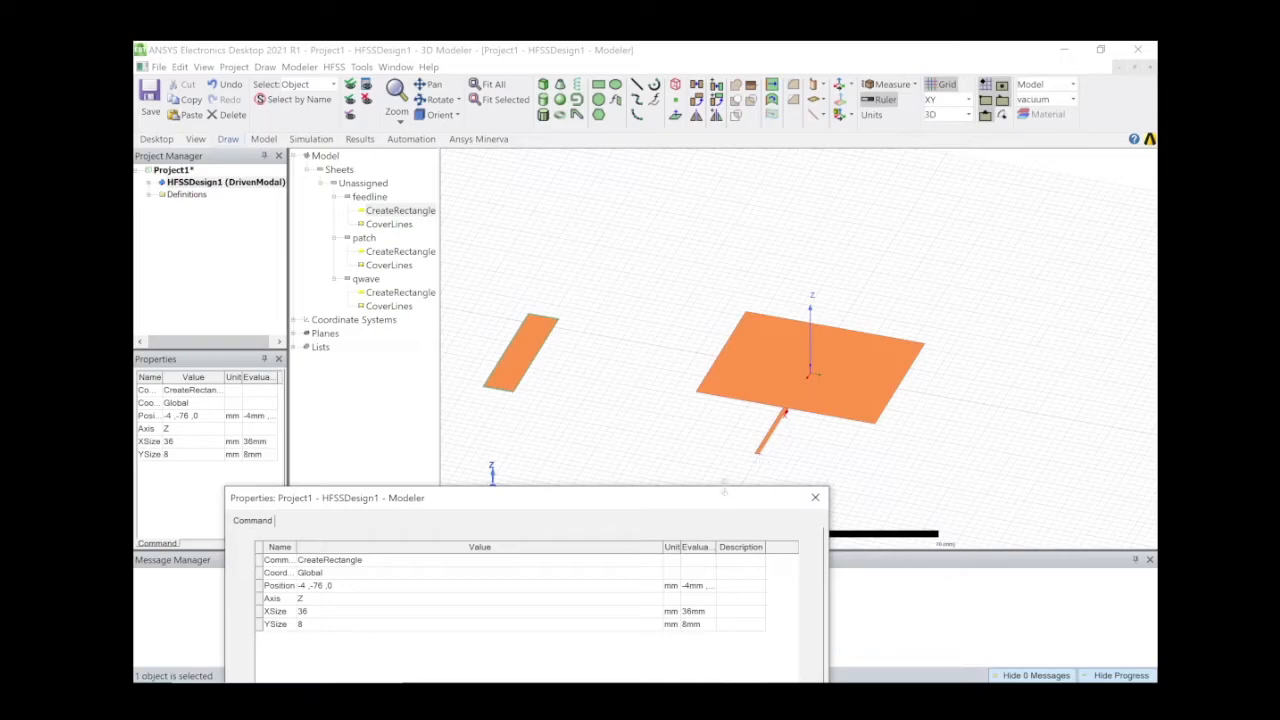
{"action": "left_click_drag", "start_coordinate": [724, 503], "coordinate": [820, 489]}
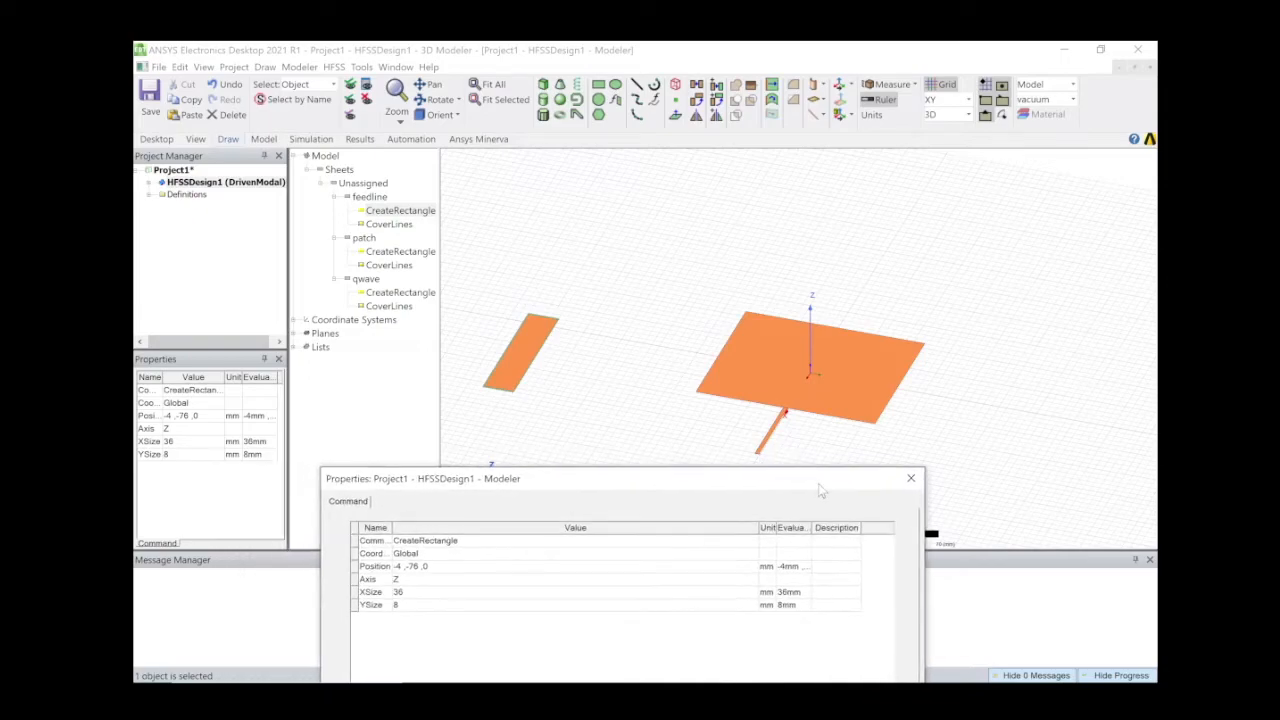
{"action": "left_click", "coordinate": [405, 567]}
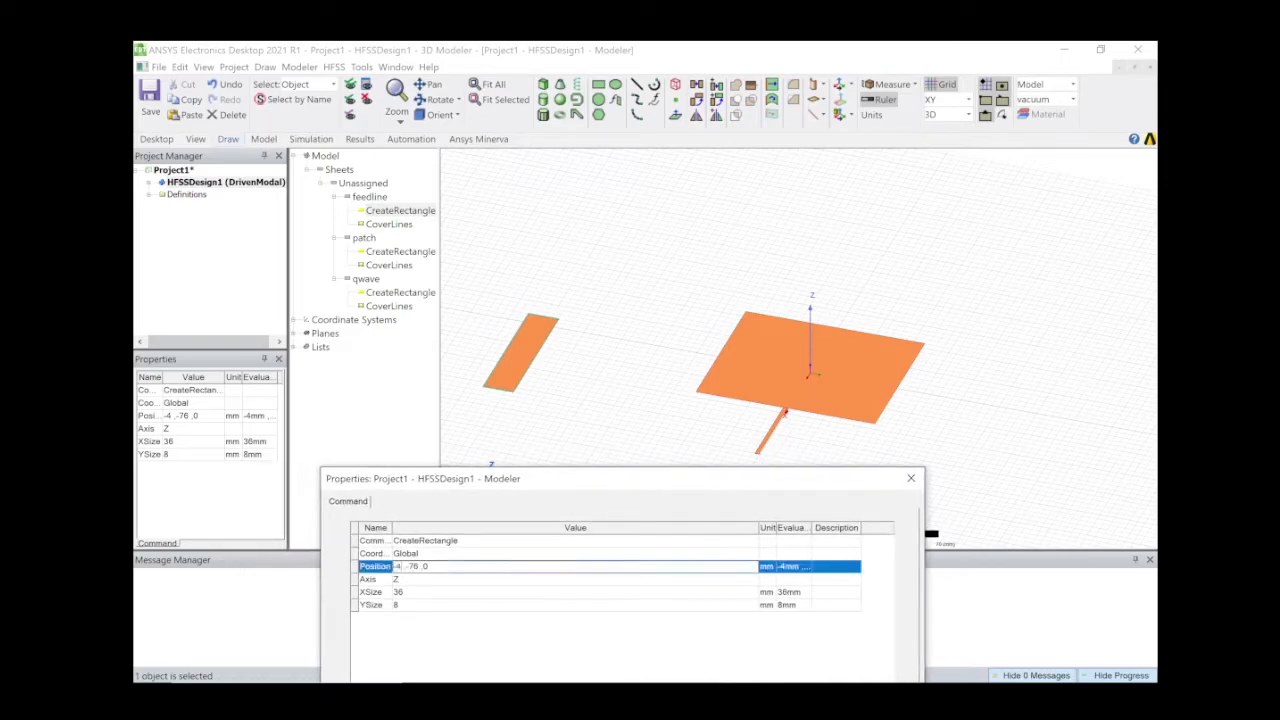
{"action": "key", "text": "BackSpace"}
{"action": "key", "text": "BackSpace"}
{"action": "type", "text": "W"}
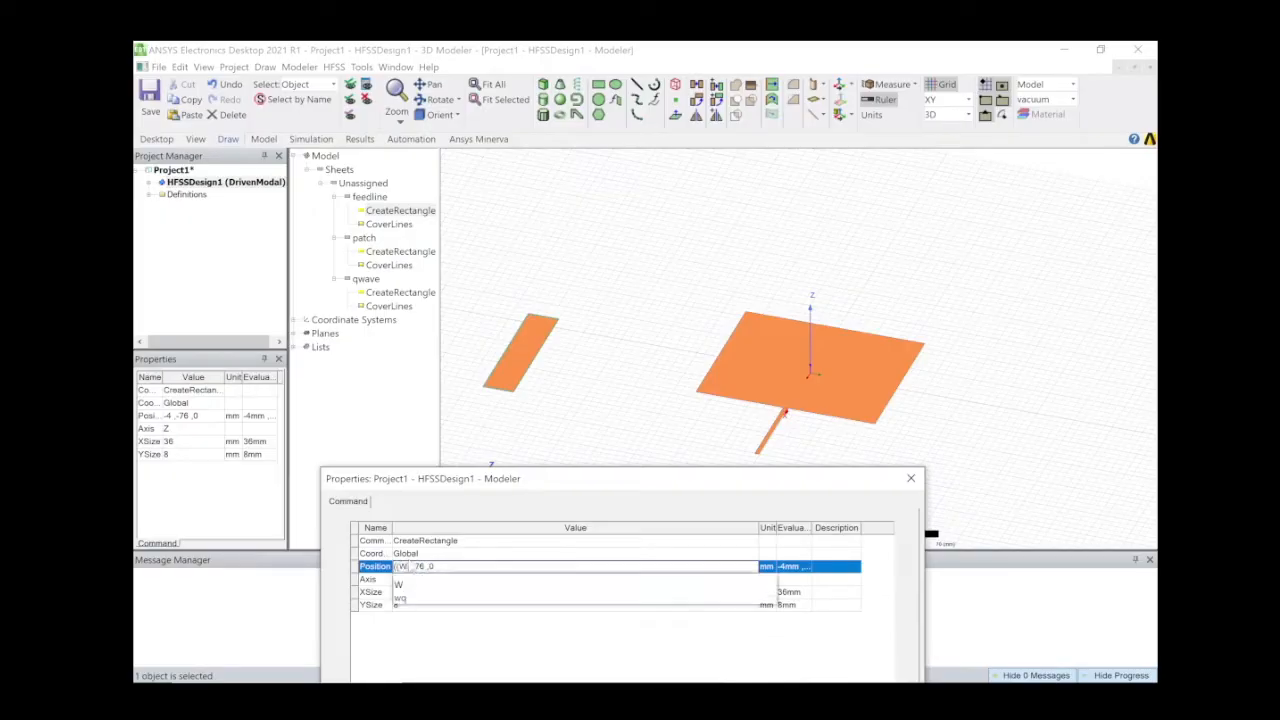
{"action": "type", "text": "/2"}
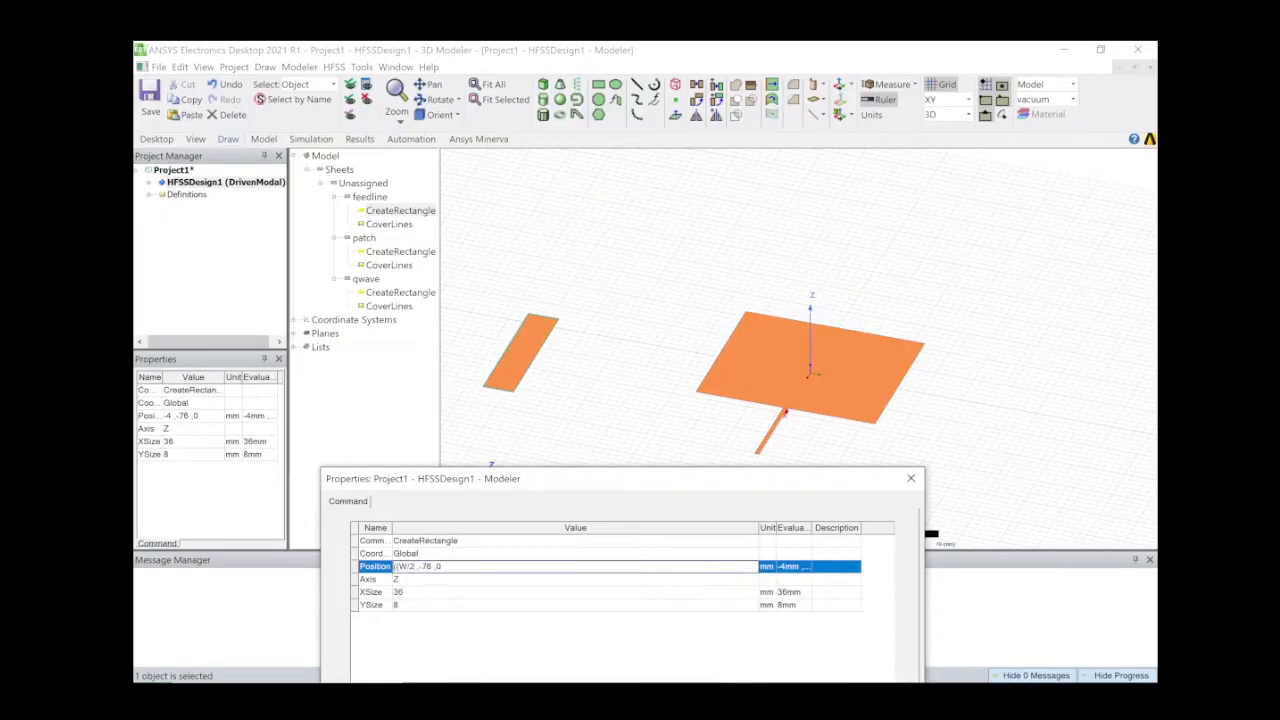
{"action": "type", "text": ")+l"}
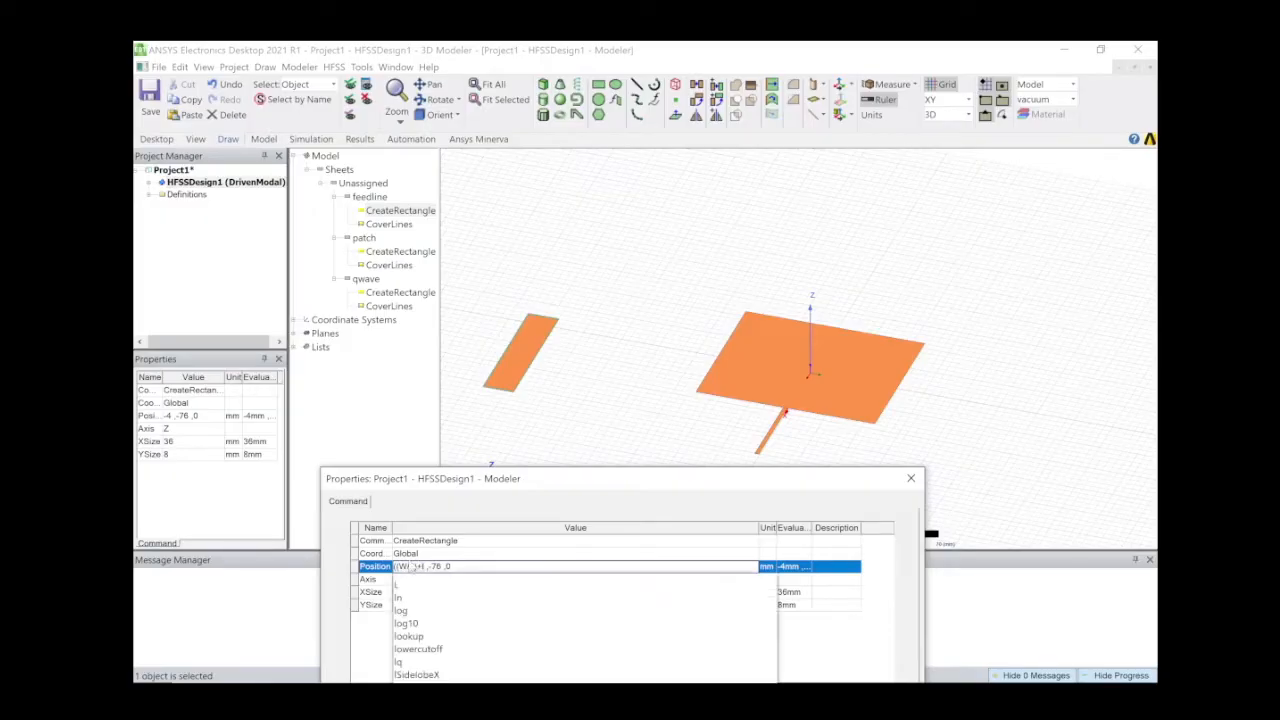
{"action": "type", "text": "q)"}
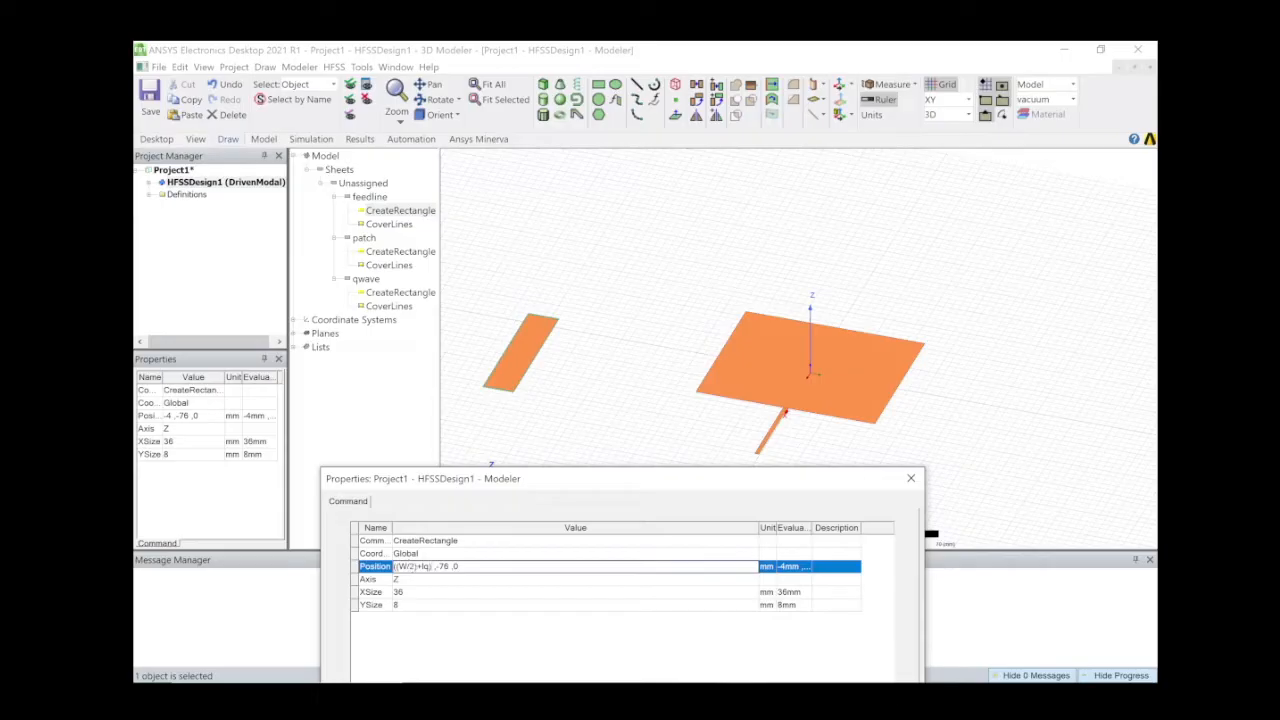
Set the feedline XSize to new variable lf (21.93 mm).
{"action": "left_click", "coordinate": [475, 595]}
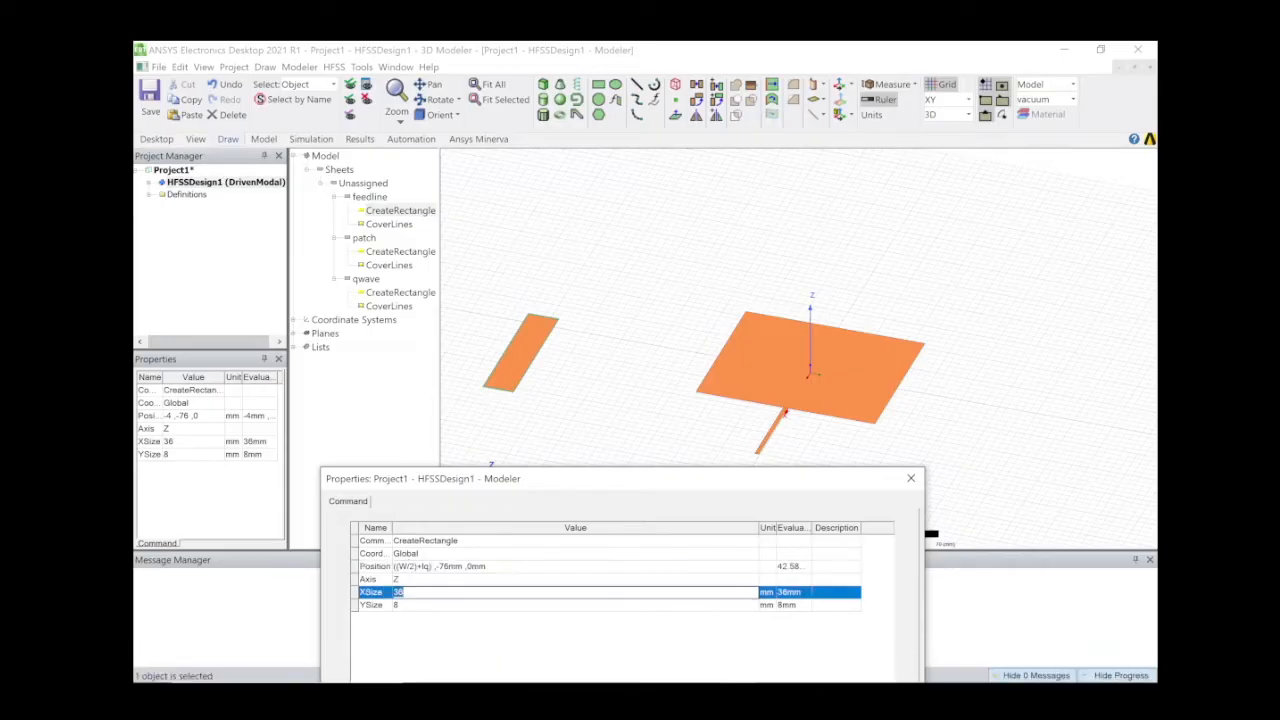
{"action": "key", "text": "BackSpace"}
{"action": "type", "text": "lf"}
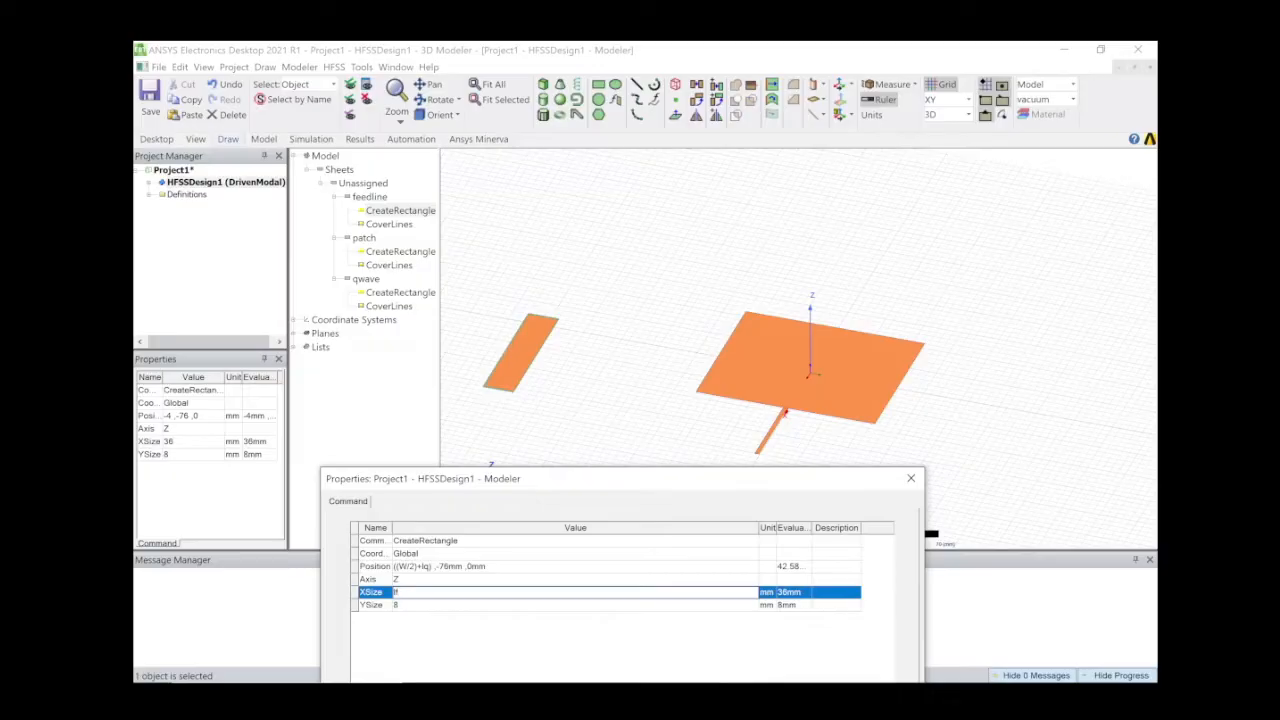
{"action": "key", "text": "Return"}
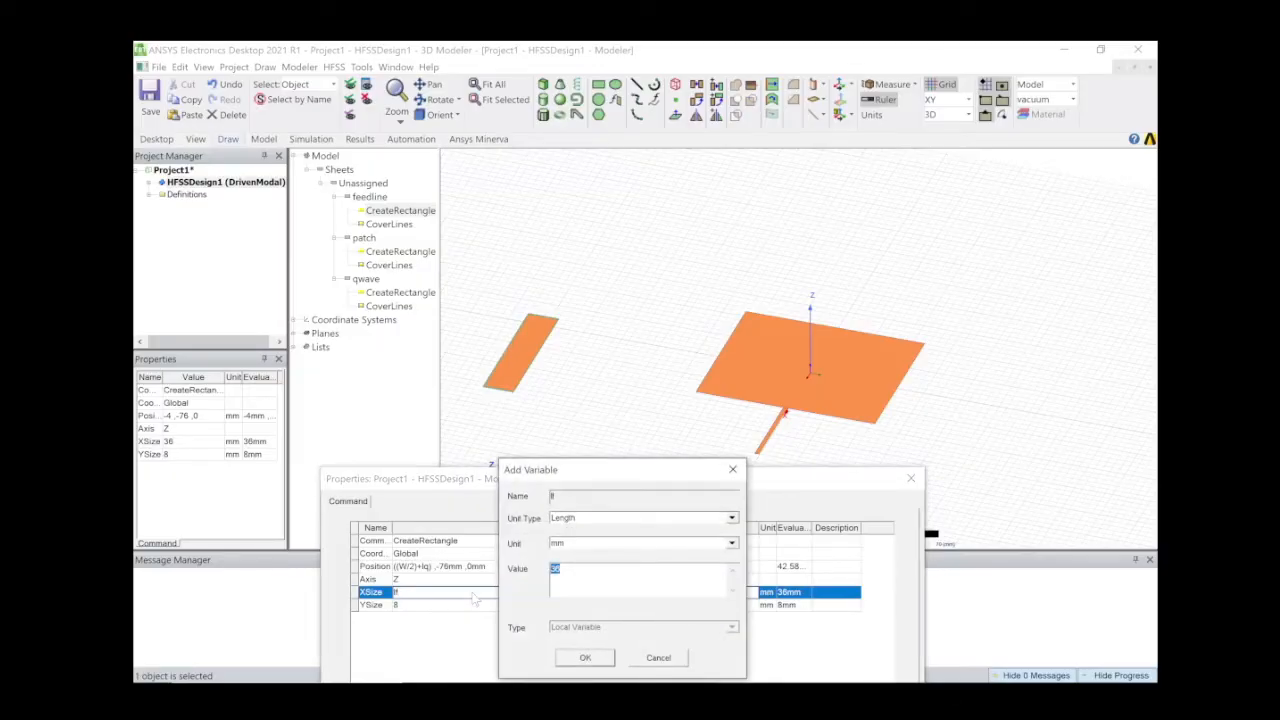
{"action": "type", "text": "21.9"}
{"action": "left_click", "coordinate": [580, 658]}
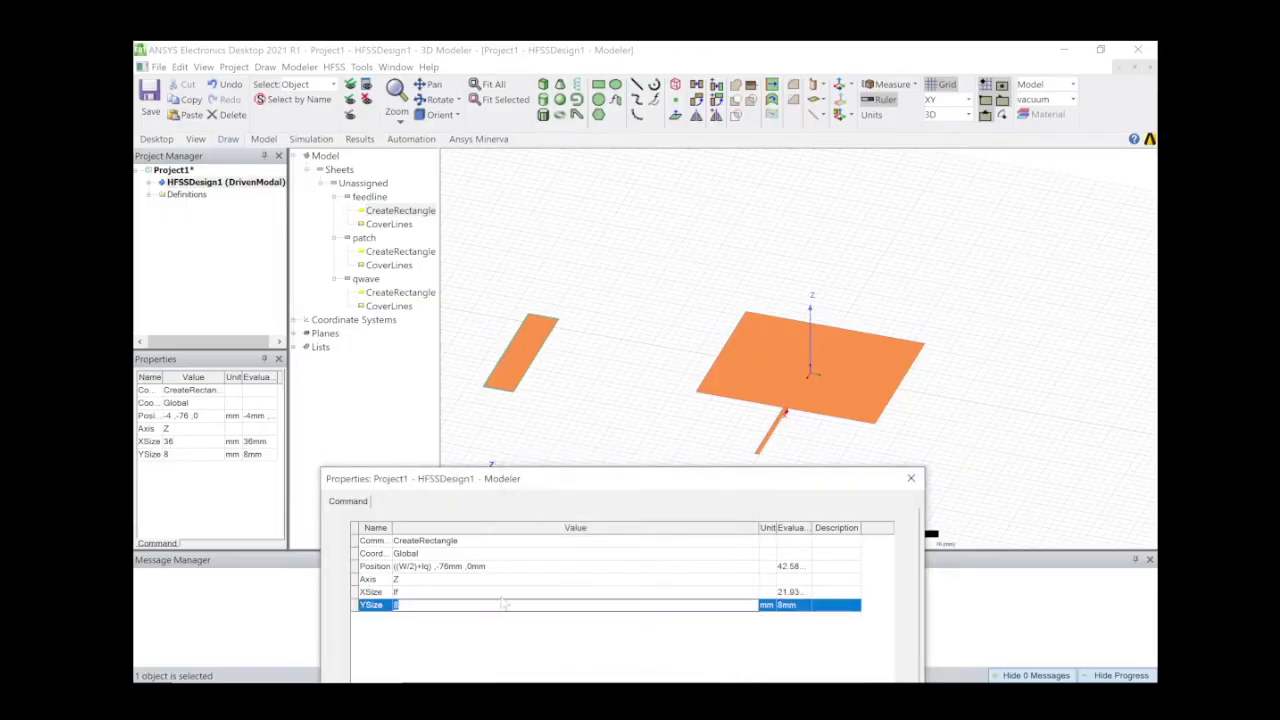
Set the feedline YSize to new variable wf (4.93 mm) and apply.
{"action": "type", "text": "wq"}
{"action": "key", "text": "BackSpace"}
{"action": "type", "text": "f"}
{"action": "key", "text": "Return"}
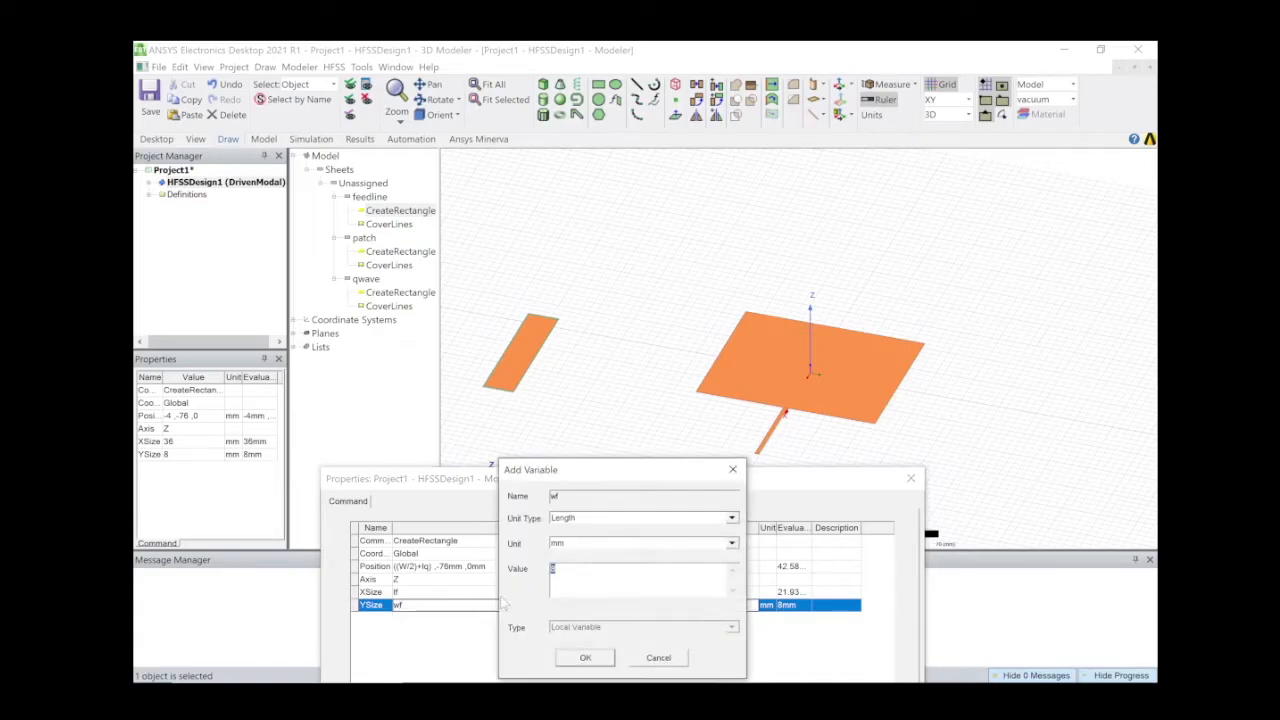
{"action": "type", "text": "4.93"}
{"action": "left_click", "coordinate": [576, 659]}
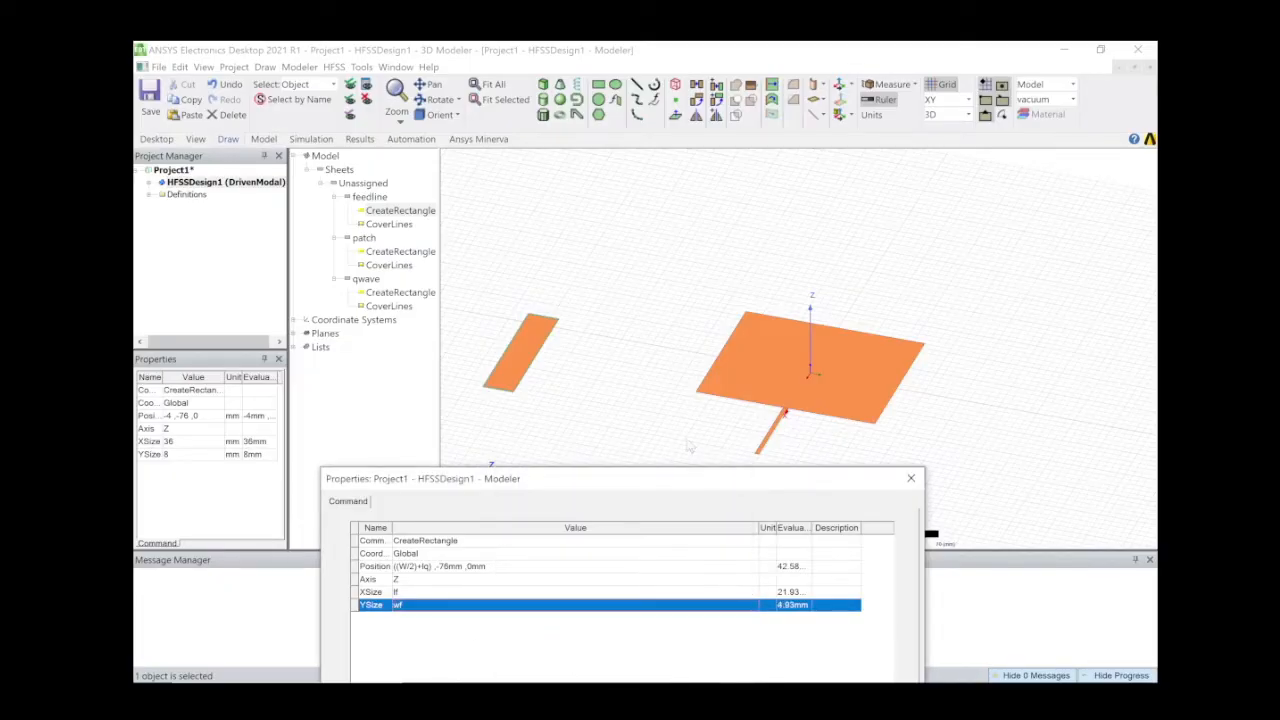
{"action": "left_click_drag", "start_coordinate": [686, 477], "coordinate": [656, 374]}
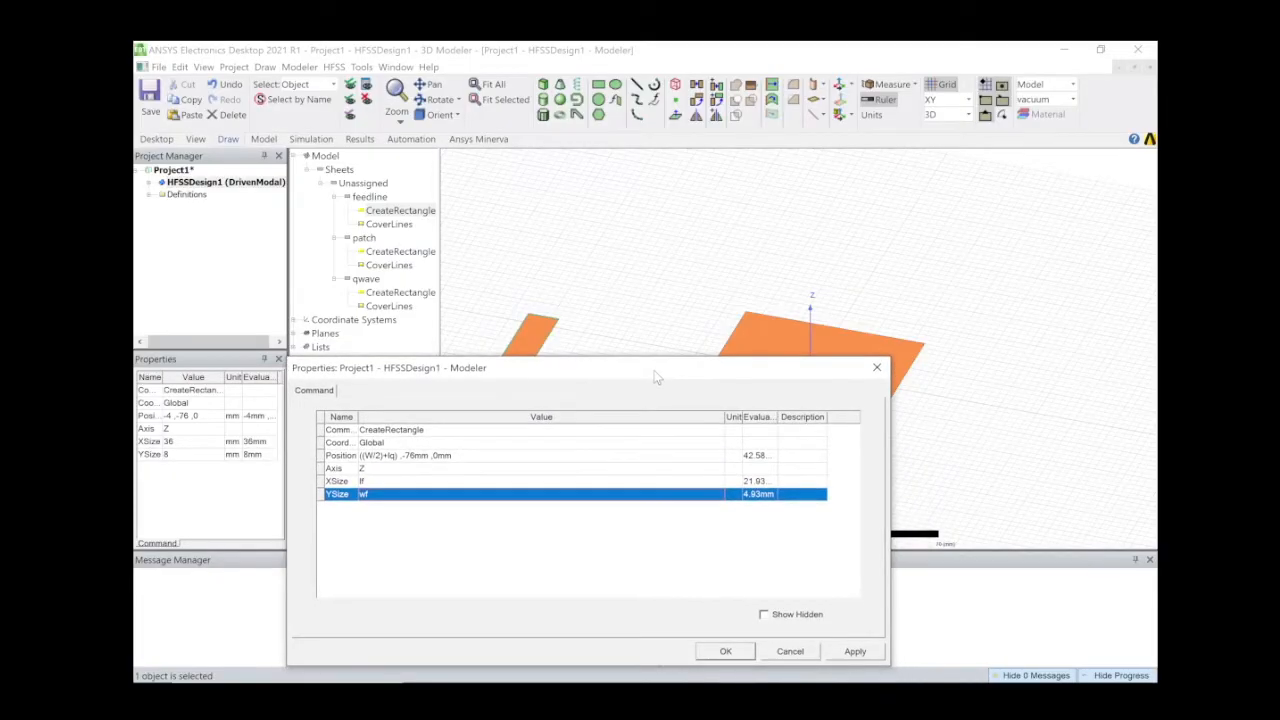
{"action": "left_click", "coordinate": [728, 652]}
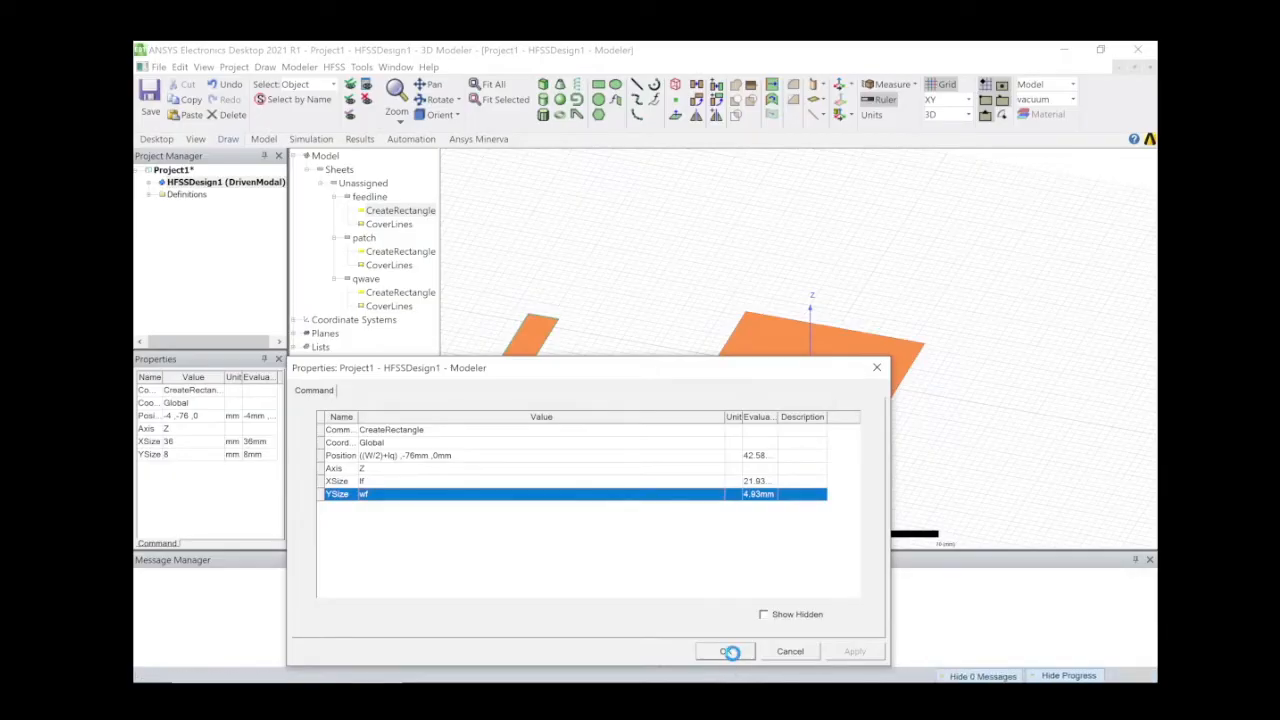
Set the feedline position to ((W/2)+lq), -(wf/2), t and view the antenna from above.
{"action": "double_click", "coordinate": [389, 214]}
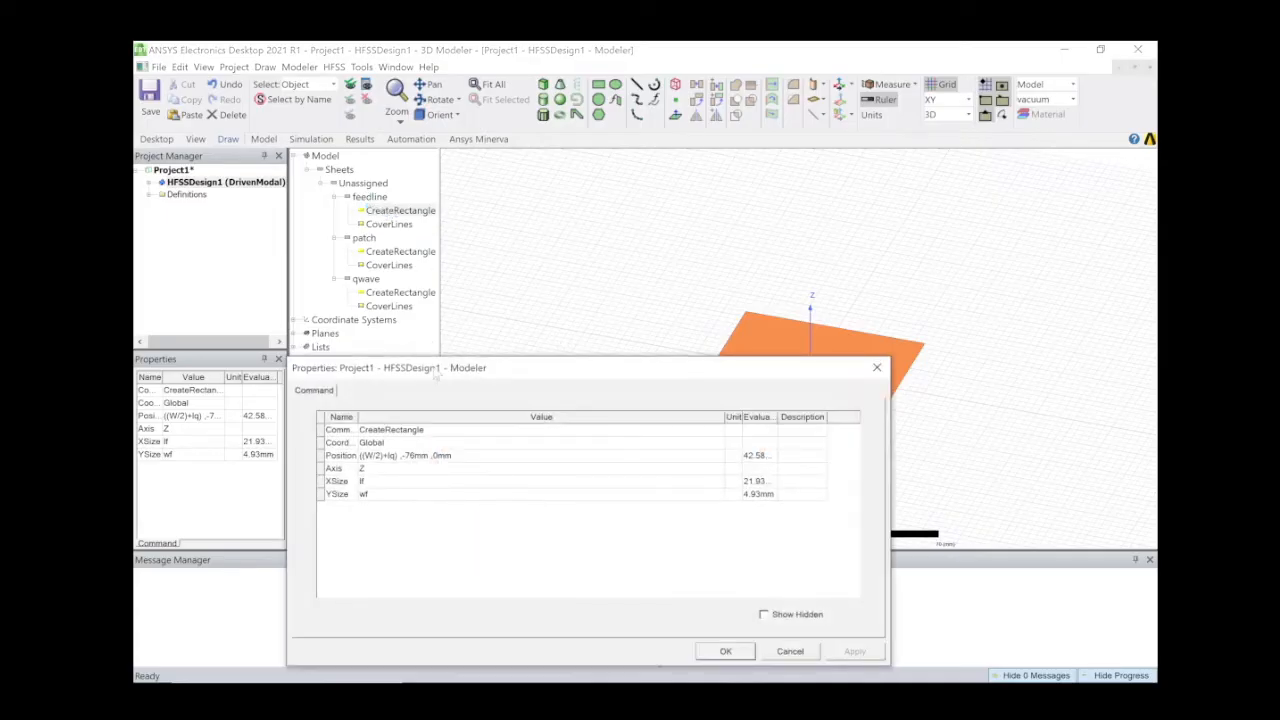
{"action": "left_click", "coordinate": [413, 455]}
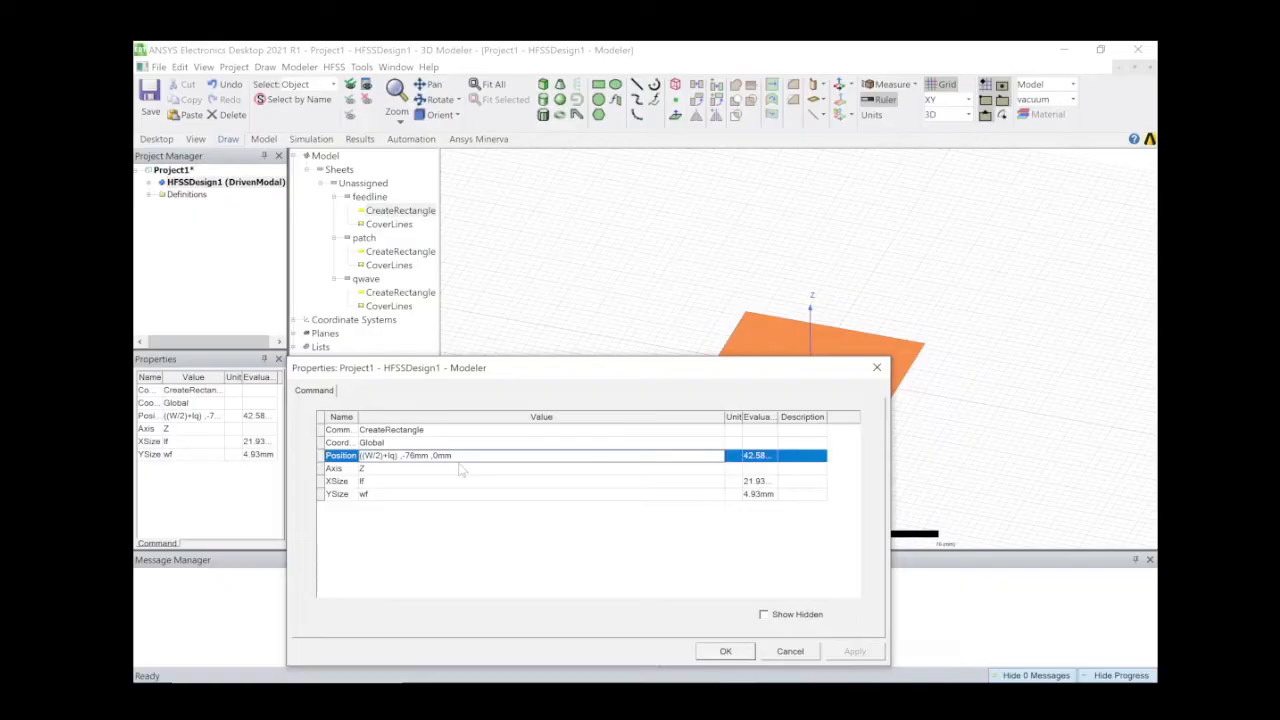
{"action": "key", "text": "BackSpace"}
{"action": "key", "text": "BackSpace"}
{"action": "key", "text": "BackSpace"}
{"action": "key", "text": "BackSpace"}
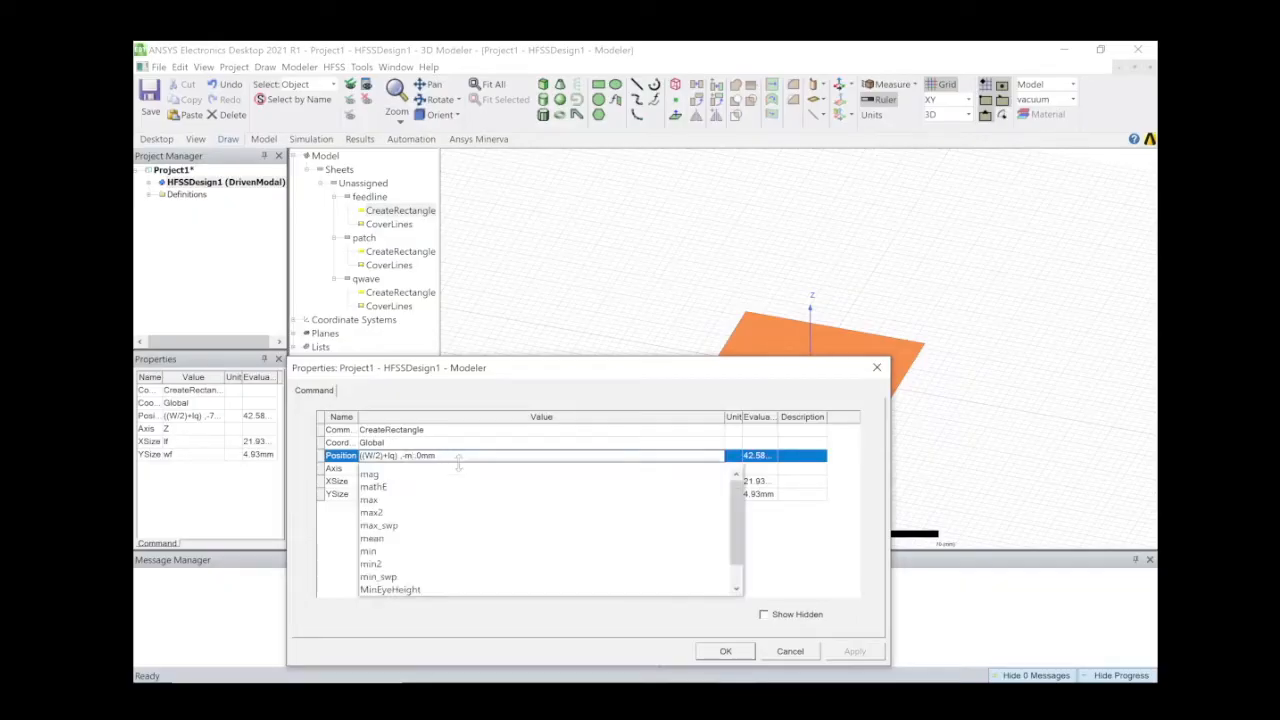
{"action": "type", "text": "w"}
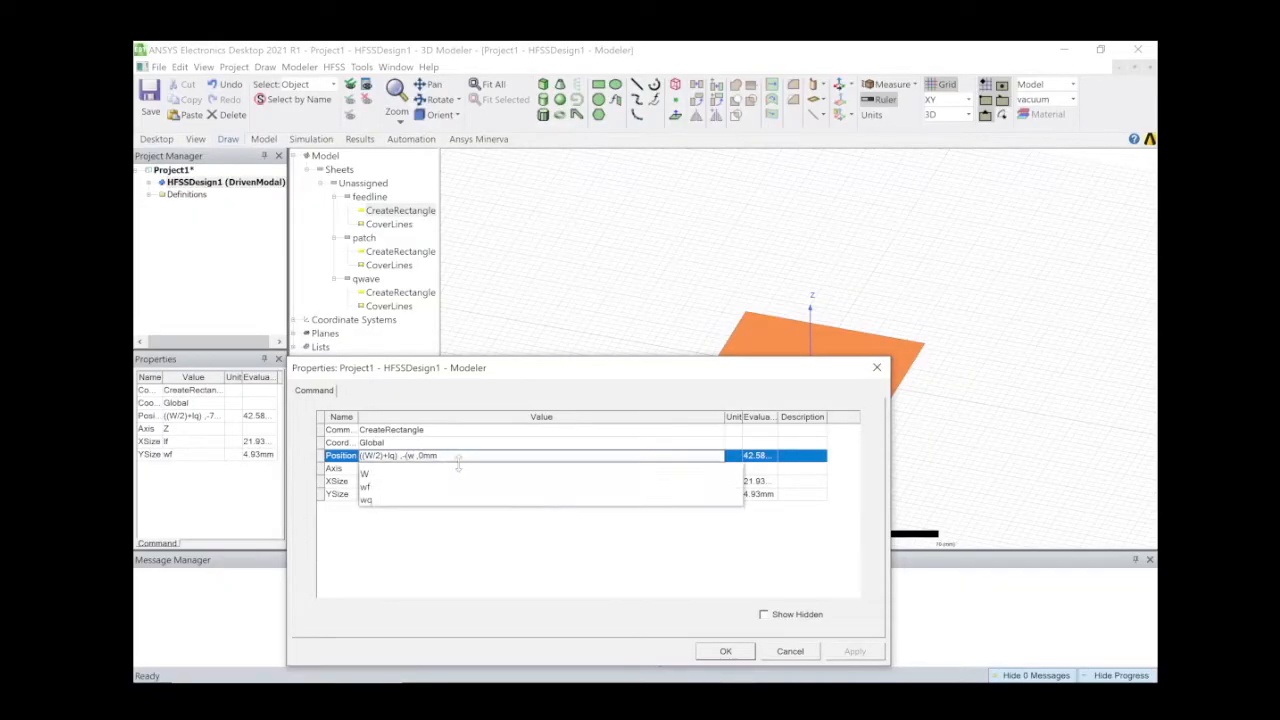
{"action": "type", "text": "f/2) ,"}
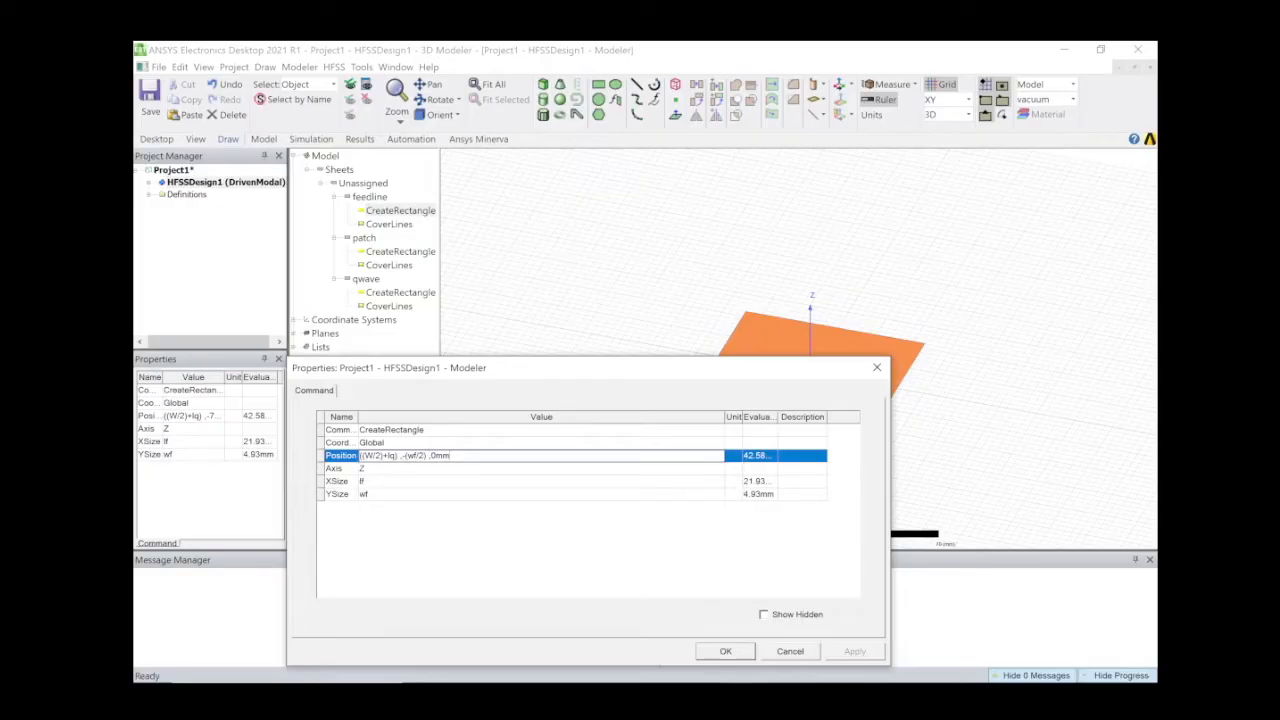
{"action": "type", "text": "t"}
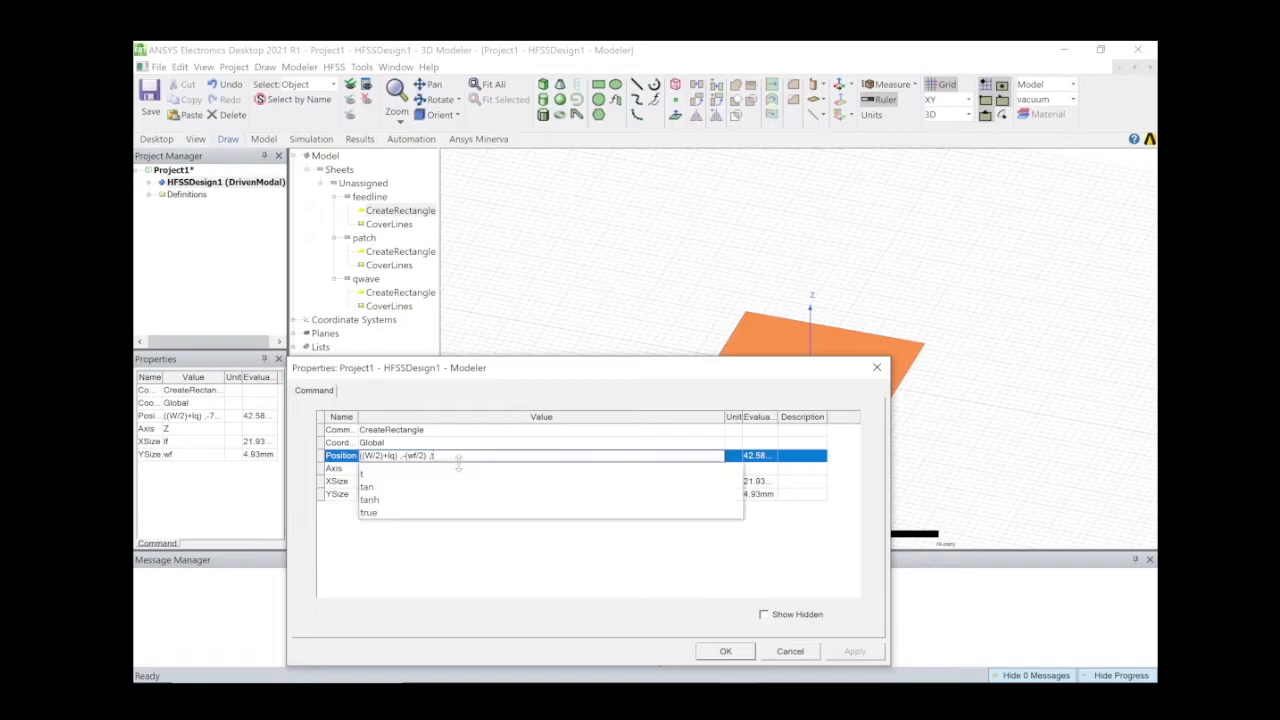
{"action": "left_click", "coordinate": [467, 560]}
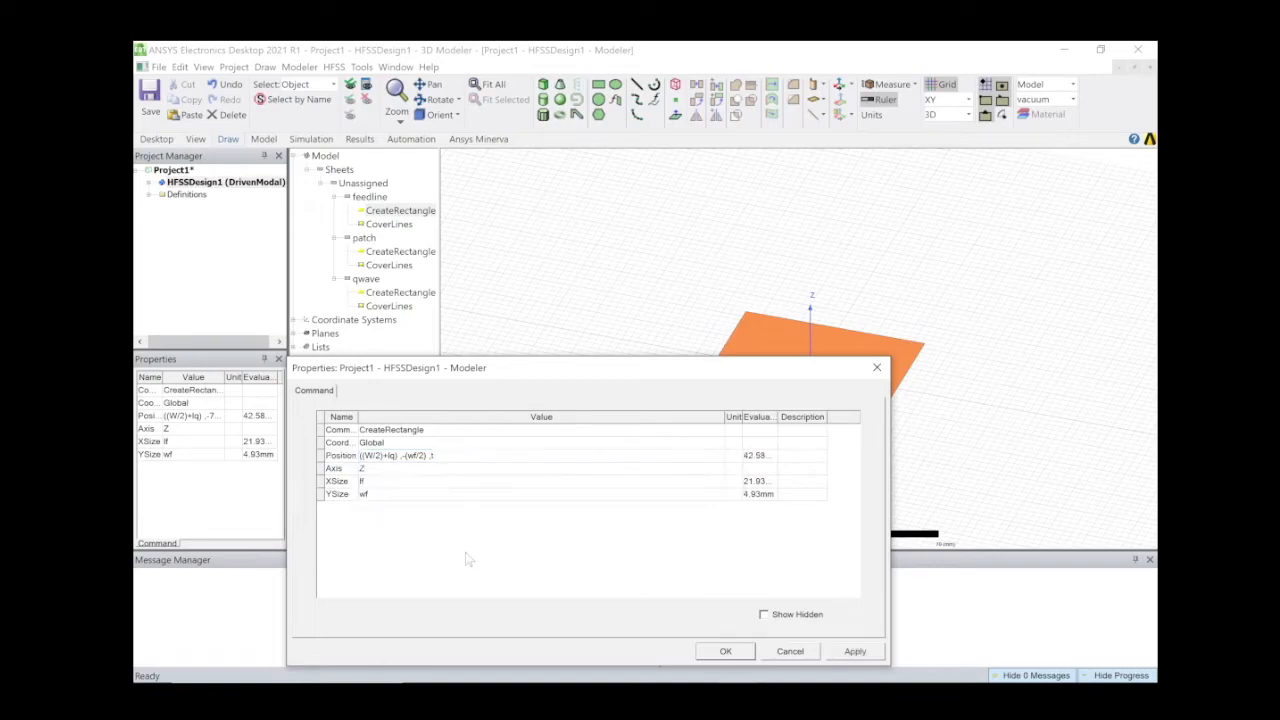
{"action": "left_click", "coordinate": [726, 651]}
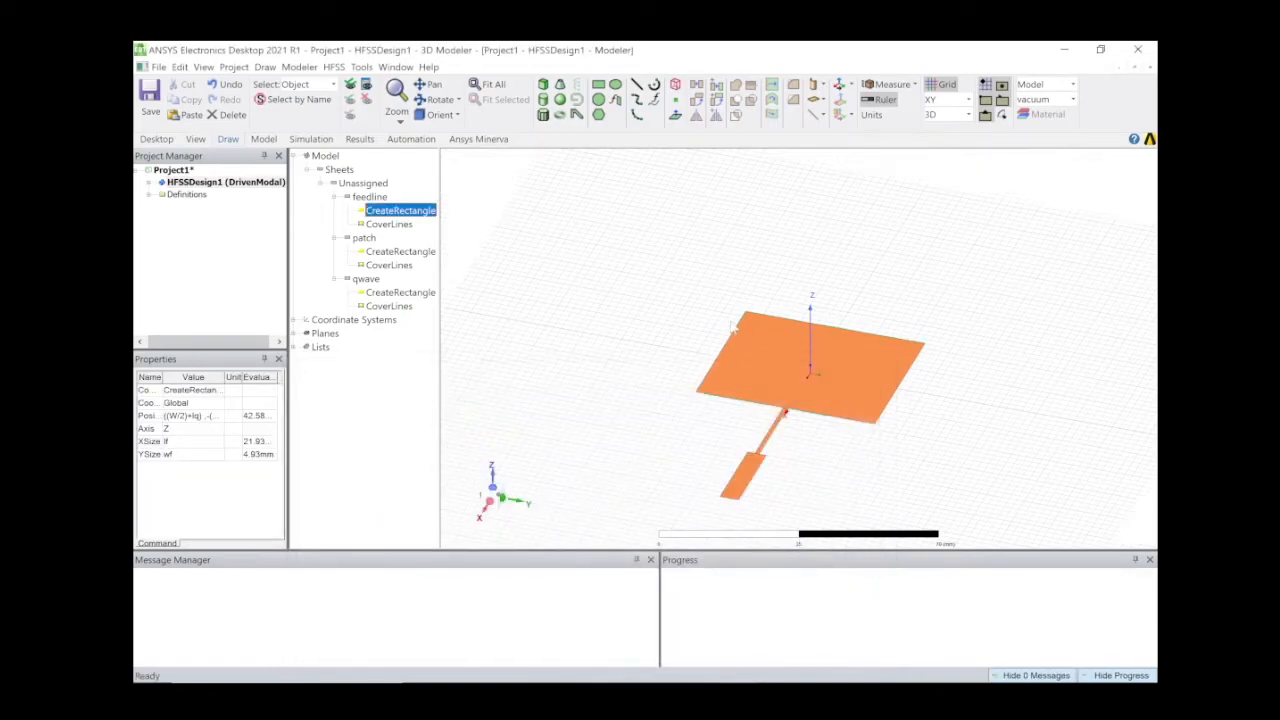
{"action": "scroll", "coordinate": [754, 347], "scroll_direction": "up", "scroll_amount": 1}
{"action": "scroll", "coordinate": [755, 349], "scroll_direction": "down", "scroll_amount": 3}
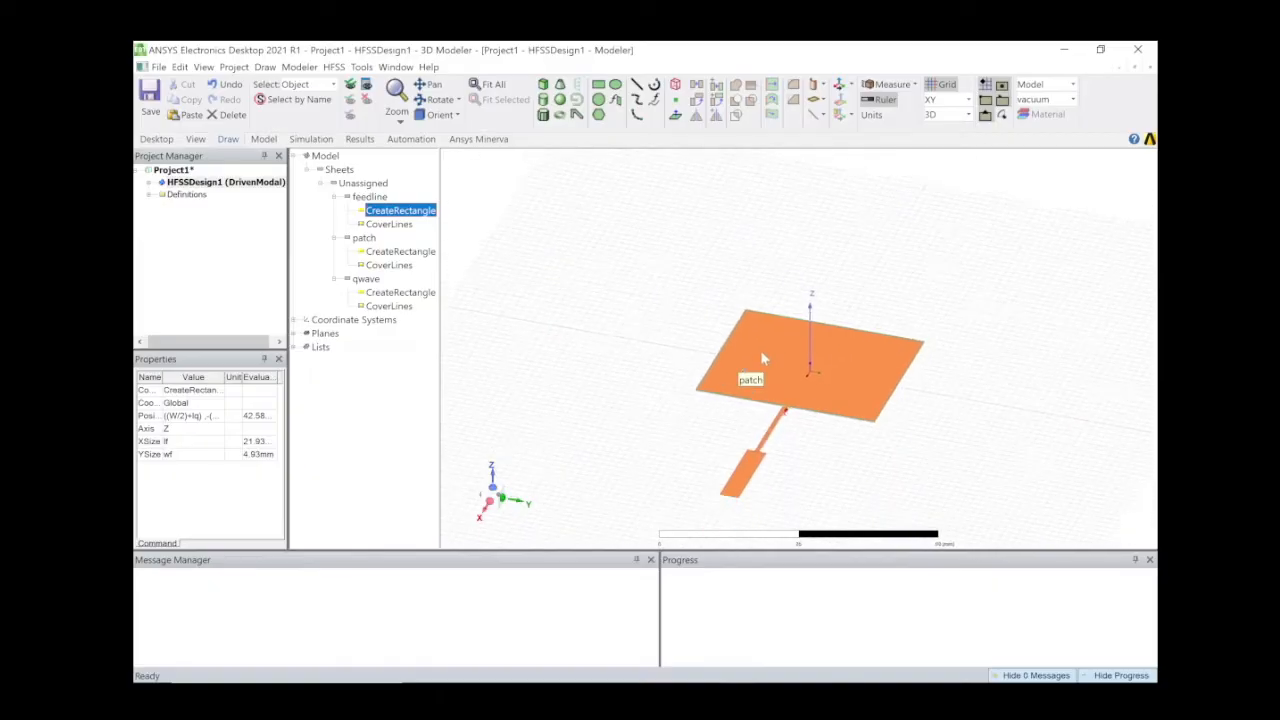
{"action": "mouse_move", "coordinate": [612, 308]}
{"action": "middle_mouse_down"}
{"action": "mouse_move", "coordinate": [638, 307]}
{"action": "mouse_move", "coordinate": [643, 331]}
{"action": "mouse_move", "coordinate": [566, 272]}
{"action": "mouse_move", "coordinate": [600, 329]}
{"action": "mouse_move", "coordinate": [654, 271]}
{"action": "mouse_move", "coordinate": [690, 358]}
{"action": "mouse_move", "coordinate": [663, 400]}
{"action": "mouse_move", "coordinate": [634, 389]}
{"action": "mouse_move", "coordinate": [628, 358]}
{"action": "mouse_move", "coordinate": [623, 369]}
{"action": "middle_mouse_up"}
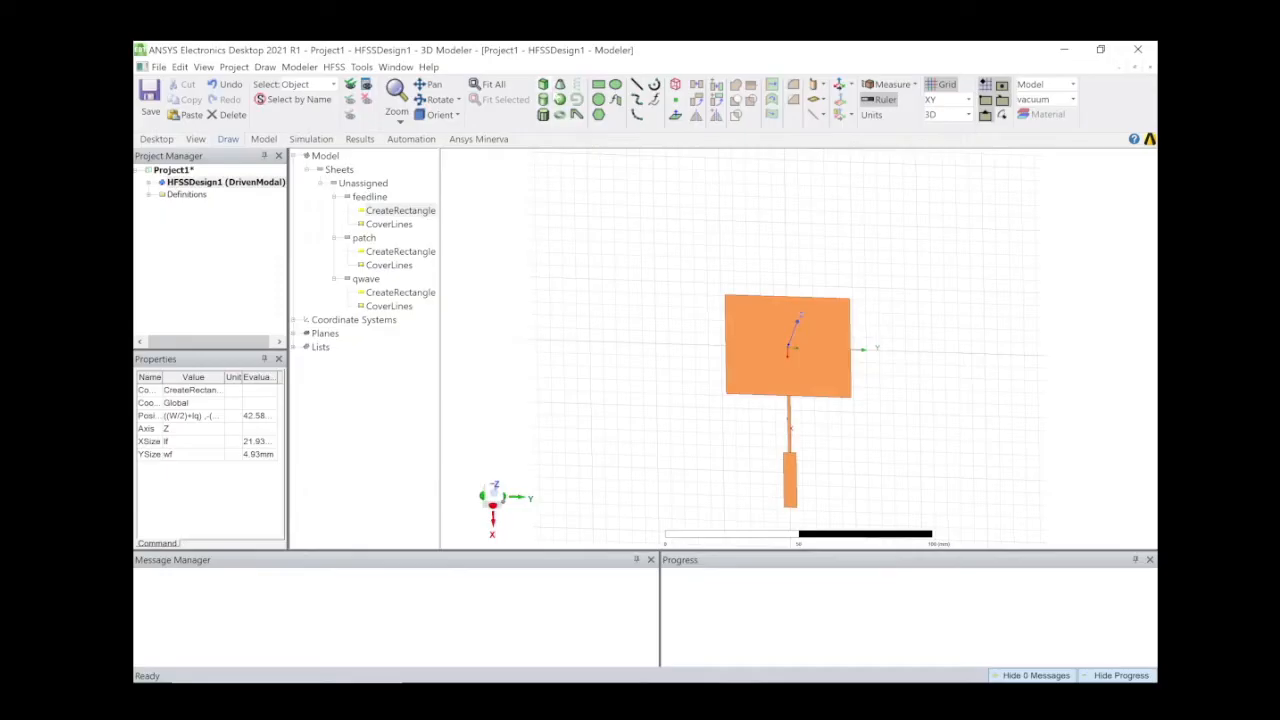
Draw a box under the patch antenna.
{"action": "left_click", "coordinate": [543, 85]}
{"action": "left_click", "coordinate": [601, 243]}
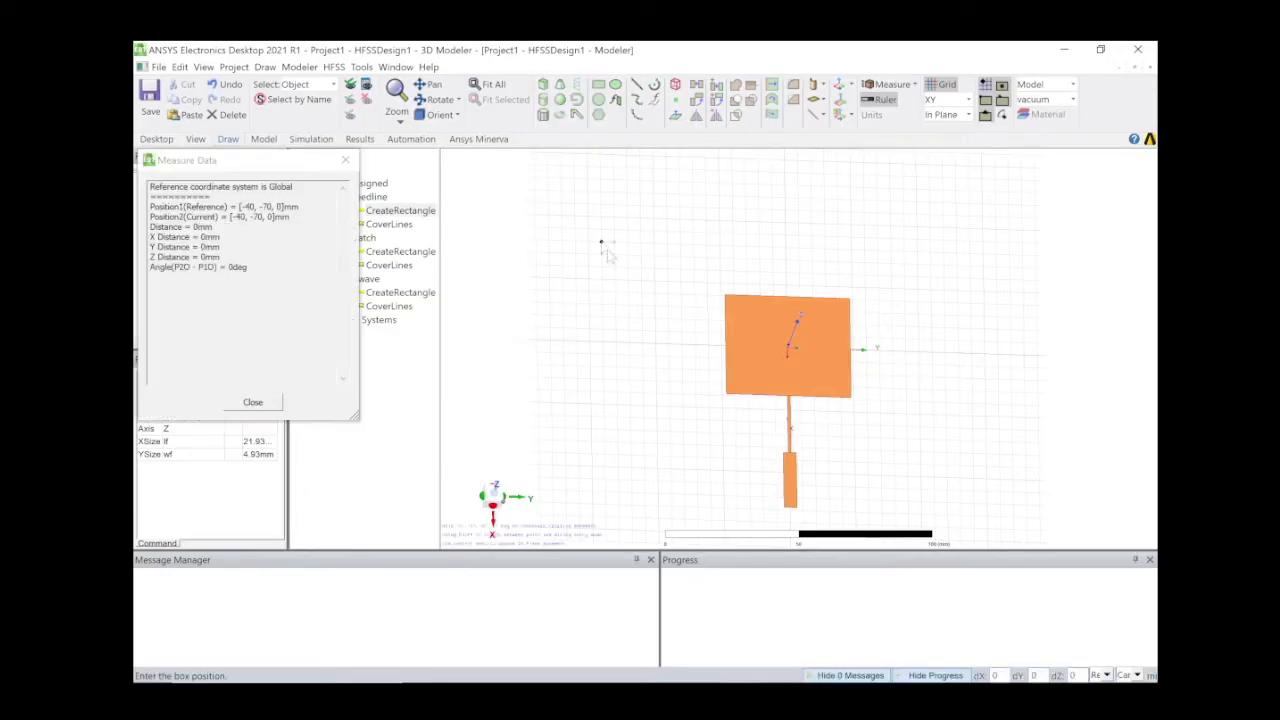
{"action": "left_click", "coordinate": [970, 551]}
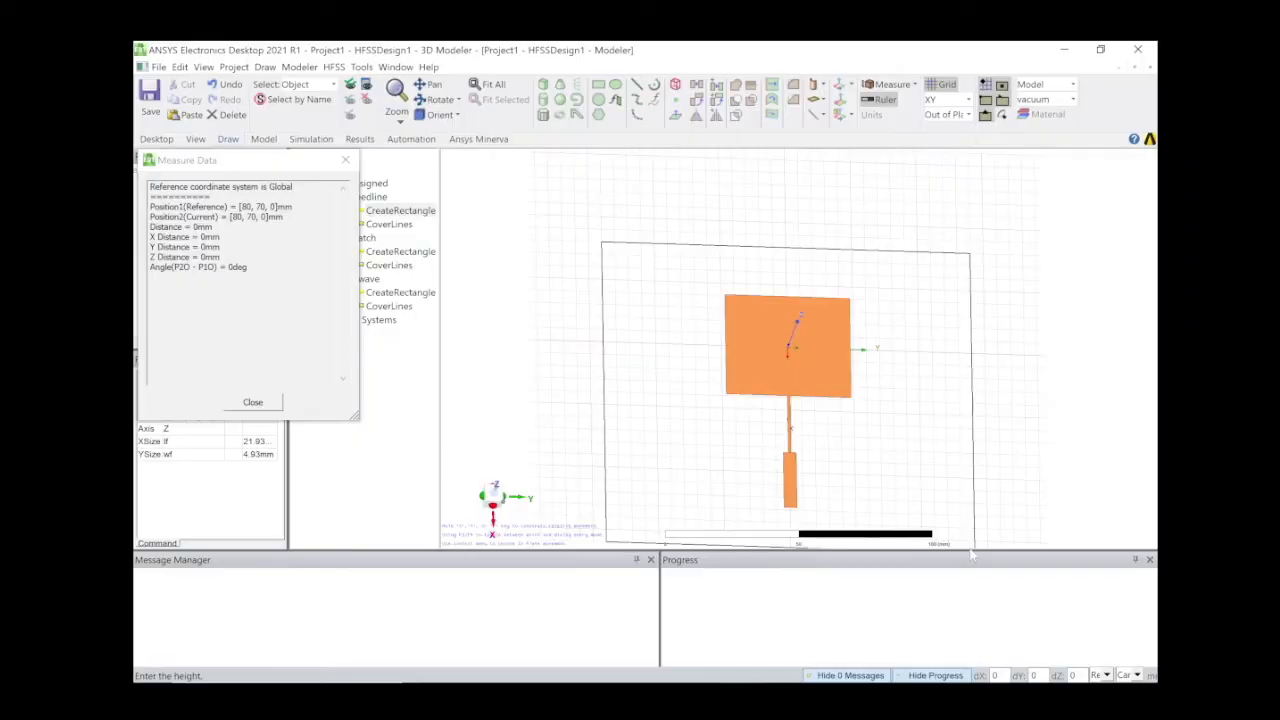
{"action": "left_click", "coordinate": [965, 497]}
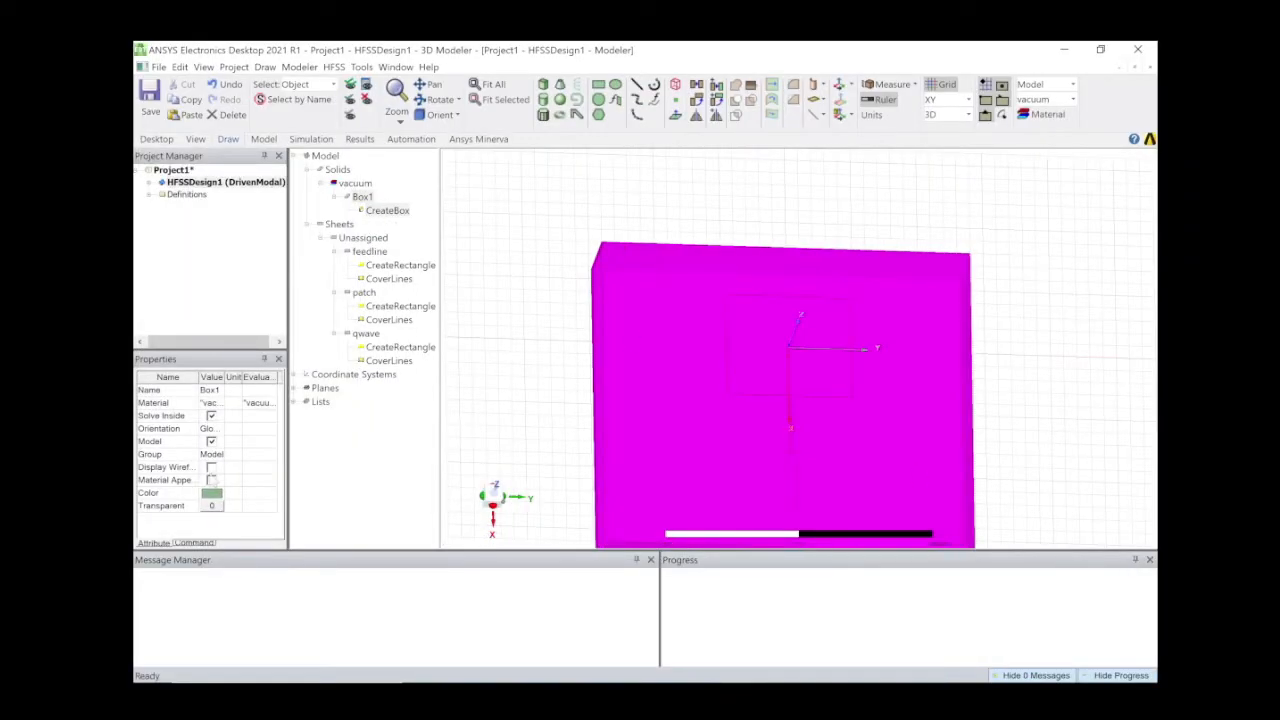
Colour the box grey and rename it 'Substrate'.
{"action": "left_click", "coordinate": [211, 494]}
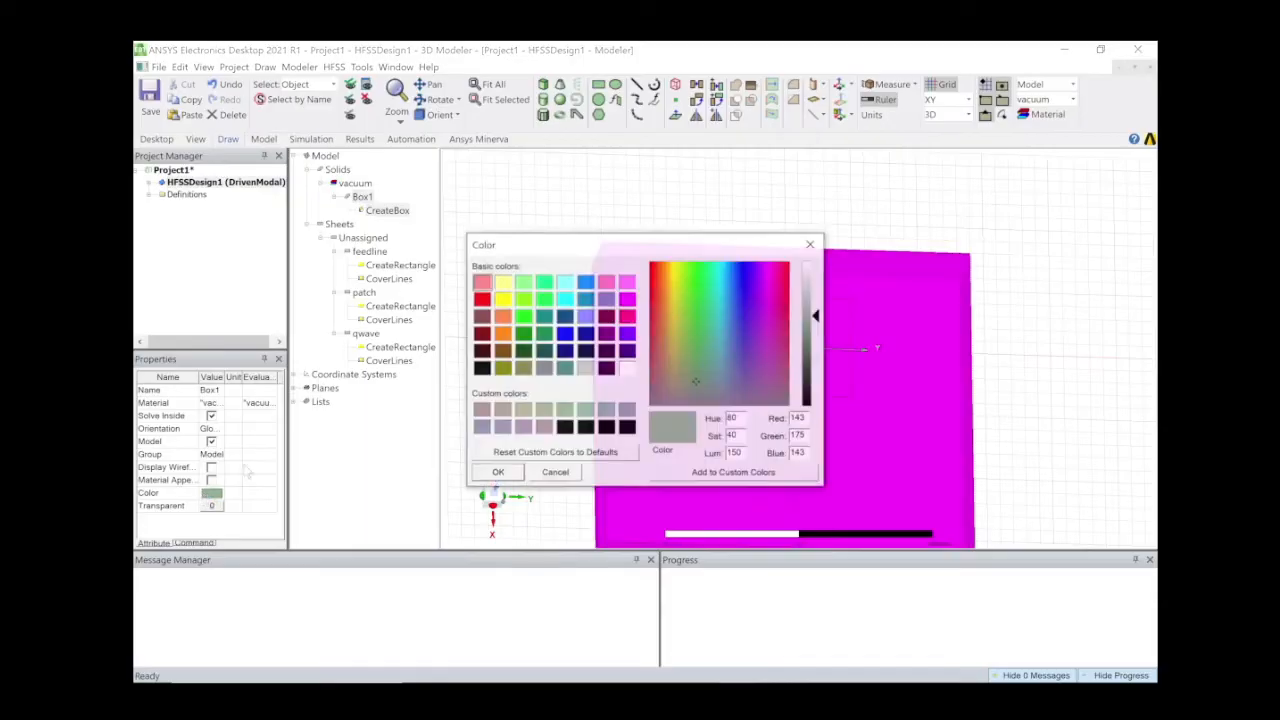
{"action": "left_click", "coordinate": [585, 368]}
{"action": "left_click", "coordinate": [497, 473]}
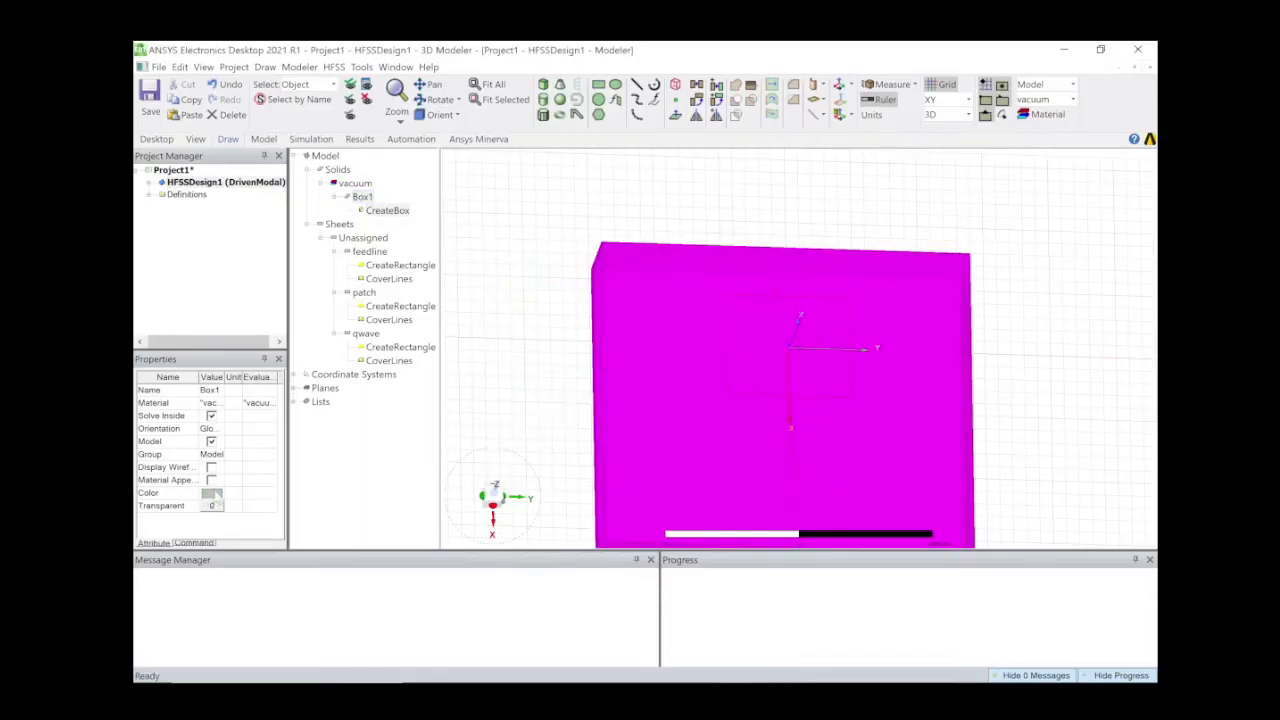
{"action": "left_click", "coordinate": [210, 390]}
{"action": "type", "text": "Substrate"}
{"action": "key", "text": "Return"}
Assign Rogers RT/duroid 5880 as the substrate material.
{"action": "left_click", "coordinate": [220, 404]}
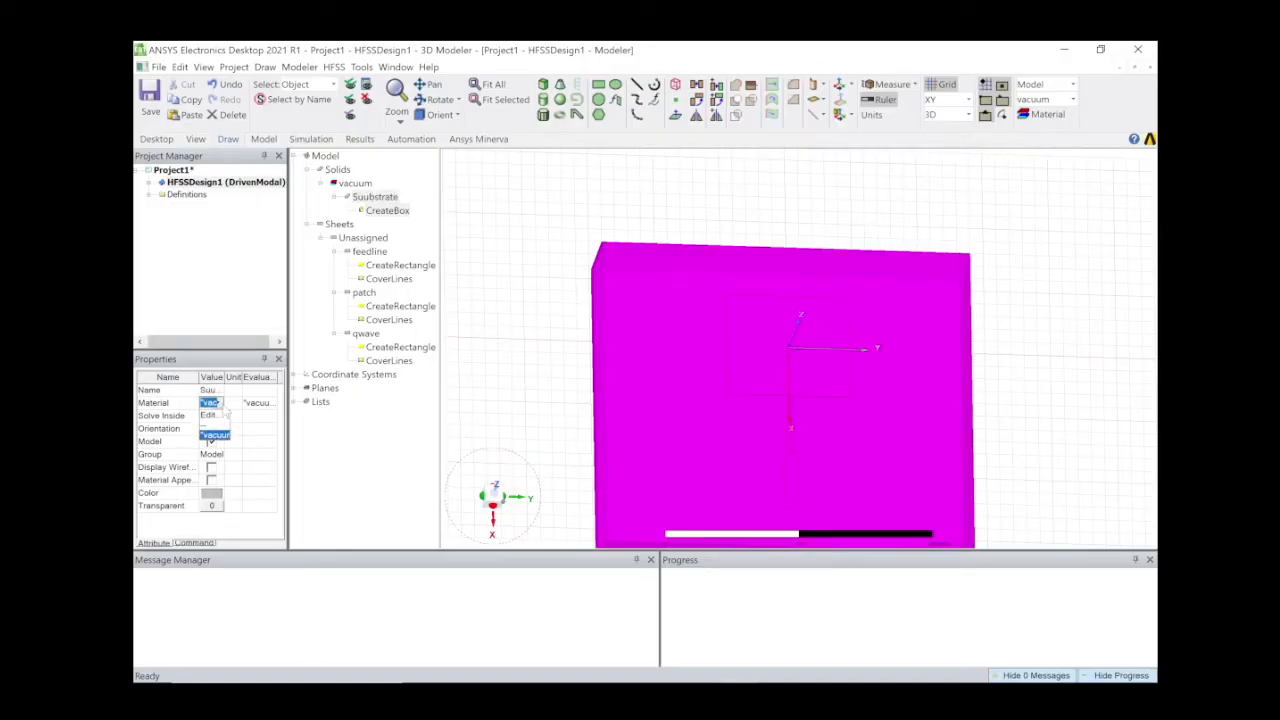
{"action": "left_click", "coordinate": [222, 414]}
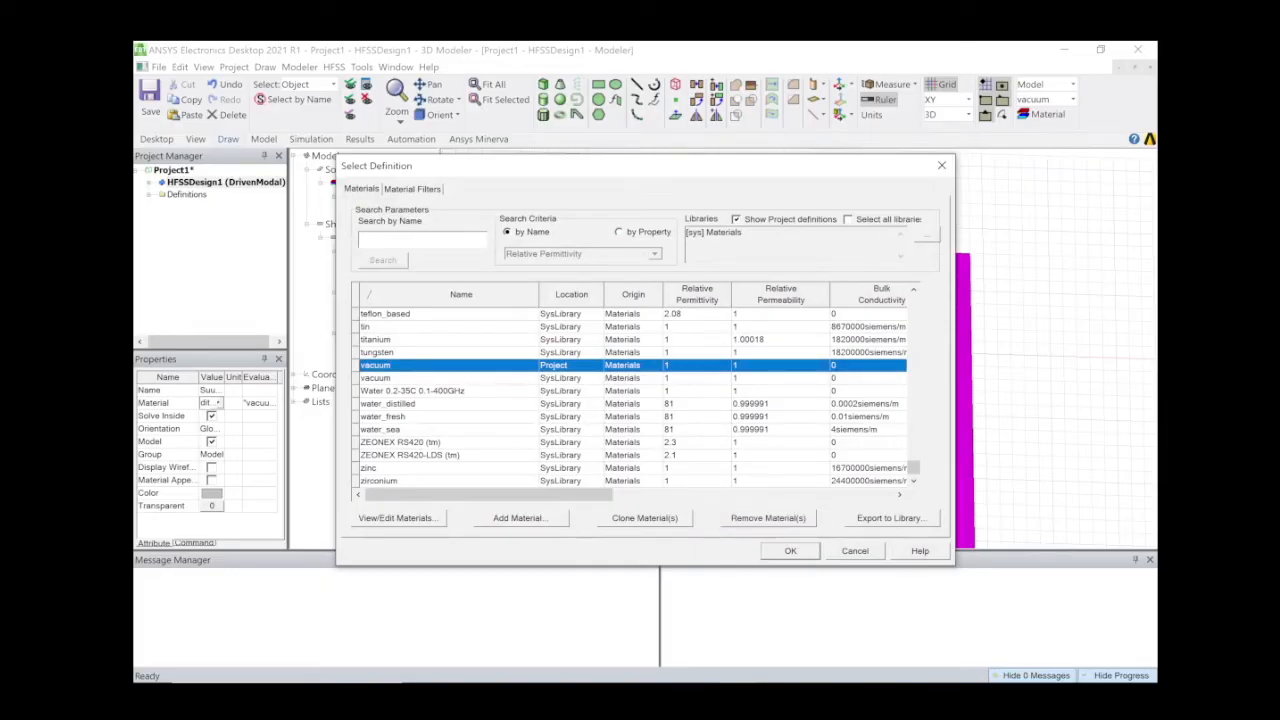
{"action": "type", "text": "r"}
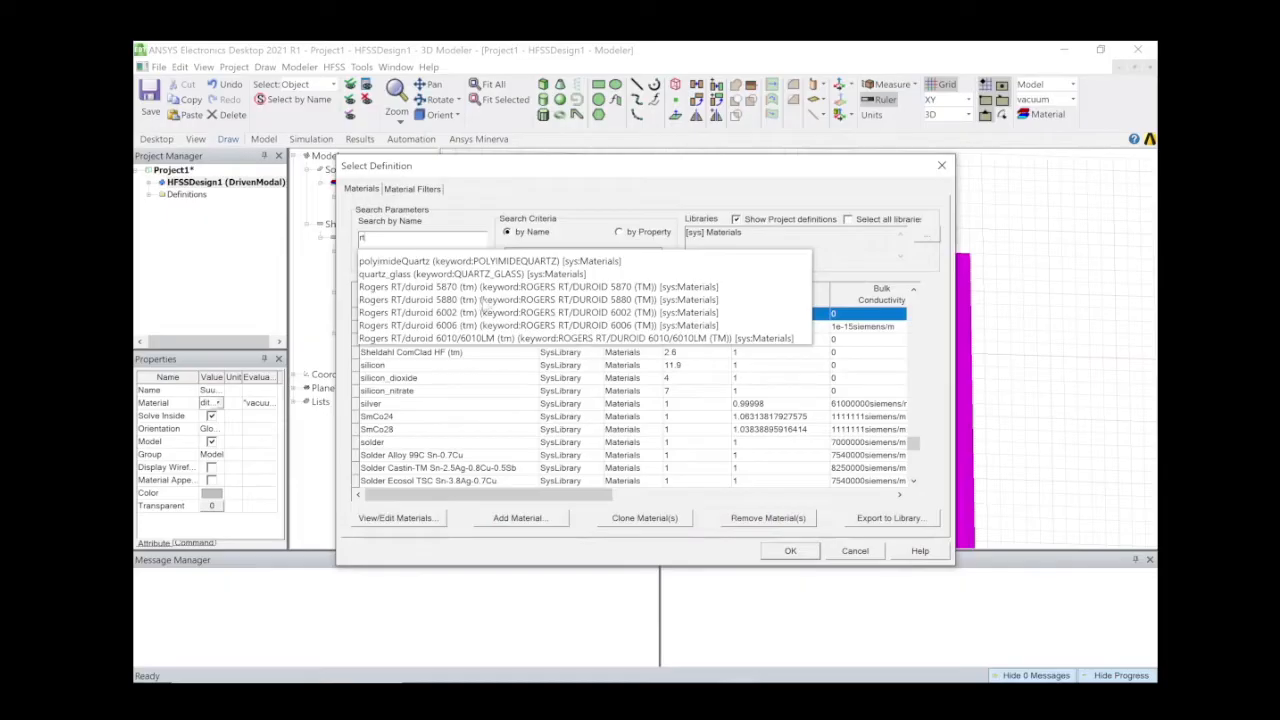
{"action": "left_click", "coordinate": [484, 300]}
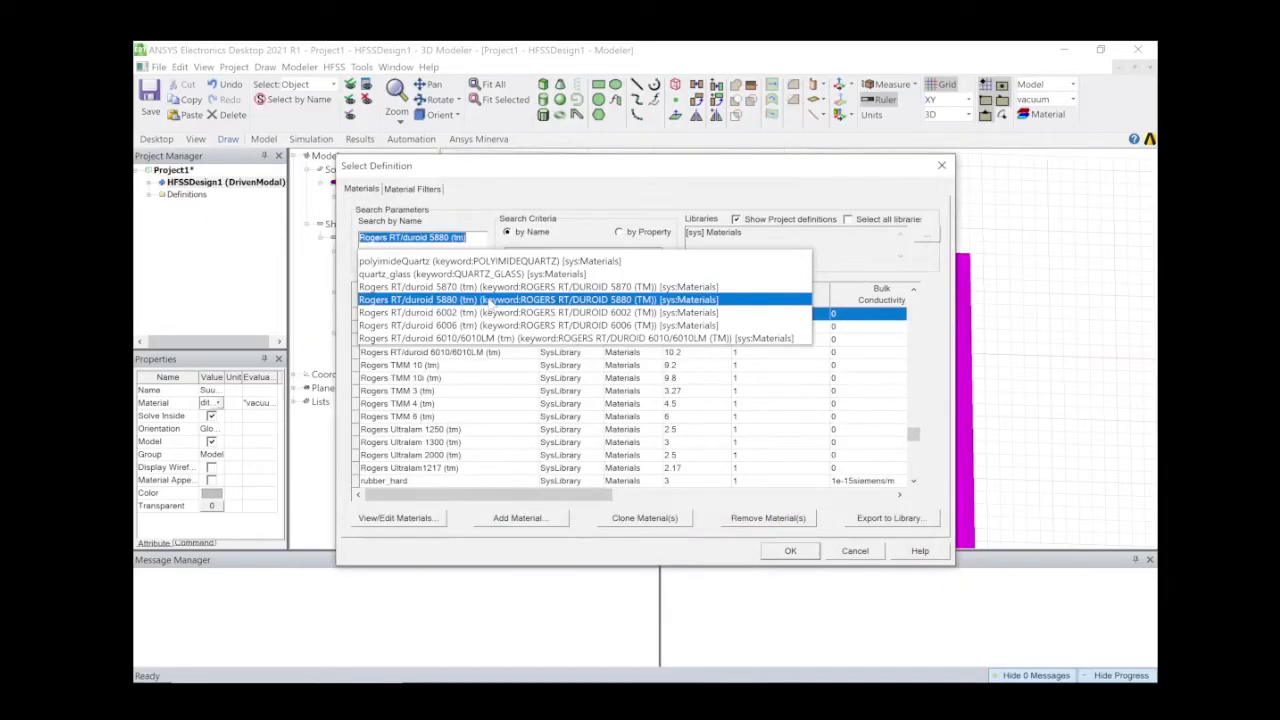
{"action": "left_click", "coordinate": [646, 207]}
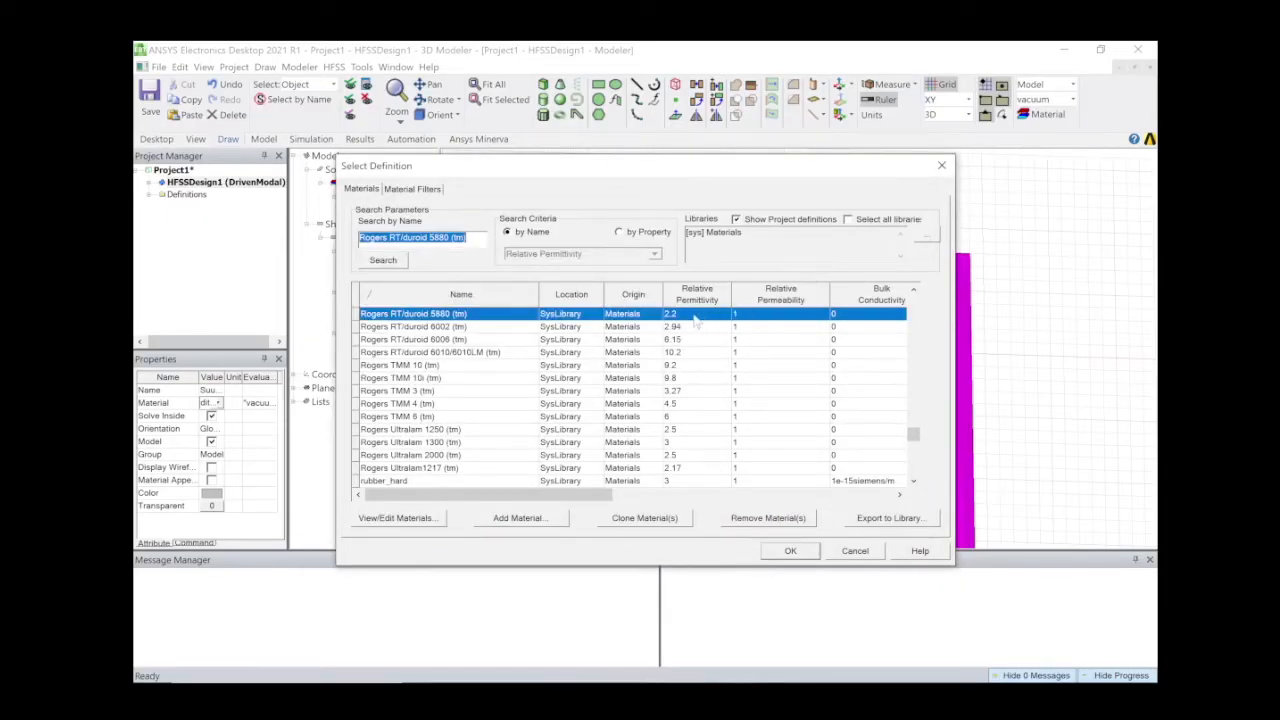
{"action": "left_click", "coordinate": [790, 551]}
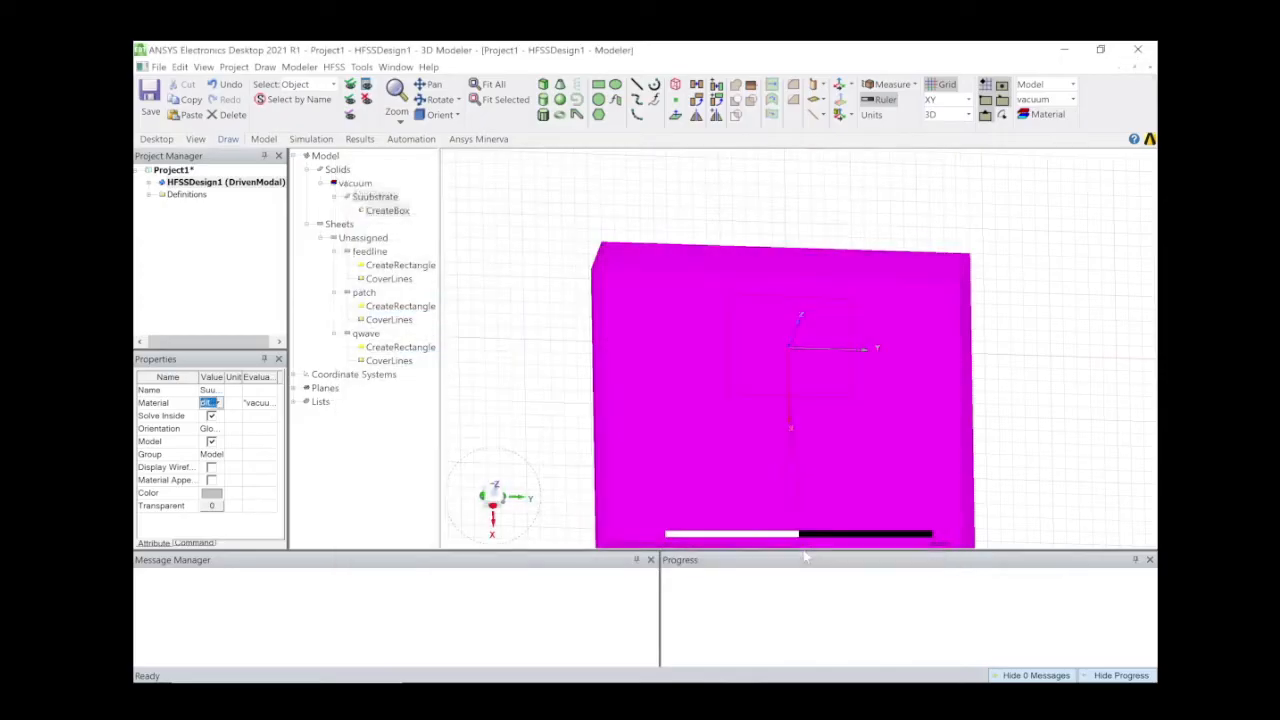
Set the substrate box's X position to ((W/2)+lq+lf).
{"action": "double_click", "coordinate": [387, 211]}
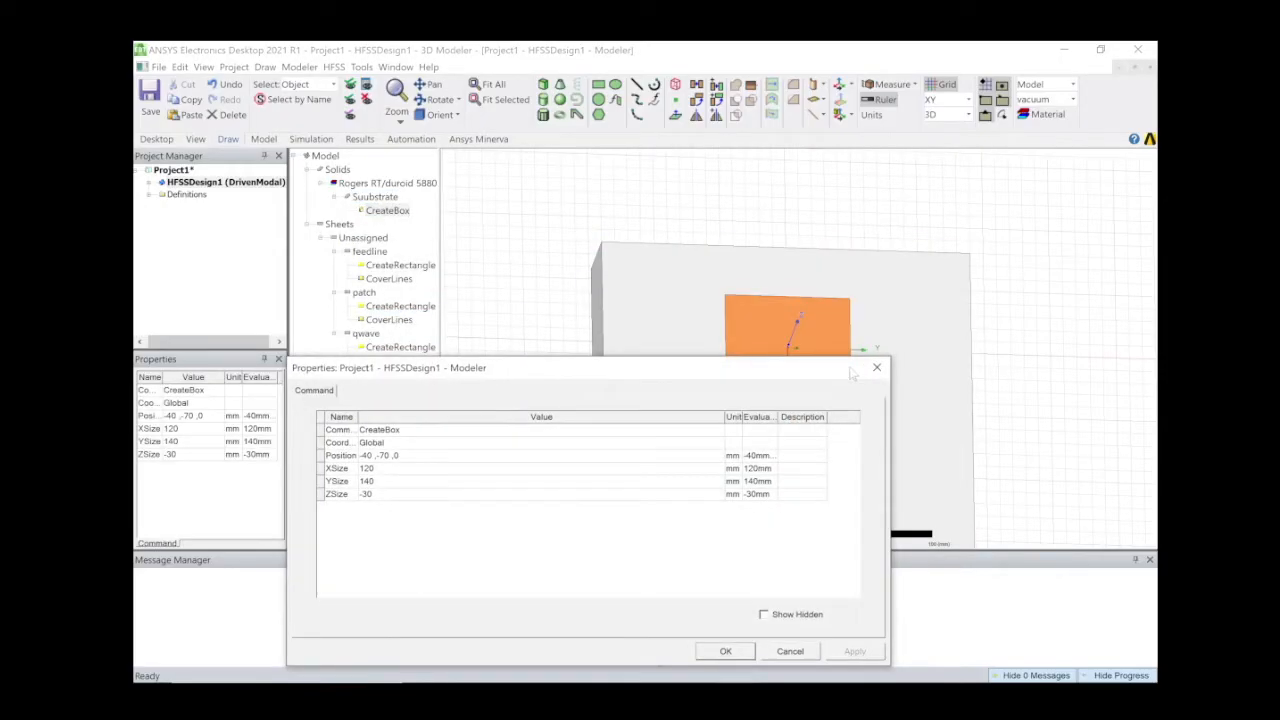
{"action": "left_click_drag", "start_coordinate": [819, 373], "coordinate": [647, 446]}
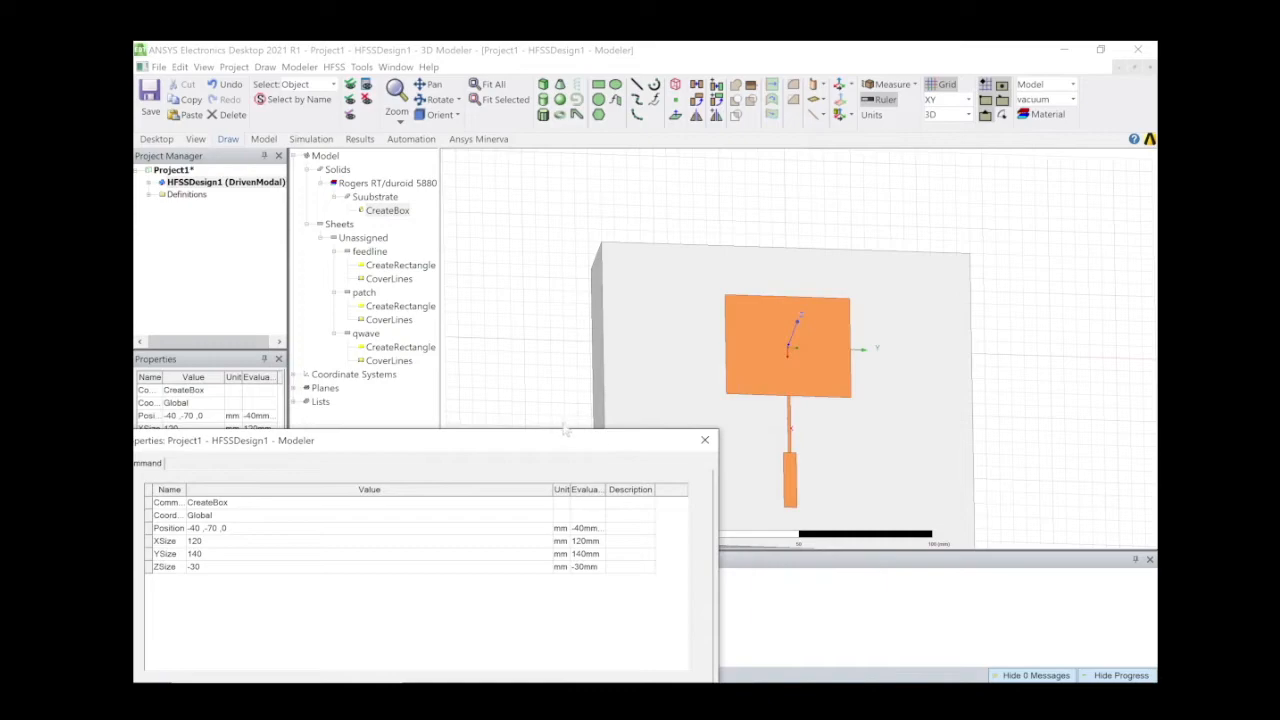
{"action": "left_click_drag", "start_coordinate": [571, 443], "coordinate": [727, 430]}
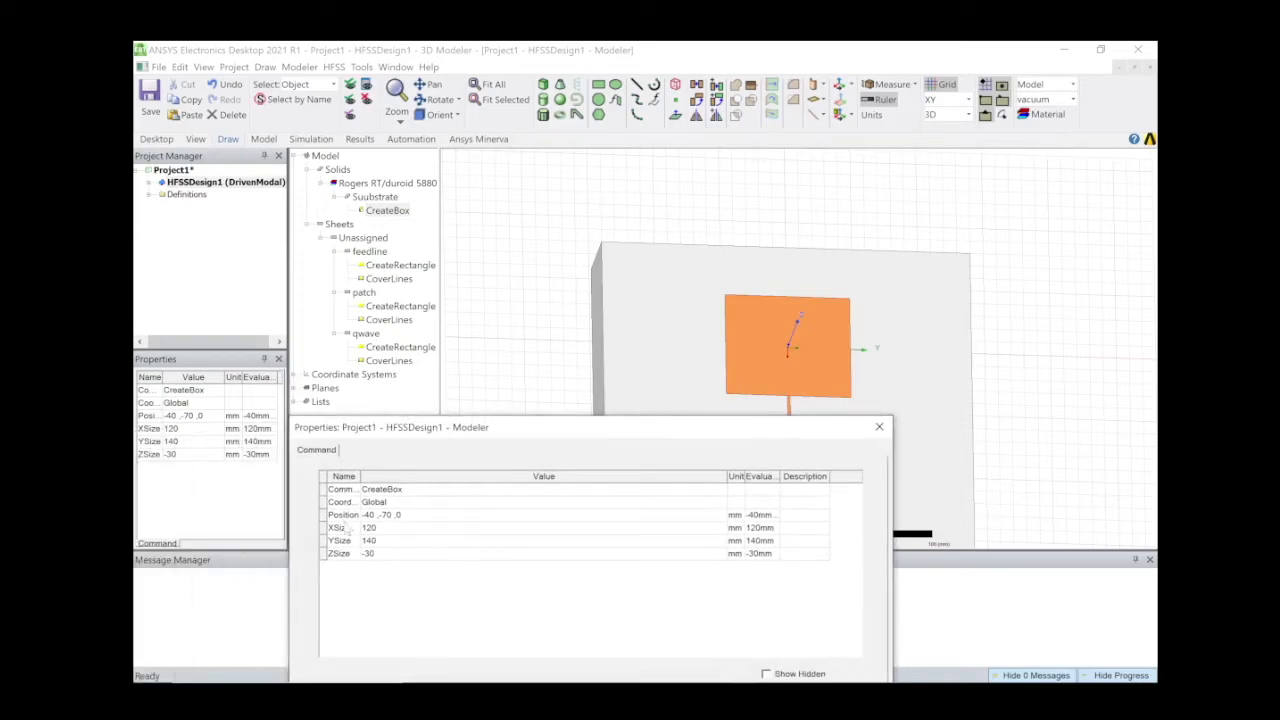
{"action": "left_click", "coordinate": [376, 516]}
{"action": "left_click", "coordinate": [376, 516]}
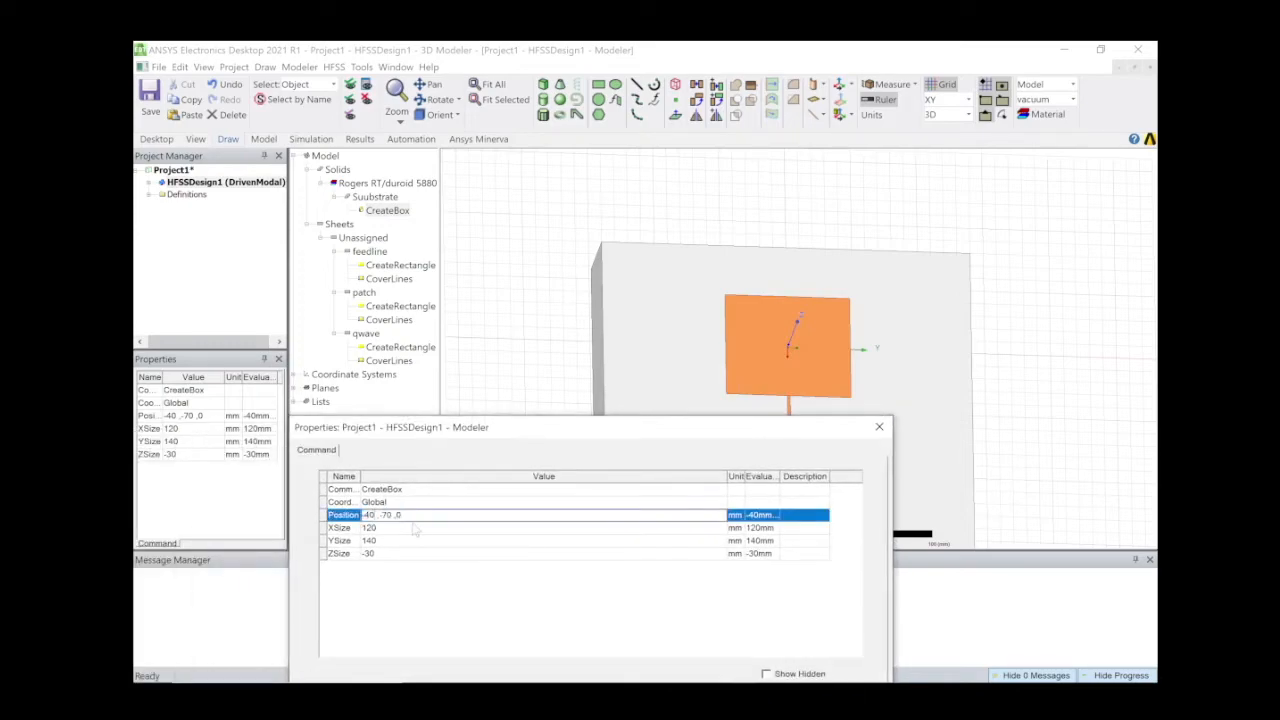
{"action": "key", "text": "BackSpace"}
{"action": "key", "text": "BackSpace"}
{"action": "key", "text": "BackSpace"}
{"action": "type", "text": "((W/2)"}
{"action": "type", "text": "+l"}
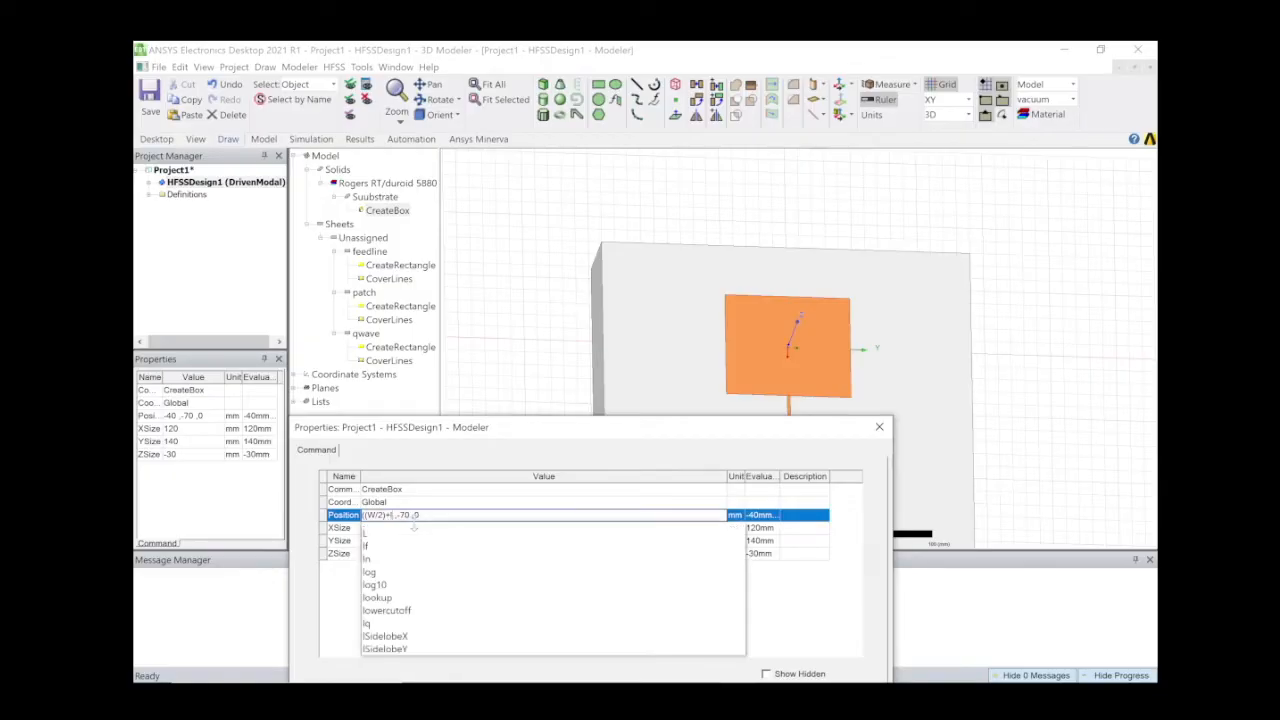
{"action": "type", "text": "q"}
{"action": "type", "text": "+lf"}
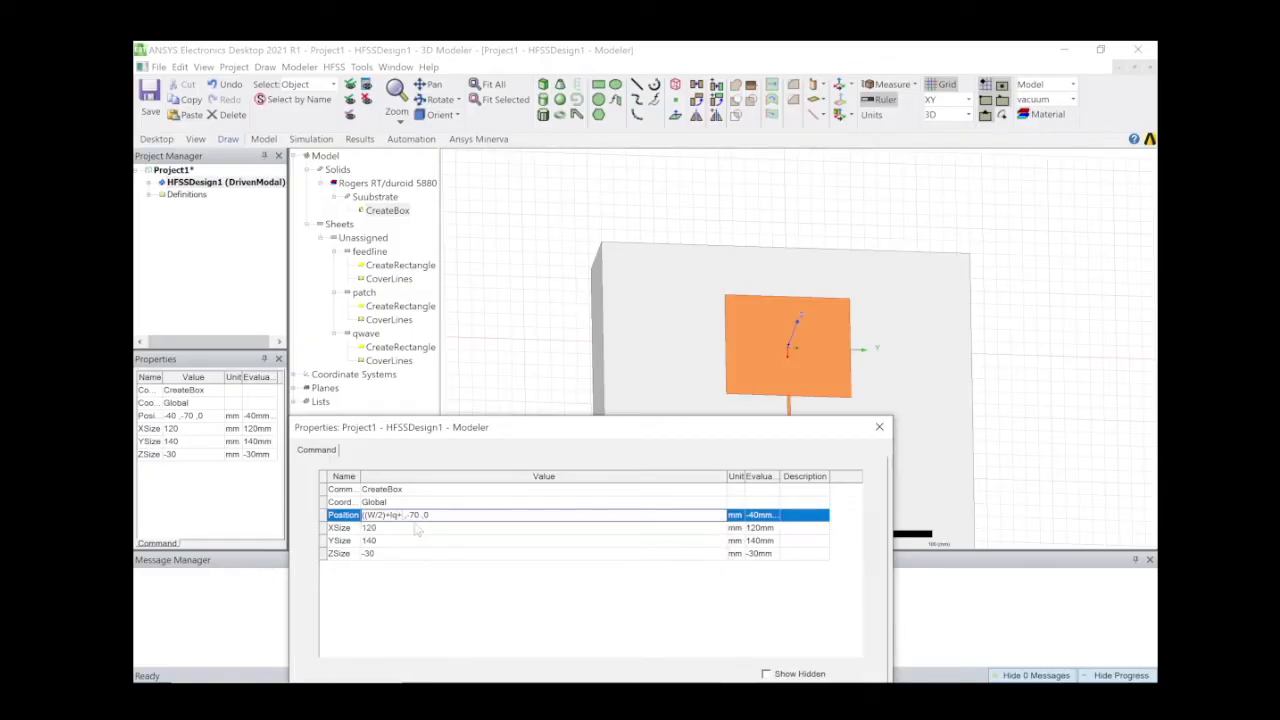
{"action": "type", "text": ")"}
{"action": "key", "text": "Tab"}
Set XSize -115, YSize 105, ZSize t and Y position -(105/2)mm, then apply.
{"action": "key", "text": "BackSpace"}
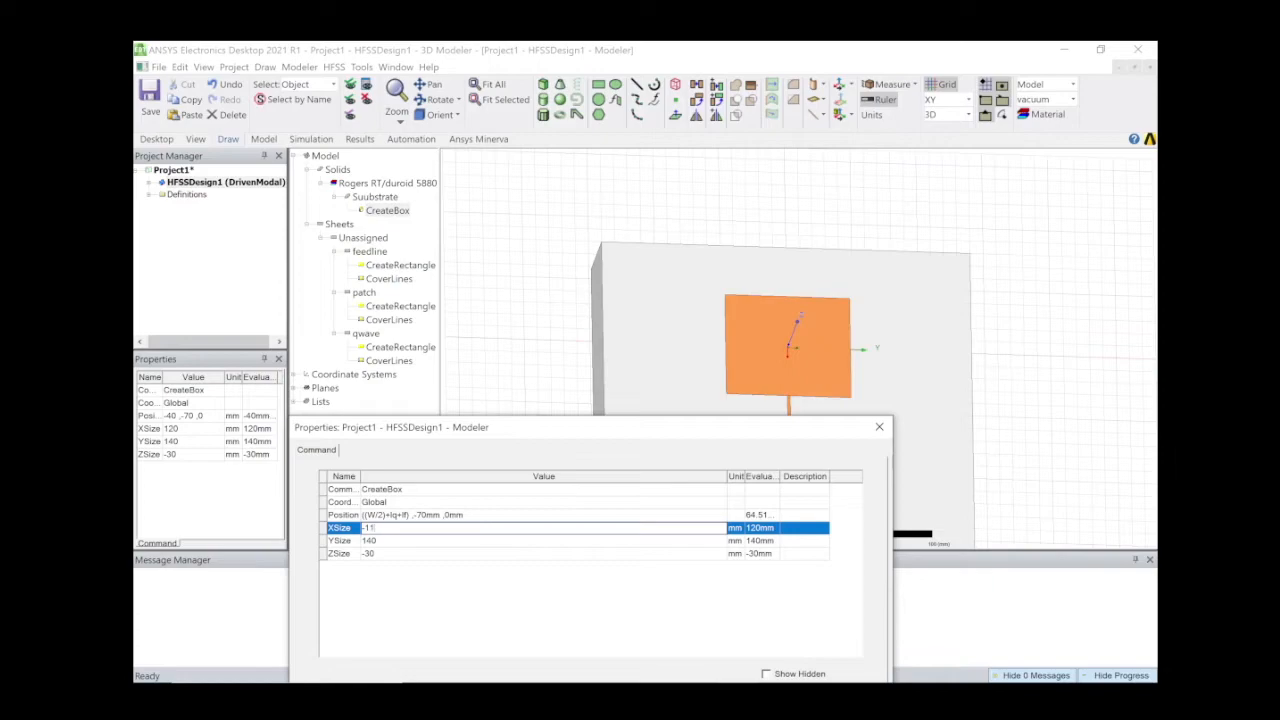
{"action": "key", "text": "Tab"}
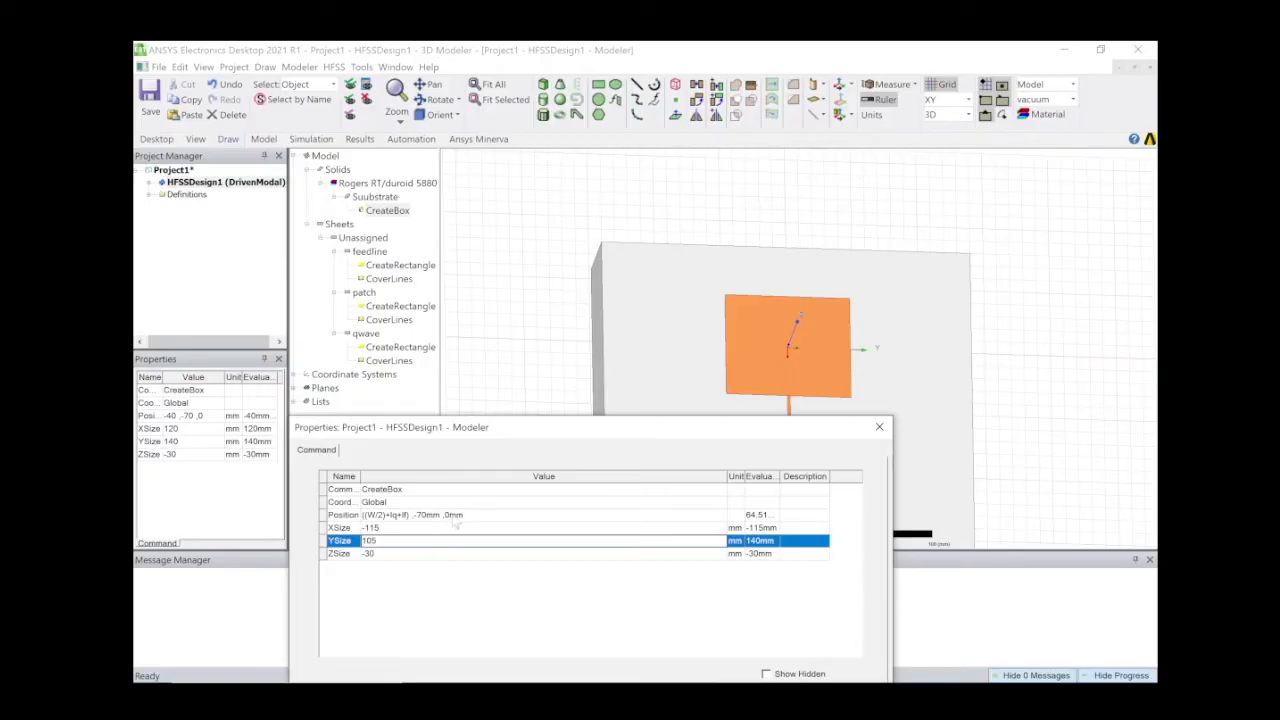
{"action": "key", "text": "Tab"}
{"action": "key", "text": "Right"}
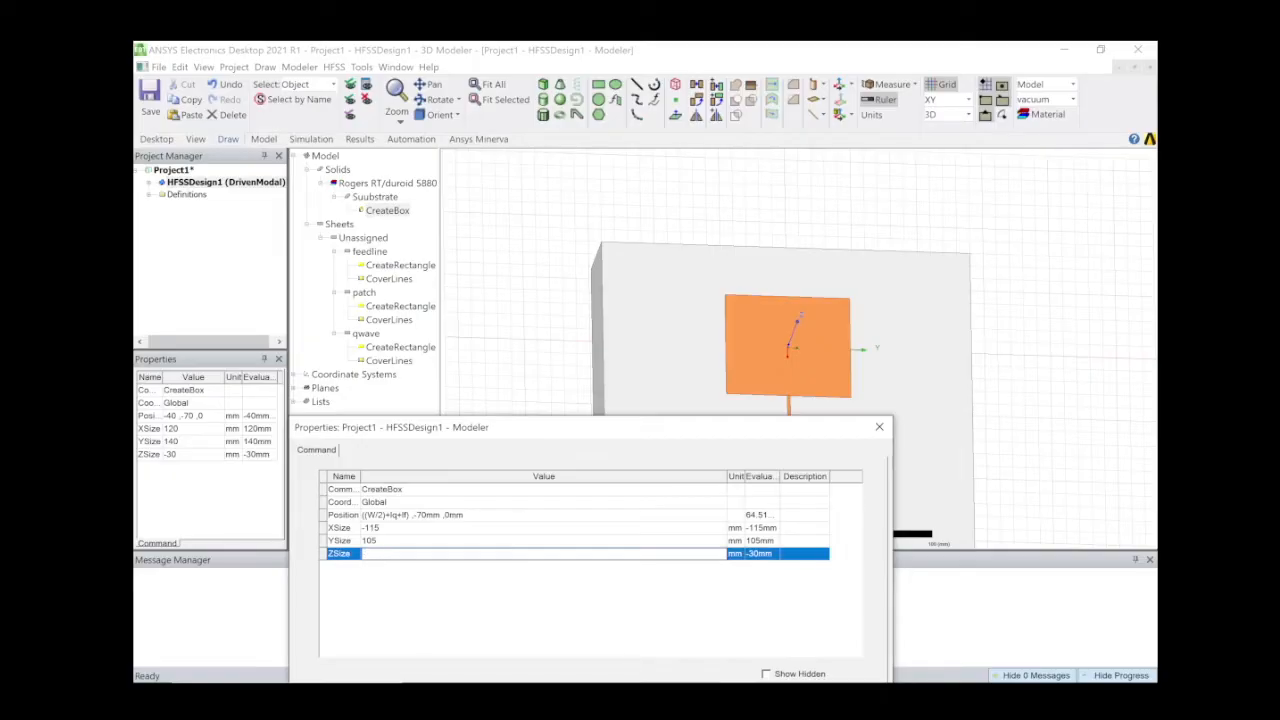
{"action": "type", "text": "t"}
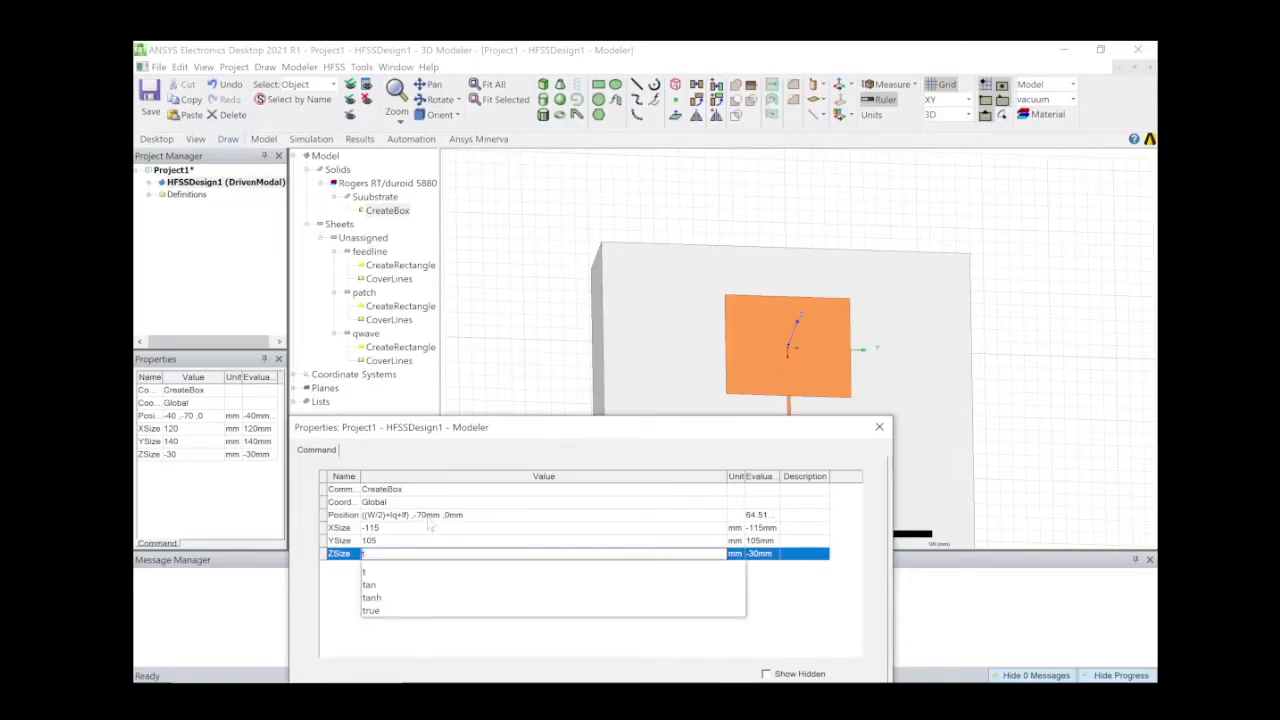
{"action": "left_click", "coordinate": [428, 516]}
{"action": "key", "text": "BackSpace"}
{"action": "key", "text": "BackSpace"}
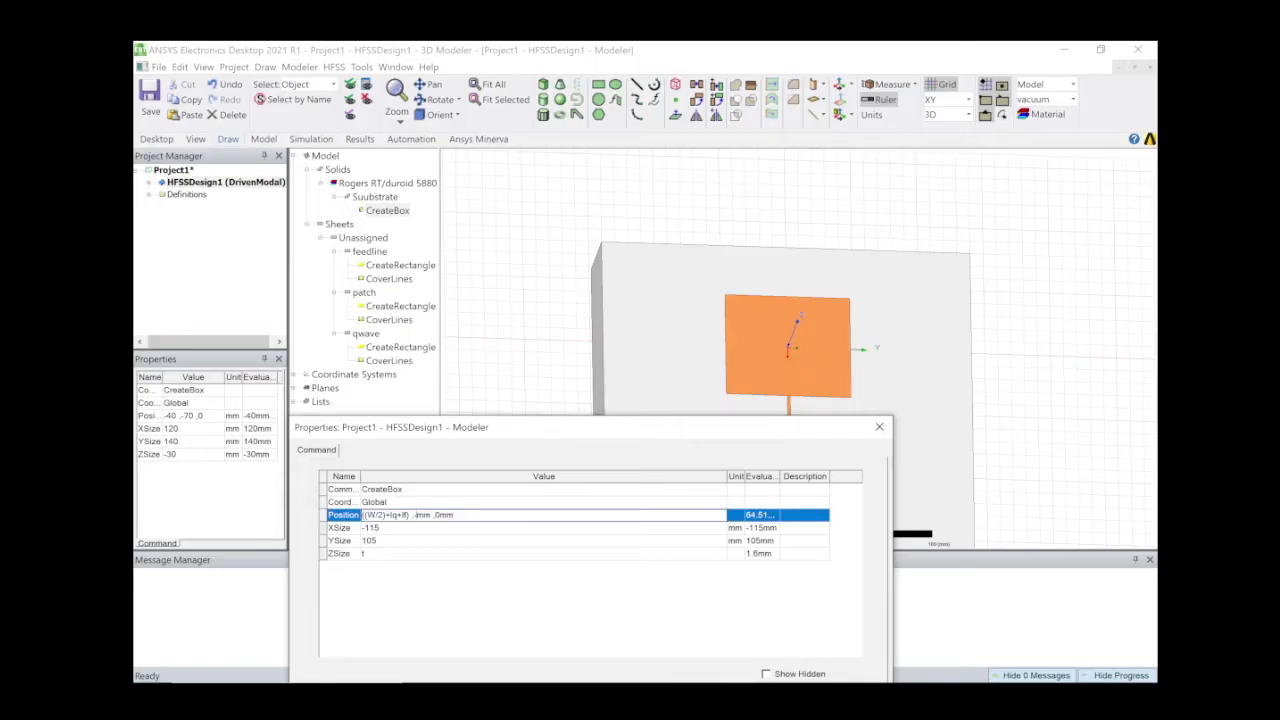
{"action": "type", "text": "105/2)"}
{"action": "left_click_drag", "start_coordinate": [541, 423], "coordinate": [356, 239]}
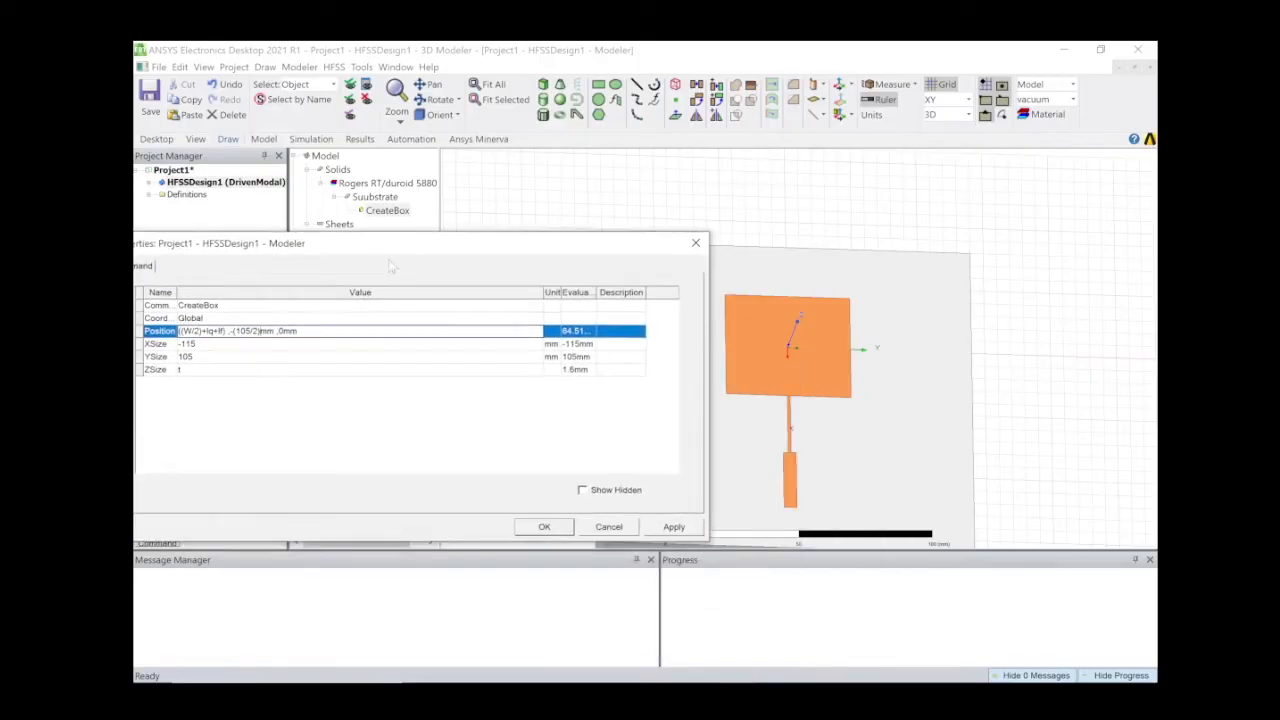
{"action": "left_click", "coordinate": [546, 527]}
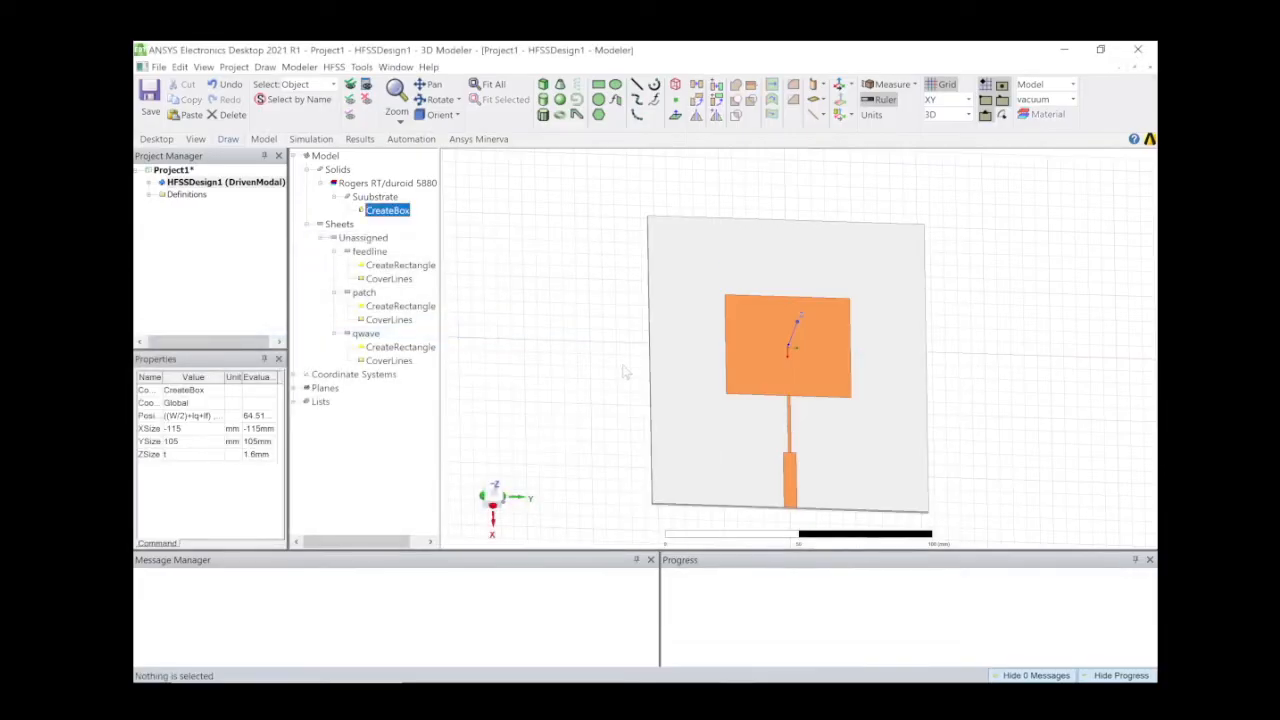
Orbit edge-on and review the substrate CreateBox properties, closing them unchanged.
{"action": "middle_click_drag", "start_coordinate": [940, 472], "coordinate": [914, 449]}
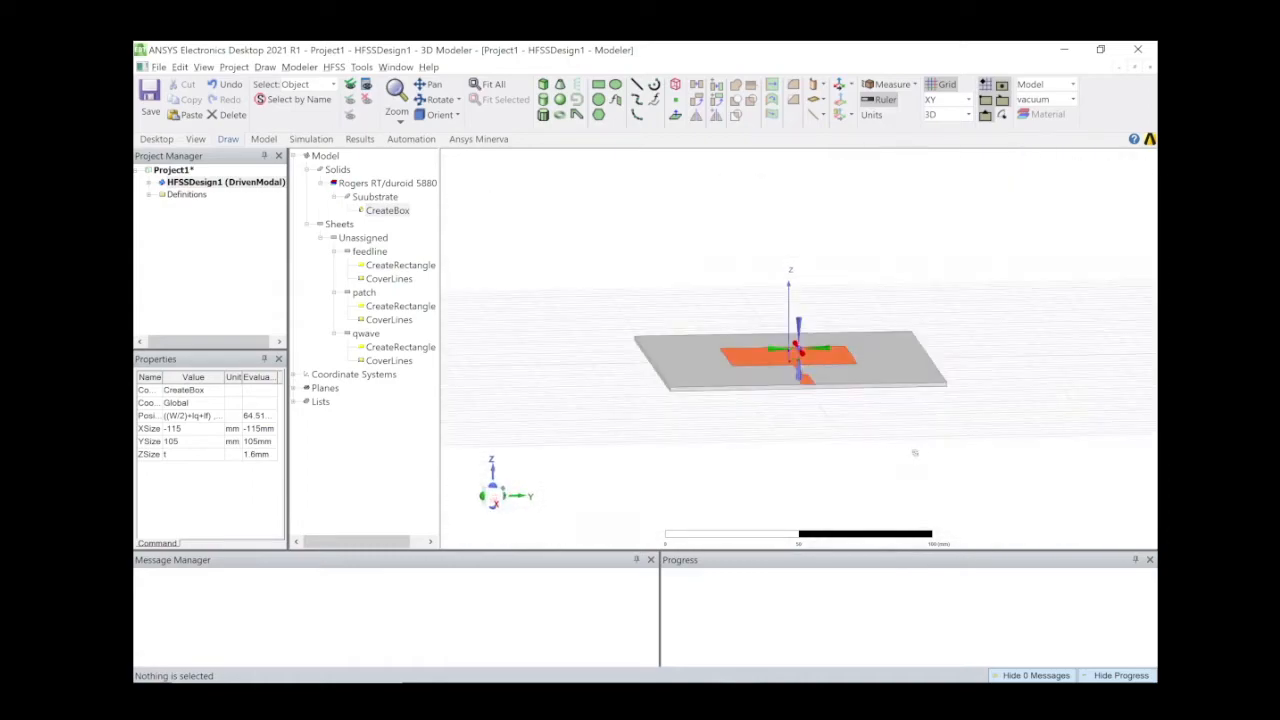
{"action": "left_click", "coordinate": [381, 212]}
{"action": "double_click", "coordinate": [381, 214]}
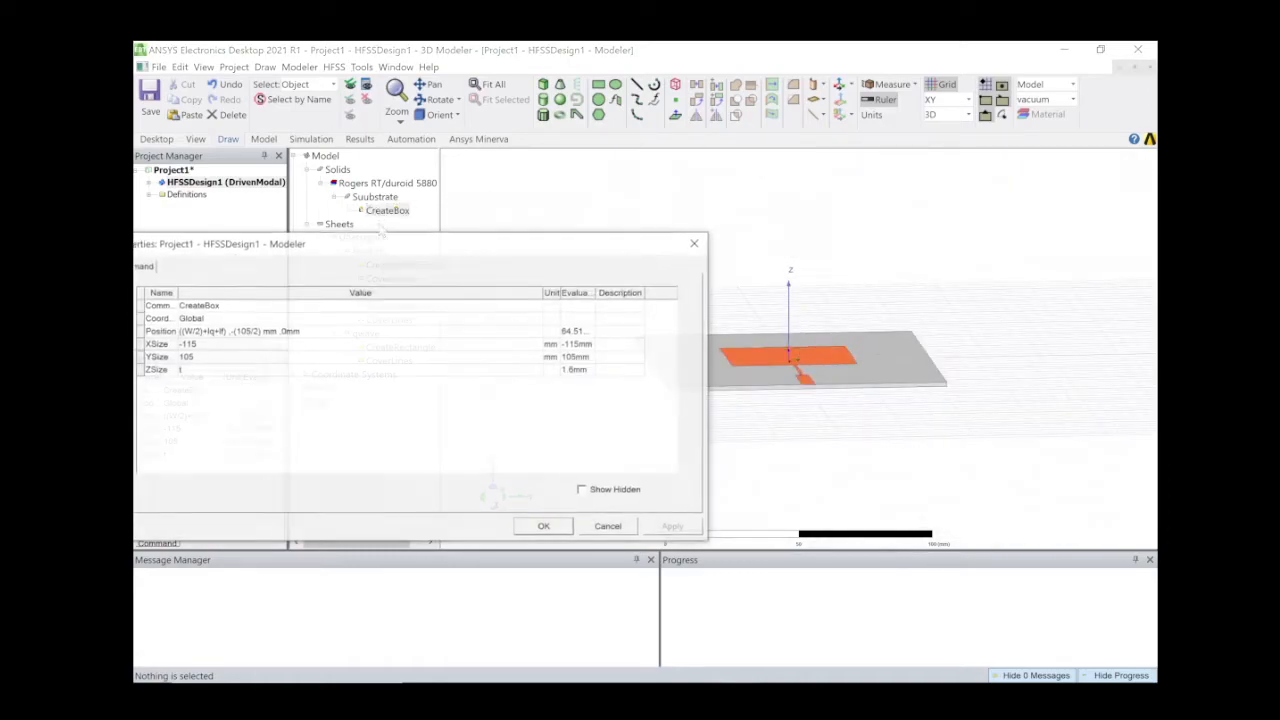
{"action": "left_click", "coordinate": [226, 336]}
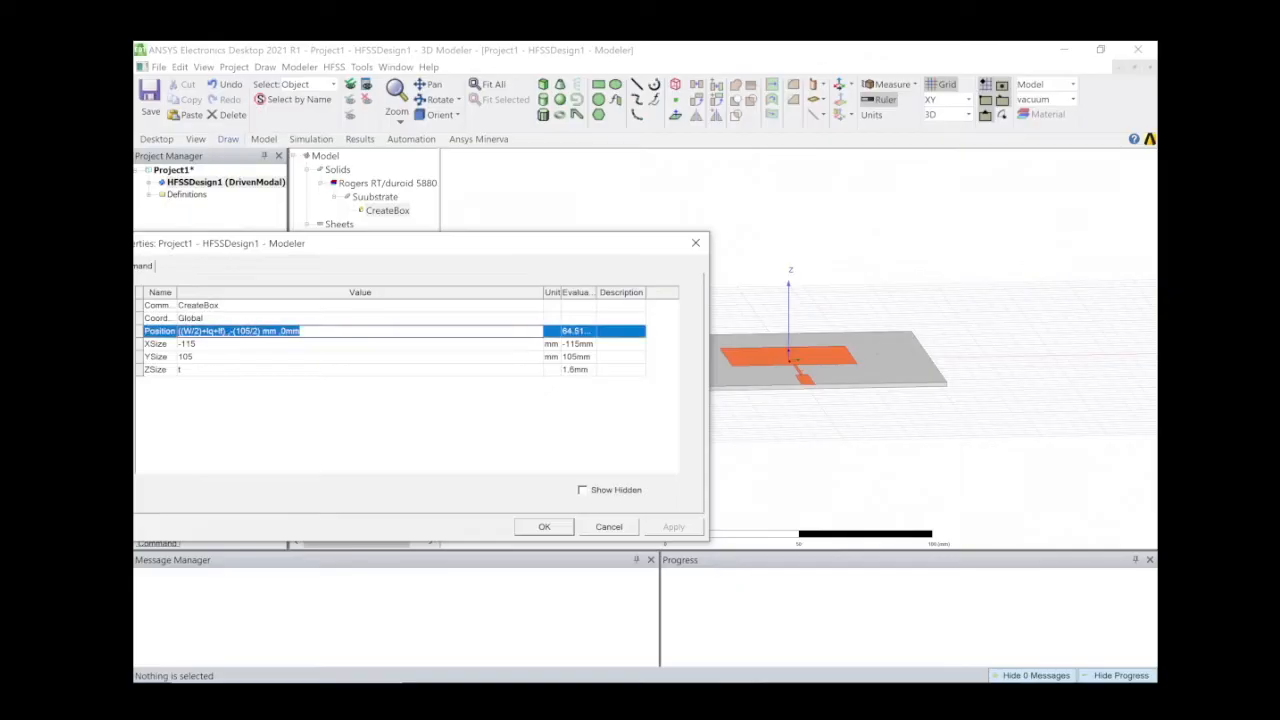
{"action": "left_click_drag", "start_coordinate": [226, 332], "coordinate": [178, 332]}
{"action": "left_click", "coordinate": [696, 243]}
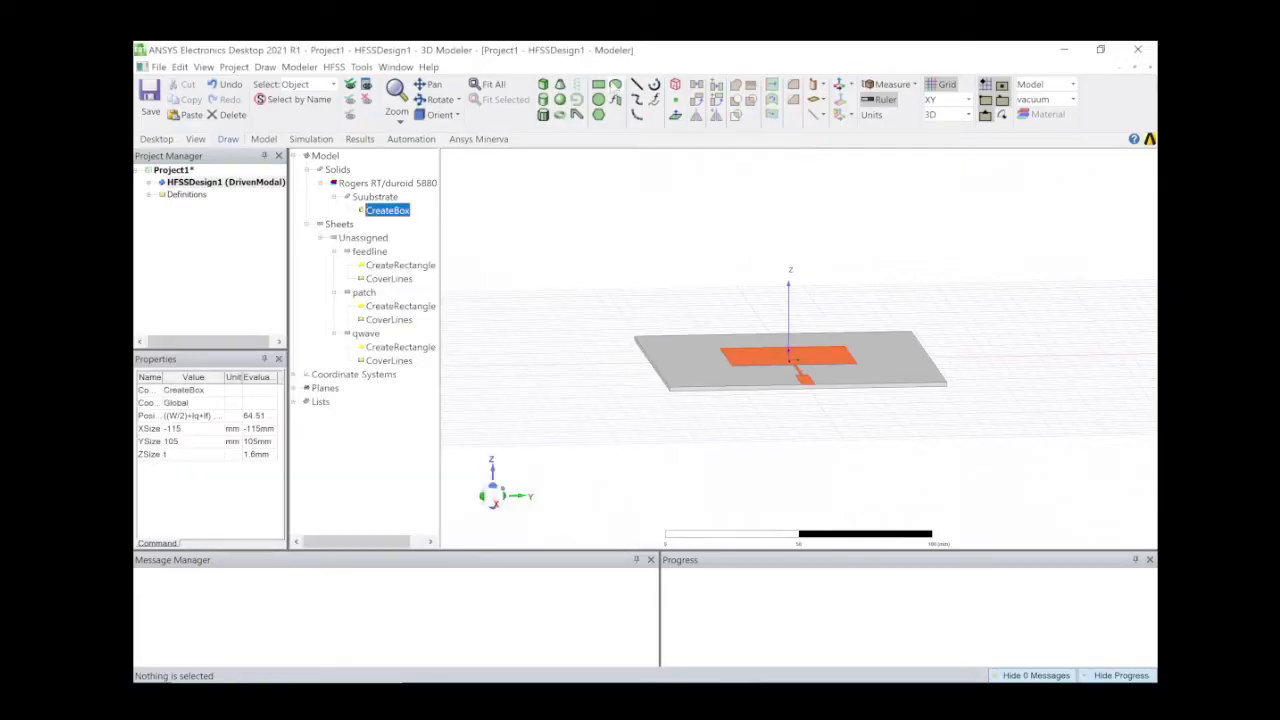
Draw a new rectangle sheet after discarding a zero-size attempt.
{"action": "left_click", "coordinate": [599, 86]}
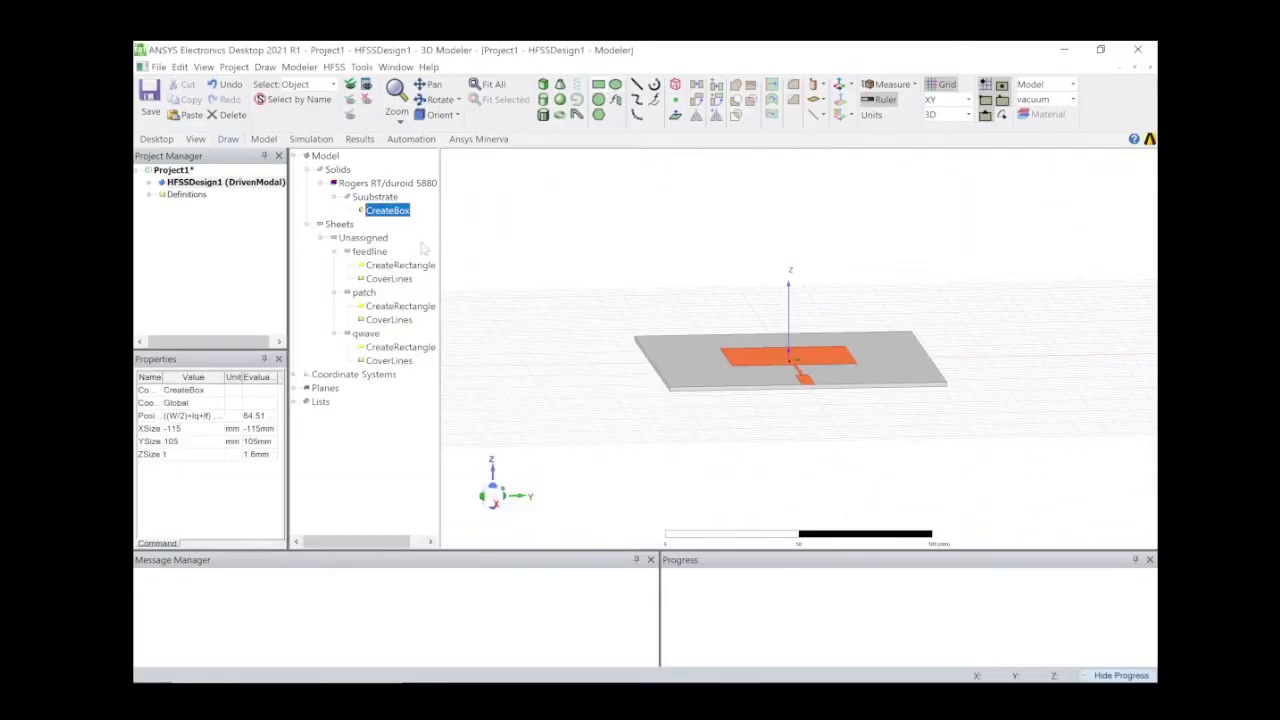
{"action": "left_click", "coordinate": [565, 268]}
{"action": "left_click", "coordinate": [553, 342]}
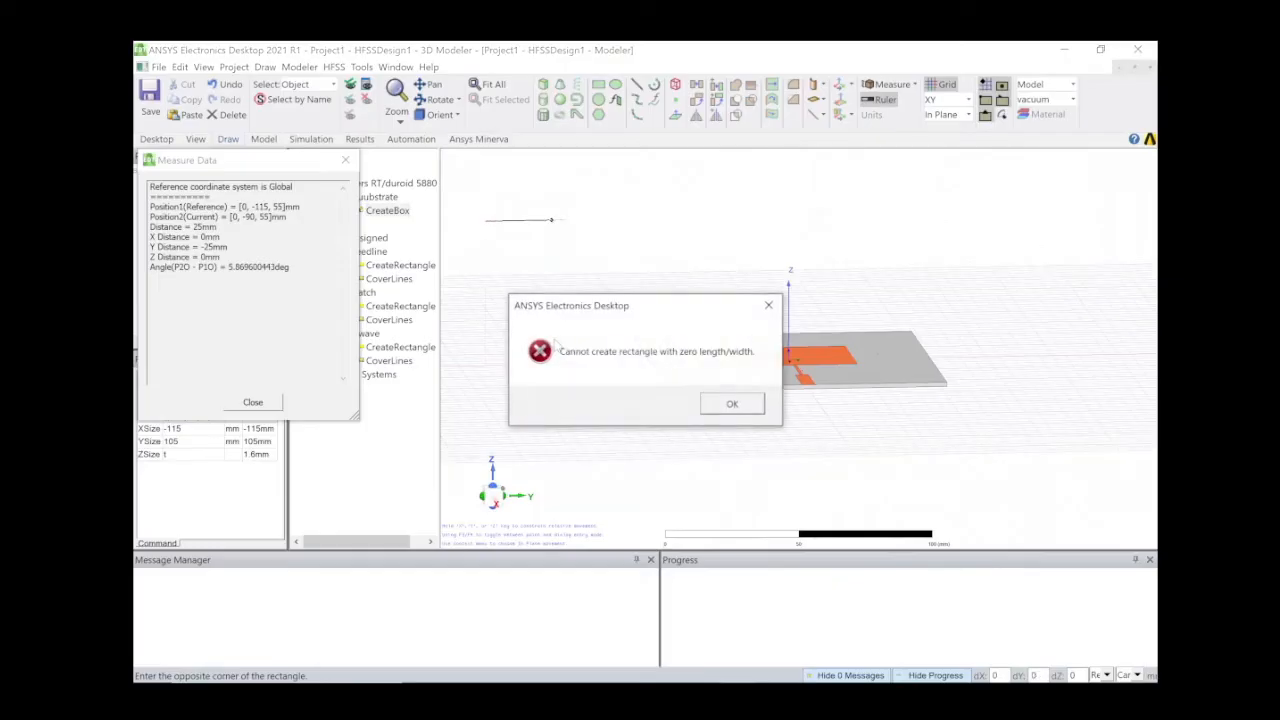
{"action": "left_click", "coordinate": [768, 305]}
{"action": "key", "text": "Escape"}
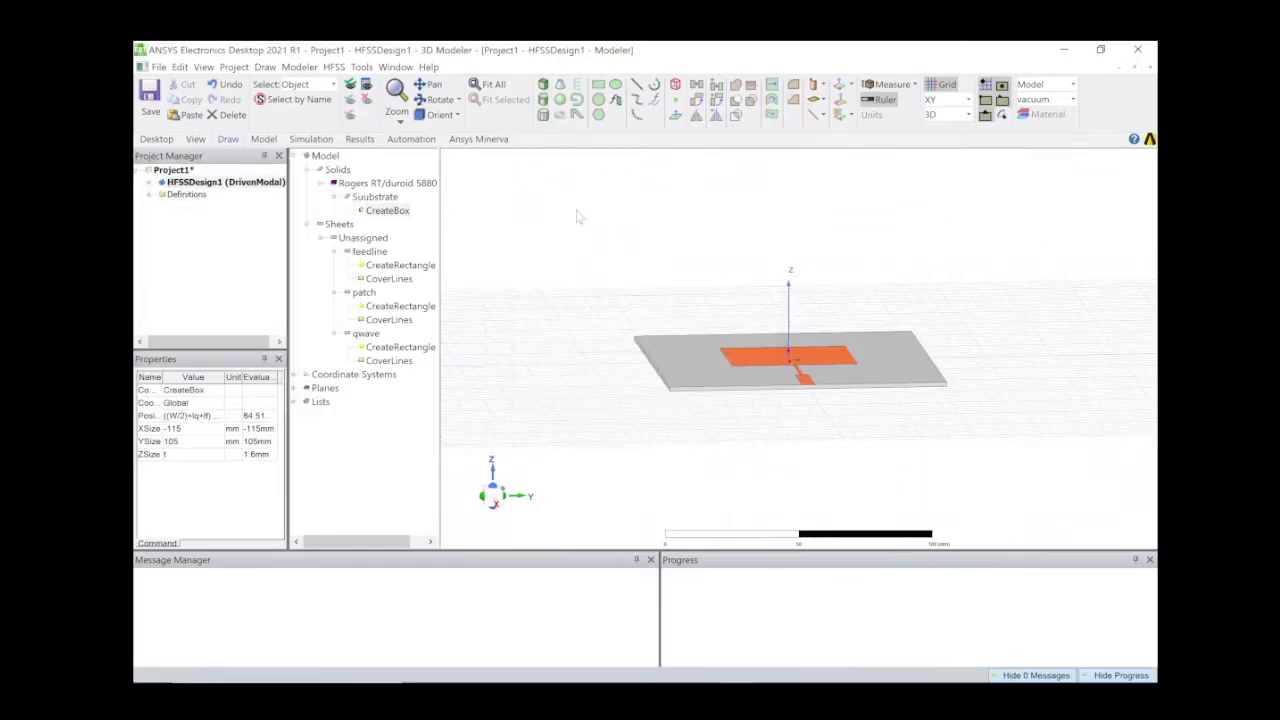
{"action": "middle_click_drag", "start_coordinate": [702, 358], "coordinate": [706, 402]}
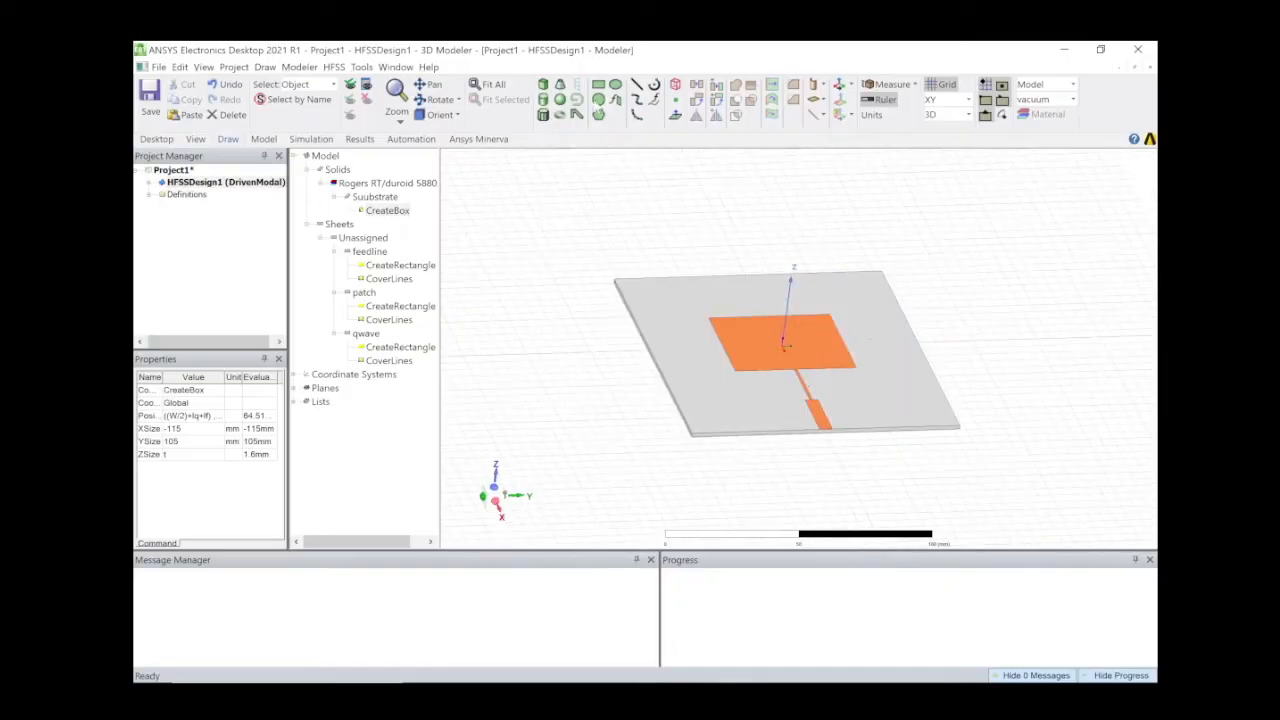
{"action": "left_click", "coordinate": [598, 84]}
{"action": "left_click", "coordinate": [463, 199]}
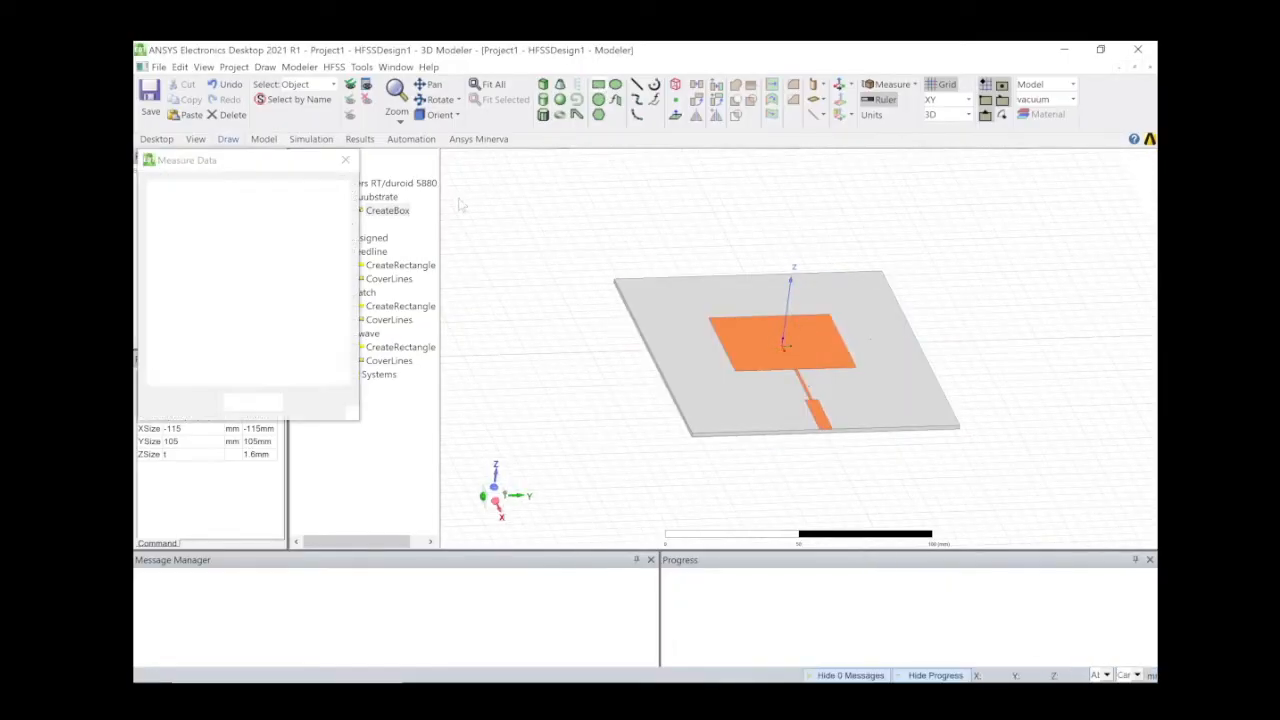
{"action": "left_click", "coordinate": [578, 278]}
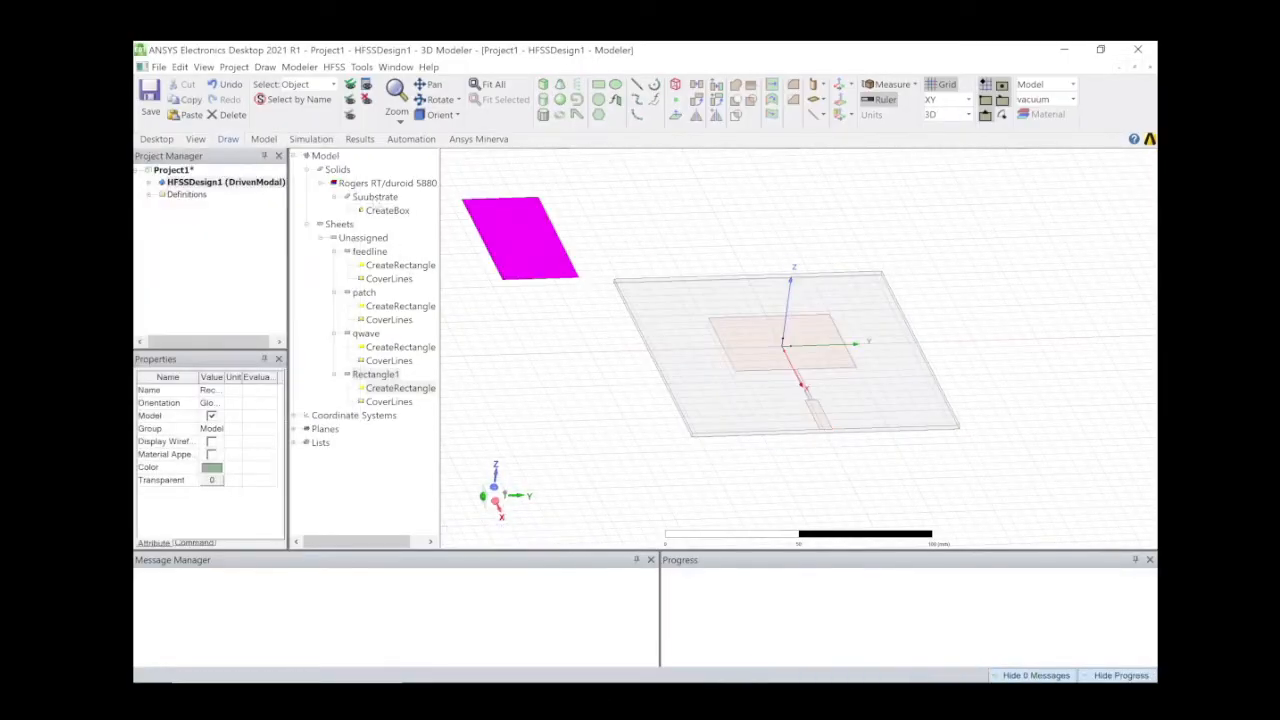
Rename the rectangle to ground and colour it dark red (128,0,0).
{"action": "left_click", "coordinate": [212, 390]}
{"action": "type", "text": "Gro"}
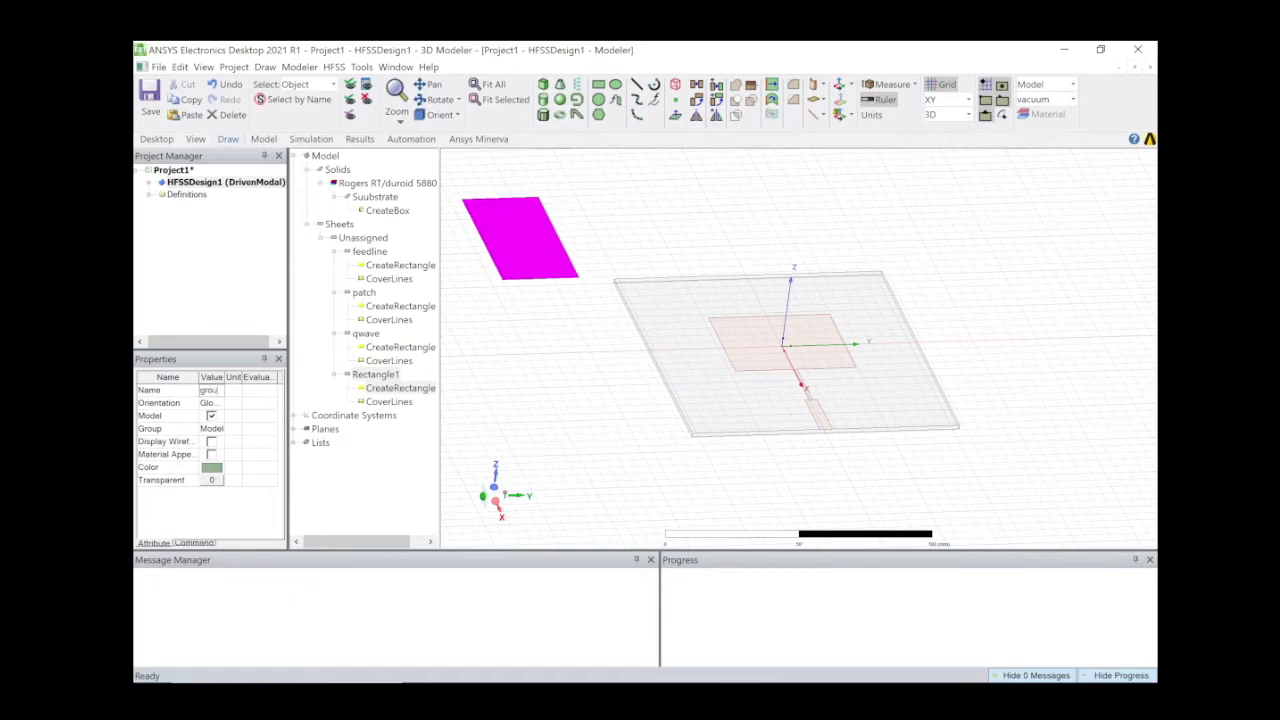
{"action": "key", "text": "Return"}
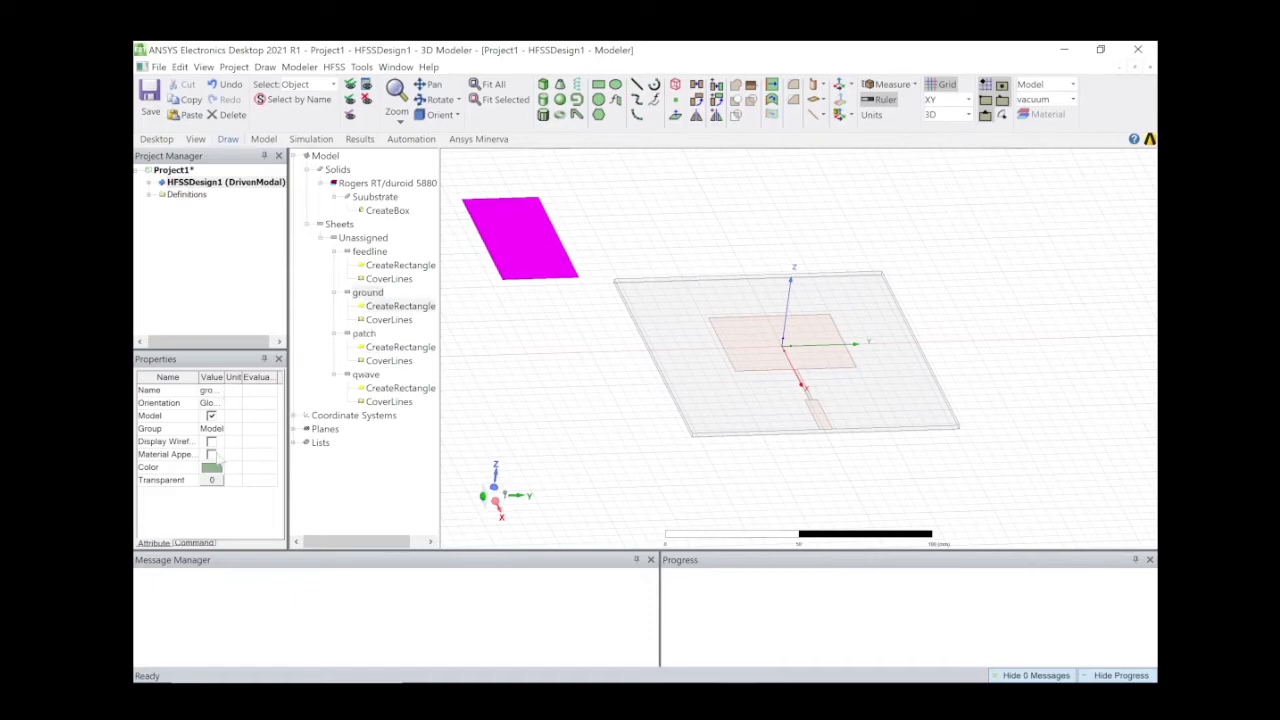
{"action": "left_click", "coordinate": [213, 468]}
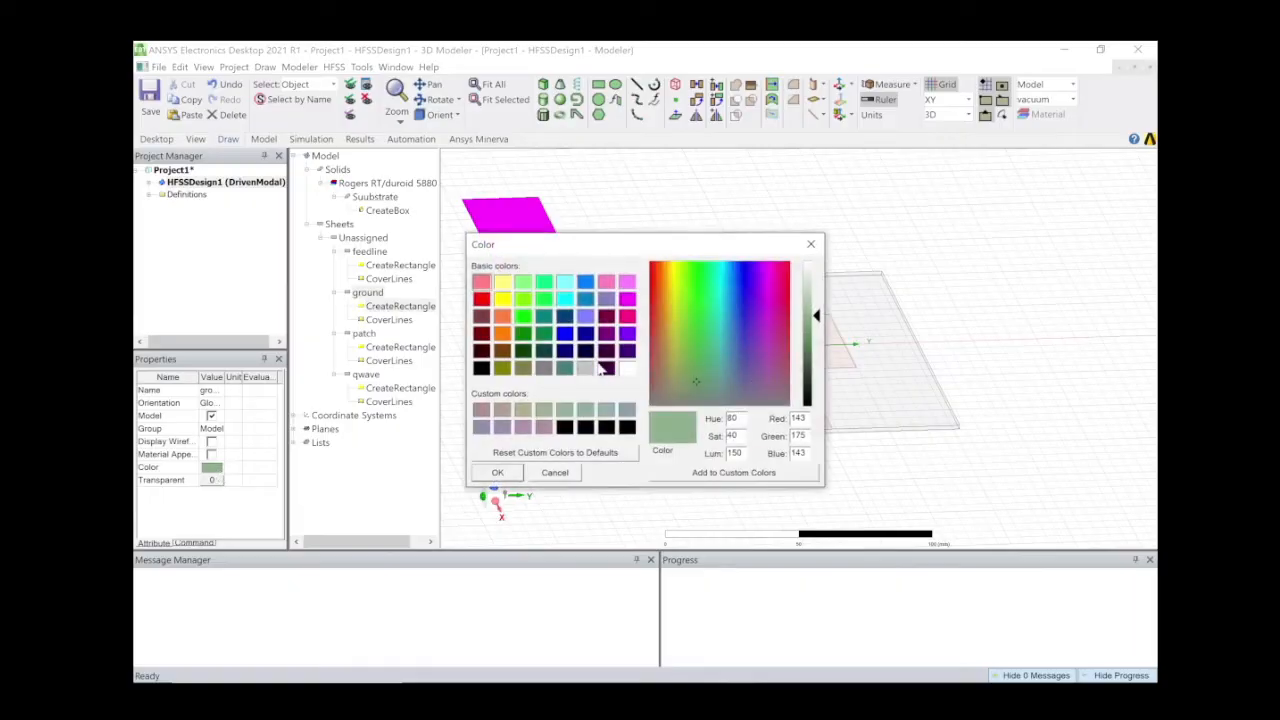
{"action": "left_click", "coordinate": [482, 317]}
{"action": "left_click", "coordinate": [481, 334]}
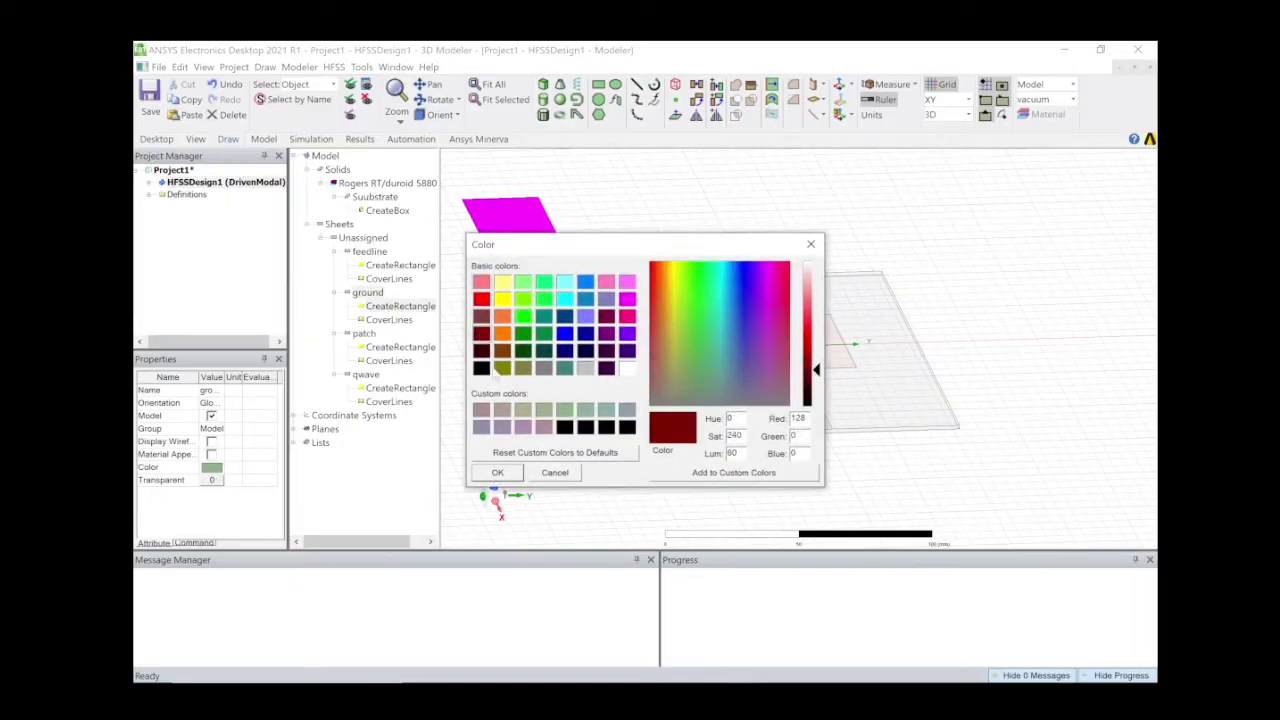
{"action": "left_click", "coordinate": [498, 473]}
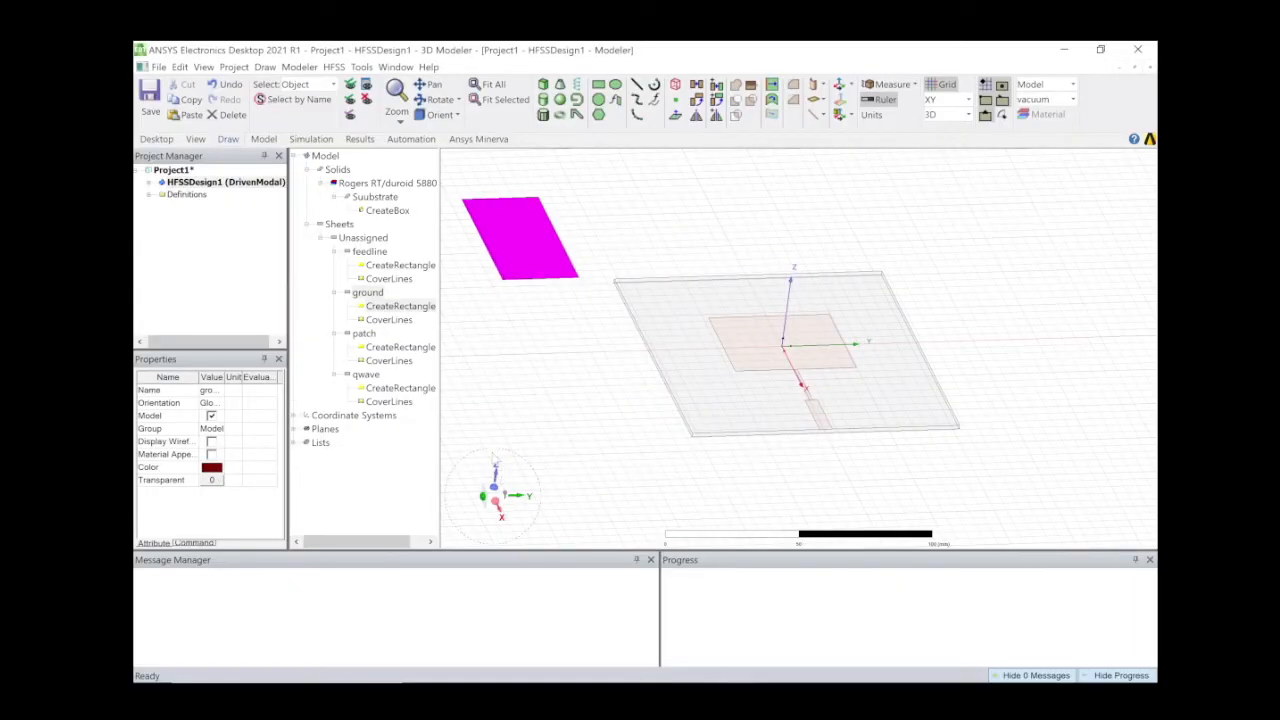
{"action": "double_click", "coordinate": [400, 306]}
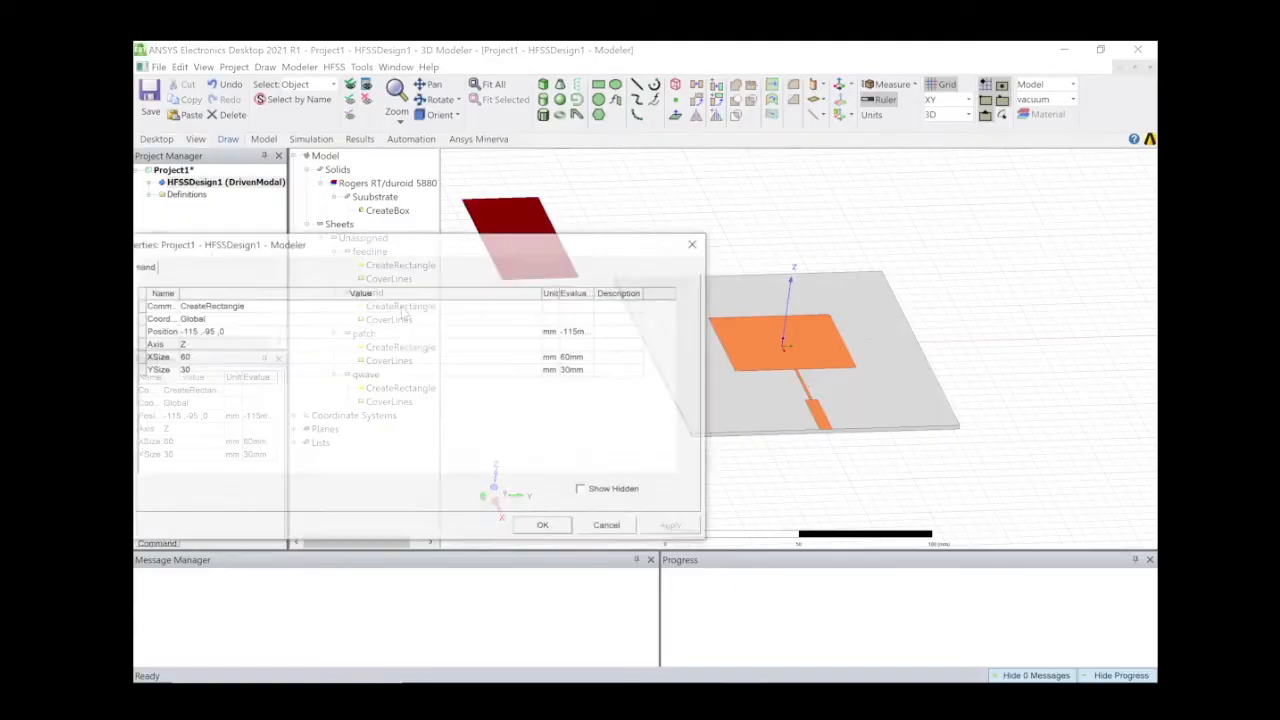
Place the ground sheet at ((W/2)+lq+lf), -(105/2)mm, 0mm with sizes -115 × 105.
{"action": "left_click", "coordinate": [203, 333]}
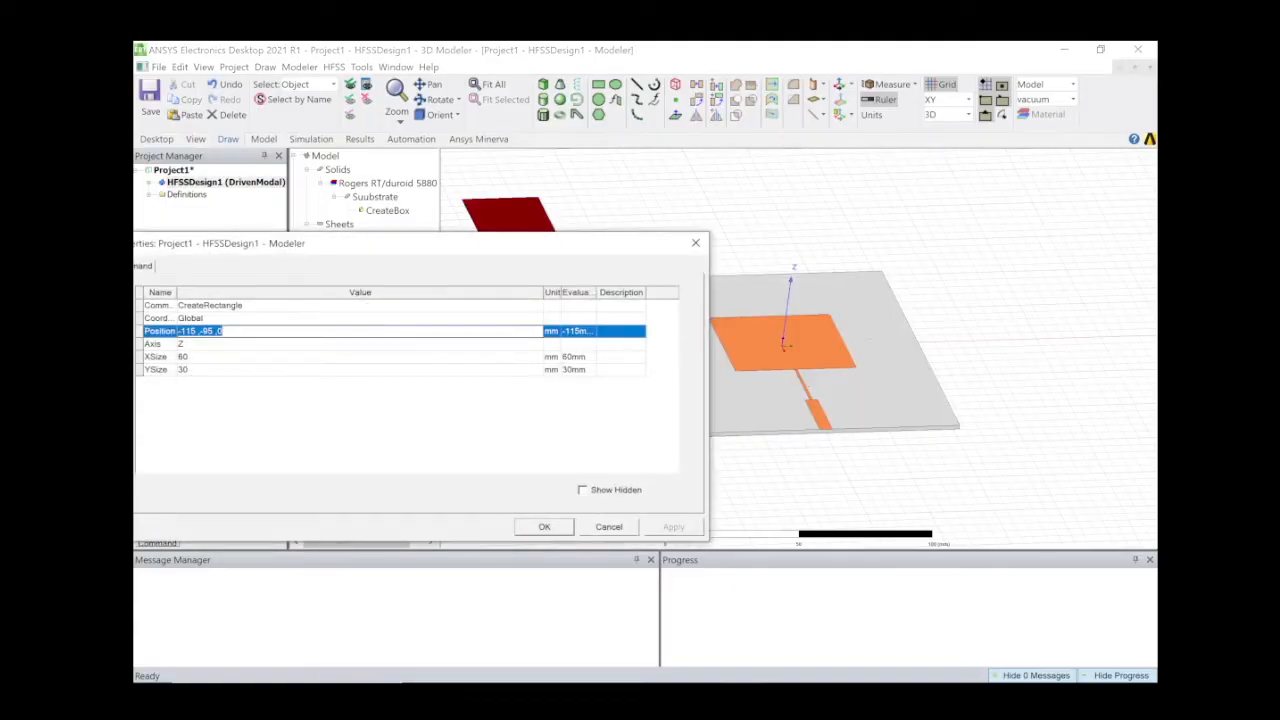
{"action": "double_click", "coordinate": [187, 331]}
{"action": "type", "text": "((W/2)+lq+lf"}
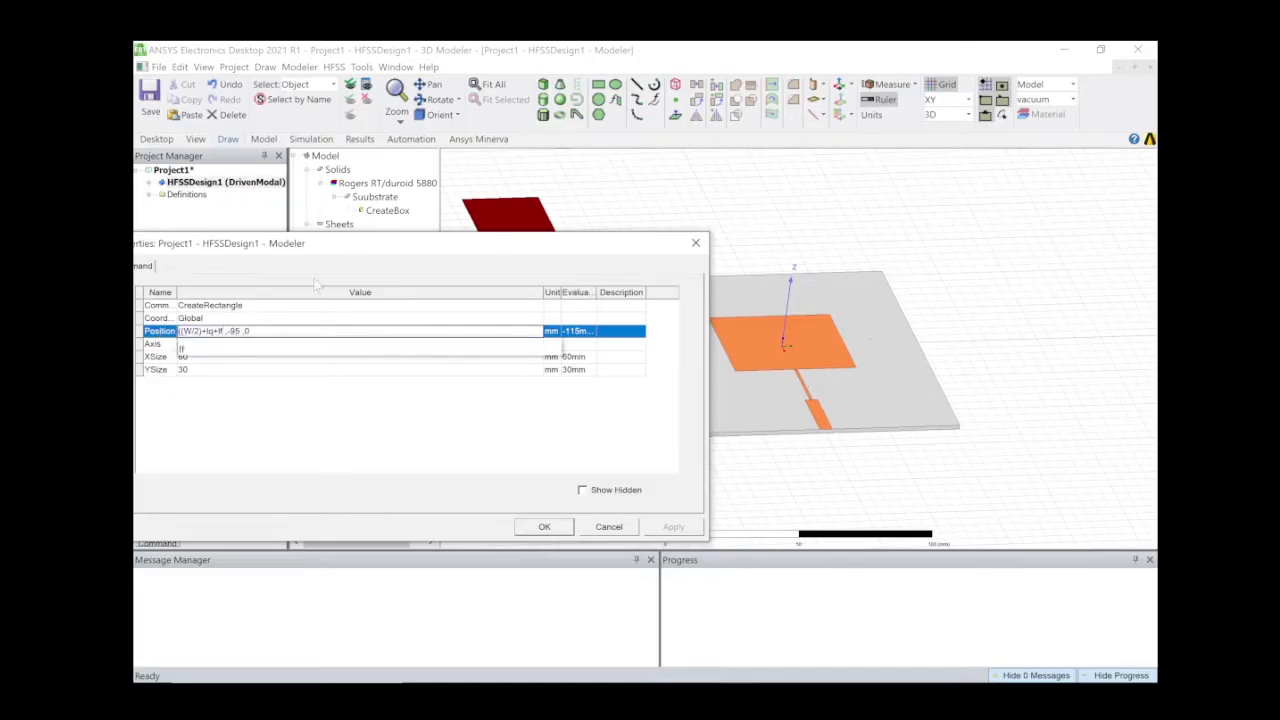
{"action": "type", "text": ")"}
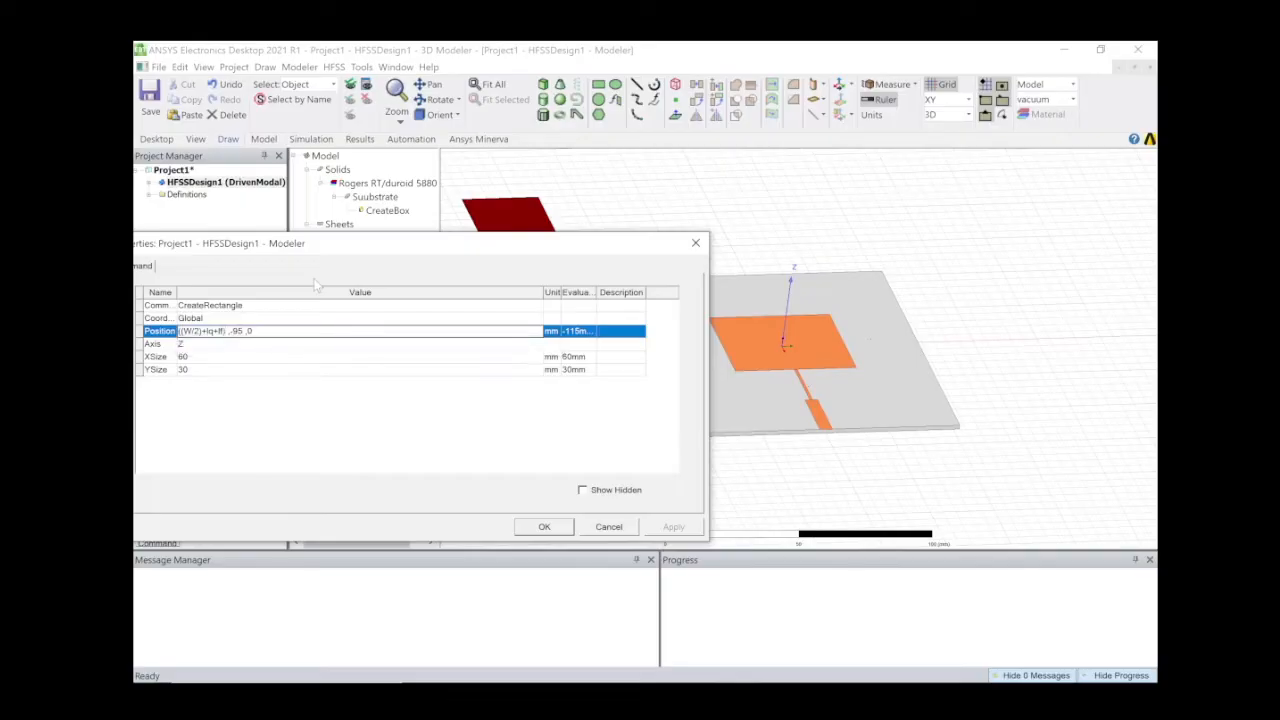
{"action": "left_click", "coordinate": [201, 358]}
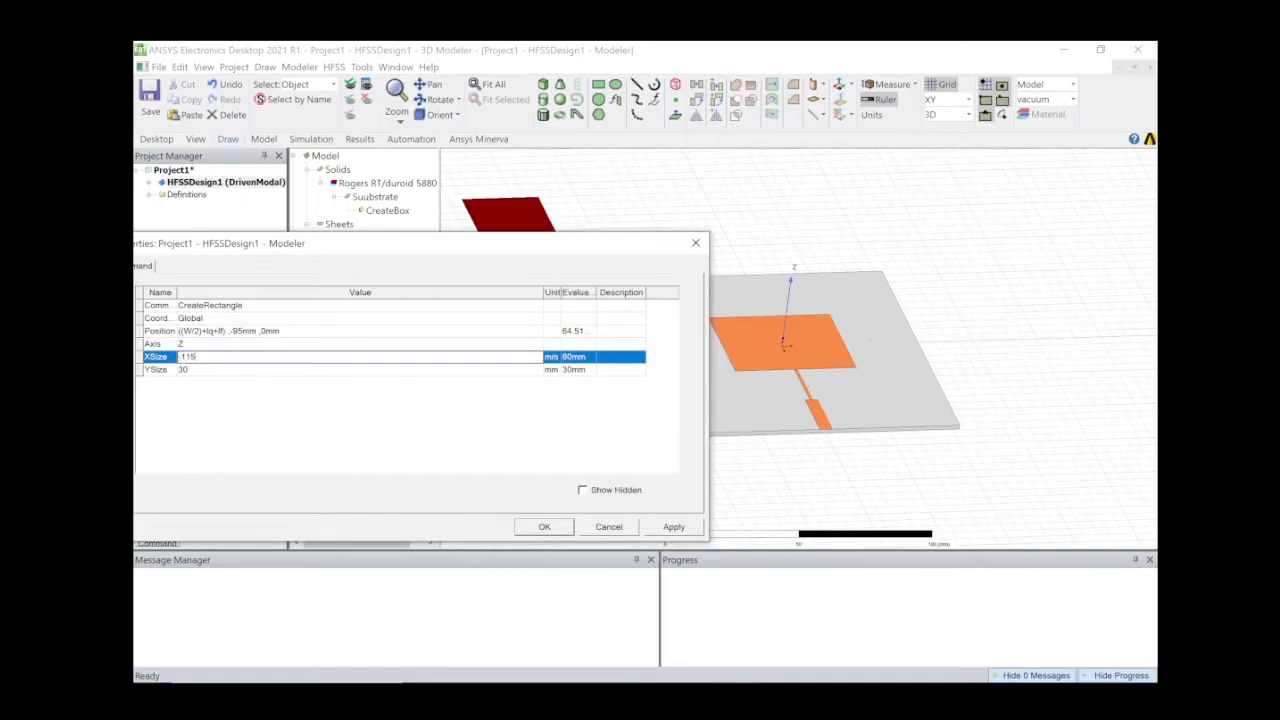
{"action": "left_click", "coordinate": [272, 370]}
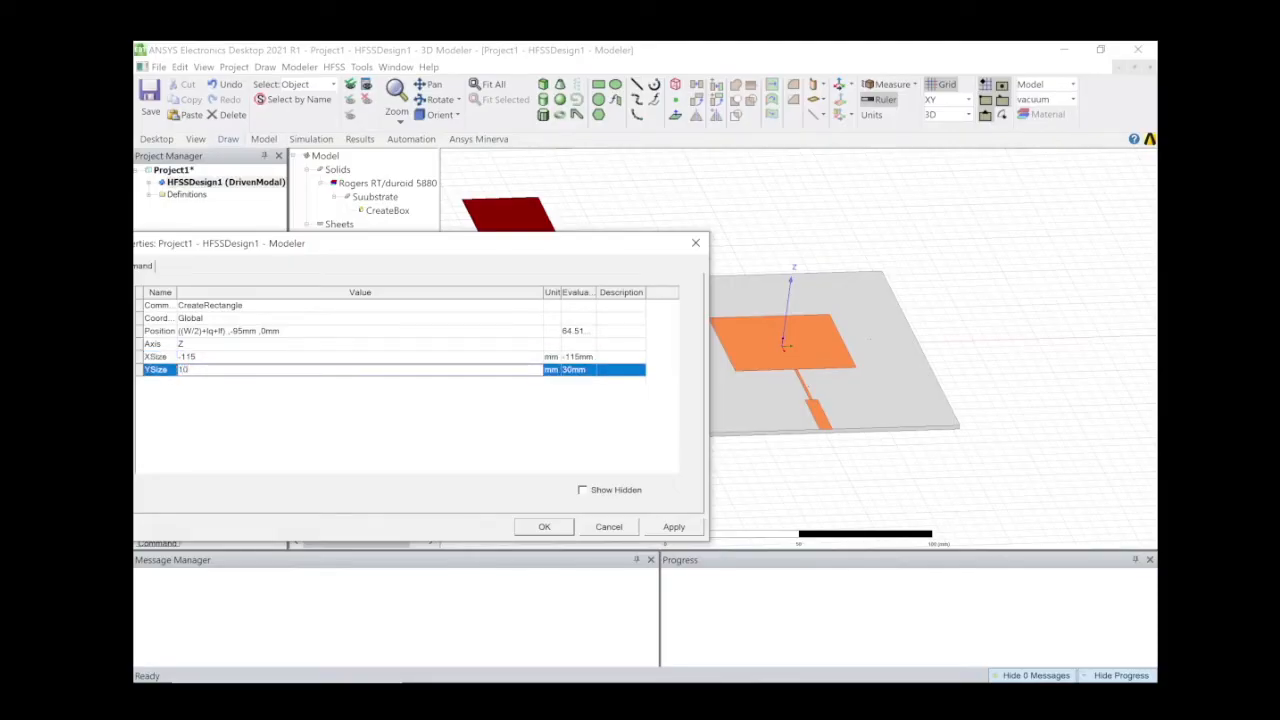
{"action": "left_click", "coordinate": [244, 331]}
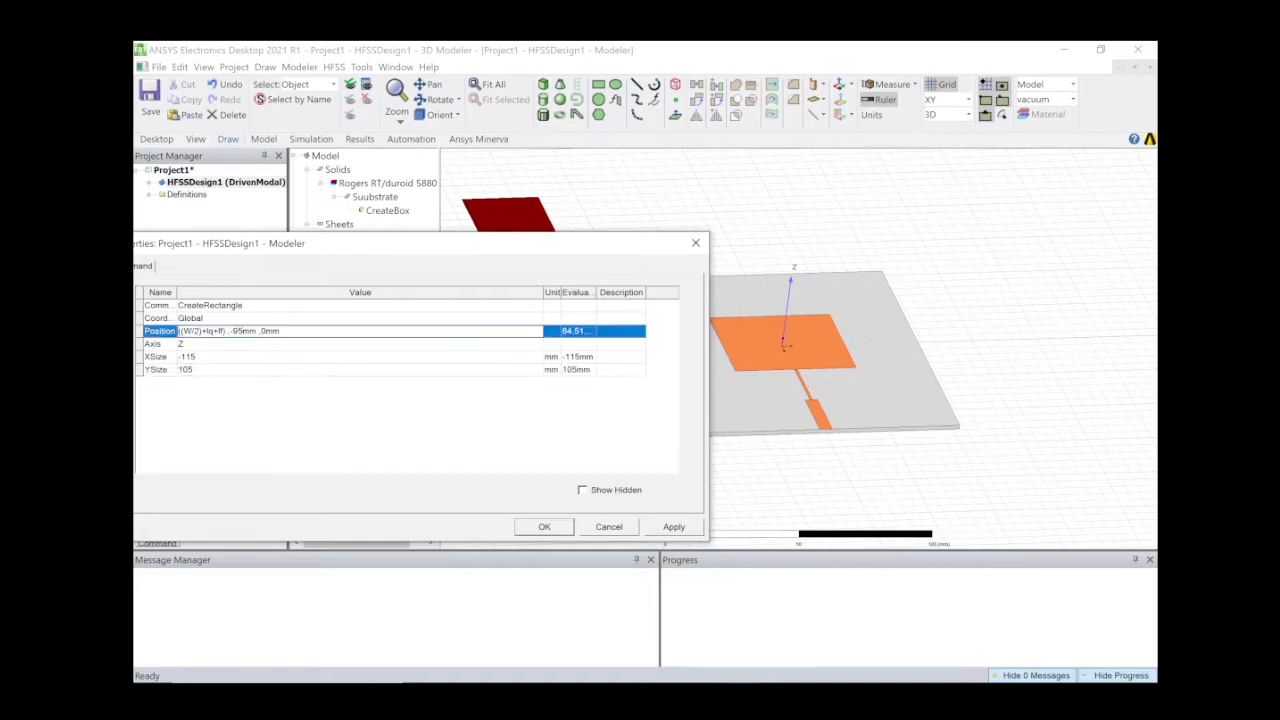
{"action": "key", "text": "BackSpace"}
{"action": "type", "text": "105/2)"}
{"action": "left_click", "coordinate": [541, 527]}
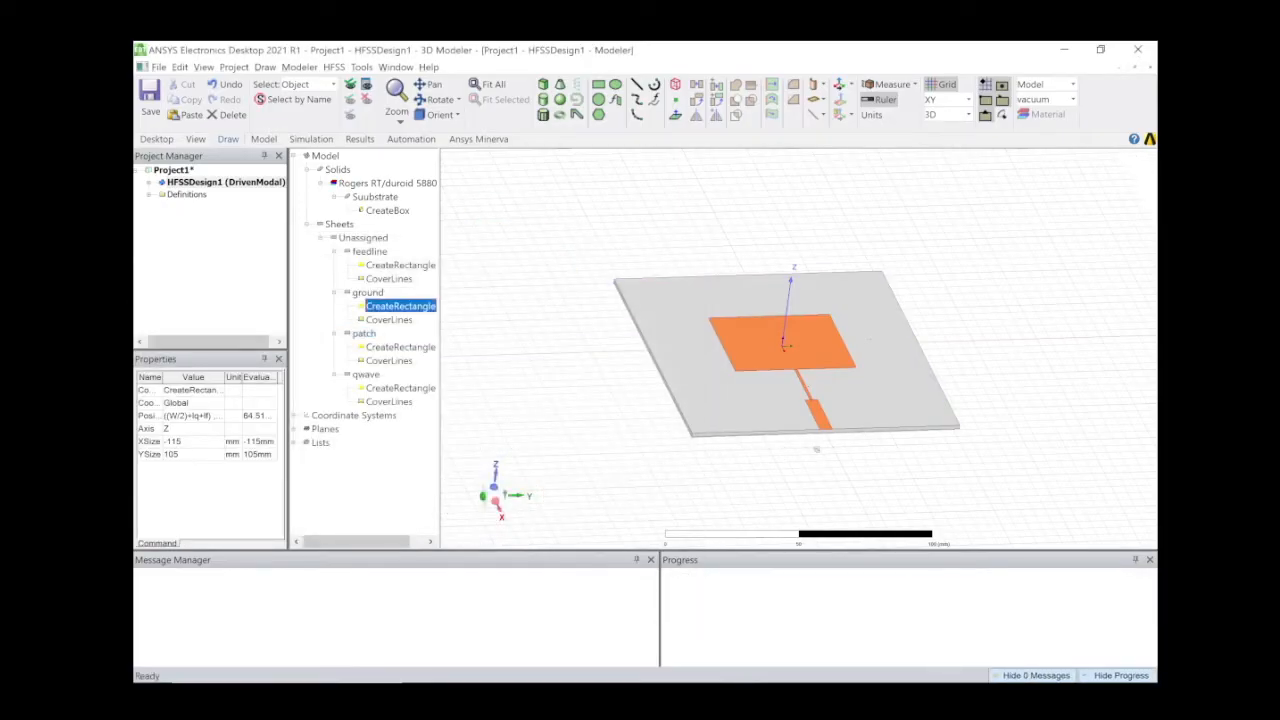
Zoom and pan to the feedline end and draw an initial rectangle at the patch corner.
{"action": "middle_click_drag", "start_coordinate": [816, 449], "coordinate": [784, 432]}
{"action": "scroll", "coordinate": [837, 372], "scroll_direction": "up", "scroll_amount": 3}
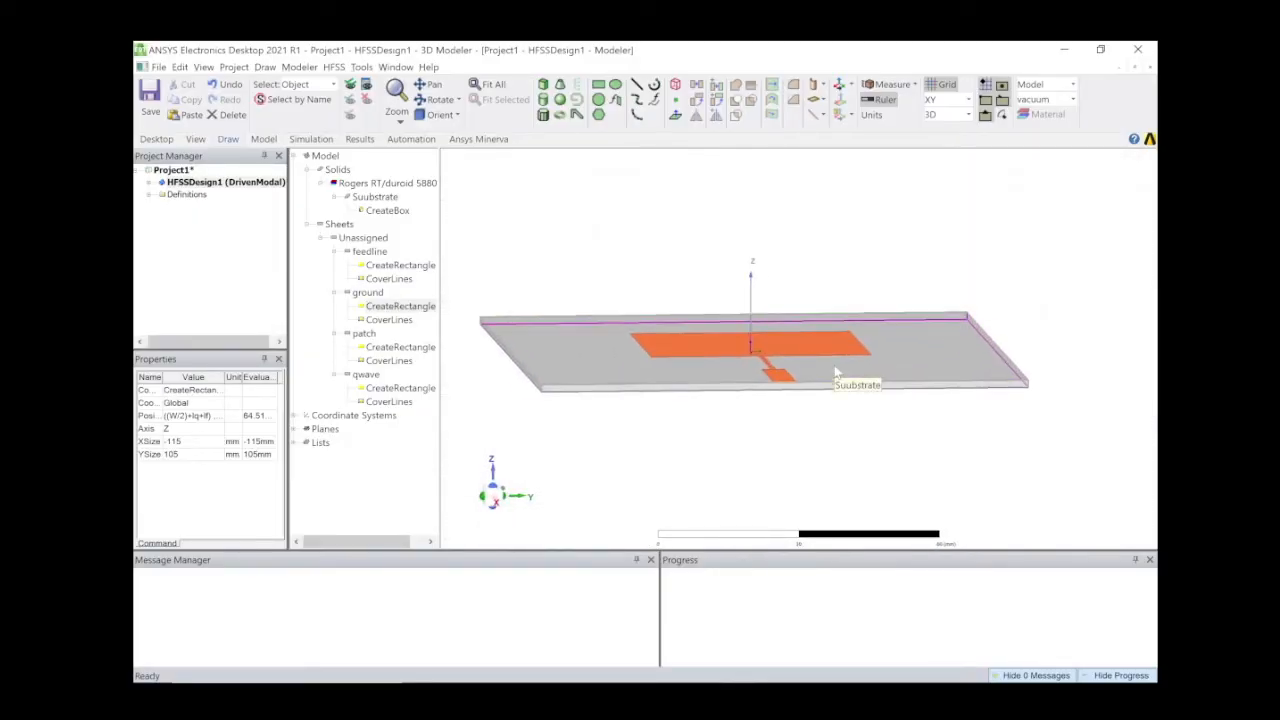
{"action": "scroll", "coordinate": [647, 322], "scroll_direction": "up", "scroll_amount": 3}
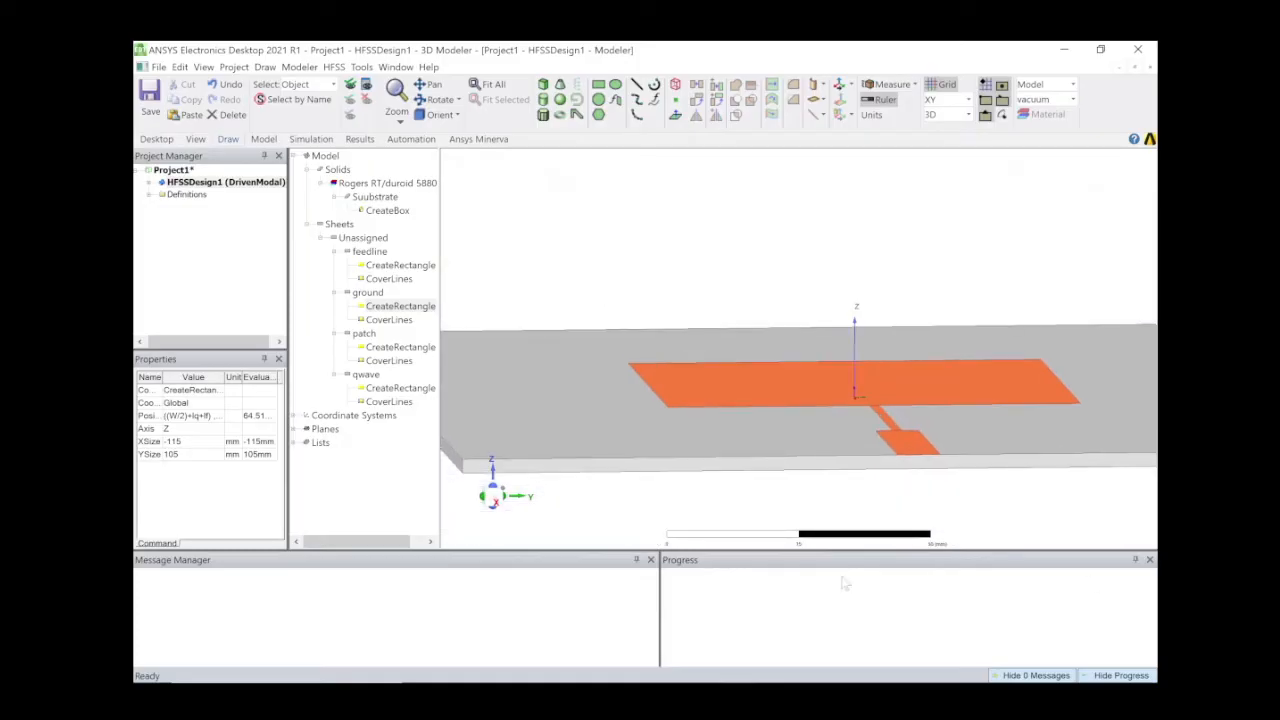
{"action": "scroll", "coordinate": [985, 400], "scroll_direction": "up", "scroll_amount": 5}
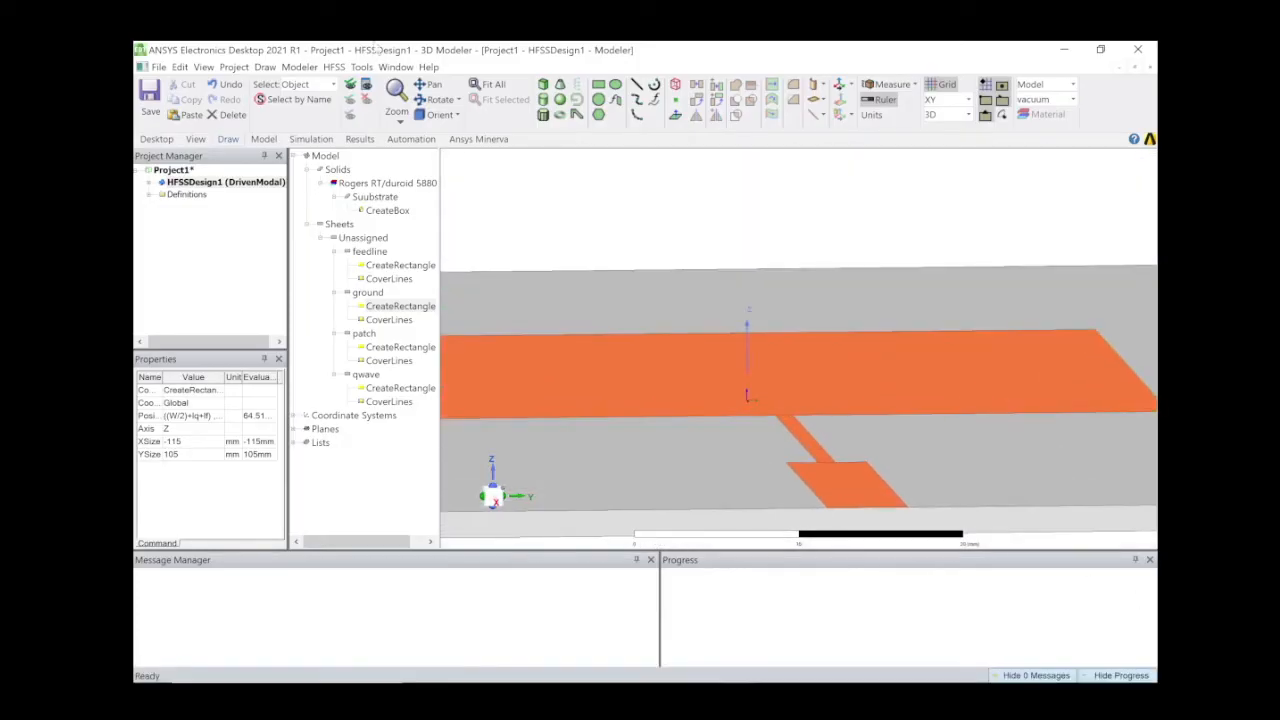
{"action": "left_click", "coordinate": [430, 84]}
{"action": "left_click_drag", "start_coordinate": [825, 381], "coordinate": [731, 252]}
{"action": "scroll", "coordinate": [753, 396], "scroll_direction": "up", "scroll_amount": 5}
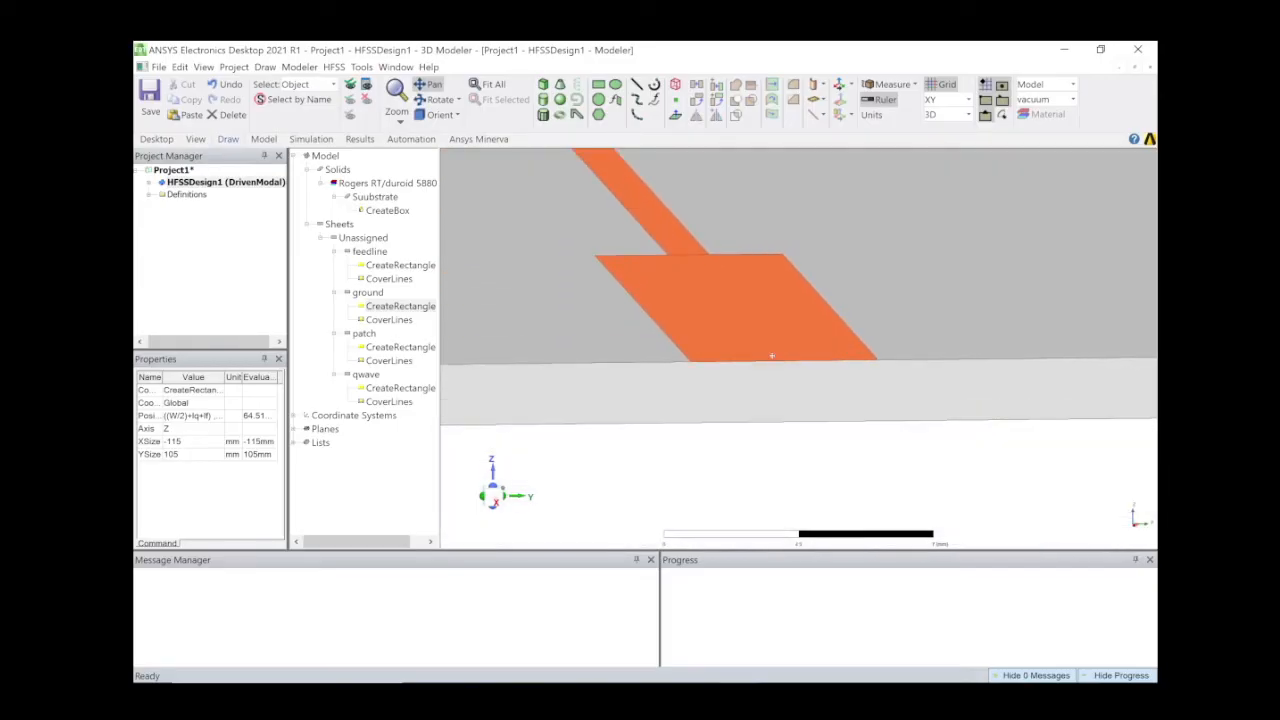
{"action": "scroll", "coordinate": [771, 355], "scroll_direction": "up", "scroll_amount": 5}
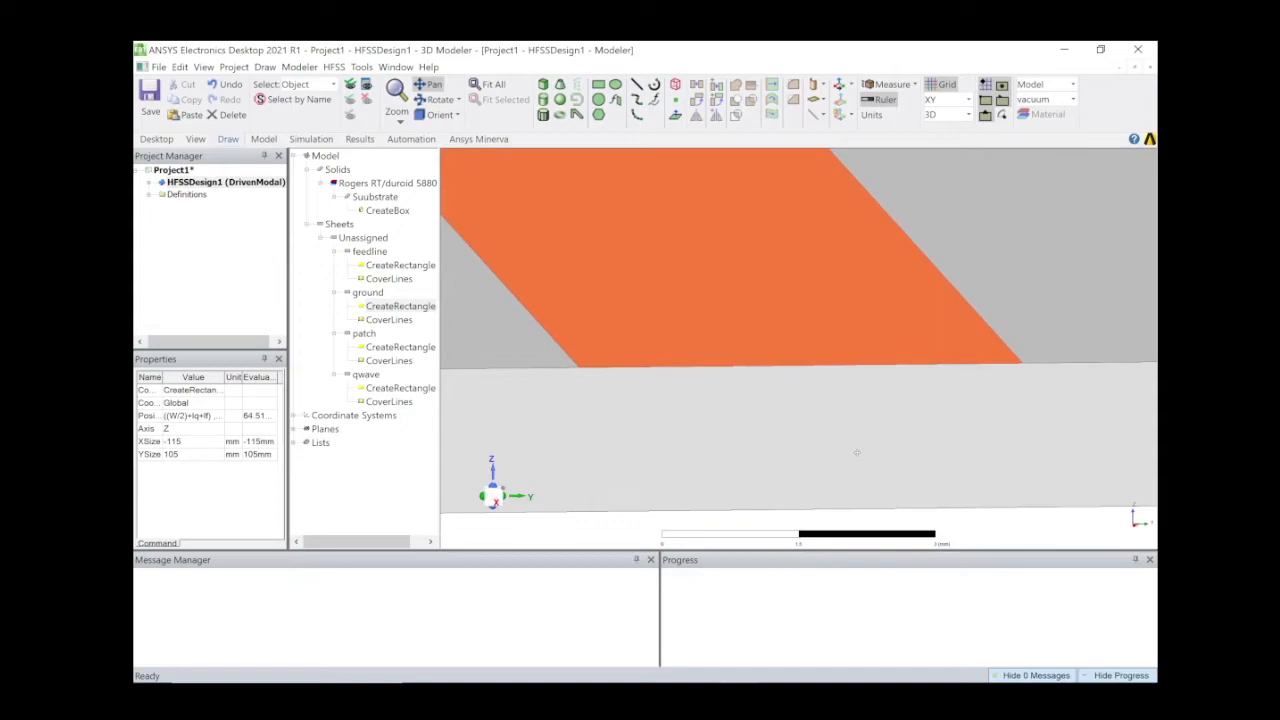
{"action": "scroll", "coordinate": [857, 424], "scroll_direction": "down", "scroll_amount": 2}
{"action": "scroll", "coordinate": [855, 424], "scroll_direction": "up", "scroll_amount": 2}
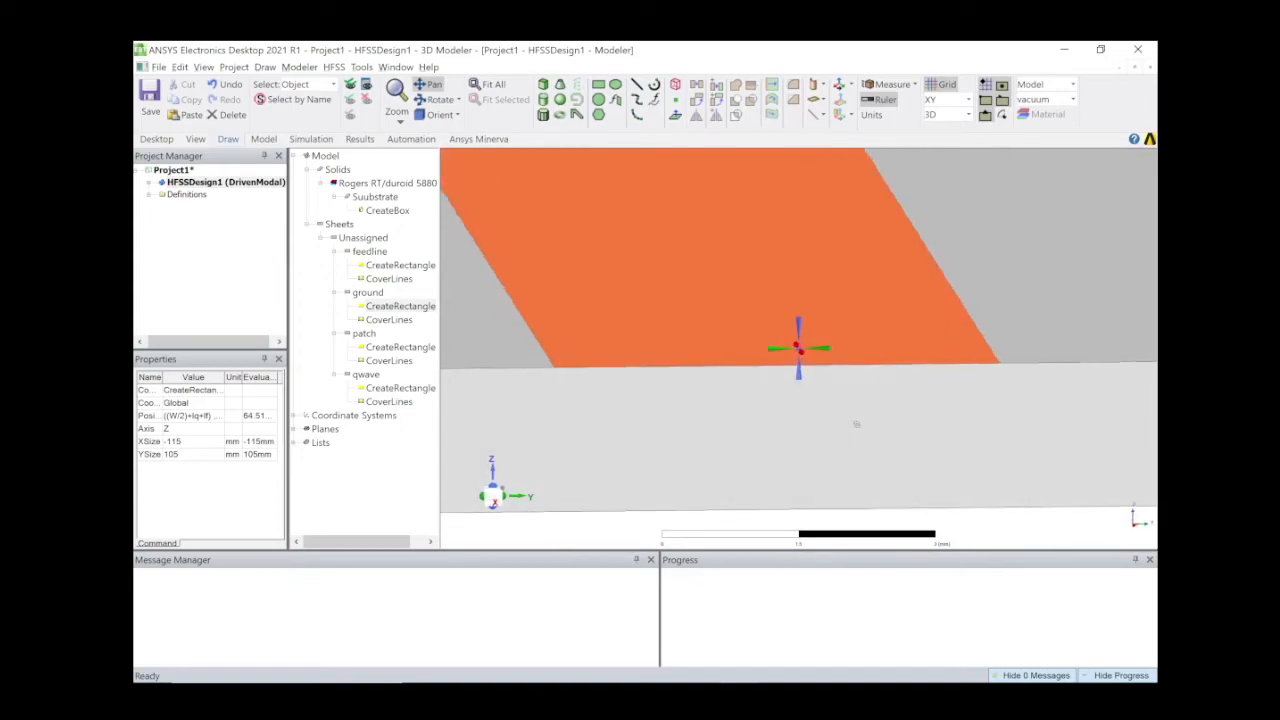
{"action": "middle_click_drag", "start_coordinate": [855, 424], "coordinate": [850, 421]}
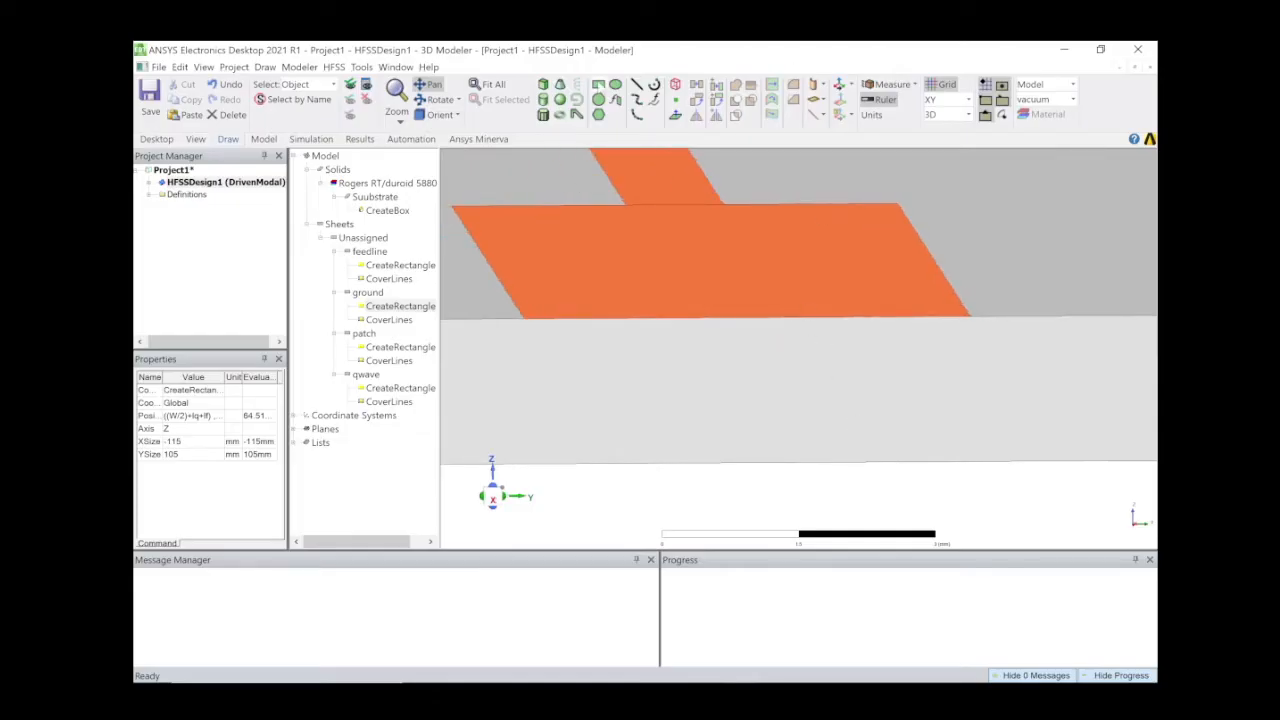
{"action": "left_click", "coordinate": [598, 85]}
{"action": "left_click", "coordinate": [523, 319]}
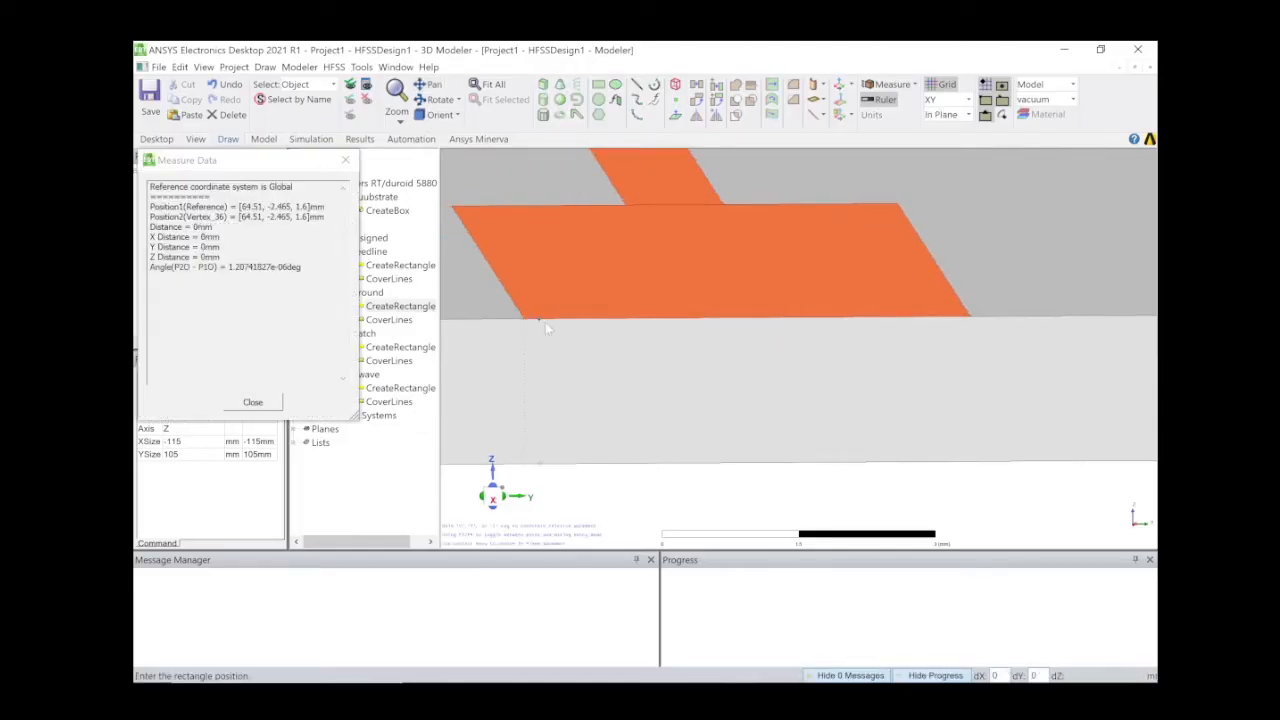
{"action": "left_click", "coordinate": [606, 333]}
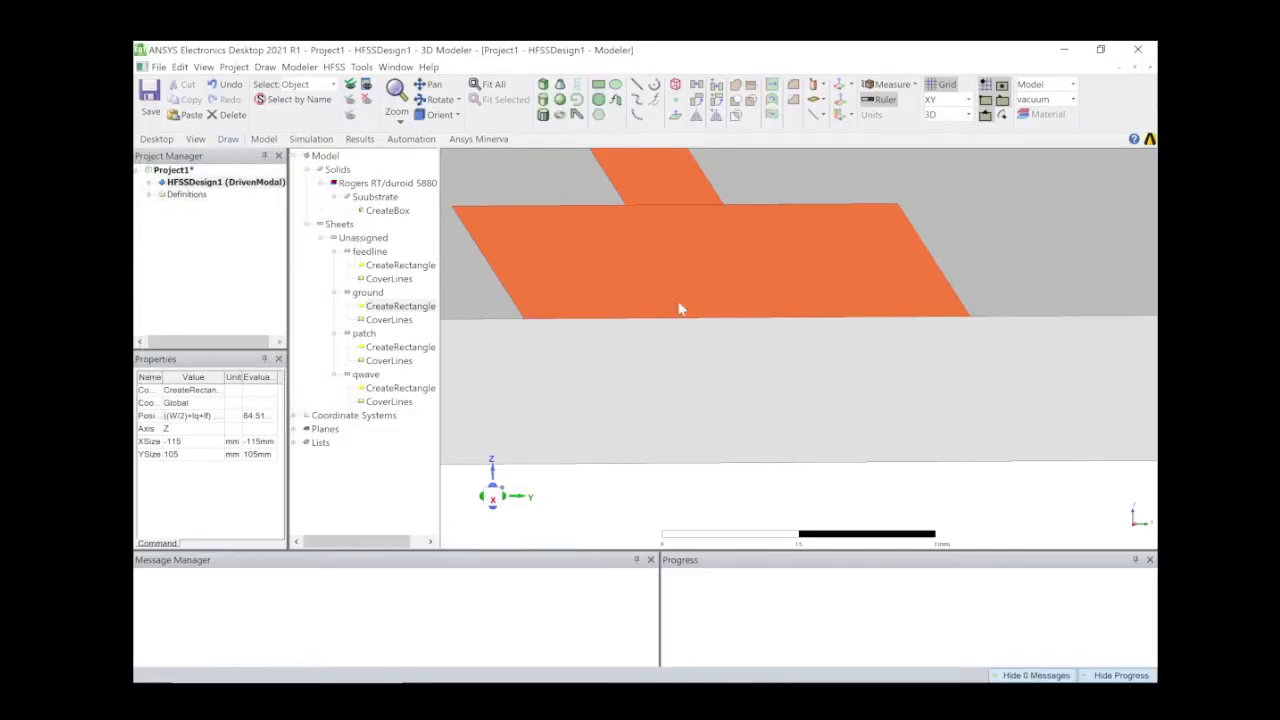
Switch to the YZ plane and draw a rectangle from the feedline edge to the substrate bottom.
{"action": "left_click", "coordinate": [960, 101]}
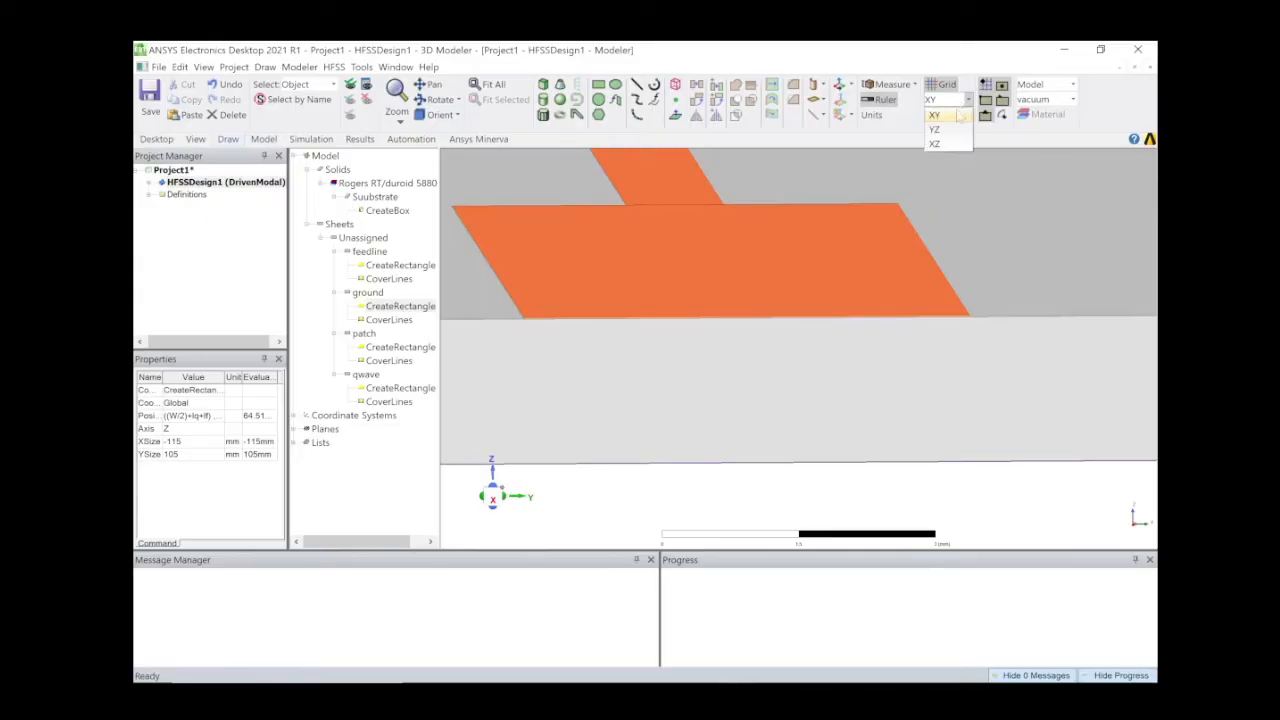
{"action": "left_click", "coordinate": [958, 133]}
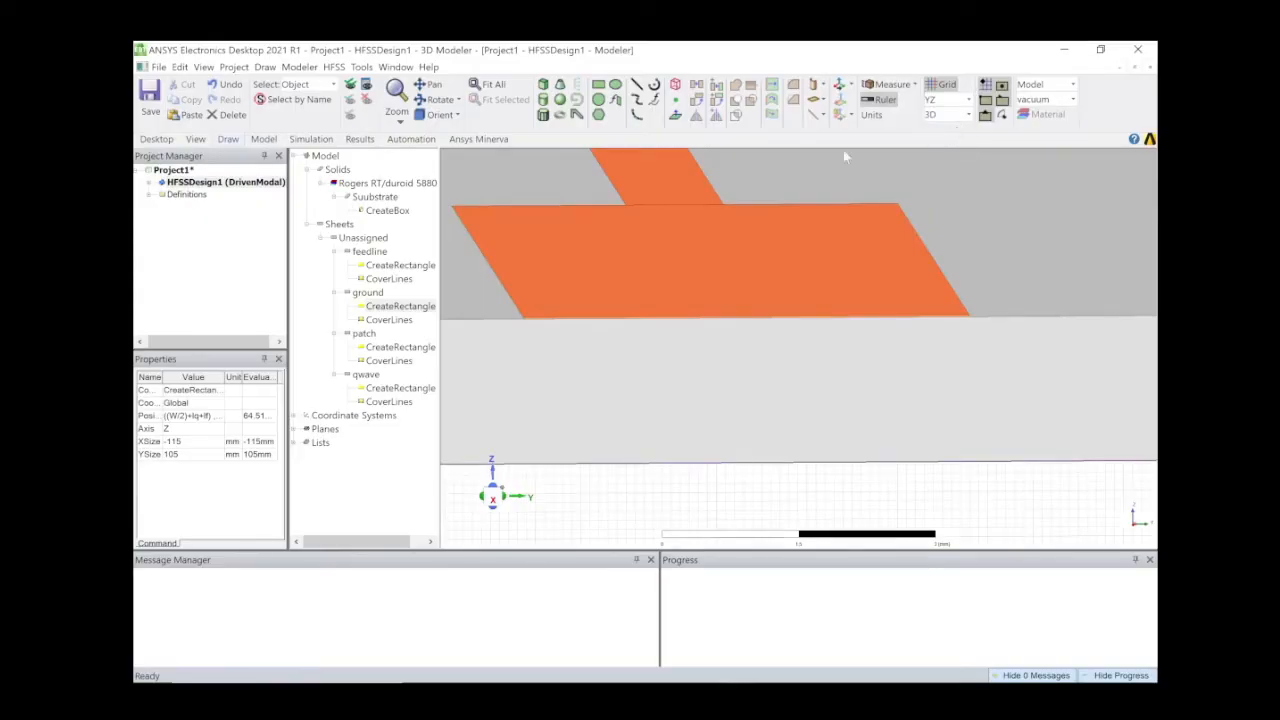
{"action": "left_click", "coordinate": [600, 85]}
{"action": "left_click", "coordinate": [524, 319]}
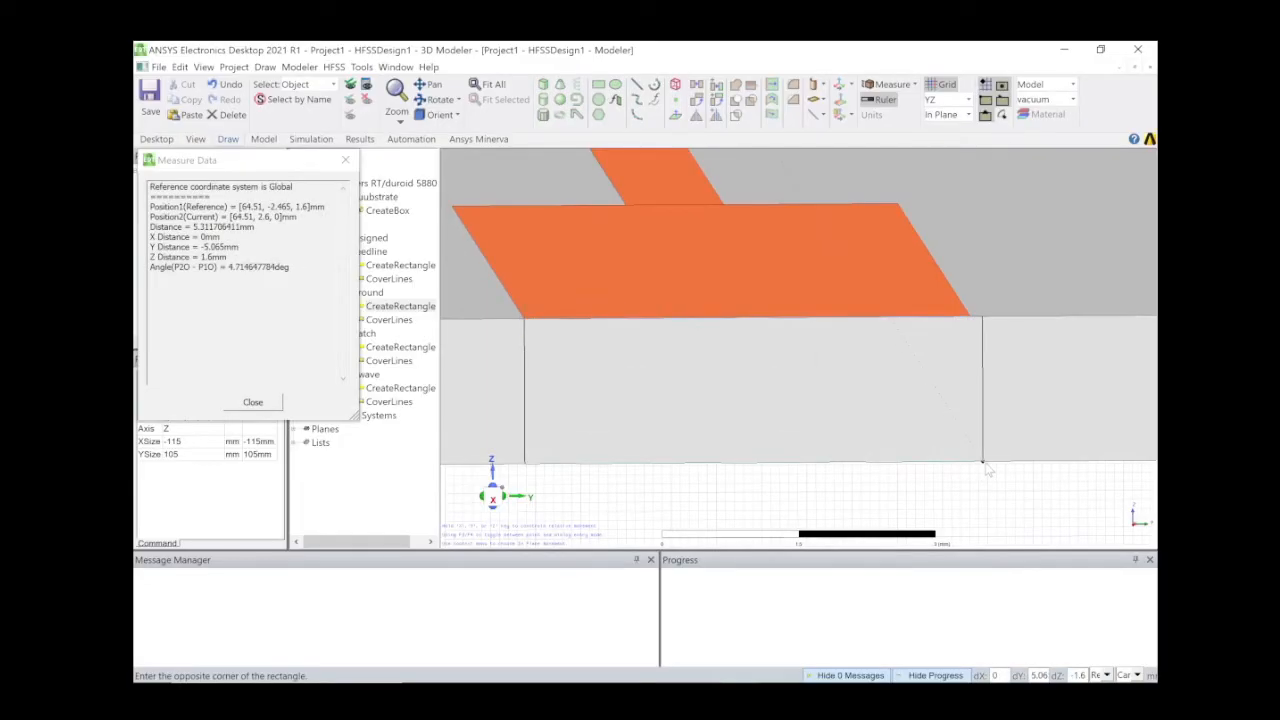
{"action": "left_click", "coordinate": [984, 466]}
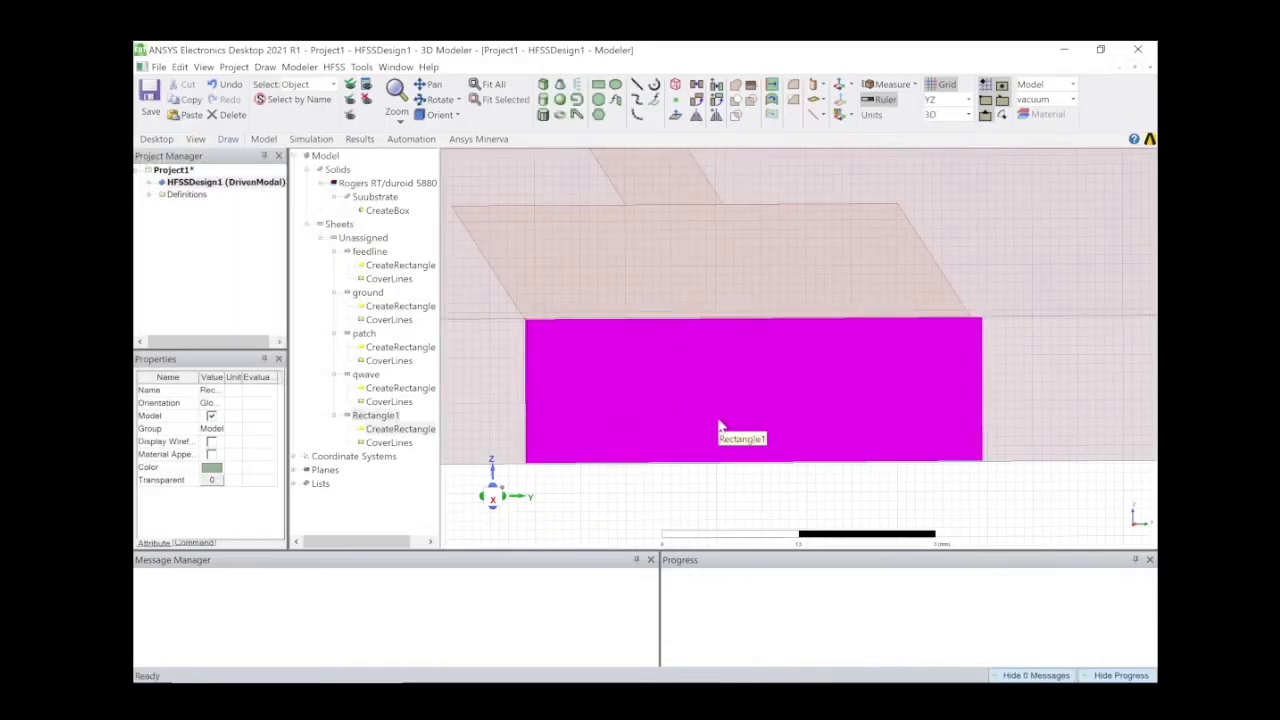
Rename the YZ rectangle to port and colour it red.
{"action": "left_click", "coordinate": [211, 390]}
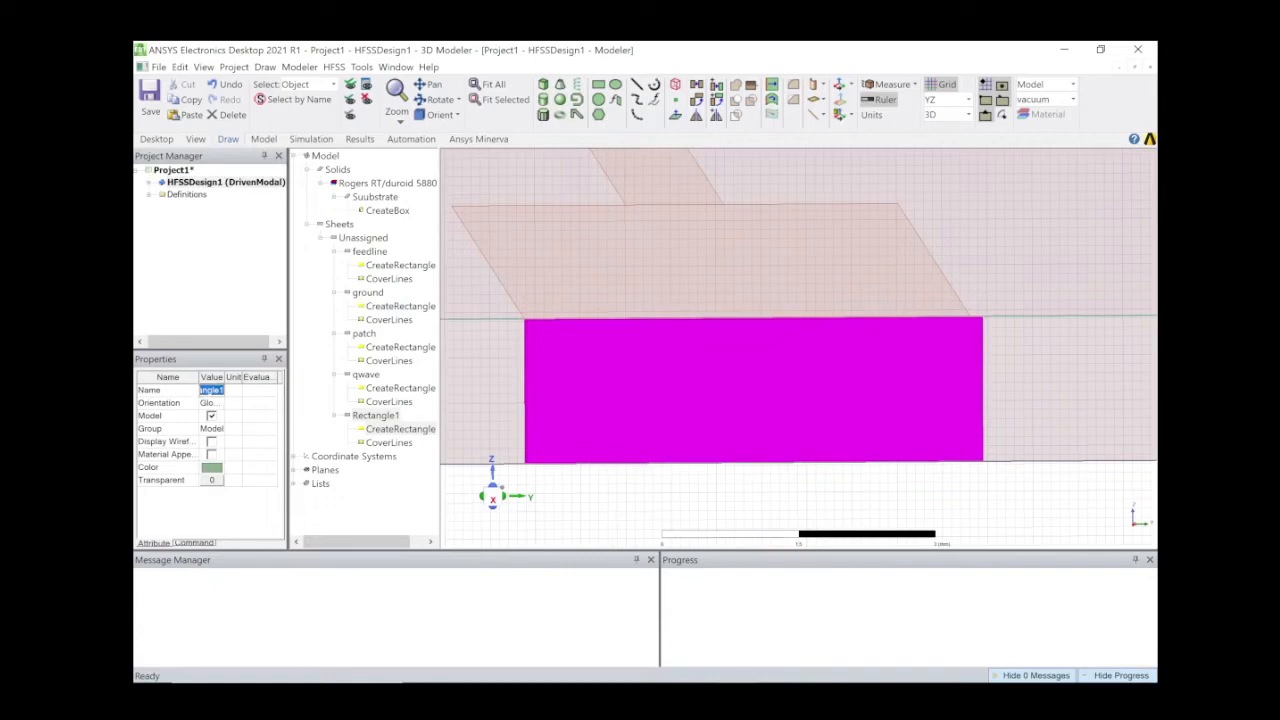
{"action": "type", "text": "port"}
{"action": "key", "text": "Return"}
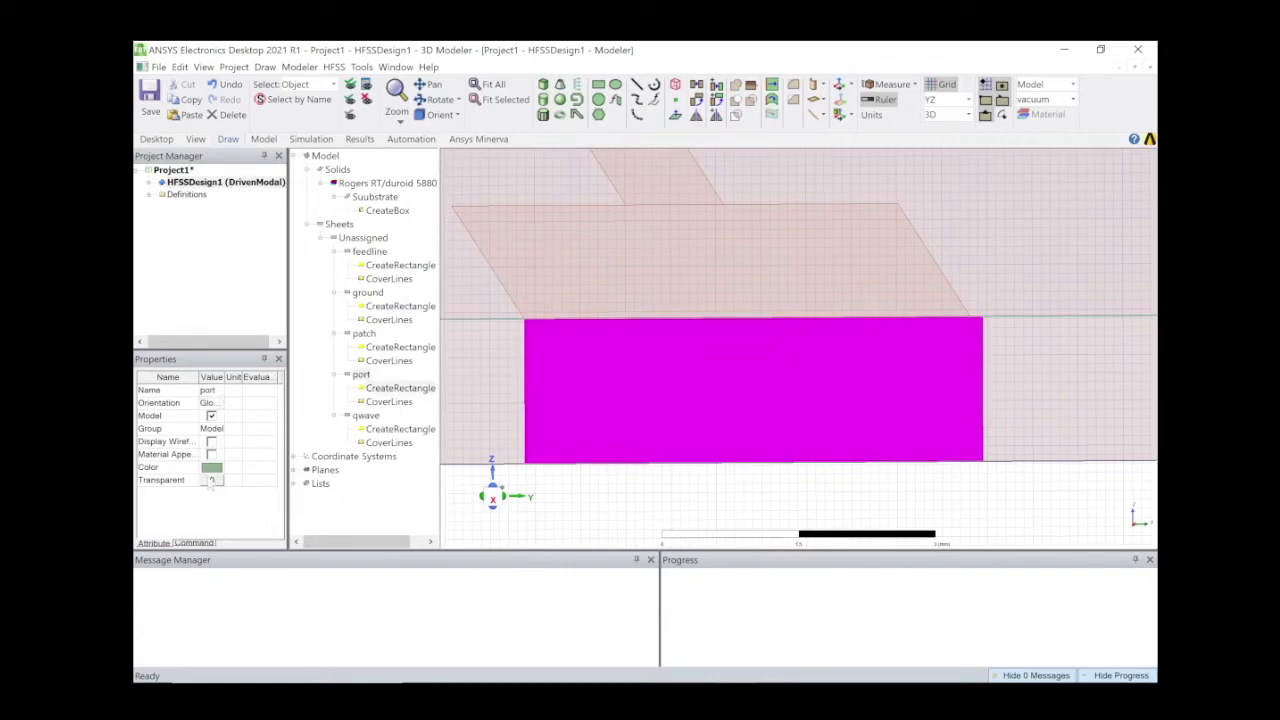
{"action": "left_click", "coordinate": [211, 467]}
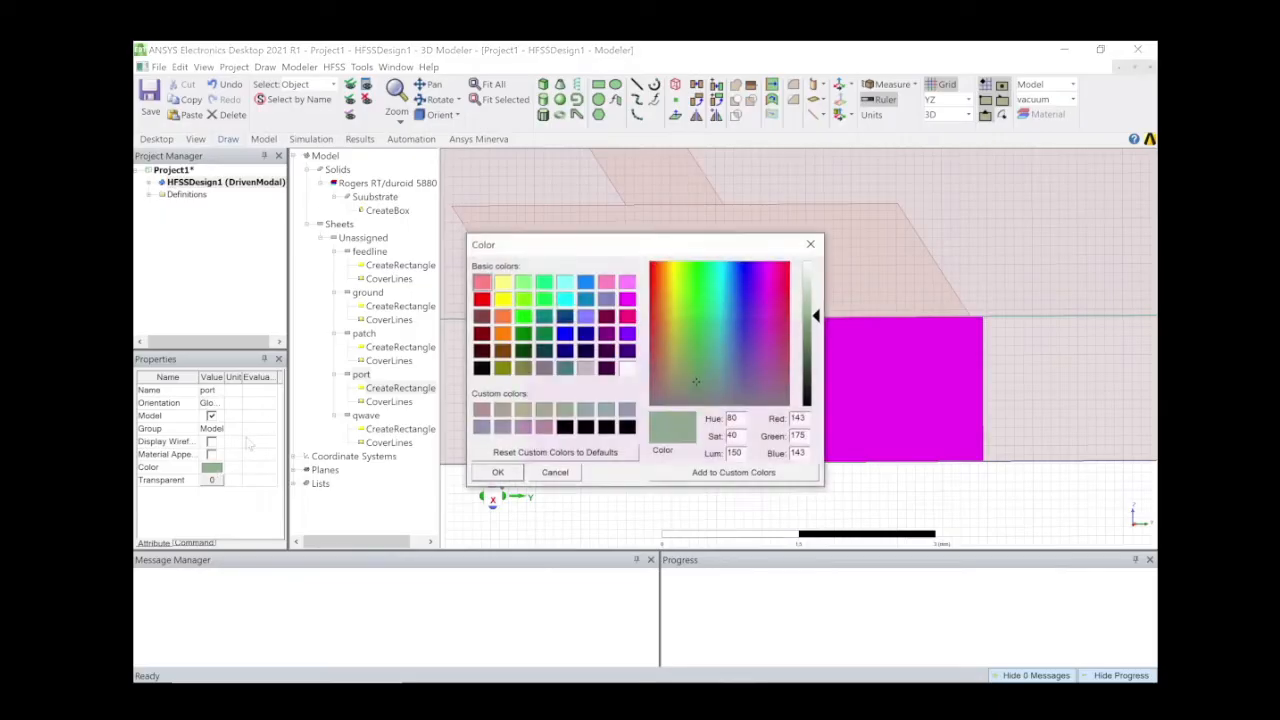
{"action": "left_click", "coordinate": [482, 300]}
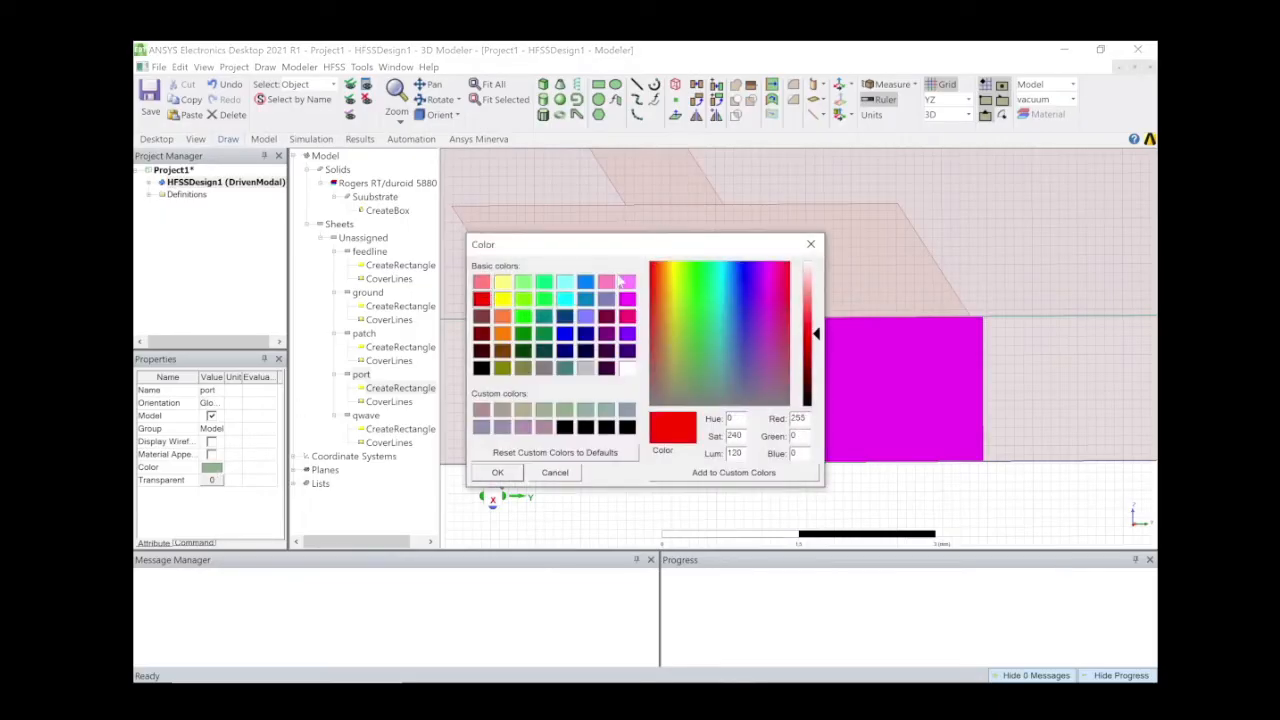
{"action": "left_click", "coordinate": [811, 244]}
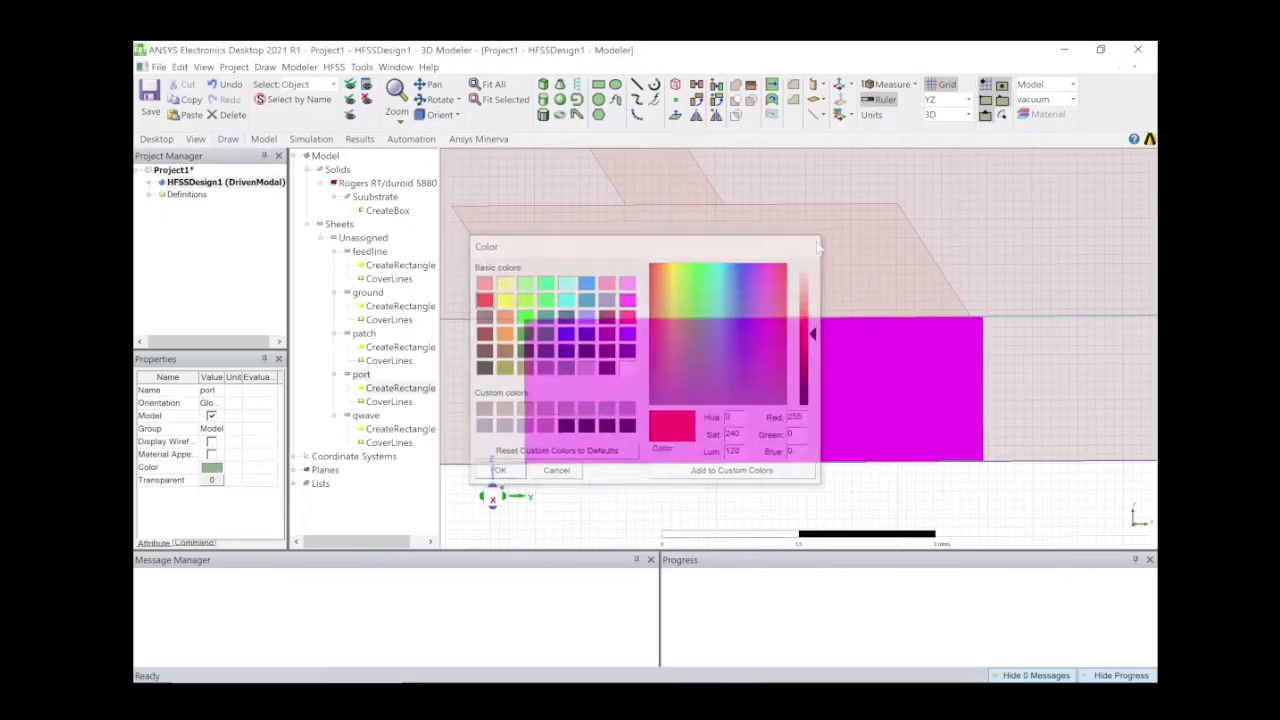
{"action": "left_click", "coordinate": [212, 470]}
{"action": "left_click", "coordinate": [482, 300]}
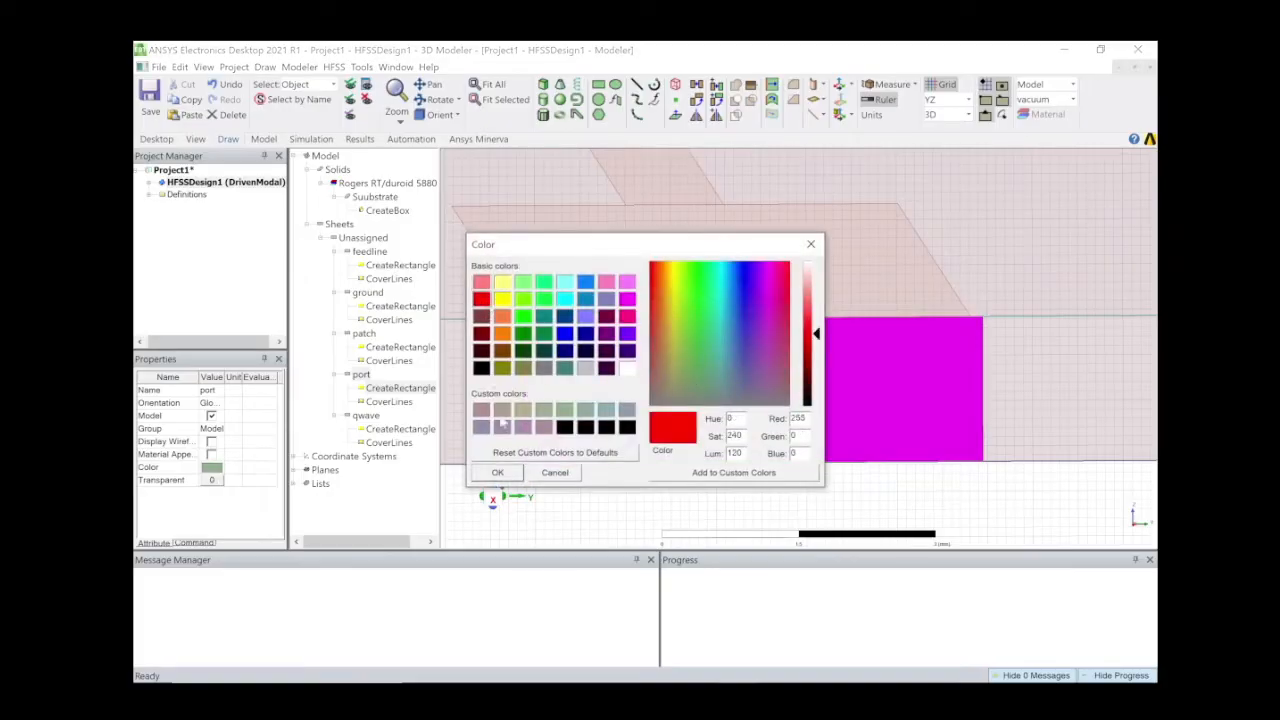
{"action": "left_click", "coordinate": [498, 472]}
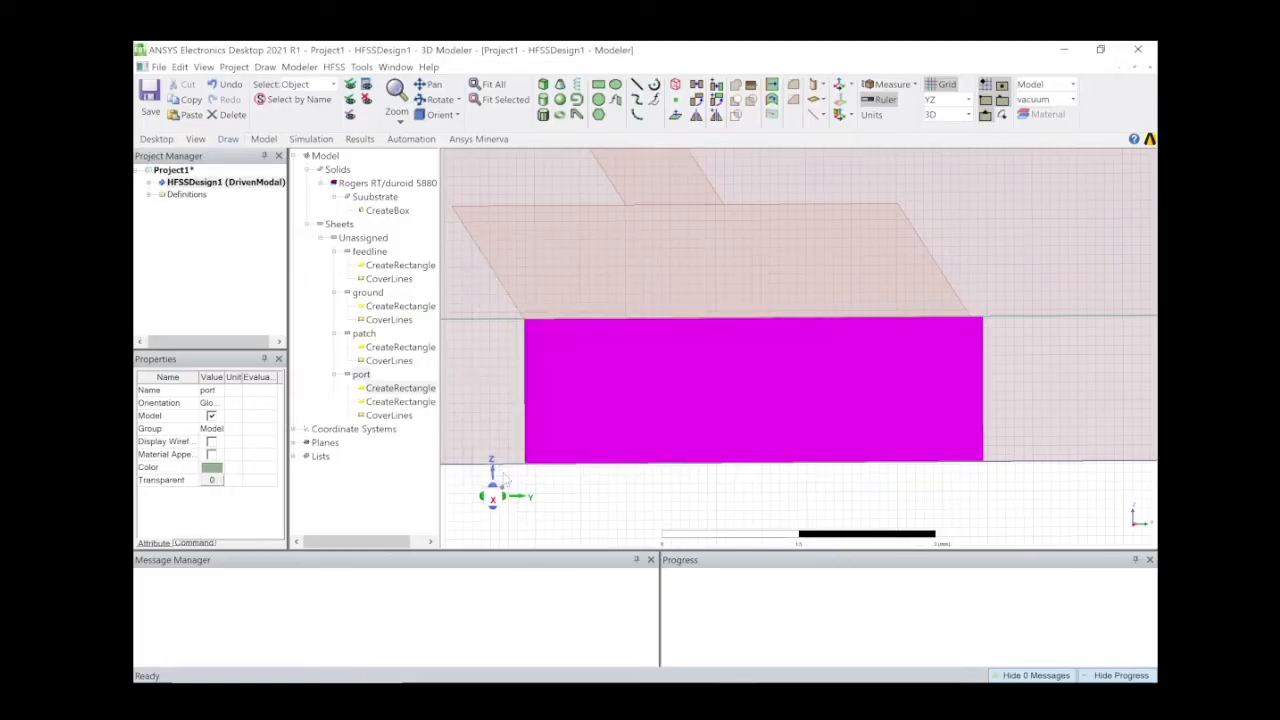
{"action": "left_click", "coordinate": [757, 401]}
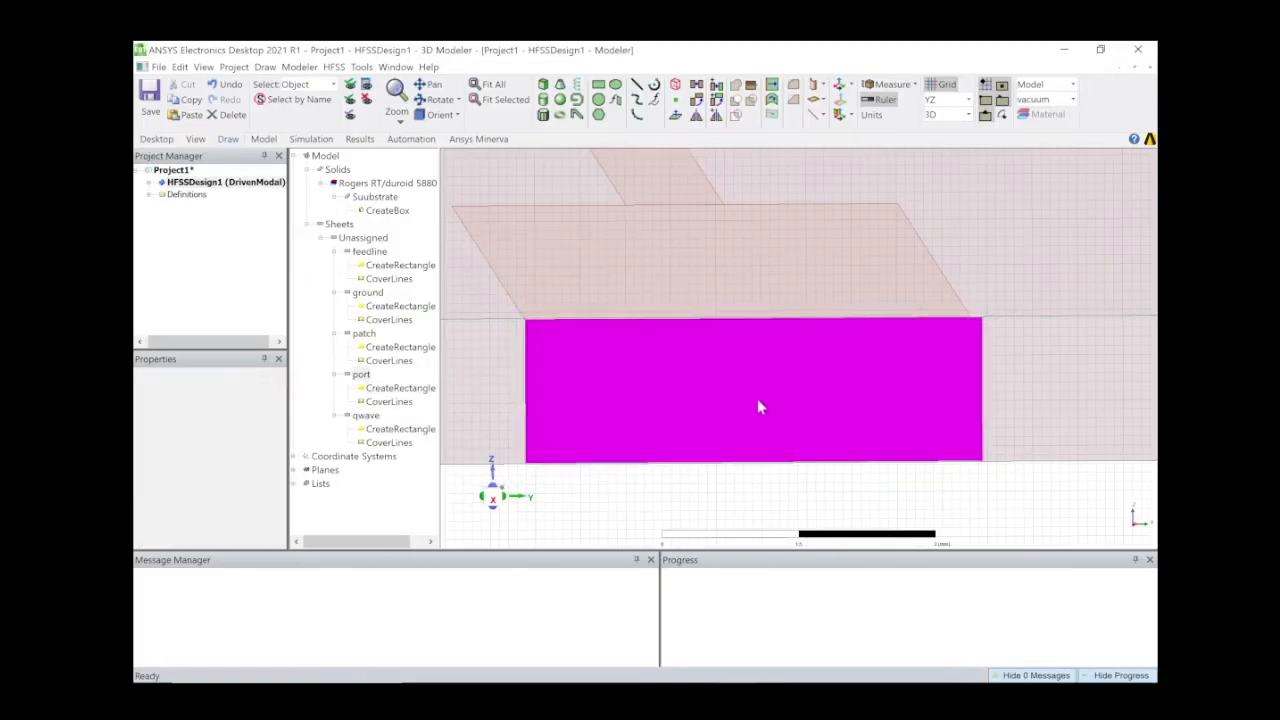
Set the port rectangle's ZSize to -t and its position's z coordinate to t.
{"action": "double_click", "coordinate": [399, 388]}
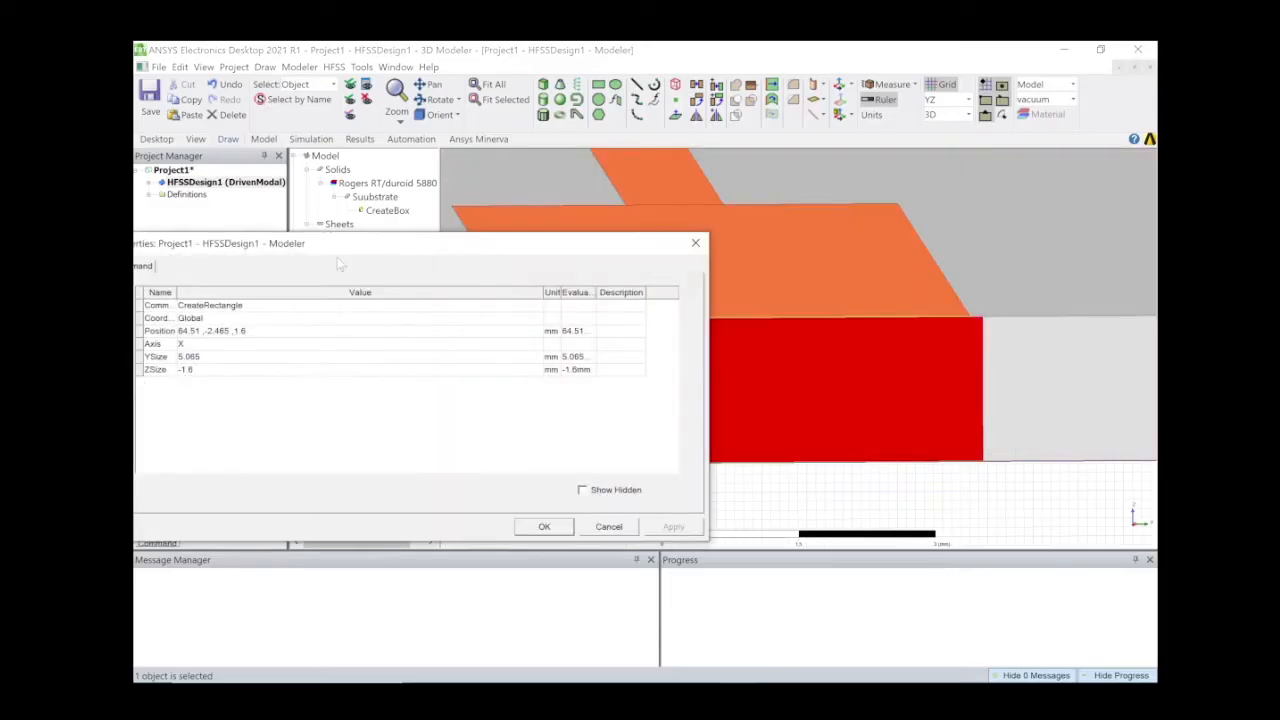
{"action": "left_click_drag", "start_coordinate": [347, 242], "coordinate": [405, 240]}
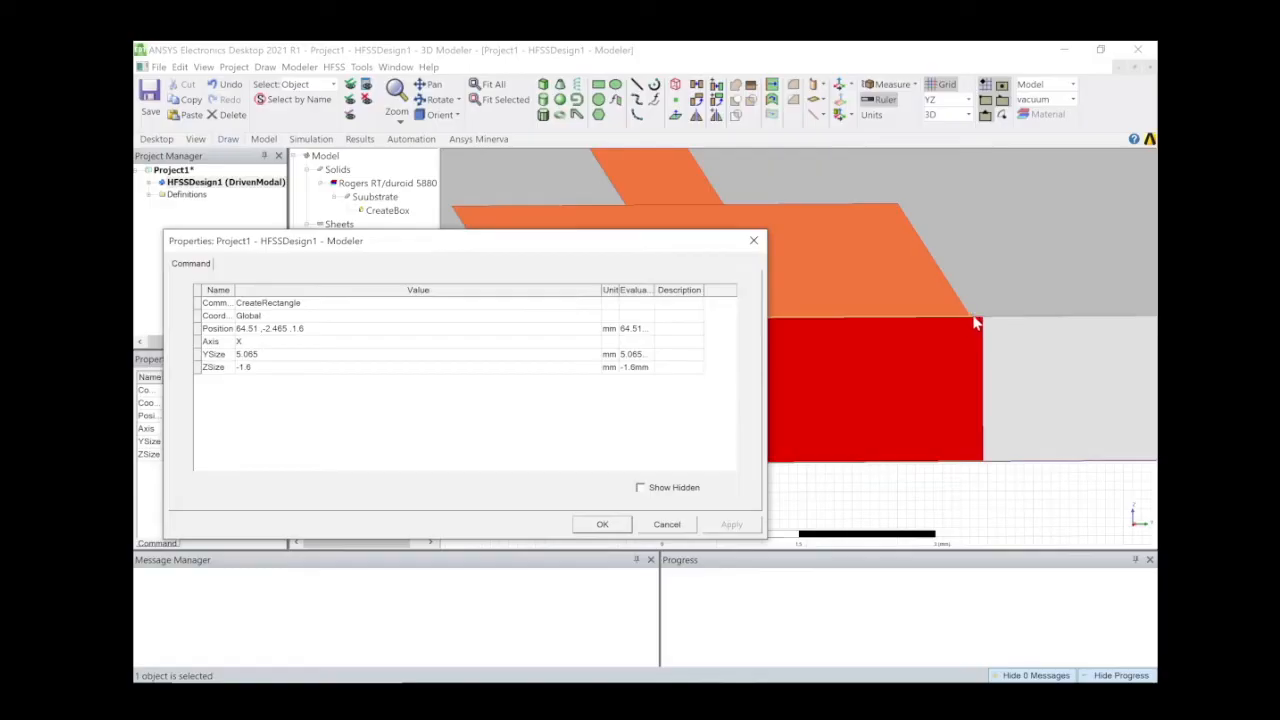
{"action": "left_click", "coordinate": [272, 368]}
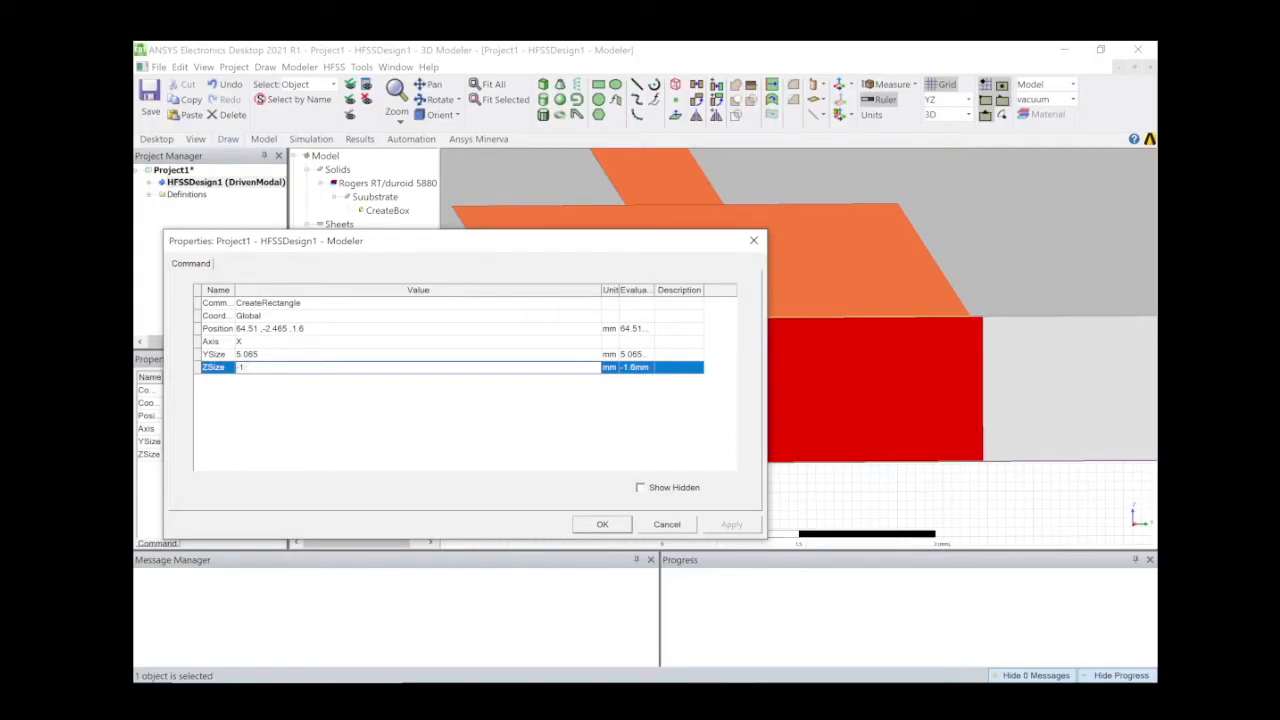
{"action": "type", "text": "-t"}
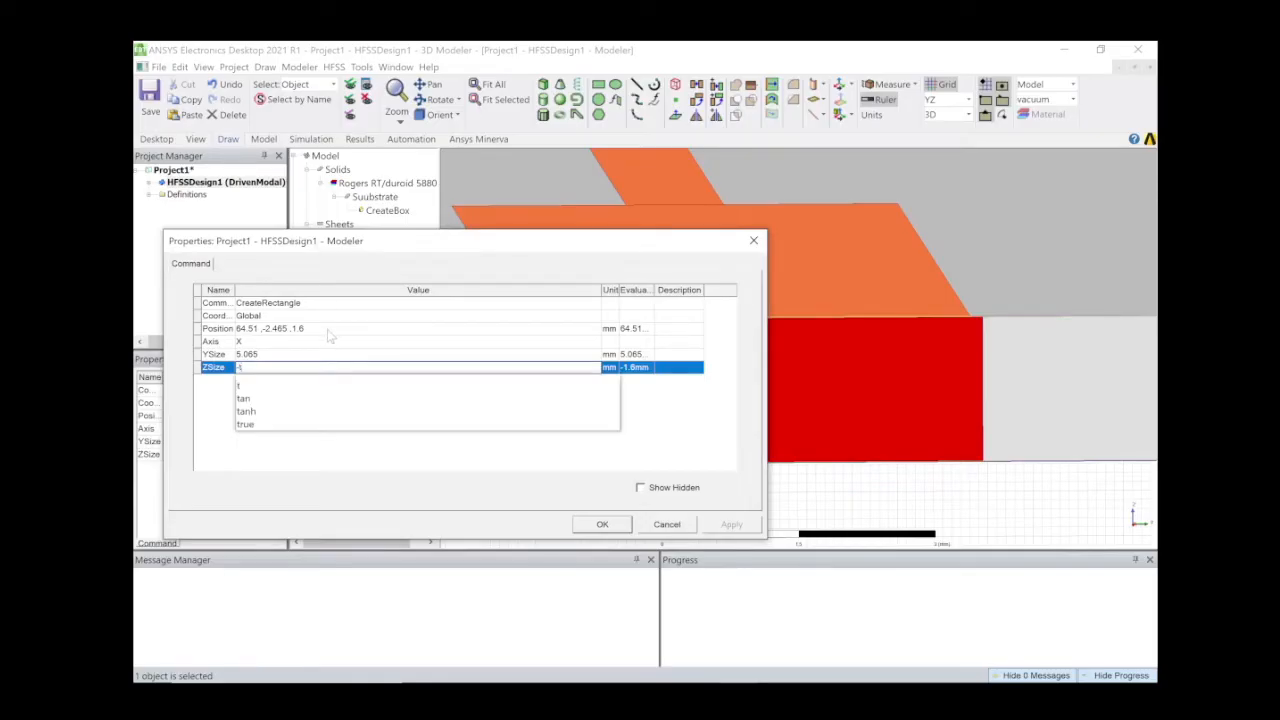
{"action": "left_click", "coordinate": [330, 330]}
{"action": "key", "text": "BackSpace"}
{"action": "type", "text": "t"}
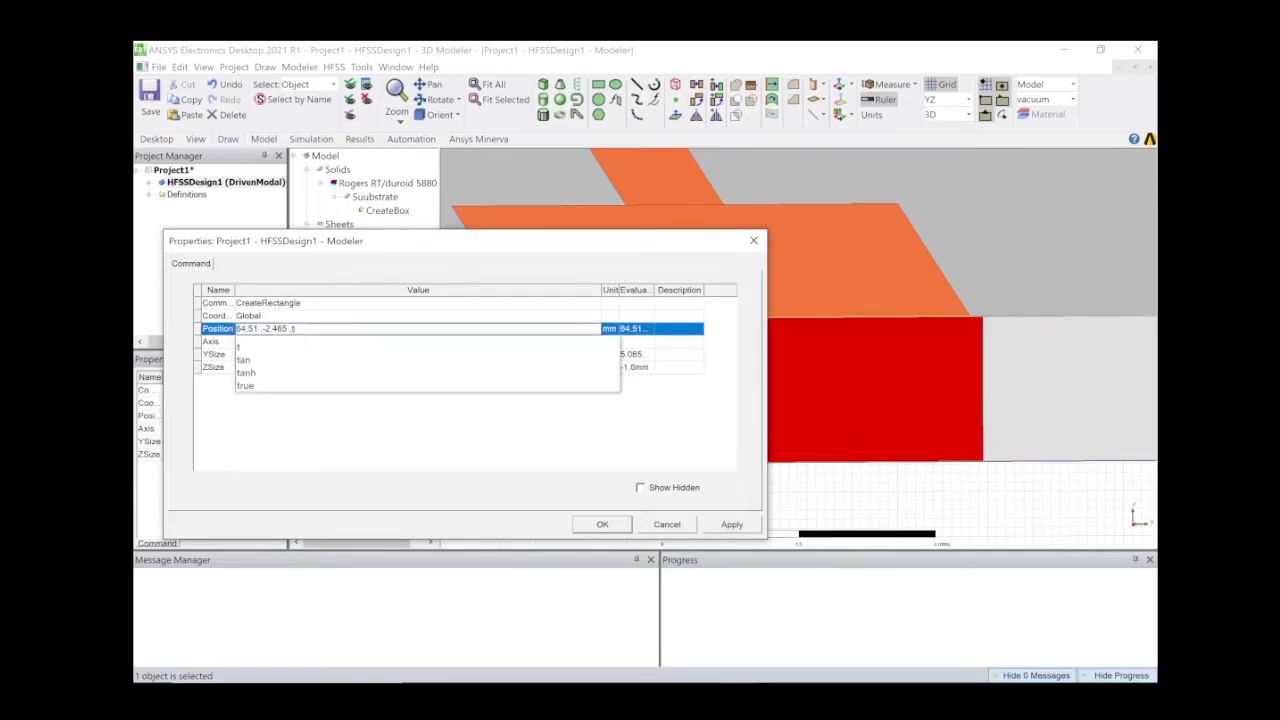
{"action": "left_click", "coordinate": [372, 430]}
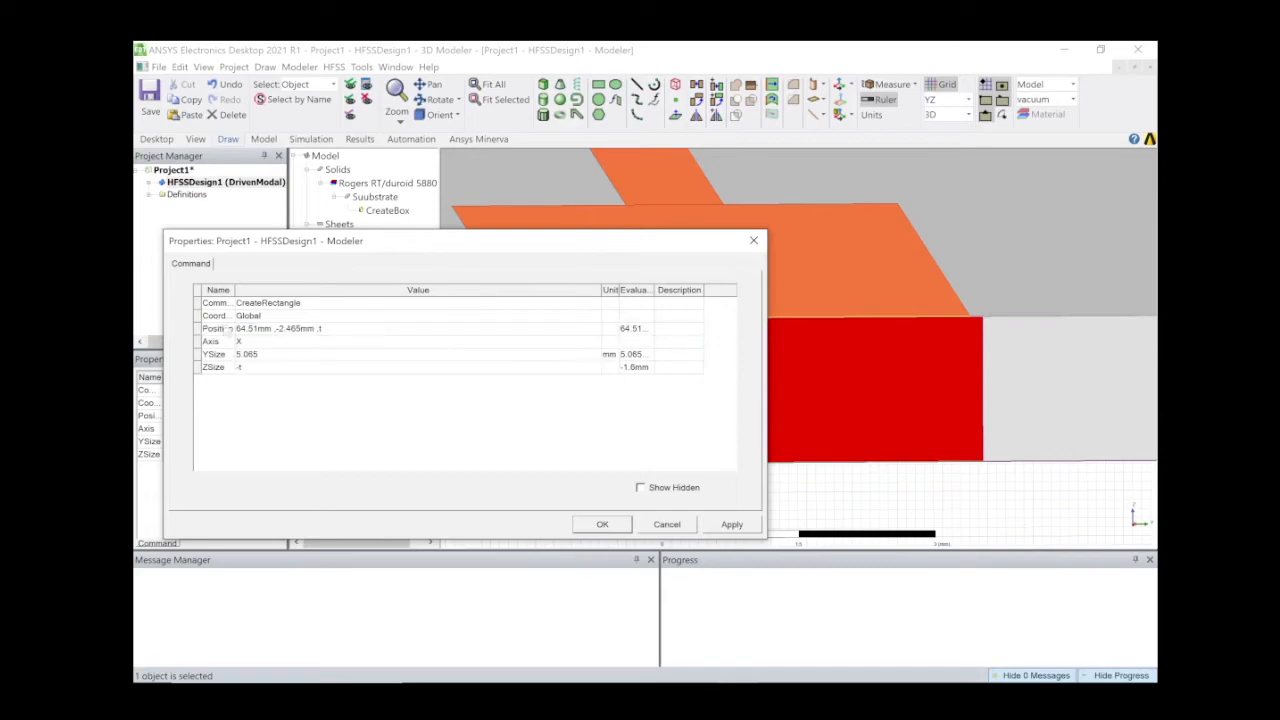
Set the port's YSize to 4.93 and X position to (W/2)+lq+lf, then apply.
{"action": "left_click", "coordinate": [271, 356]}
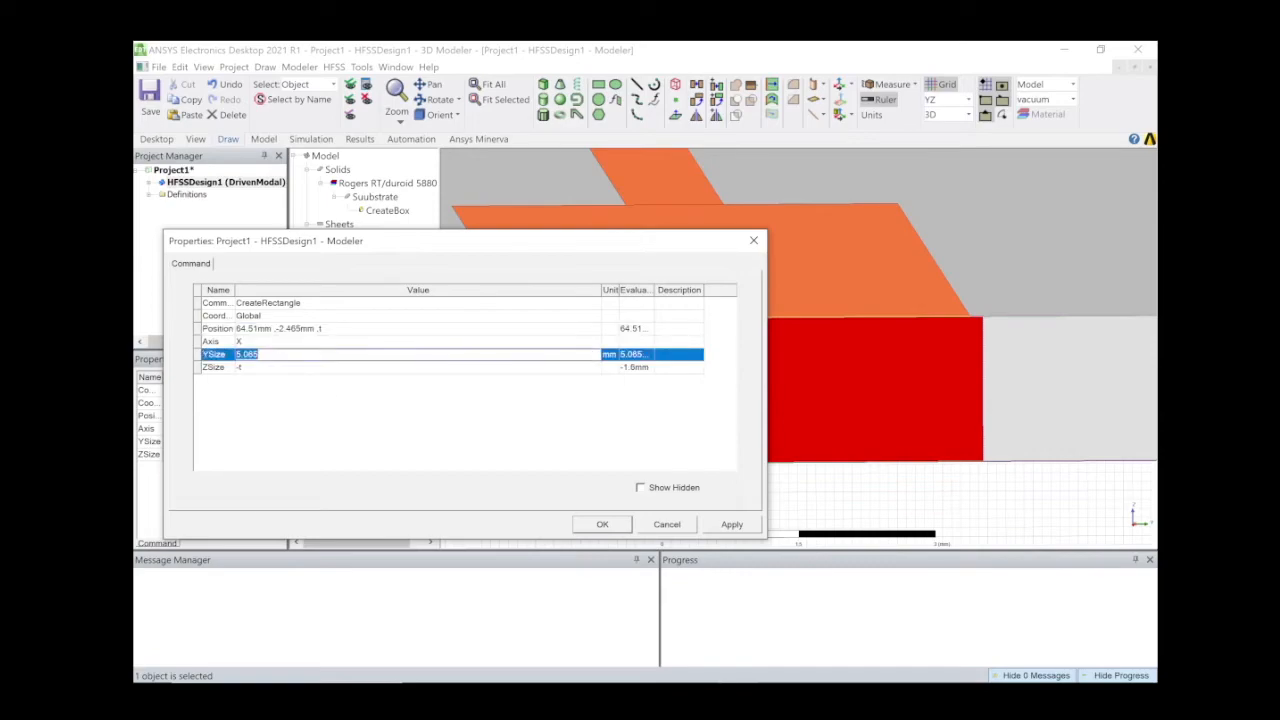
{"action": "type", "text": "4.93"}
{"action": "left_click", "coordinate": [302, 329]}
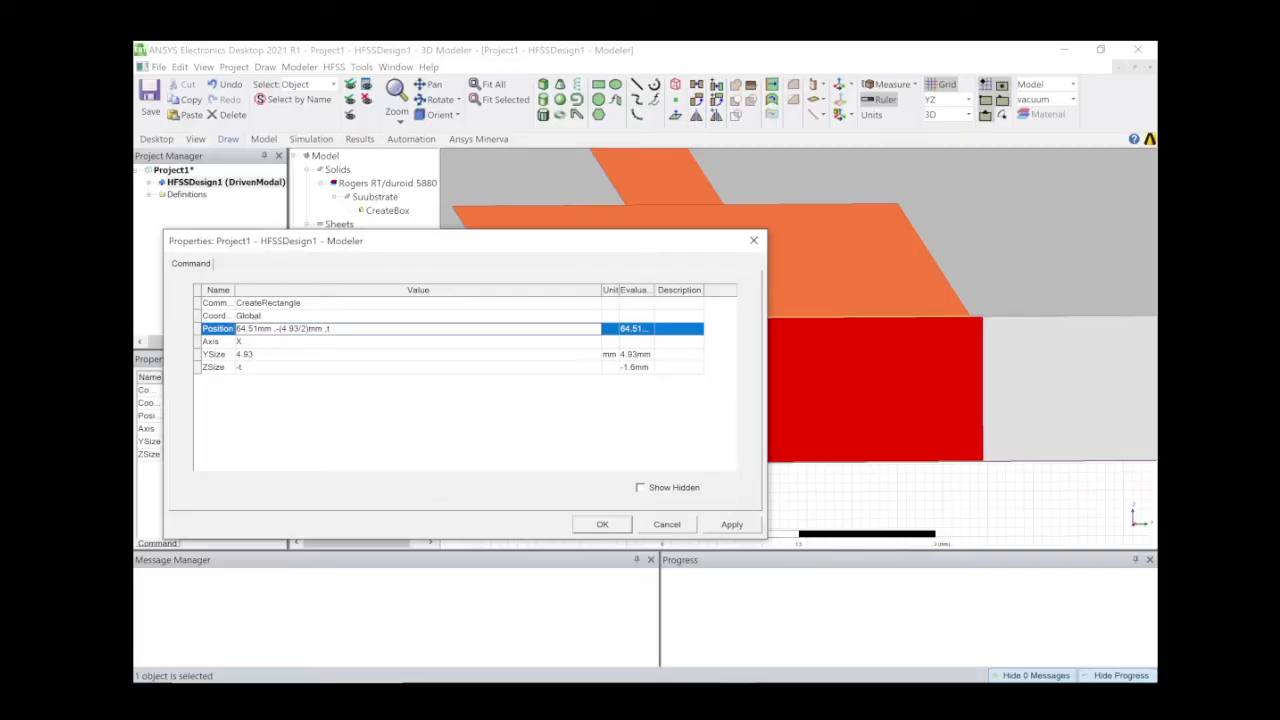
{"action": "left_click_drag", "start_coordinate": [272, 329], "coordinate": [236, 329]}
{"action": "type", "text": "(W/2)+lq+lf"}
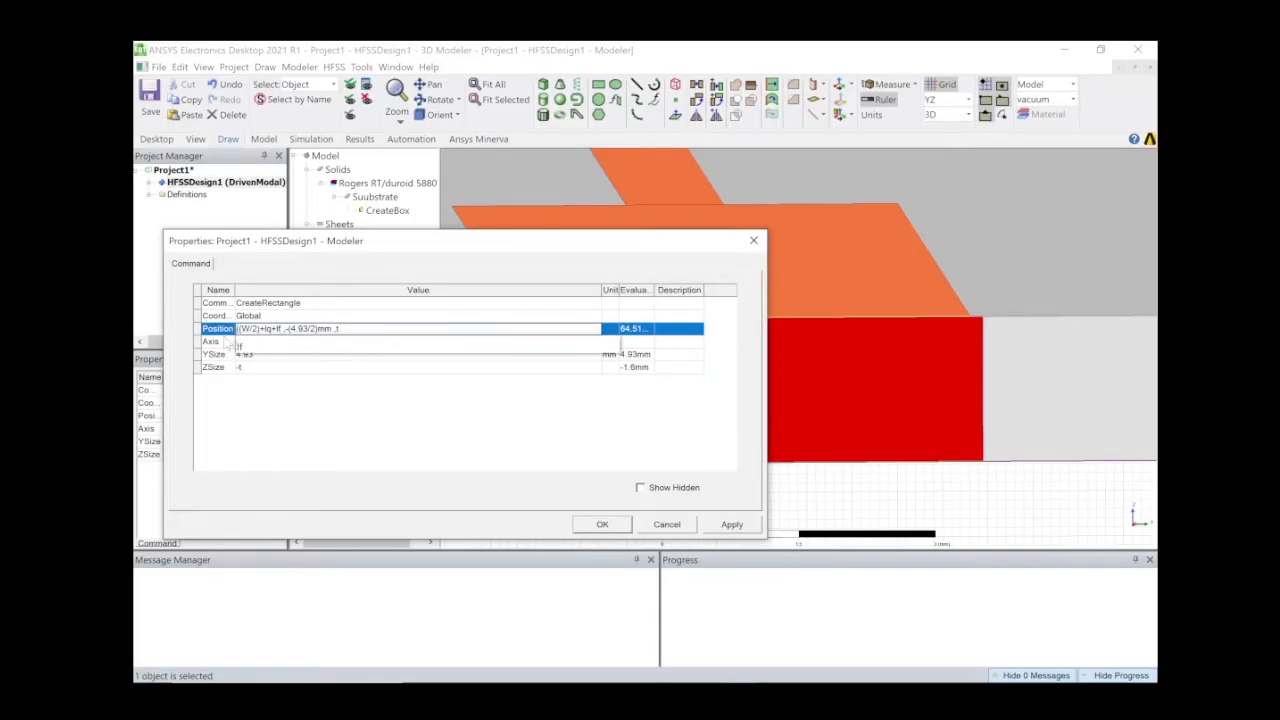
{"action": "type", "text": ")"}
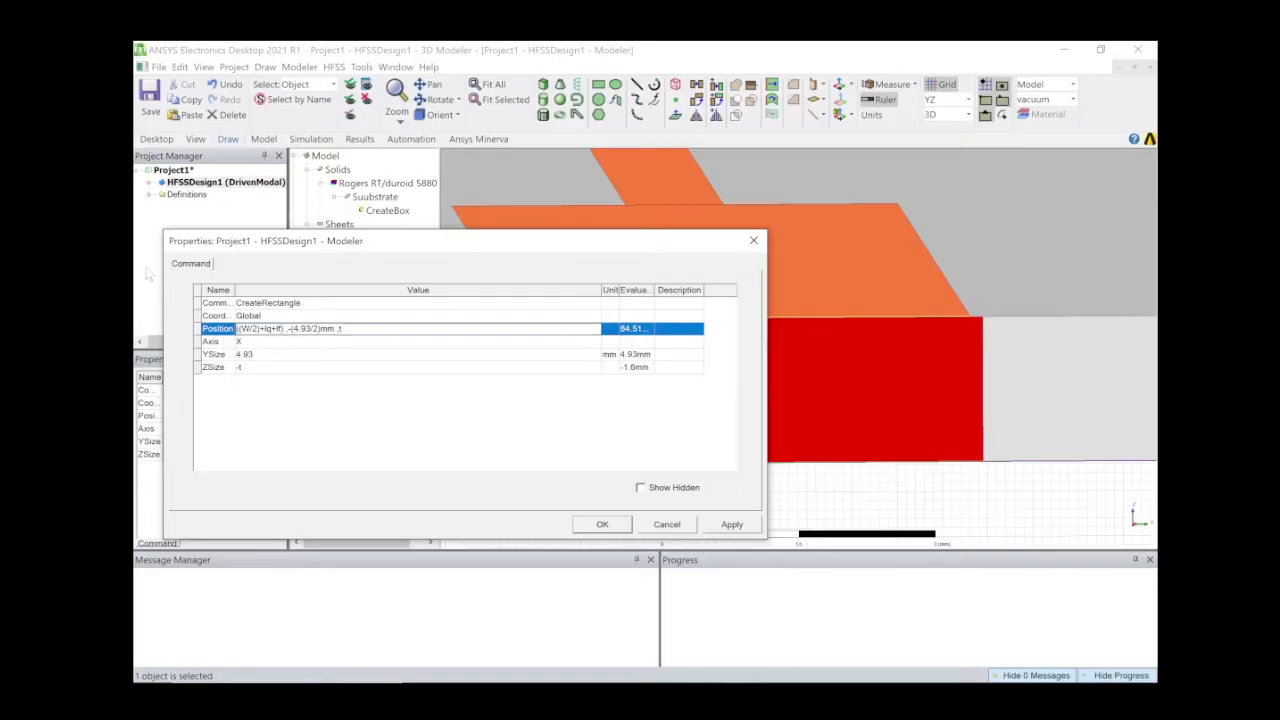
{"action": "left_click", "coordinate": [603, 525]}
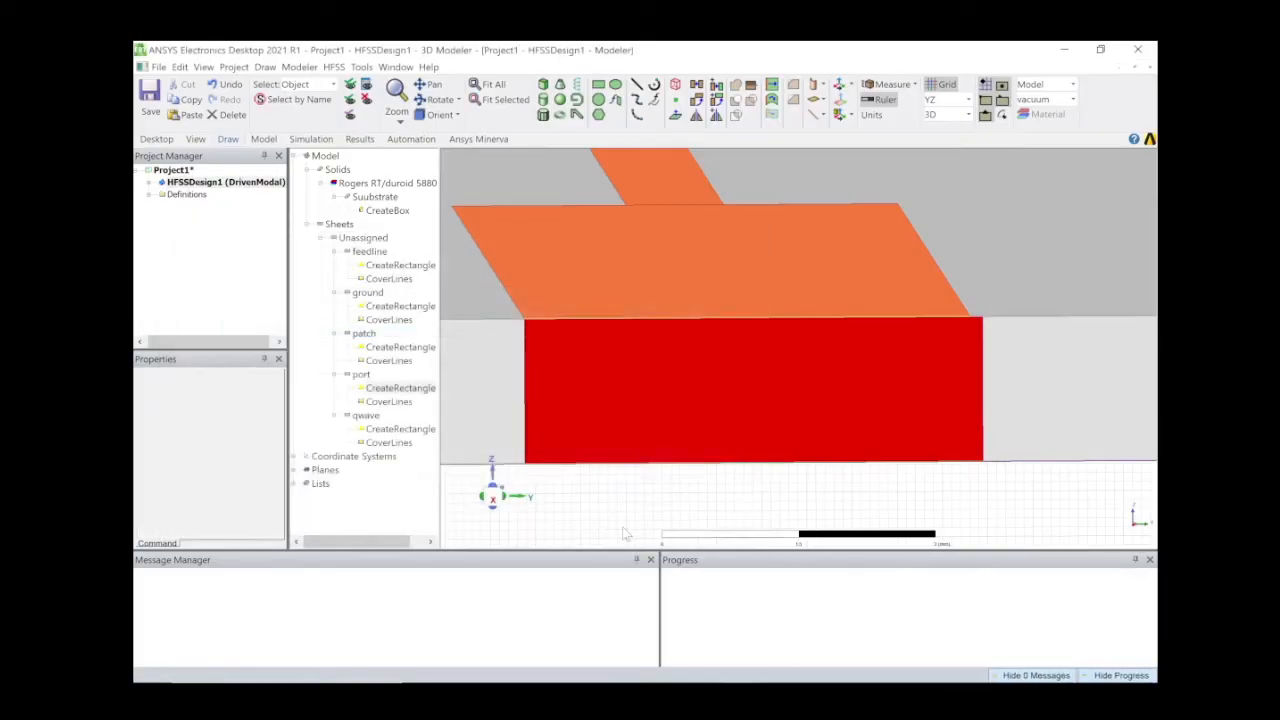
Assign a lumped port excitation to the port sheet.
{"action": "left_click", "coordinate": [710, 403]}
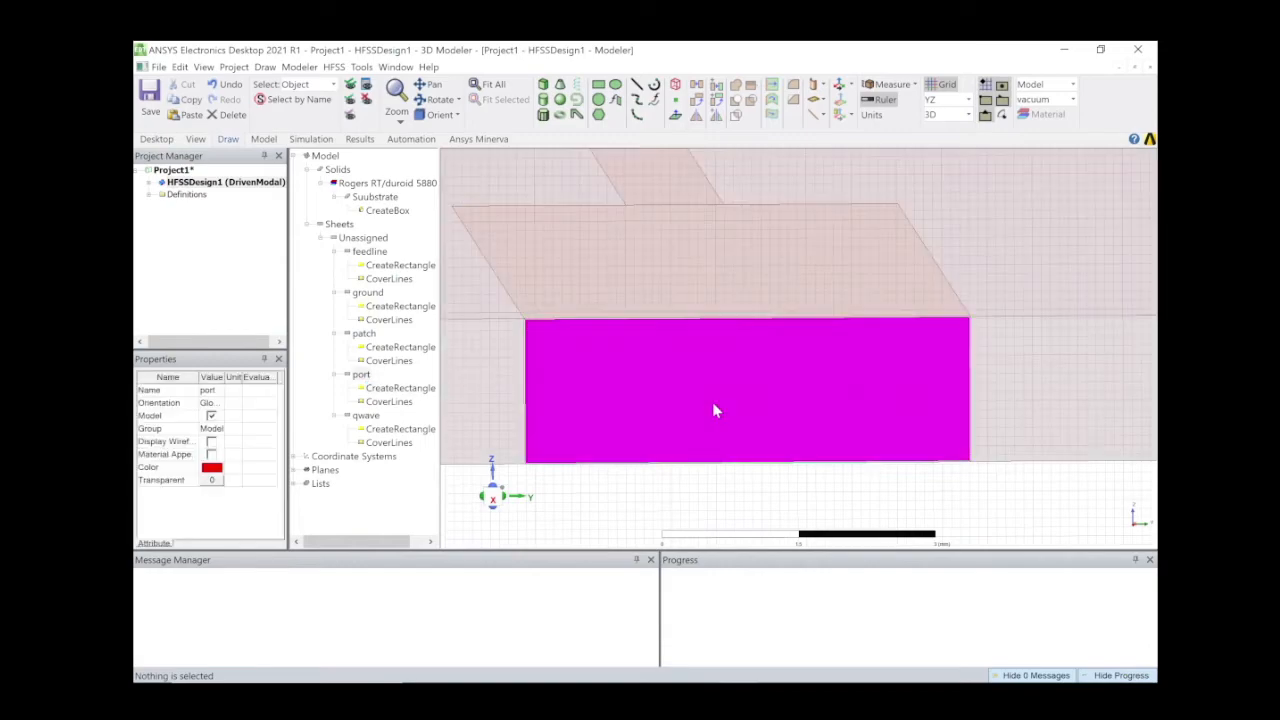
{"action": "right_click", "coordinate": [712, 402]}
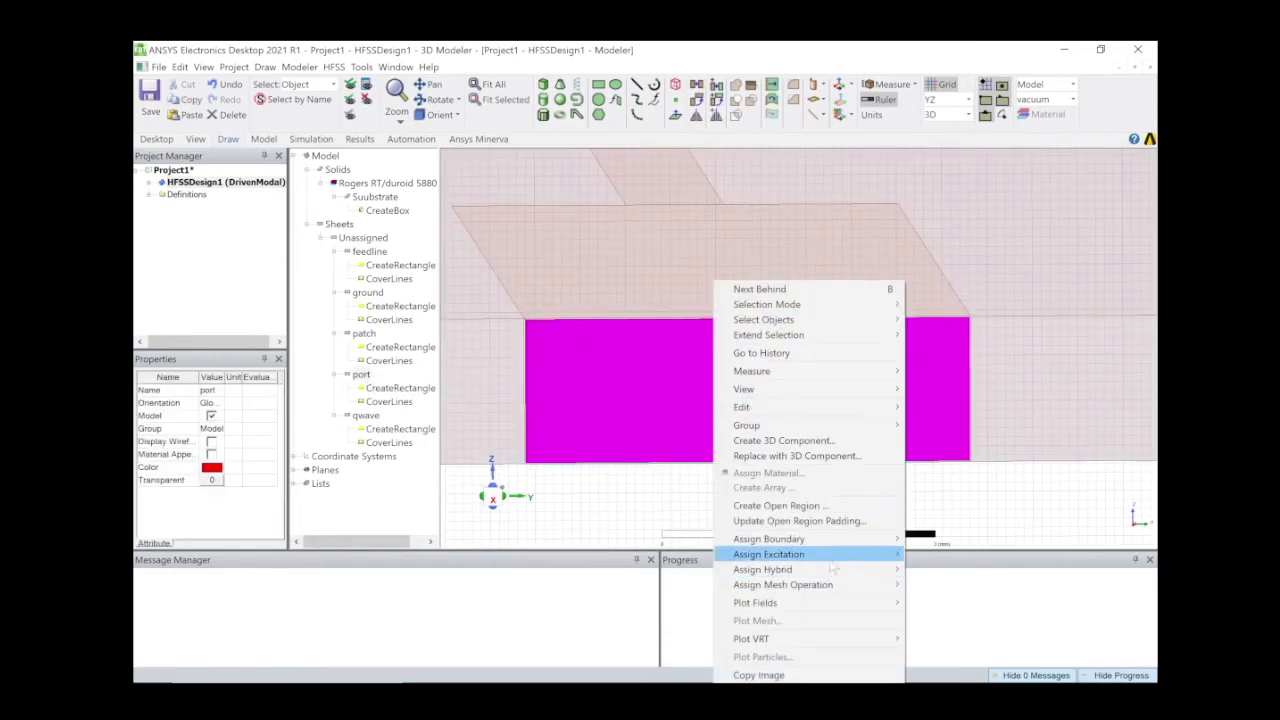
{"action": "mouse_move", "coordinate": [840, 557]}
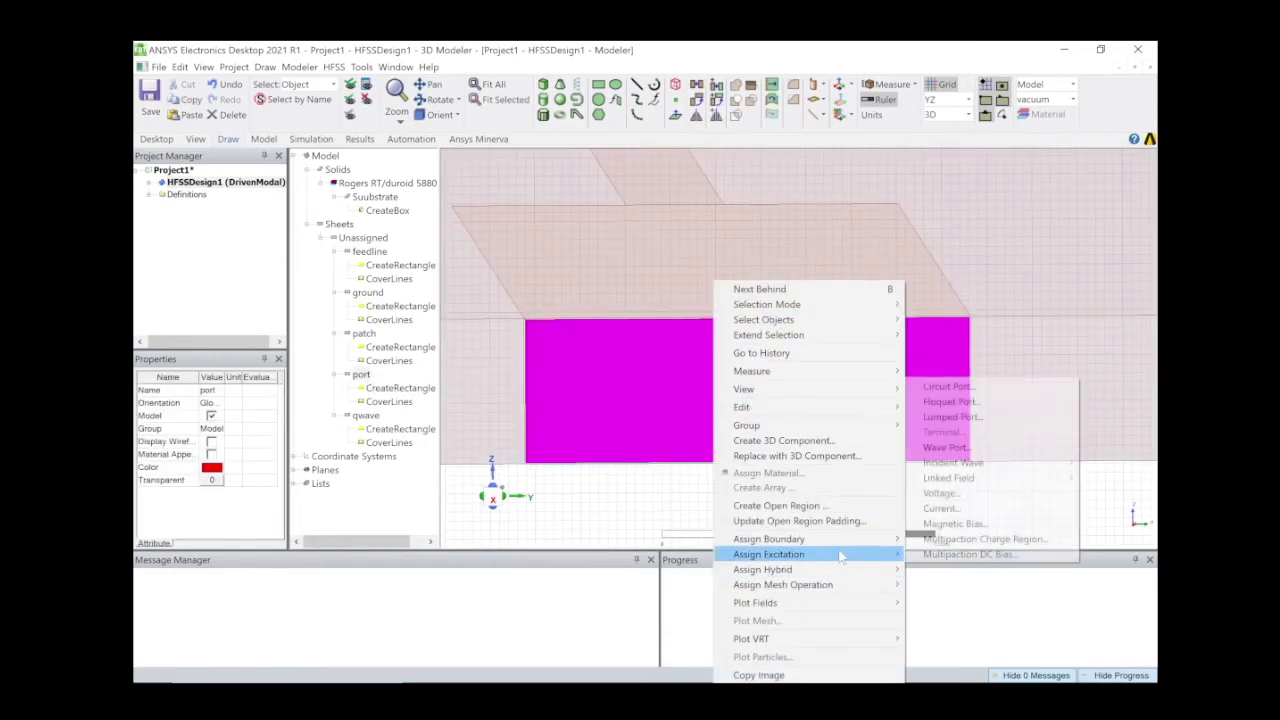
{"action": "left_click", "coordinate": [975, 418]}
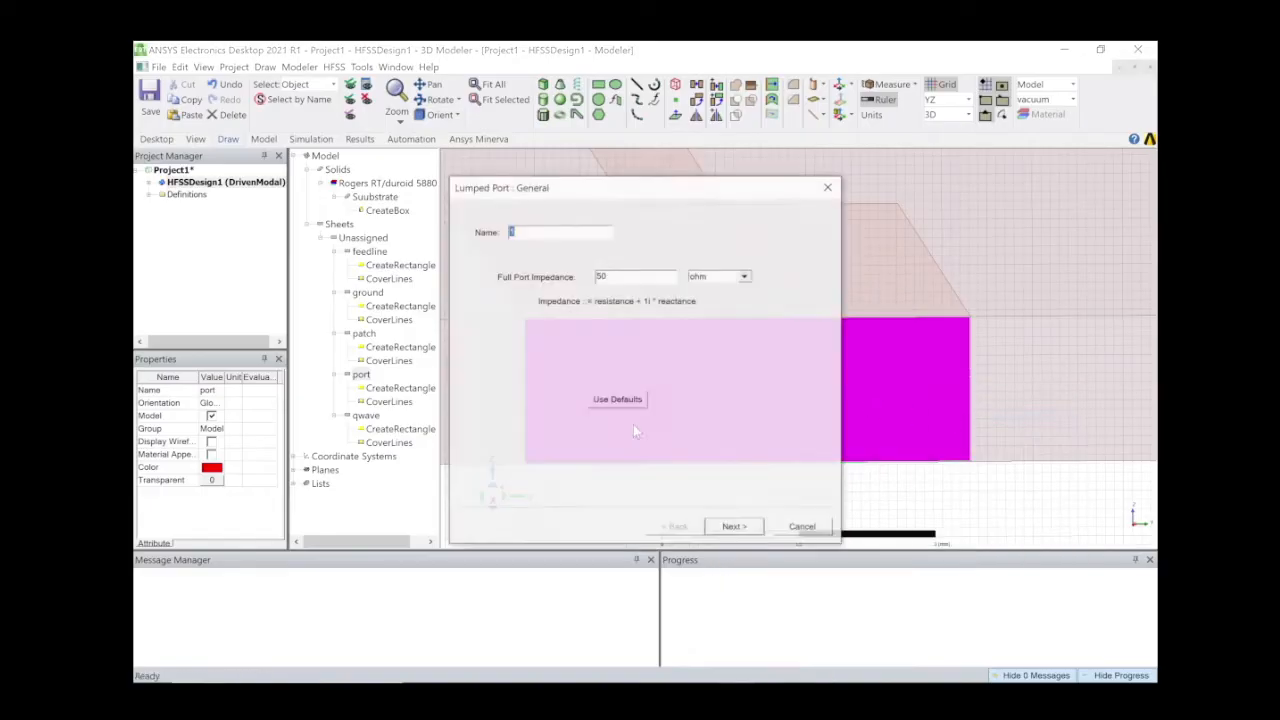
{"action": "left_click", "coordinate": [735, 528]}
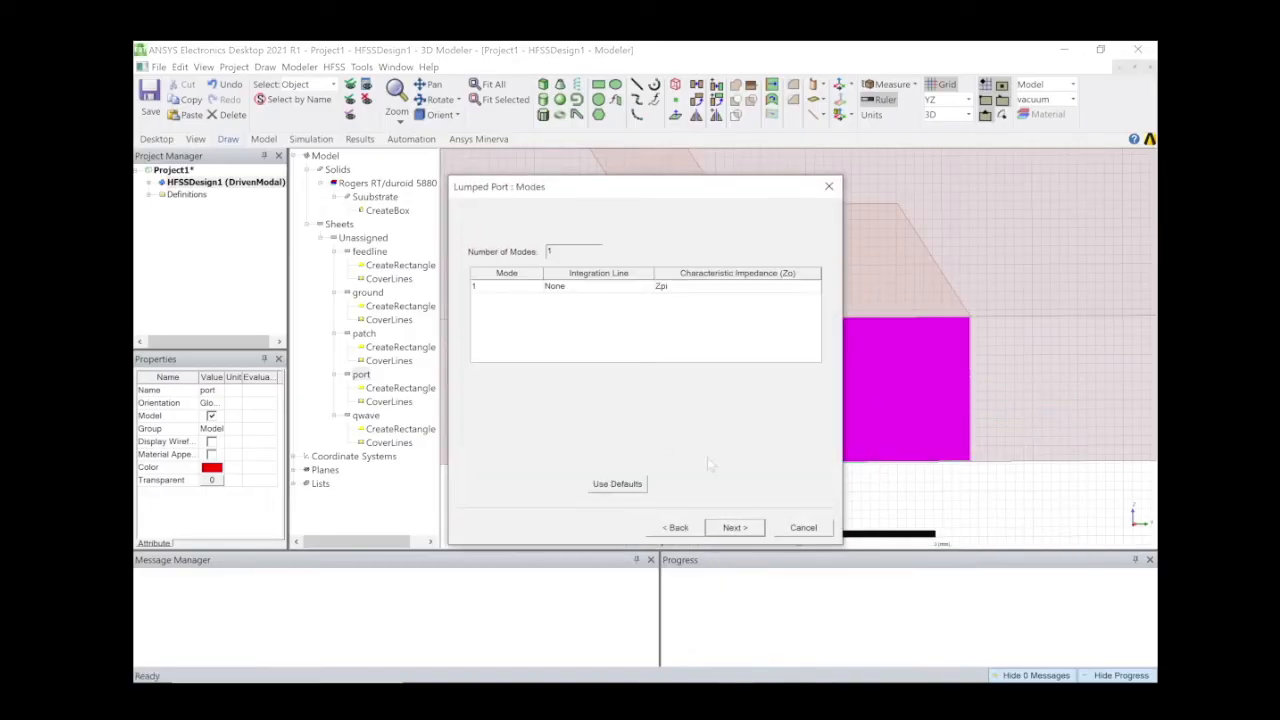
Draw the port's integration line from bottom edge to top edge and finish the lumped port.
{"action": "left_click", "coordinate": [623, 287]}
{"action": "left_click", "coordinate": [618, 288]}
{"action": "left_click", "coordinate": [604, 309]}
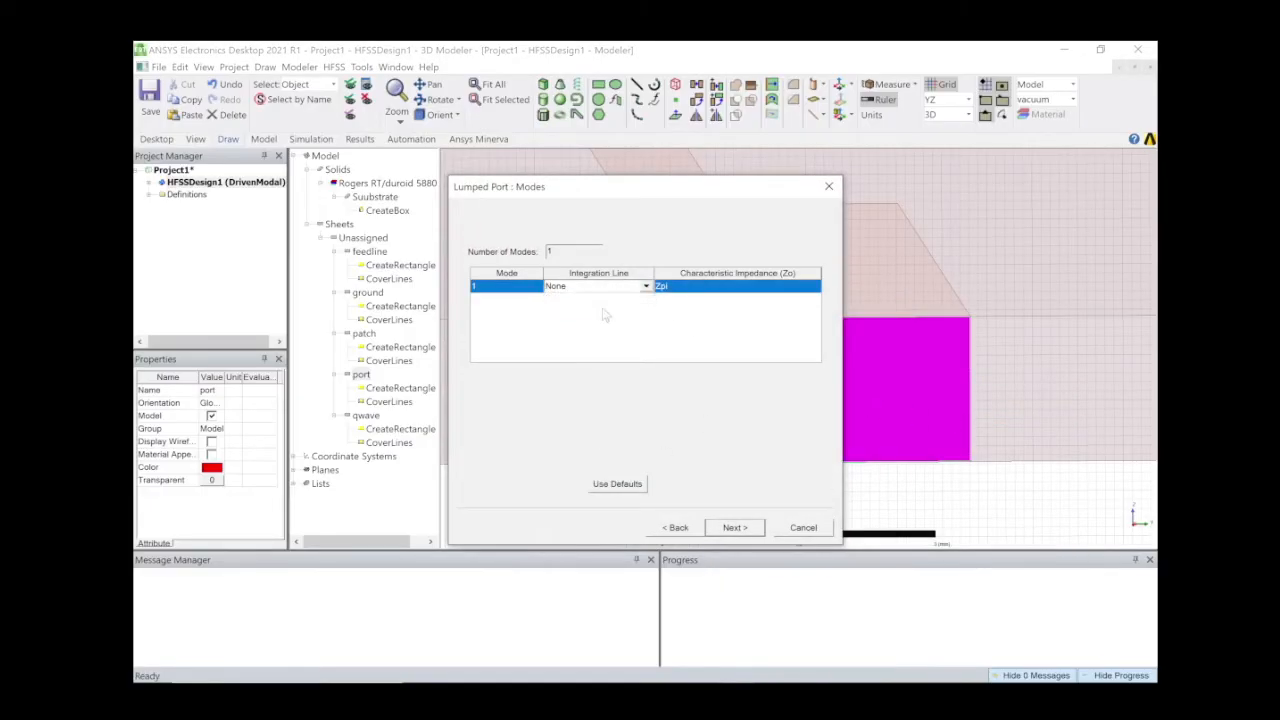
{"action": "left_click", "coordinate": [747, 383]}
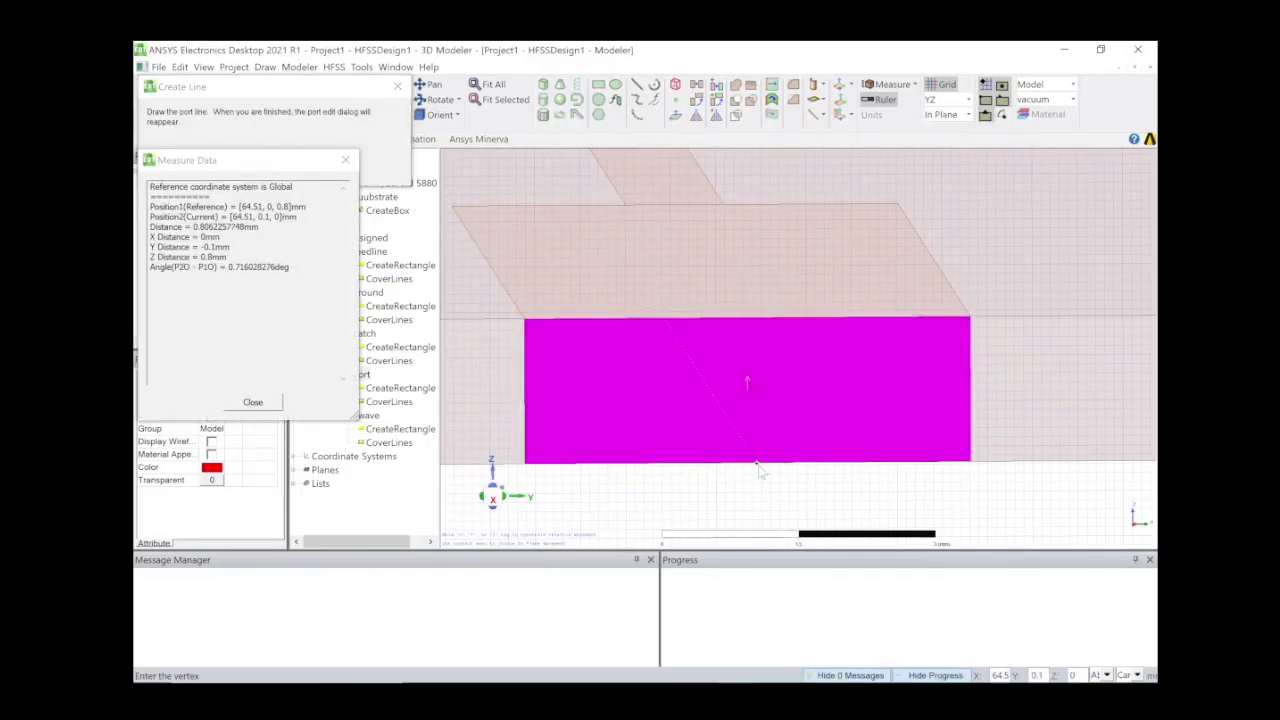
{"action": "scroll", "coordinate": [759, 470], "scroll_direction": "up", "scroll_amount": 5}
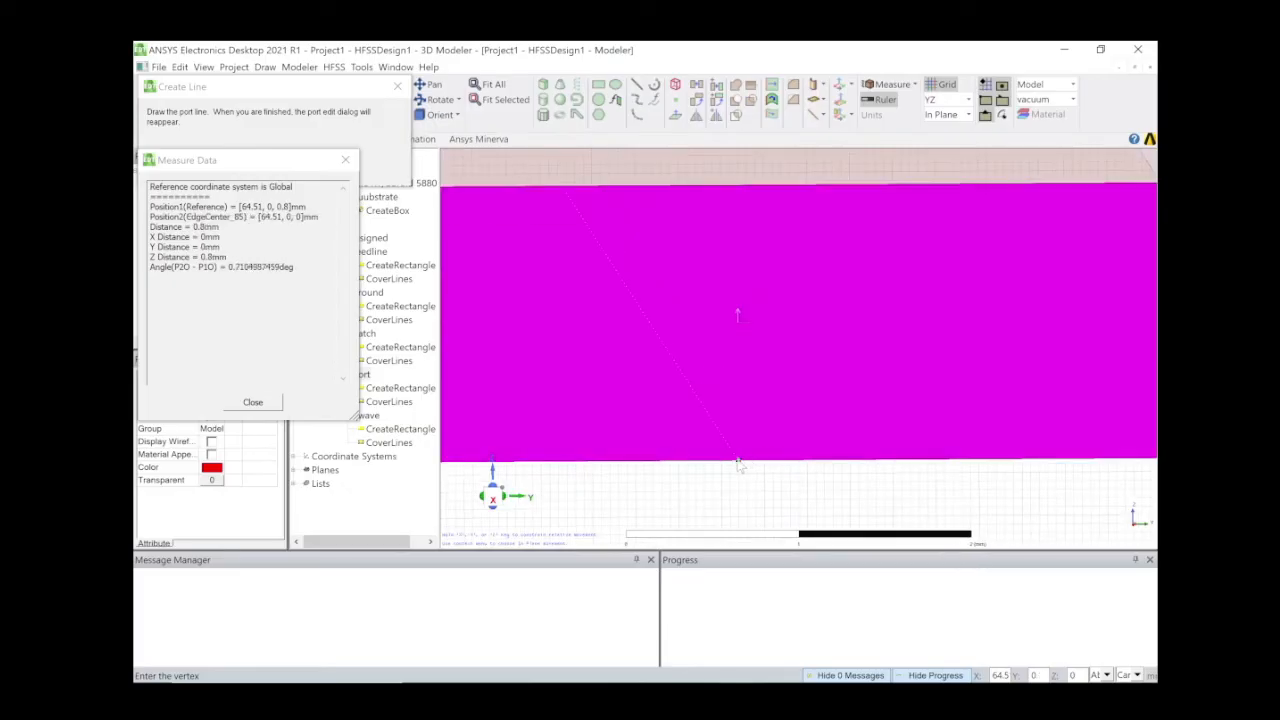
{"action": "left_click", "coordinate": [738, 462]}
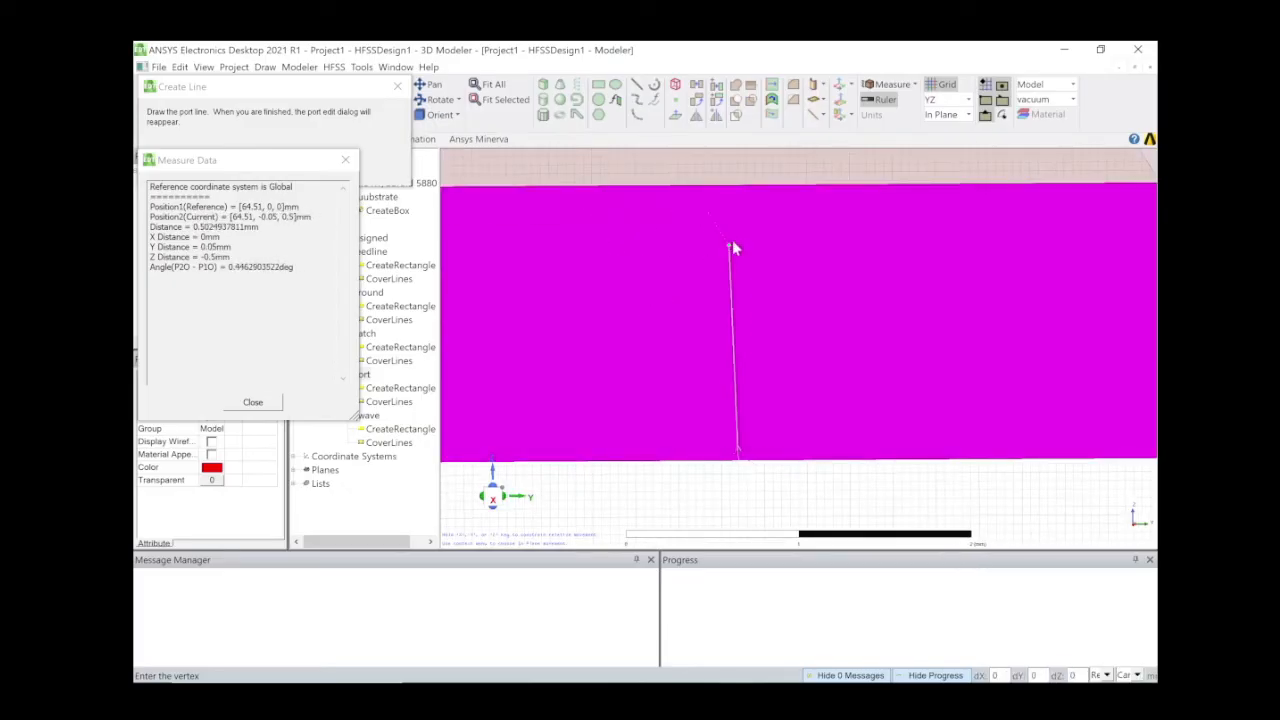
{"action": "left_click", "coordinate": [739, 186]}
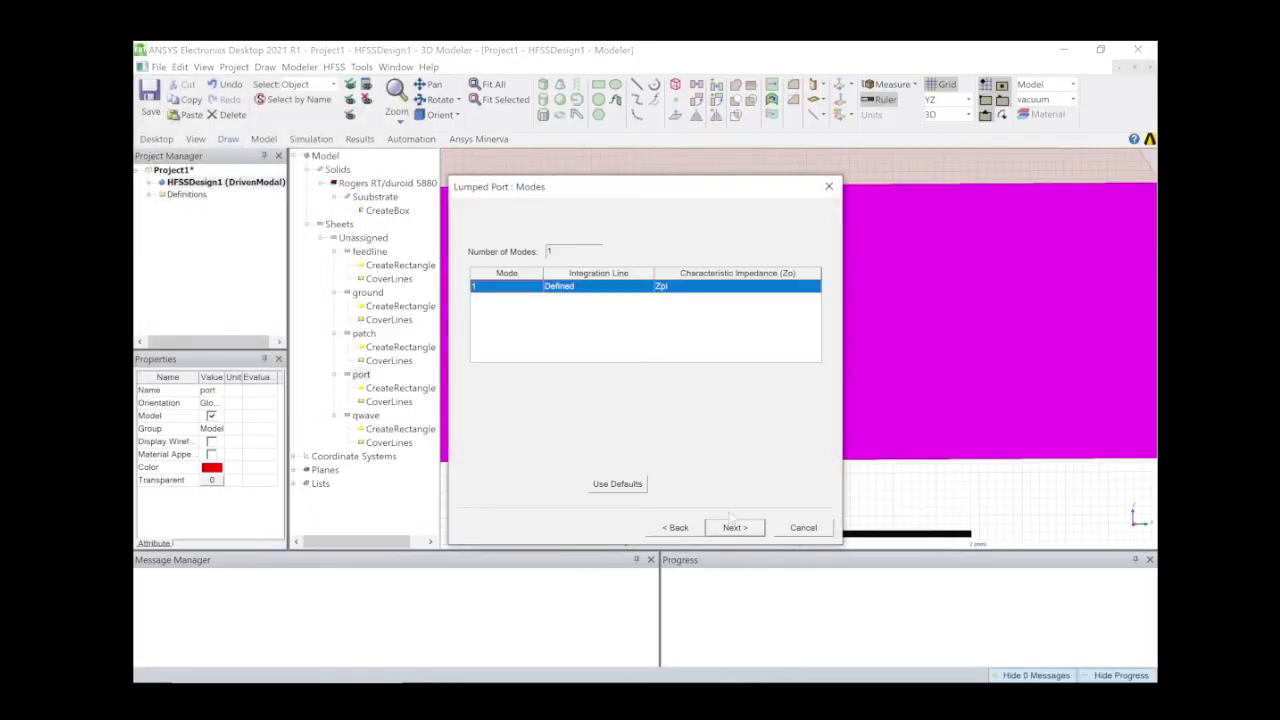
{"action": "left_click", "coordinate": [735, 527]}
{"action": "left_click", "coordinate": [735, 527]}
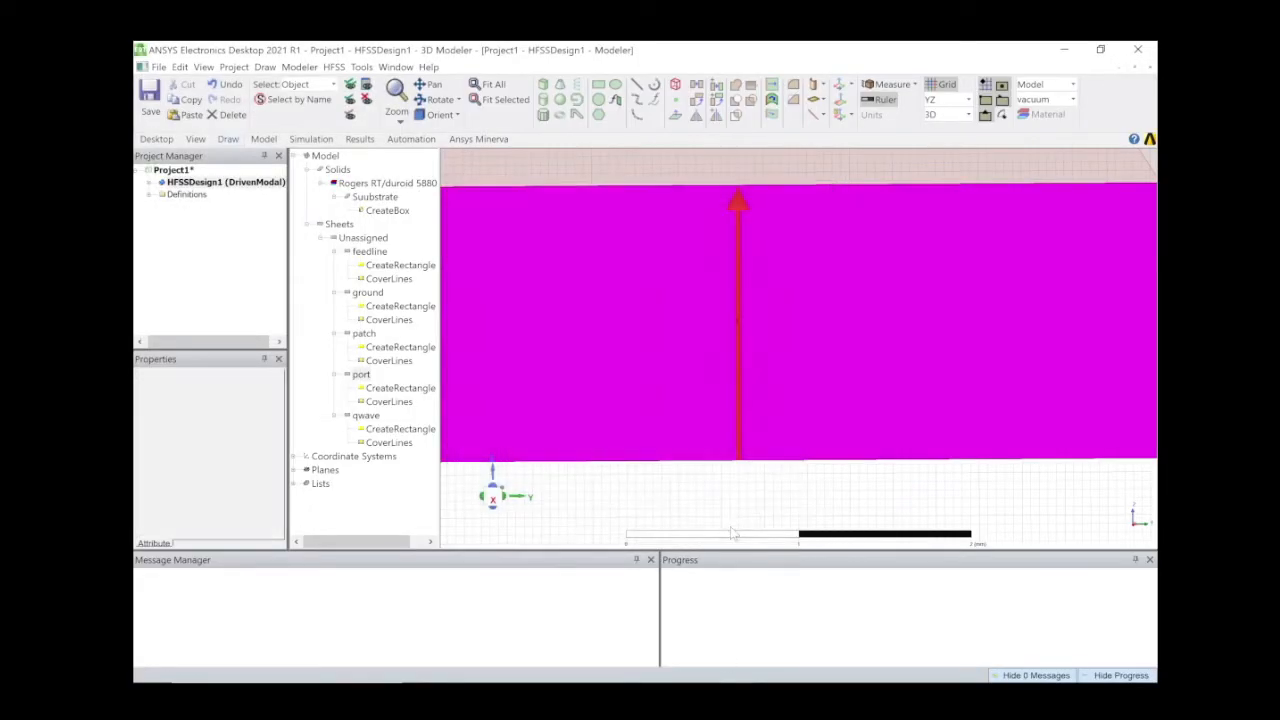
{"action": "left_click", "coordinate": [490, 84]}
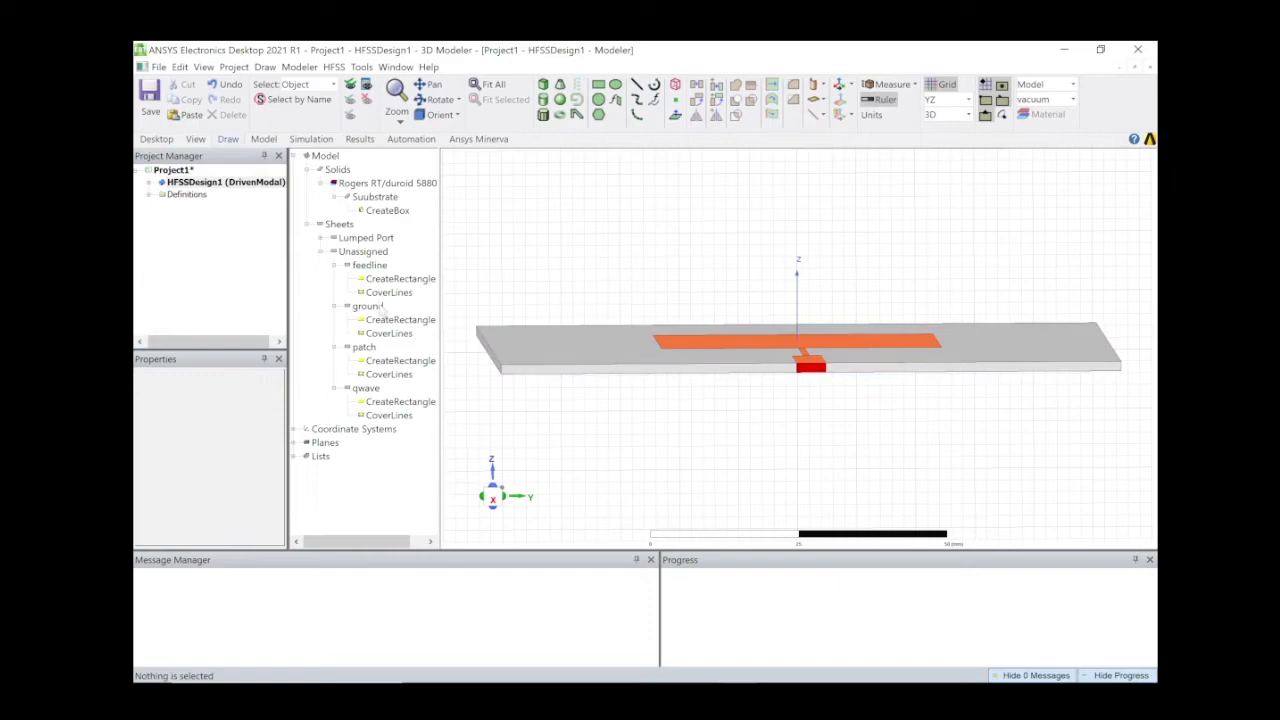
Select the patch, qwave and feedline sheets and assign them a Perfect E boundary.
{"action": "left_click", "coordinate": [364, 347]}
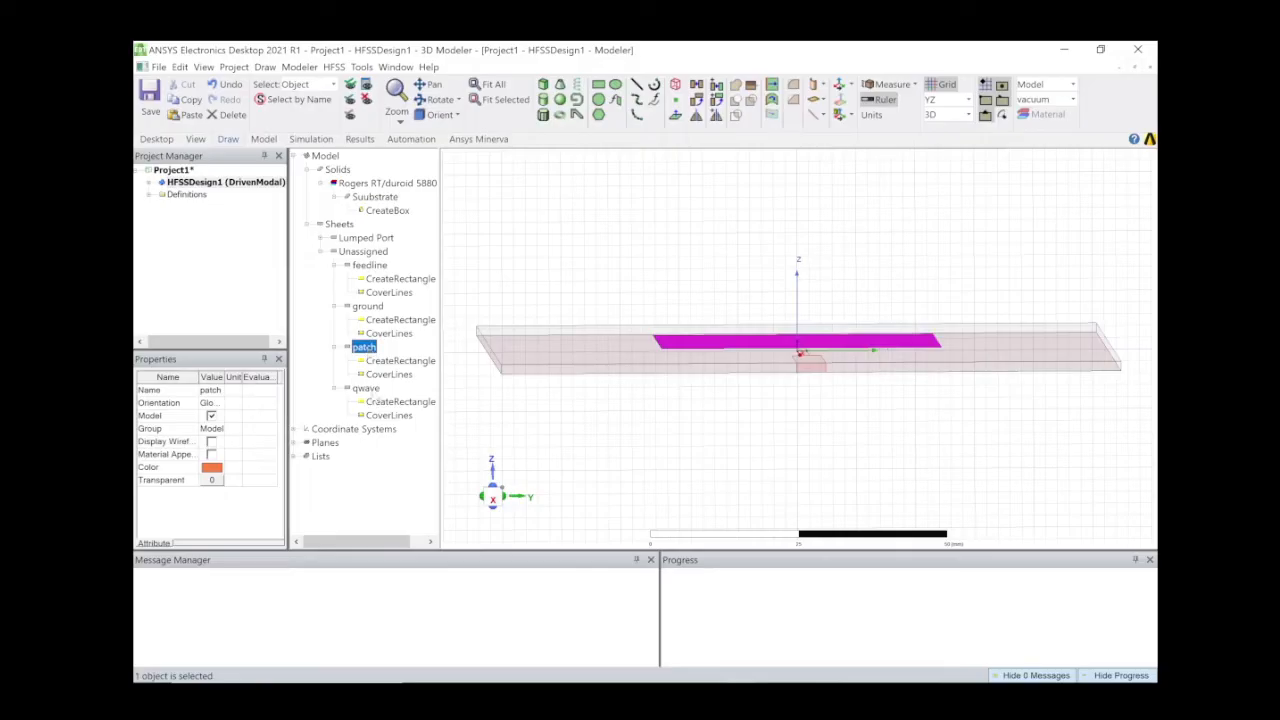
{"action": "left_click", "coordinate": [370, 389], "text": "ctrl"}
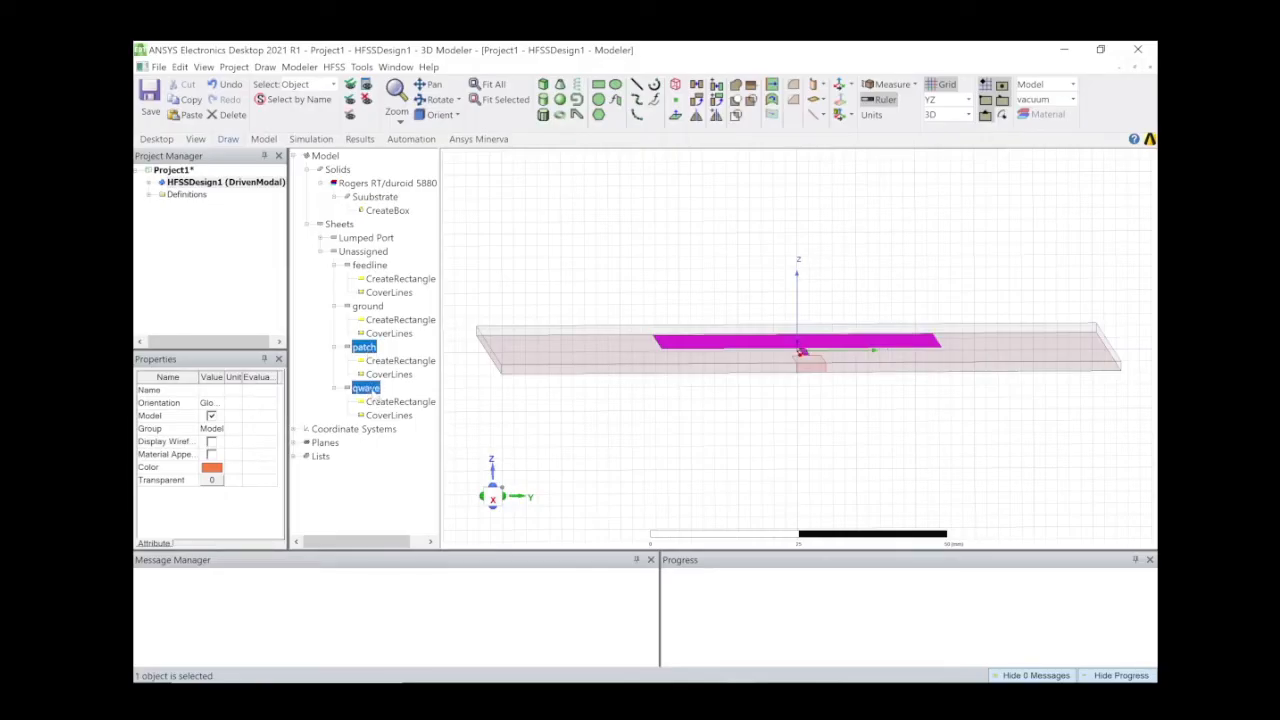
{"action": "left_click", "coordinate": [370, 265], "text": "ctrl"}
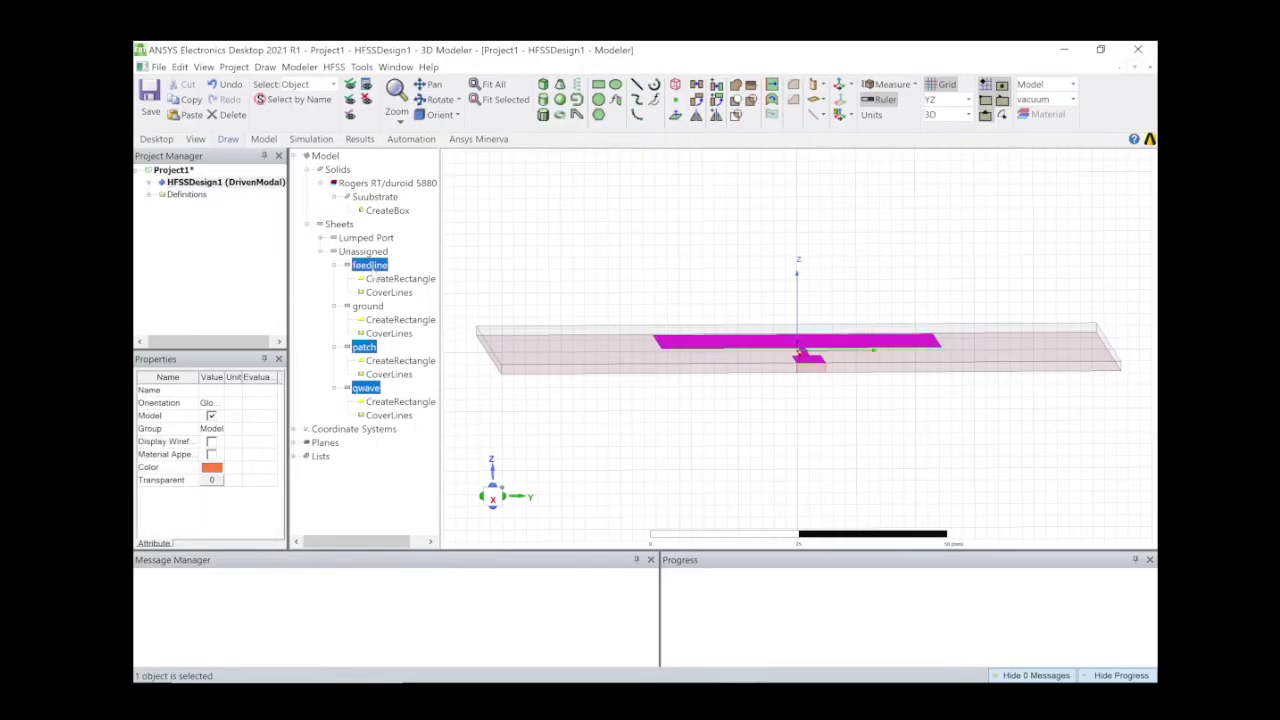
{"action": "mouse_move", "coordinate": [734, 406]}
{"action": "middle_mouse_down"}
{"action": "mouse_move", "coordinate": [726, 427]}
{"action": "mouse_move", "coordinate": [727, 416]}
{"action": "middle_mouse_up"}
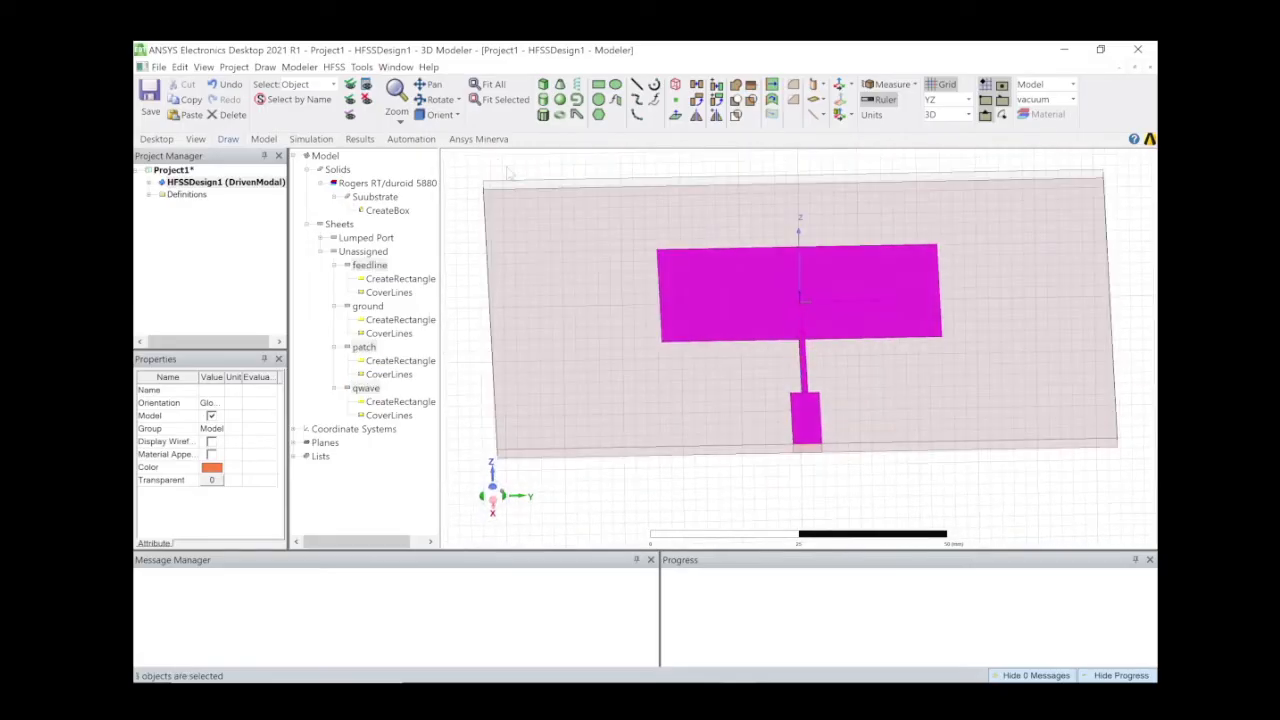
{"action": "right_click", "coordinate": [362, 390]}
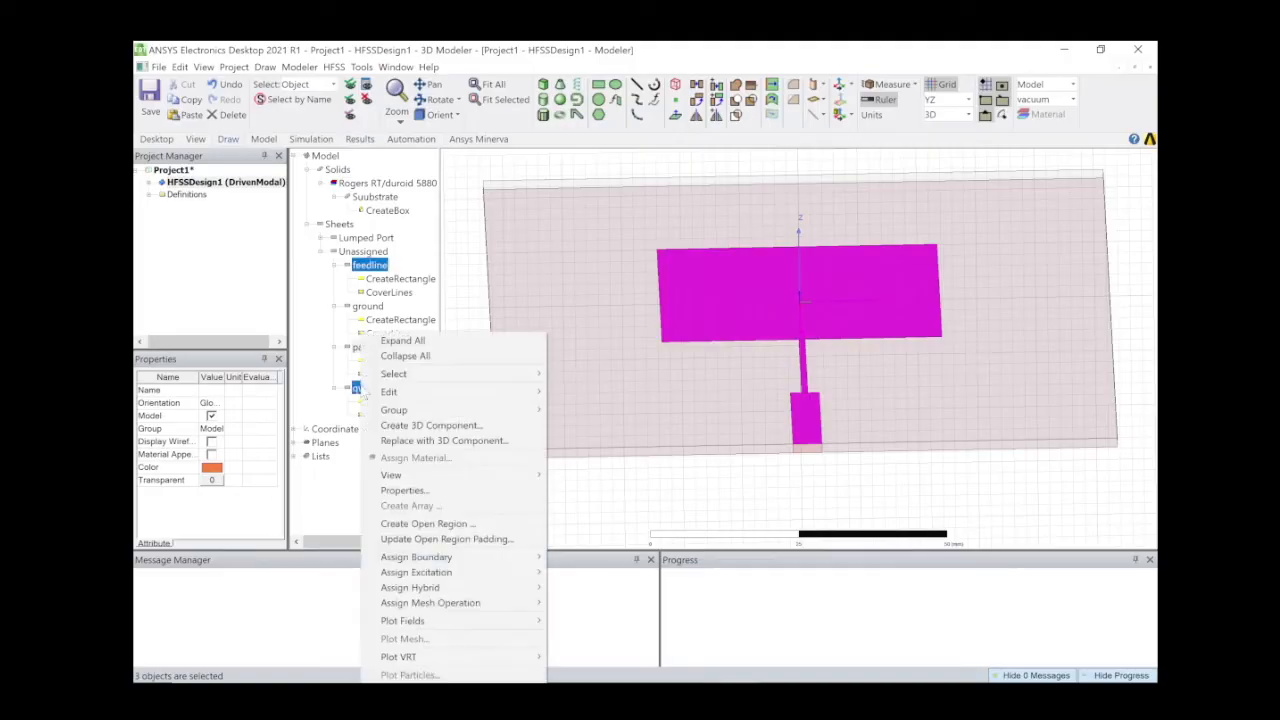
{"action": "mouse_move", "coordinate": [518, 567]}
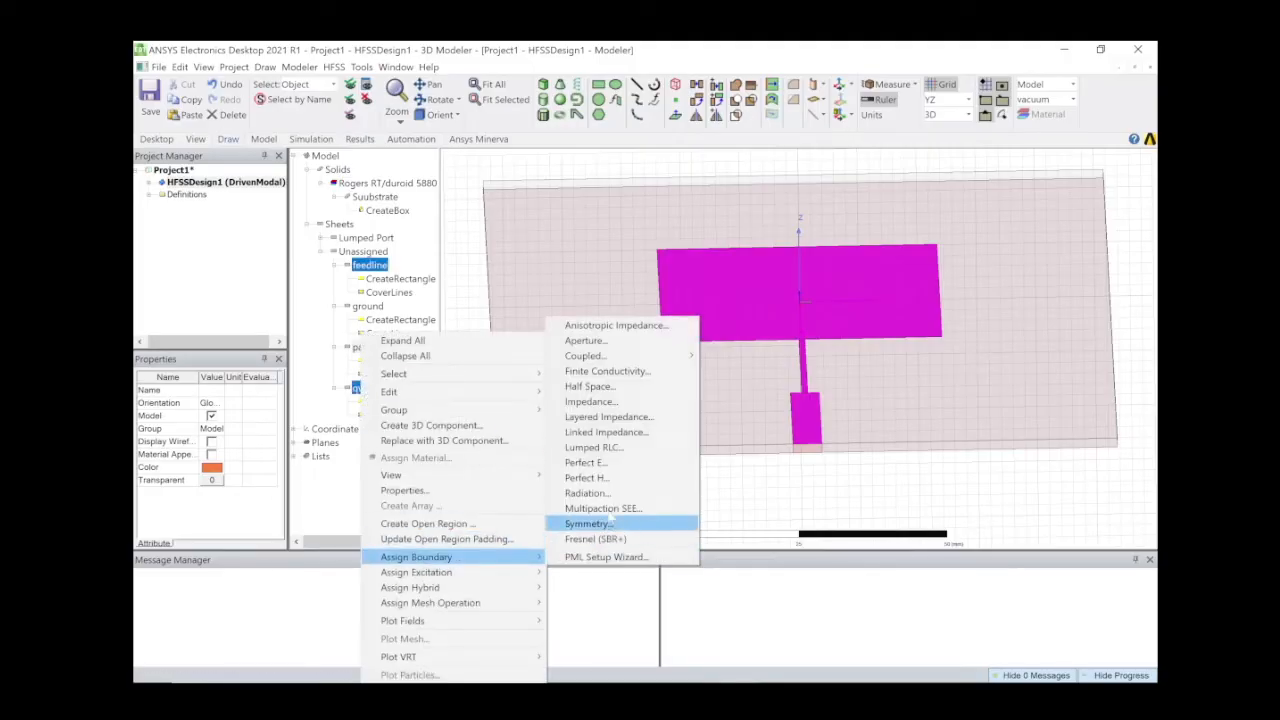
{"action": "left_click", "coordinate": [600, 465]}
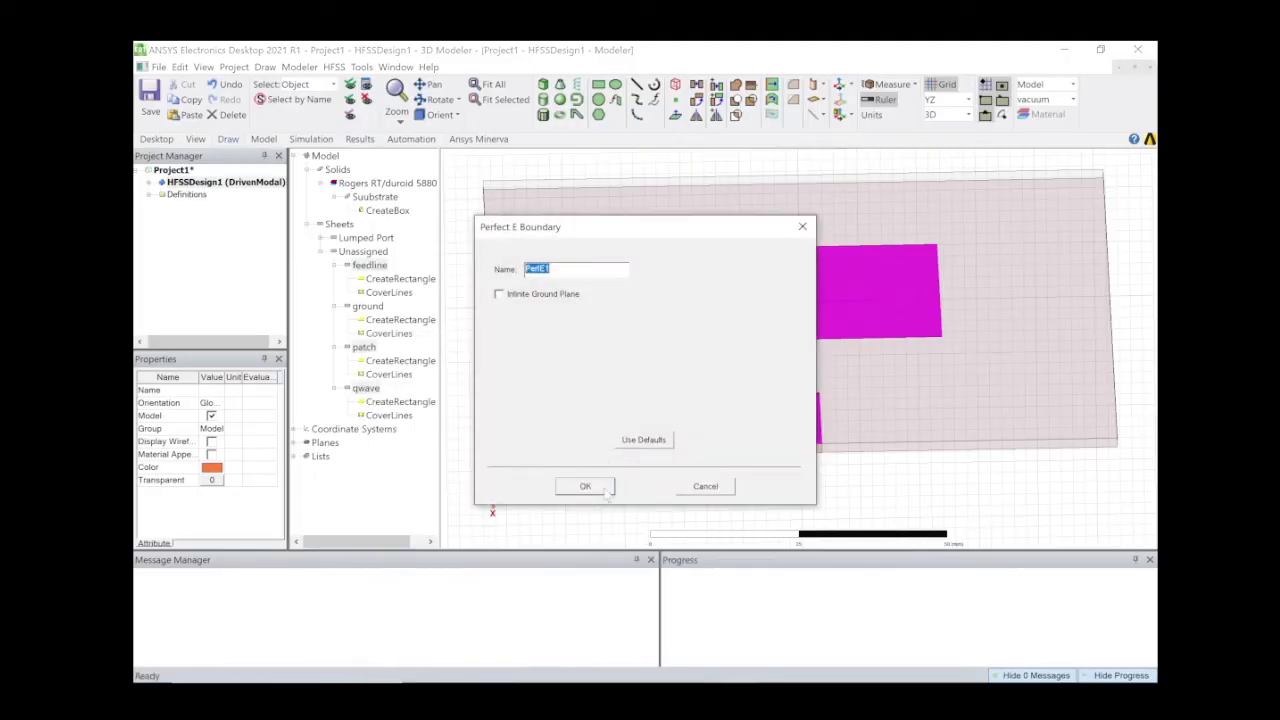
{"action": "left_click", "coordinate": [585, 486]}
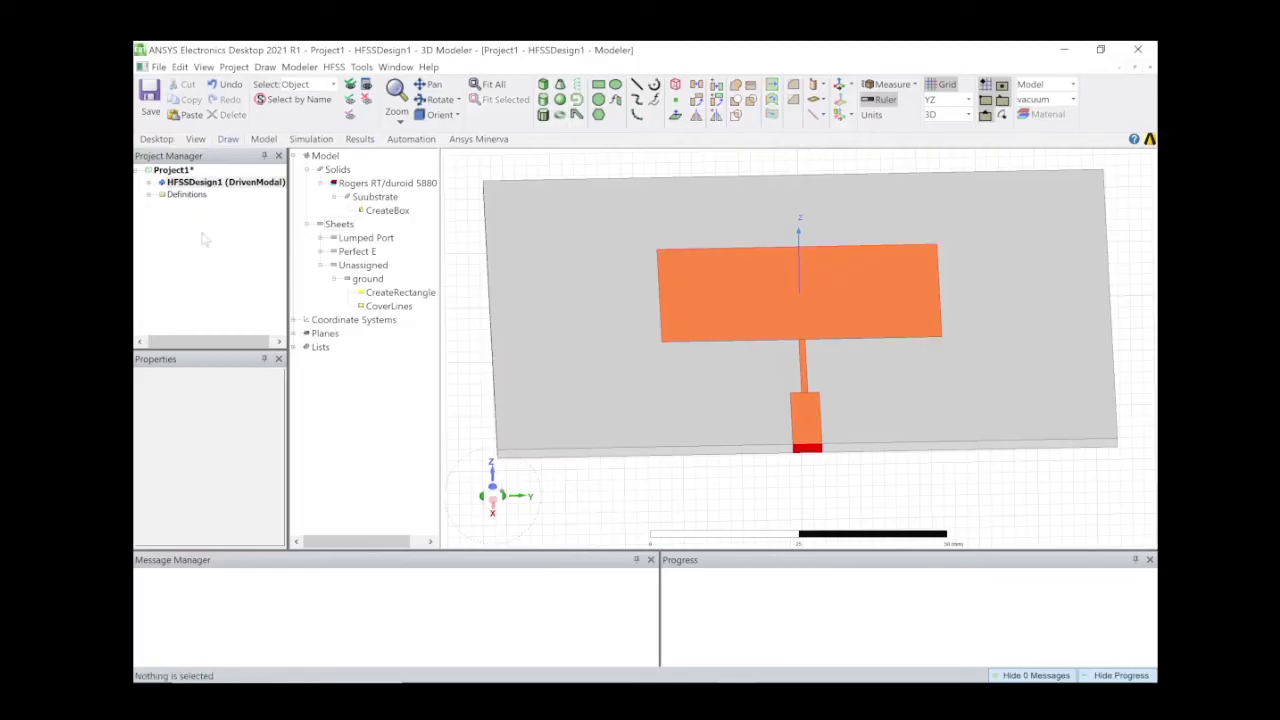
{"action": "left_click", "coordinate": [149, 183]}
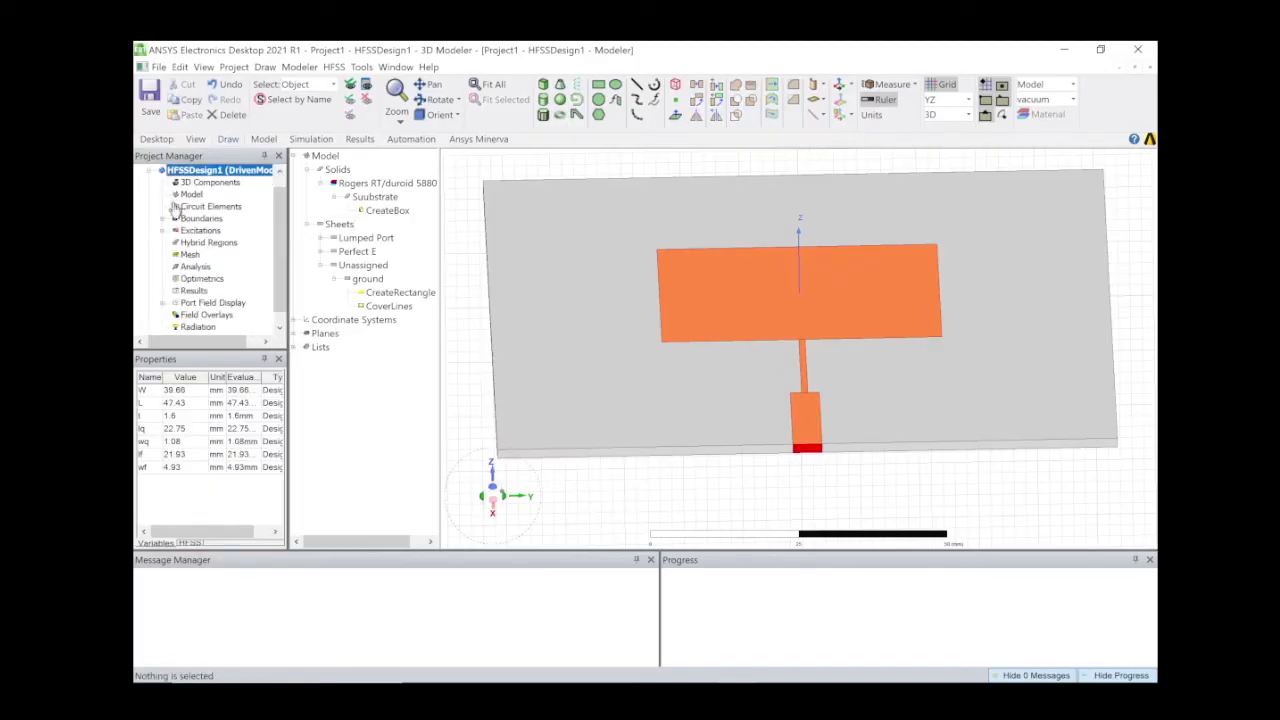
Check boundary PerfE1 and lumped port 1 under Boundaries and Excitations, then view design variables.
{"action": "left_click", "coordinate": [163, 219]}
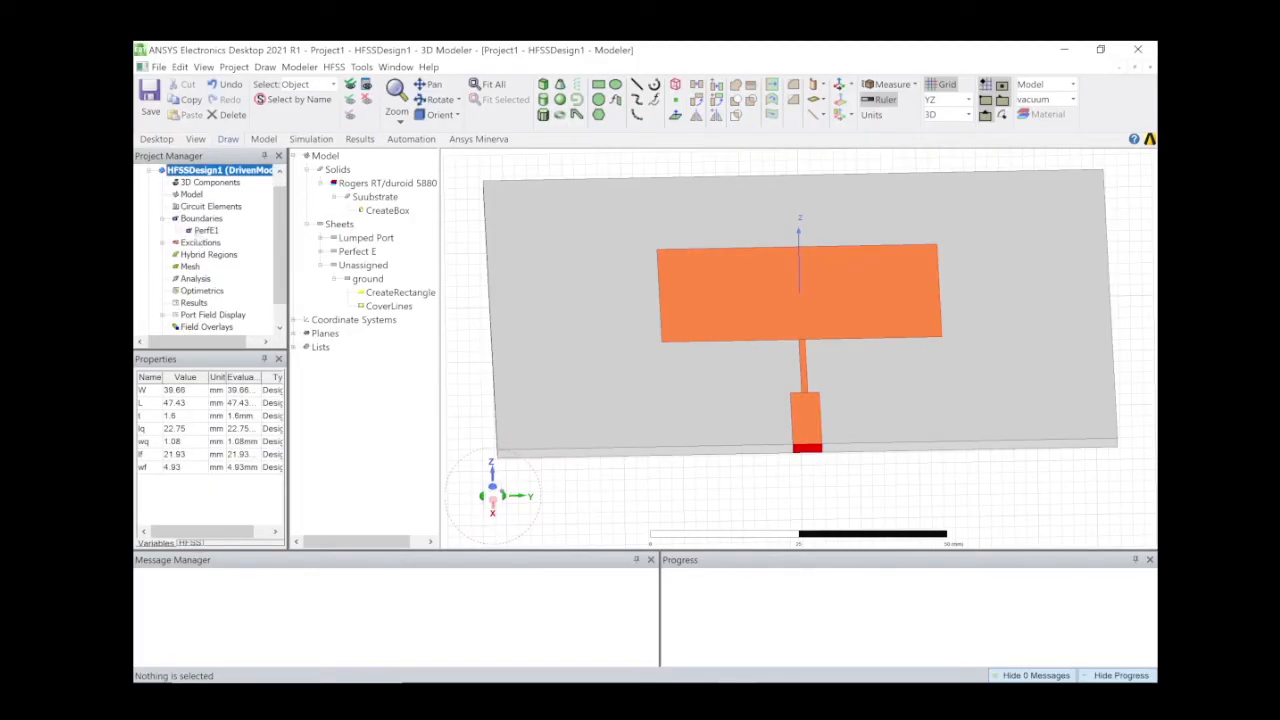
{"action": "left_click", "coordinate": [204, 231]}
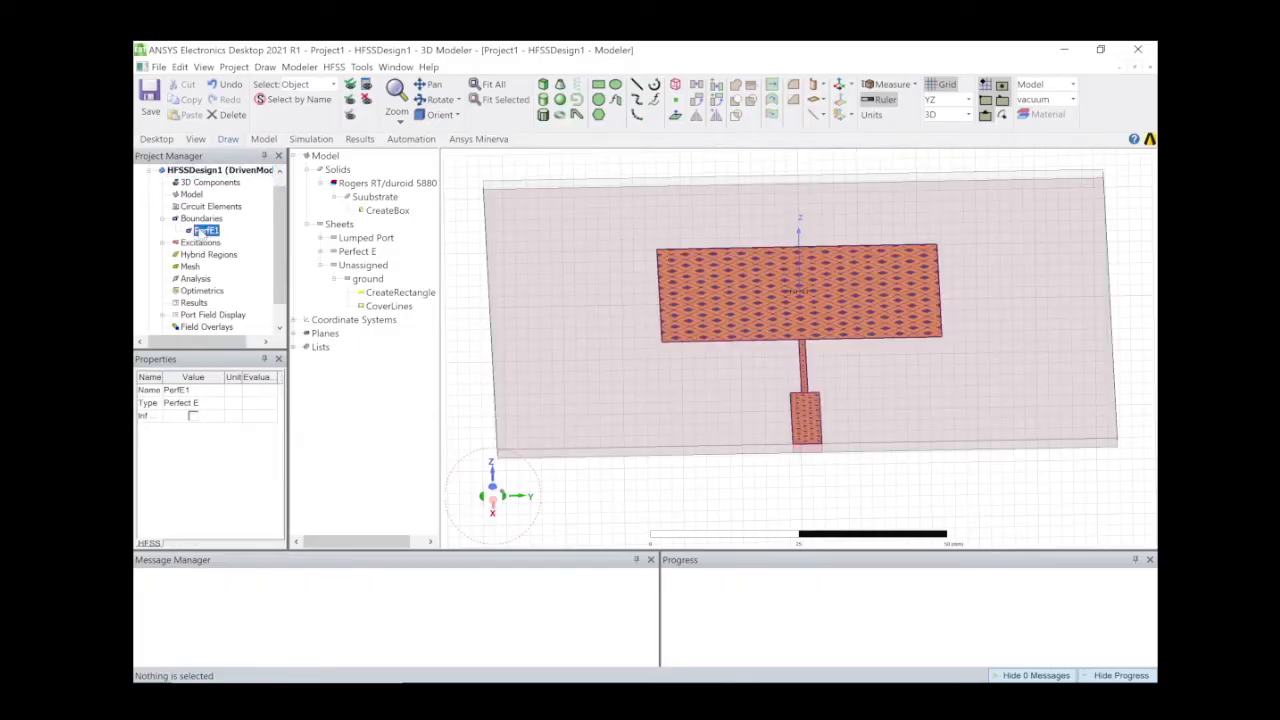
{"action": "left_click", "coordinate": [163, 243]}
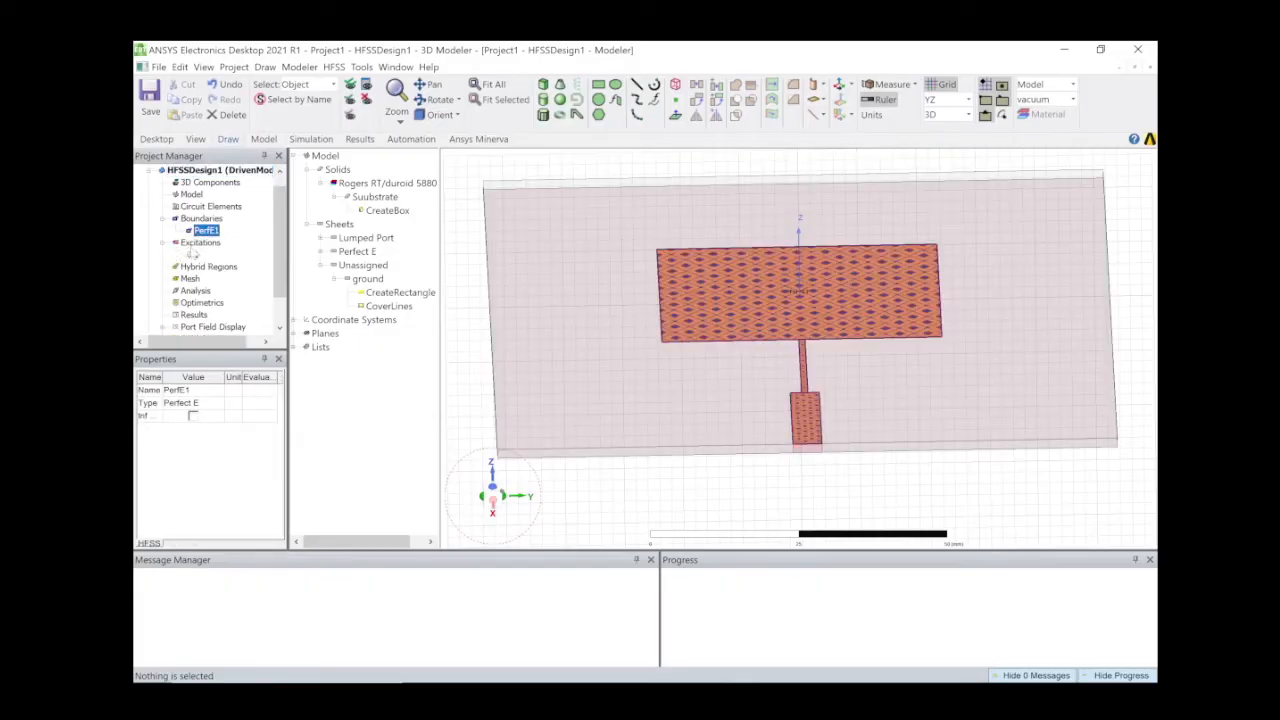
{"action": "left_click", "coordinate": [193, 255]}
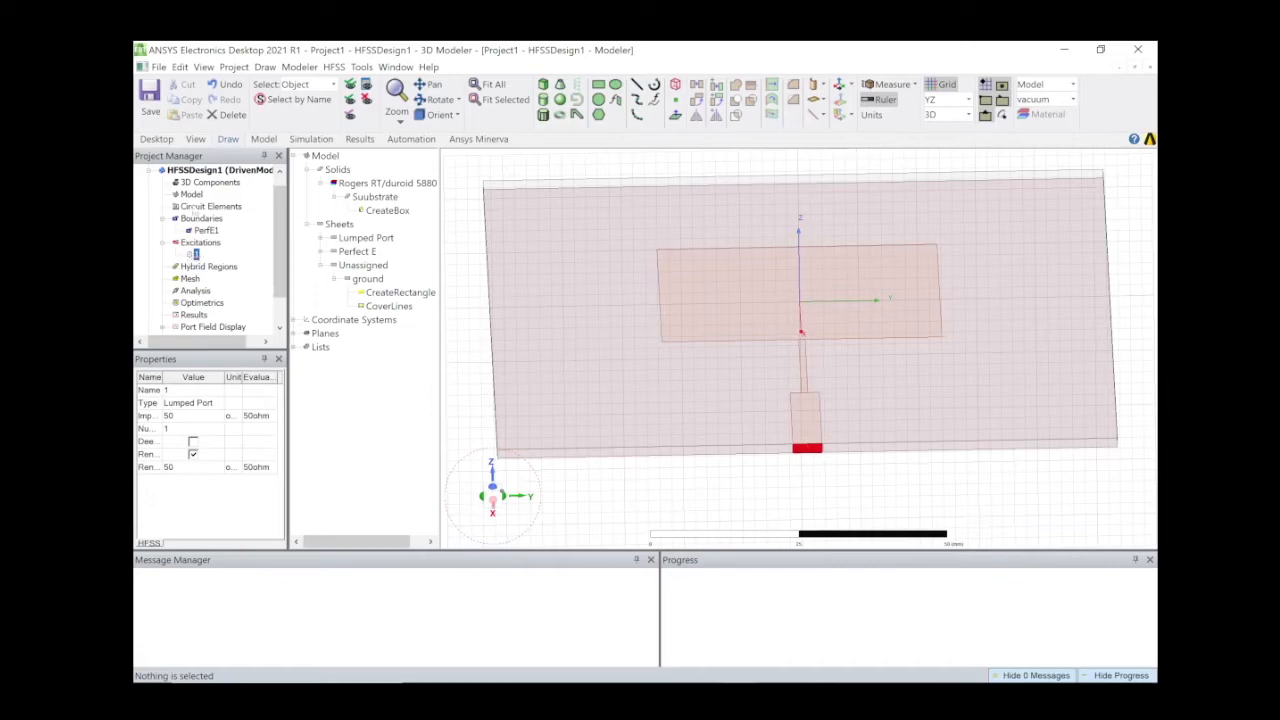
{"action": "left_click", "coordinate": [210, 170]}
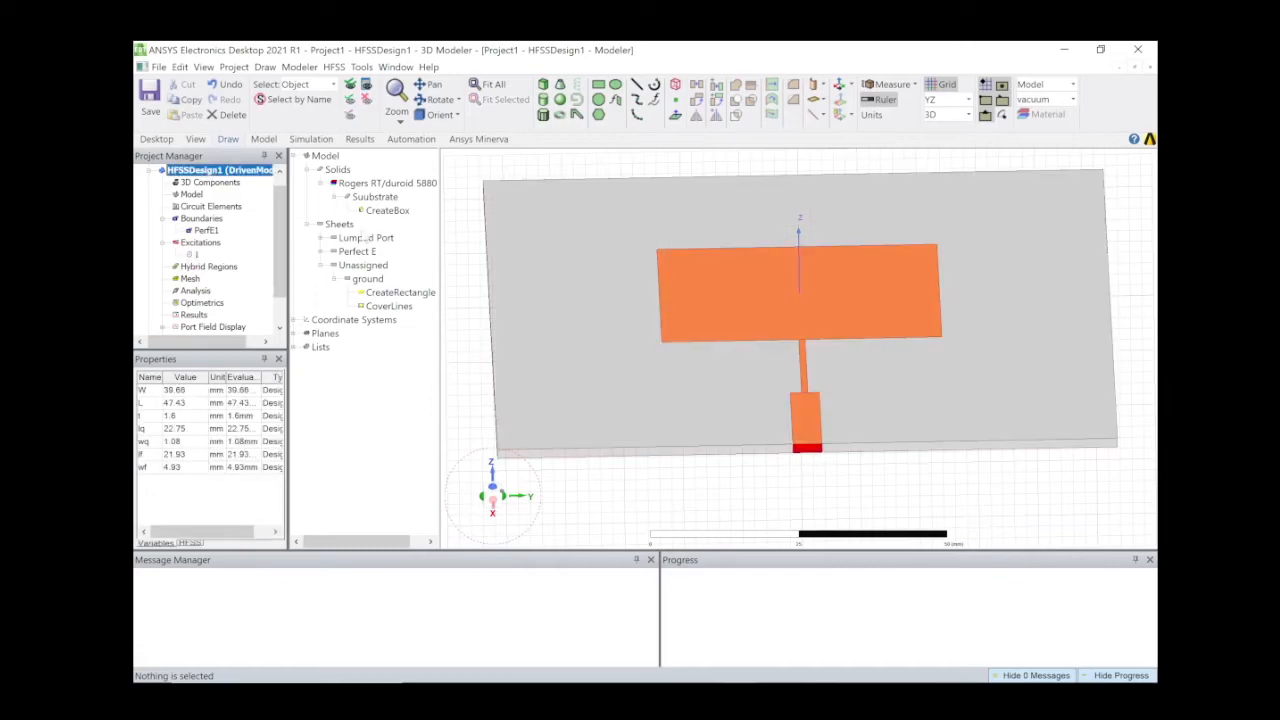
{"action": "left_click", "coordinate": [367, 279]}
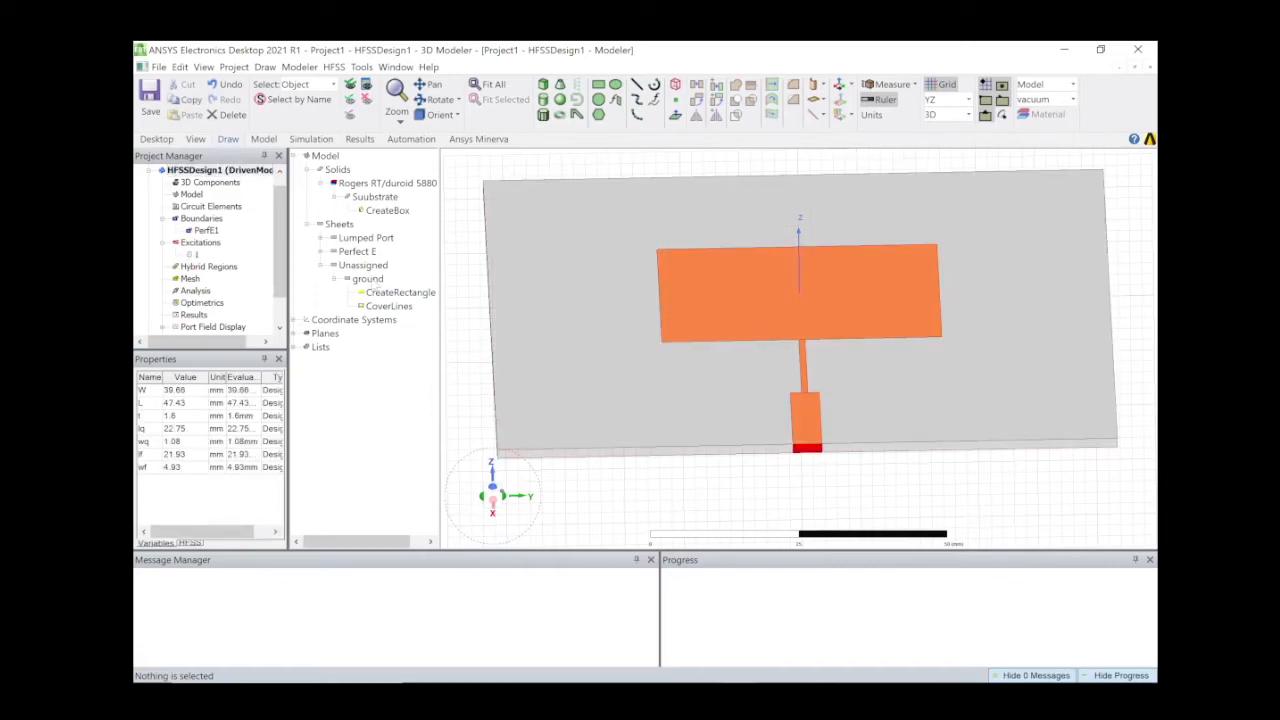
Assign the ground sheet a Perfect E boundary named PerfE2, then clear the model highlight.
{"action": "right_click", "coordinate": [368, 280]}
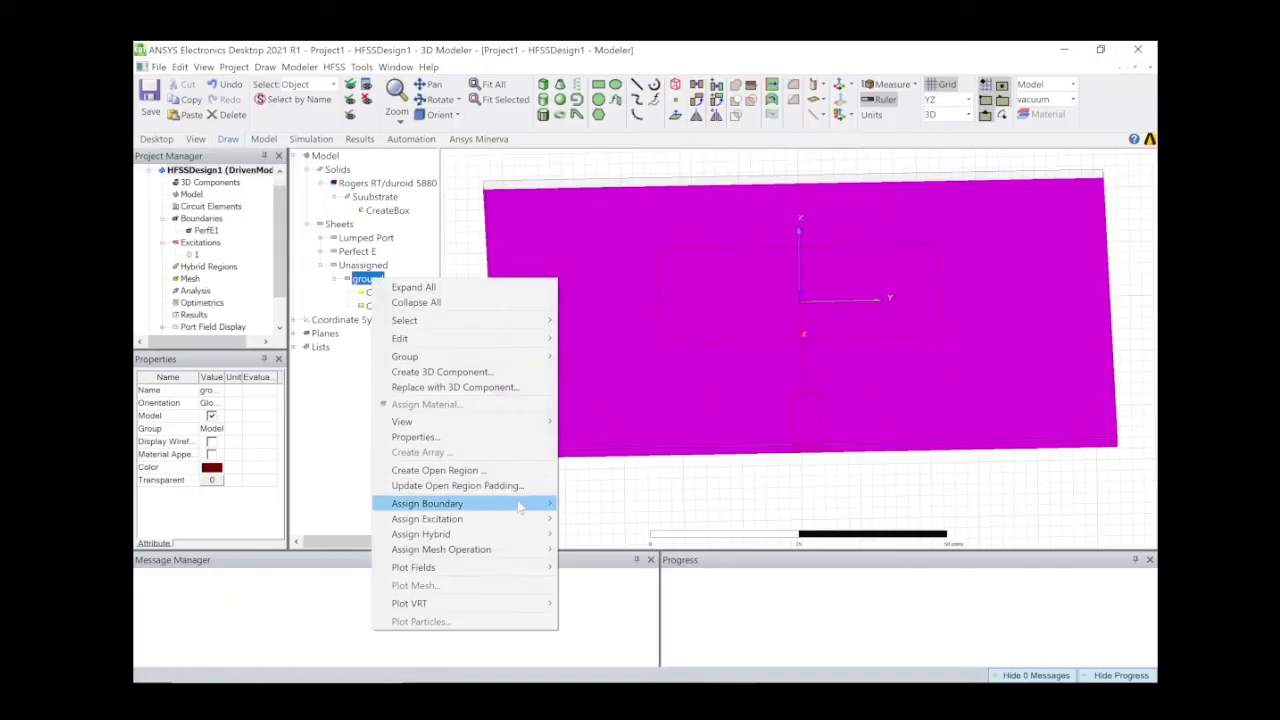
{"action": "mouse_move", "coordinate": [522, 505]}
{"action": "left_click", "coordinate": [602, 410]}
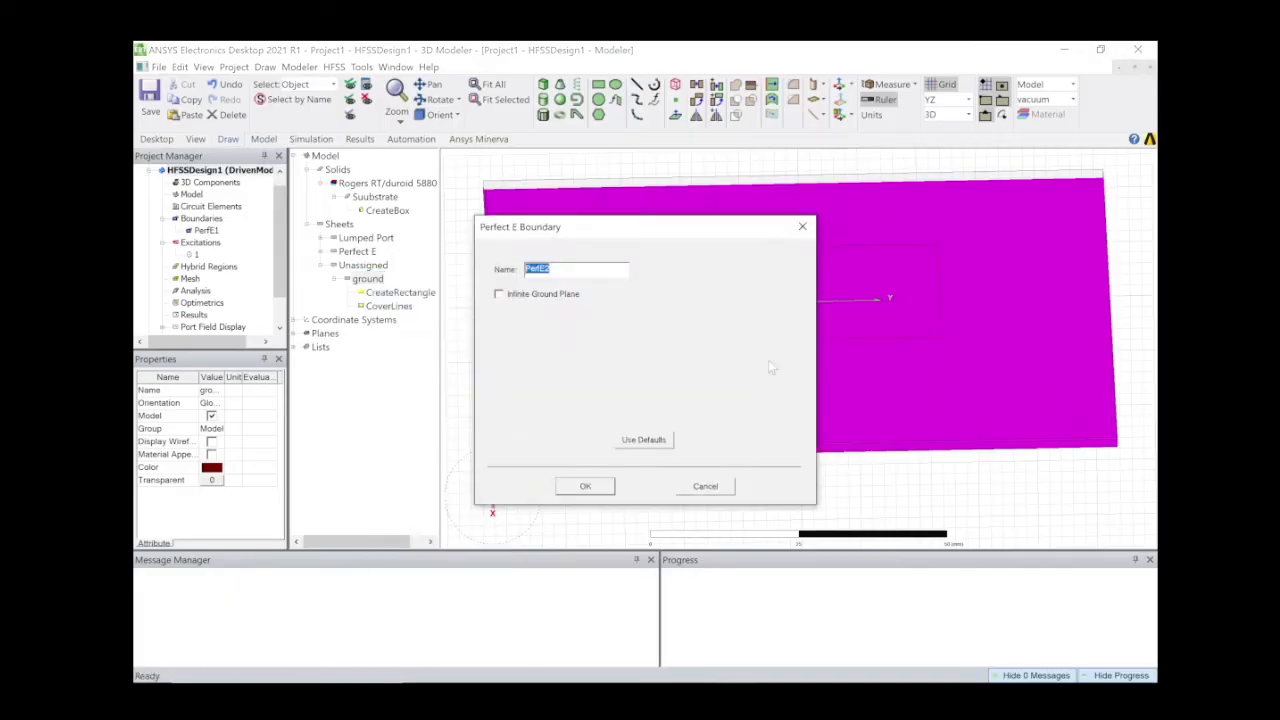
{"action": "left_click", "coordinate": [600, 486]}
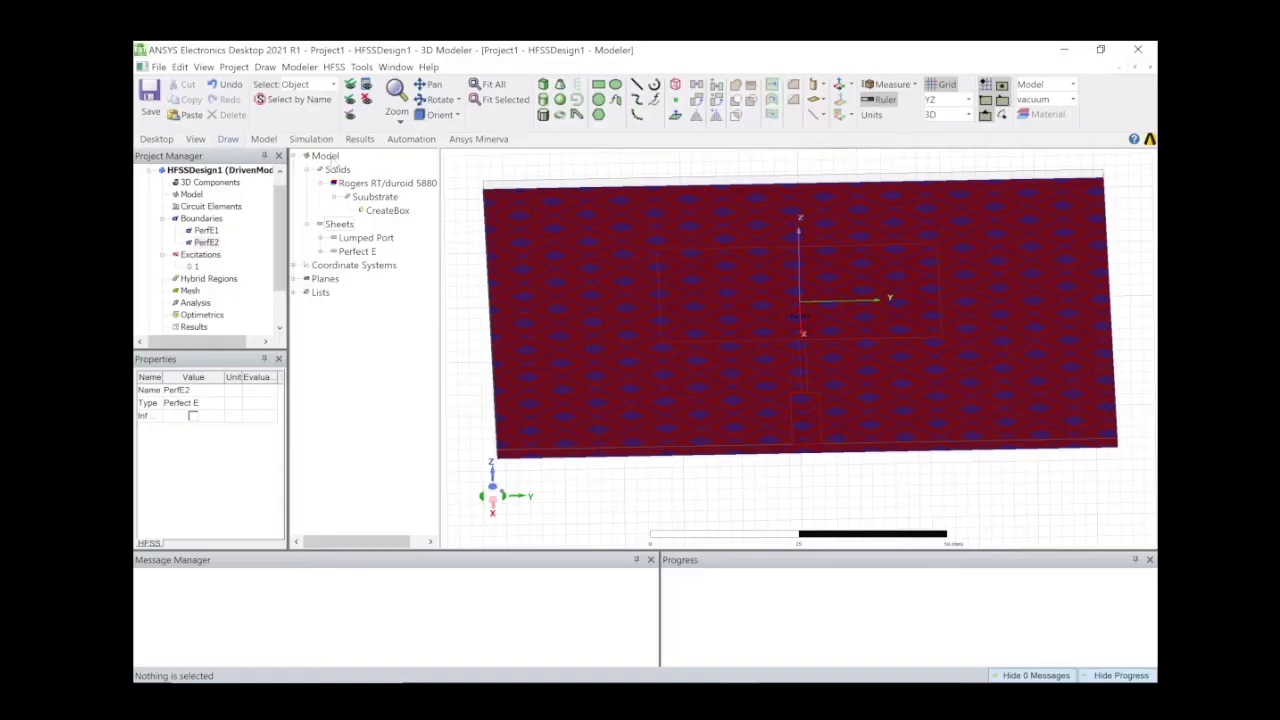
{"action": "left_click", "coordinate": [337, 170]}
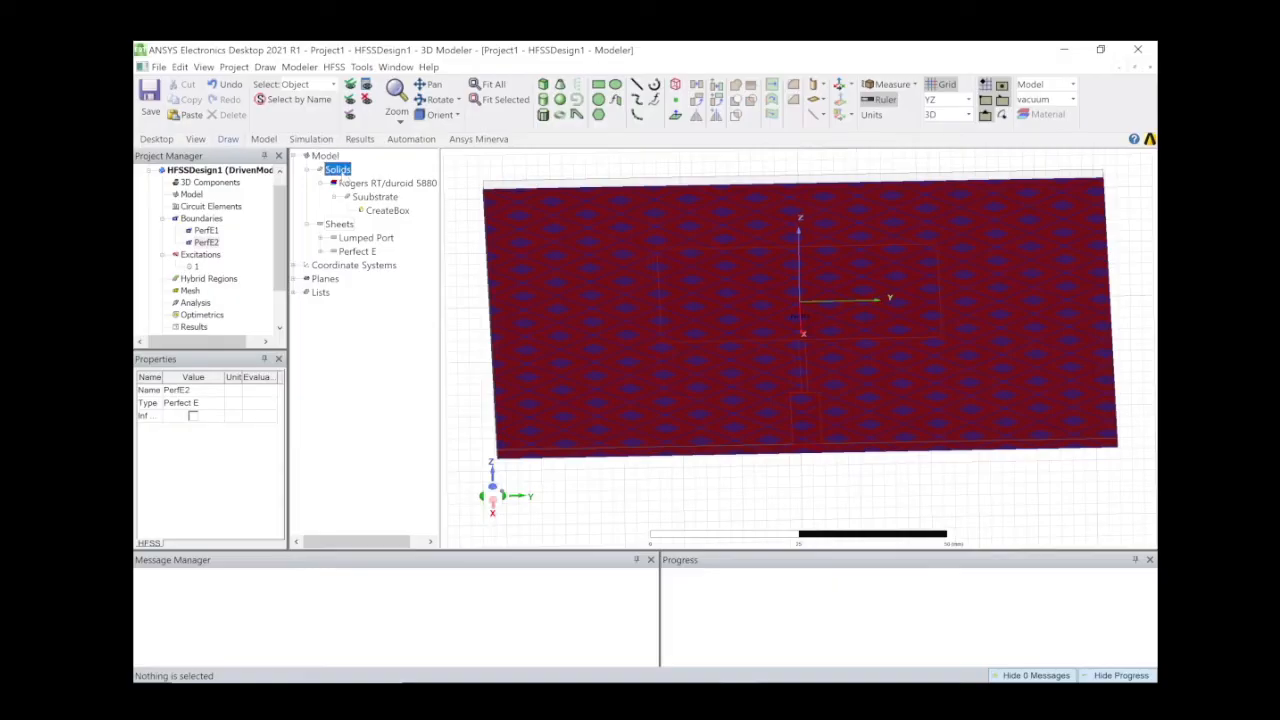
{"action": "left_click", "coordinate": [238, 171]}
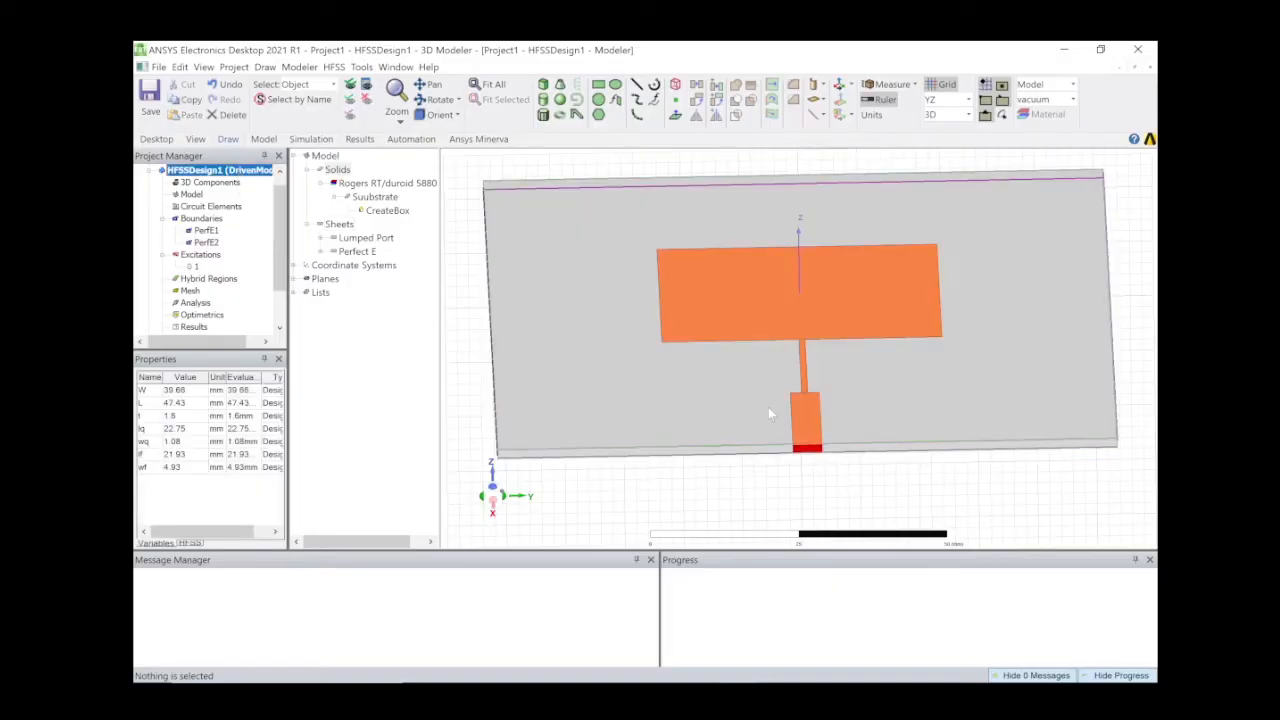
Zoom out, switch the drawing plane to XY, tilt the view and start a new box.
{"action": "scroll", "coordinate": [661, 298], "scroll_direction": "down", "scroll_amount": 5}
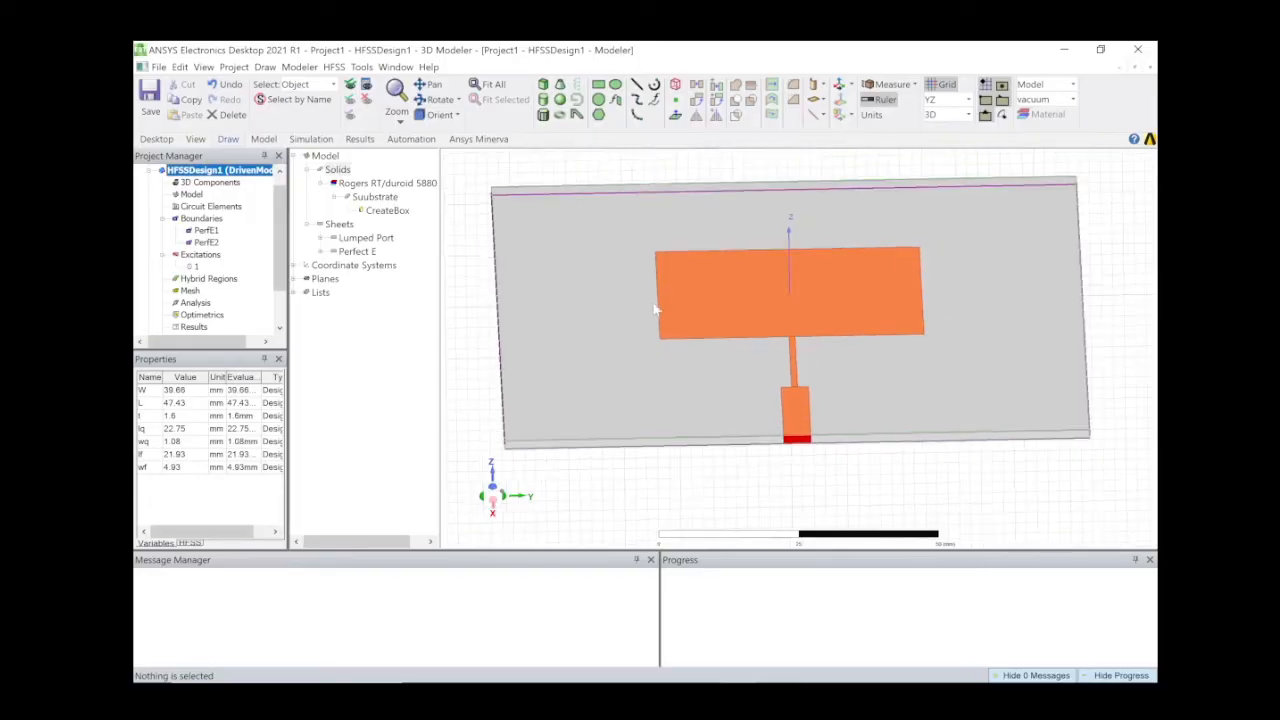
{"action": "left_click", "coordinate": [967, 101]}
{"action": "left_click", "coordinate": [948, 114]}
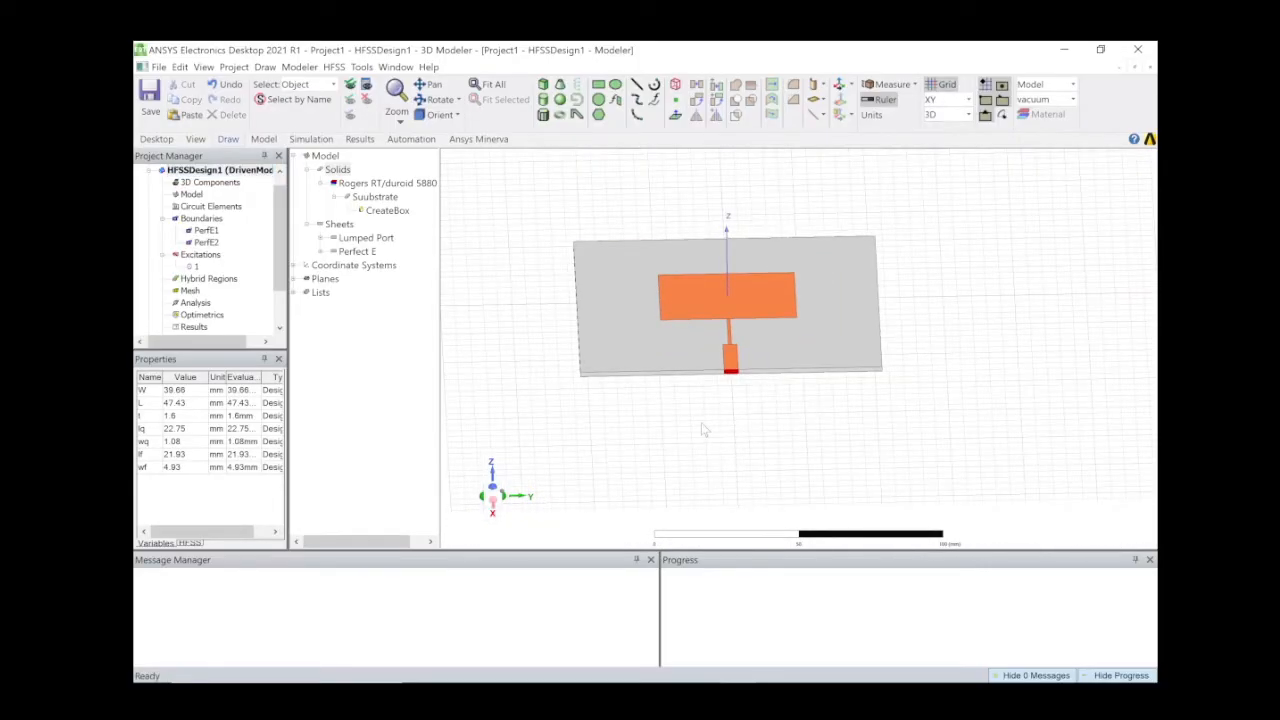
{"action": "middle_click_drag", "start_coordinate": [702, 424], "coordinate": [708, 413]}
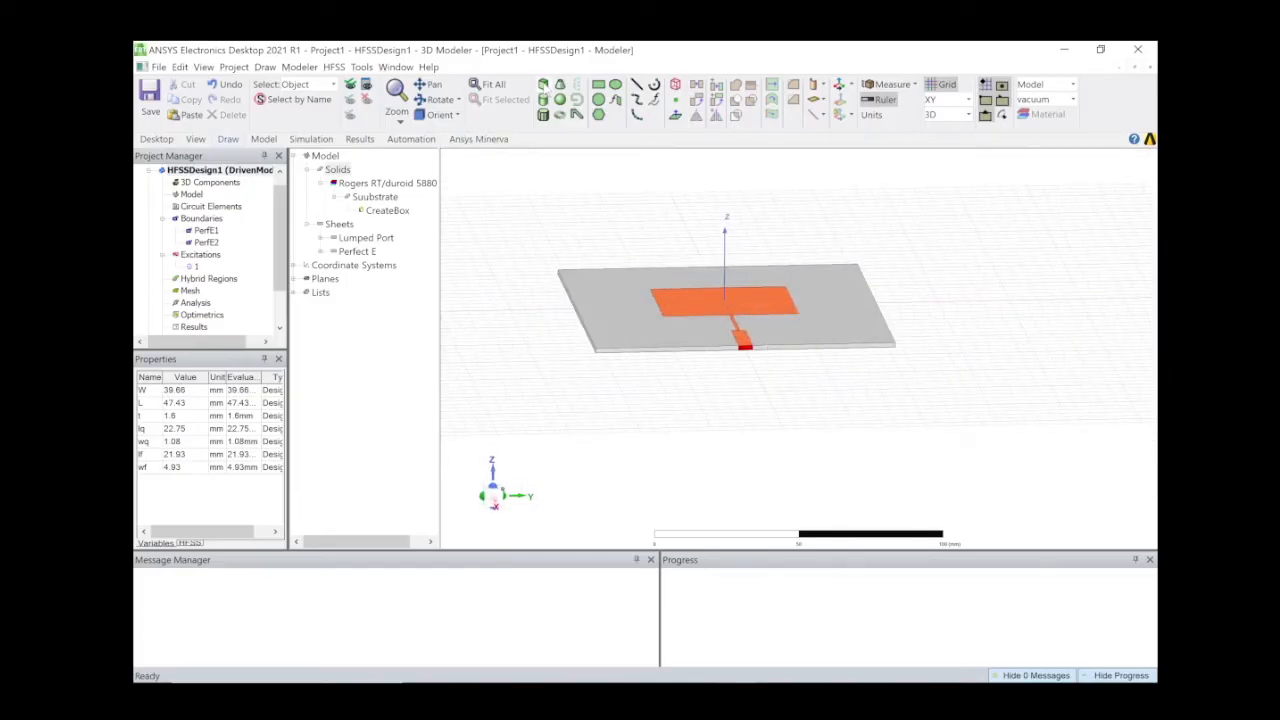
{"action": "left_click", "coordinate": [543, 85]}
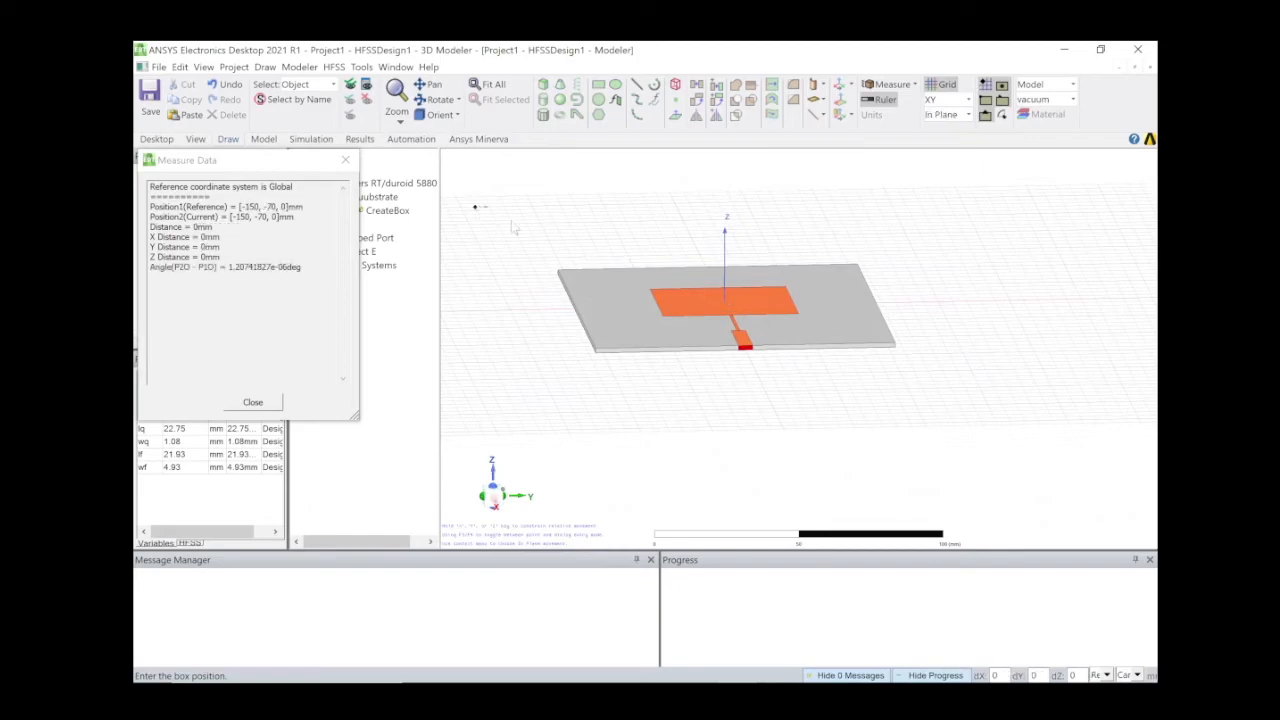
Draw a new box beside the substrate by placing its base corners and height.
{"action": "left_click", "coordinate": [476, 207]}
{"action": "left_click", "coordinate": [532, 257]}
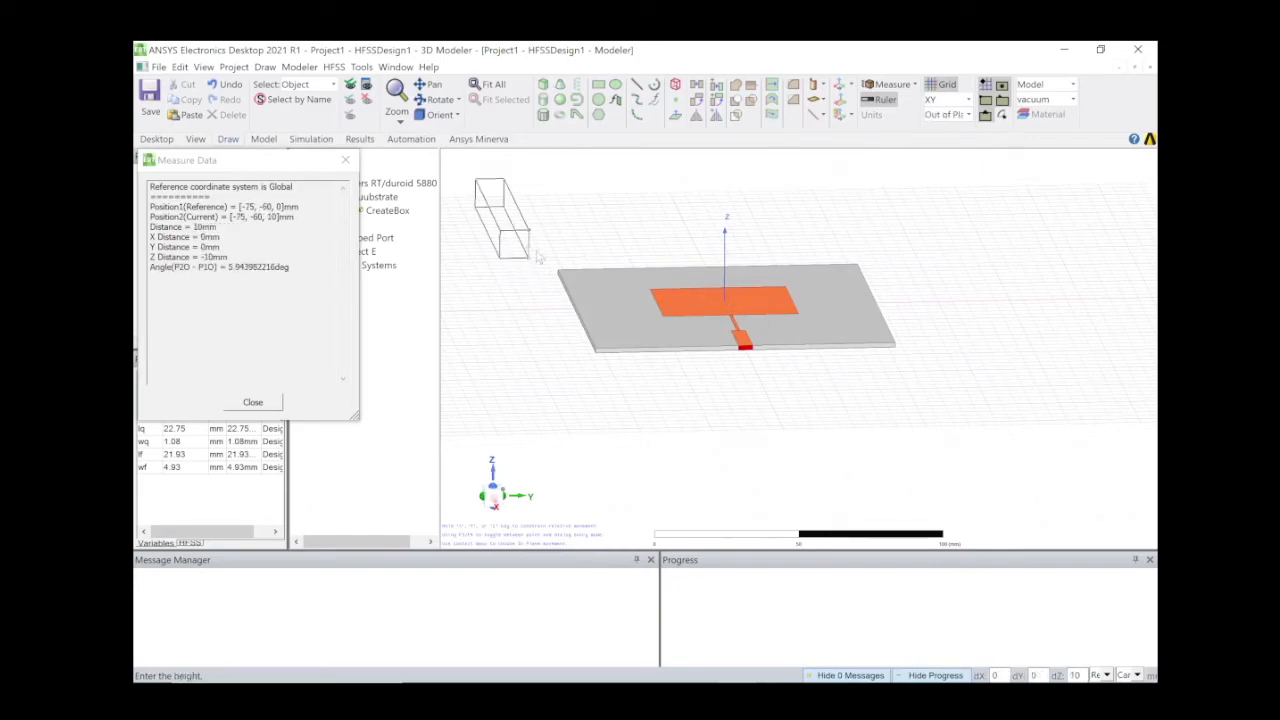
{"action": "left_click", "coordinate": [543, 237]}
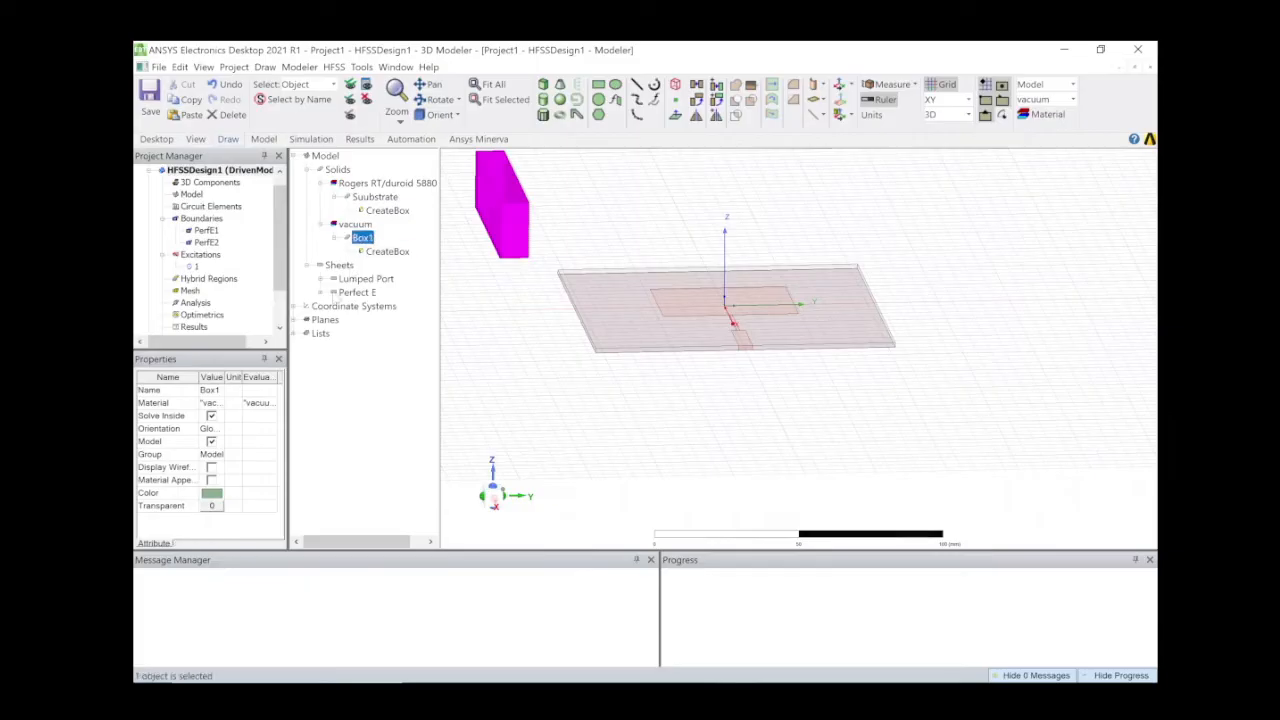
Rename the new box from Box1 to 'rad'.
{"action": "left_click", "coordinate": [210, 390]}
{"action": "type", "text": "rad"}
{"action": "key", "text": "Return"}
Edit rad's CreateBox to XSize 200, YSize 200, ZSize 30 mm at position -100, -100, -15.
{"action": "double_click", "coordinate": [388, 251]}
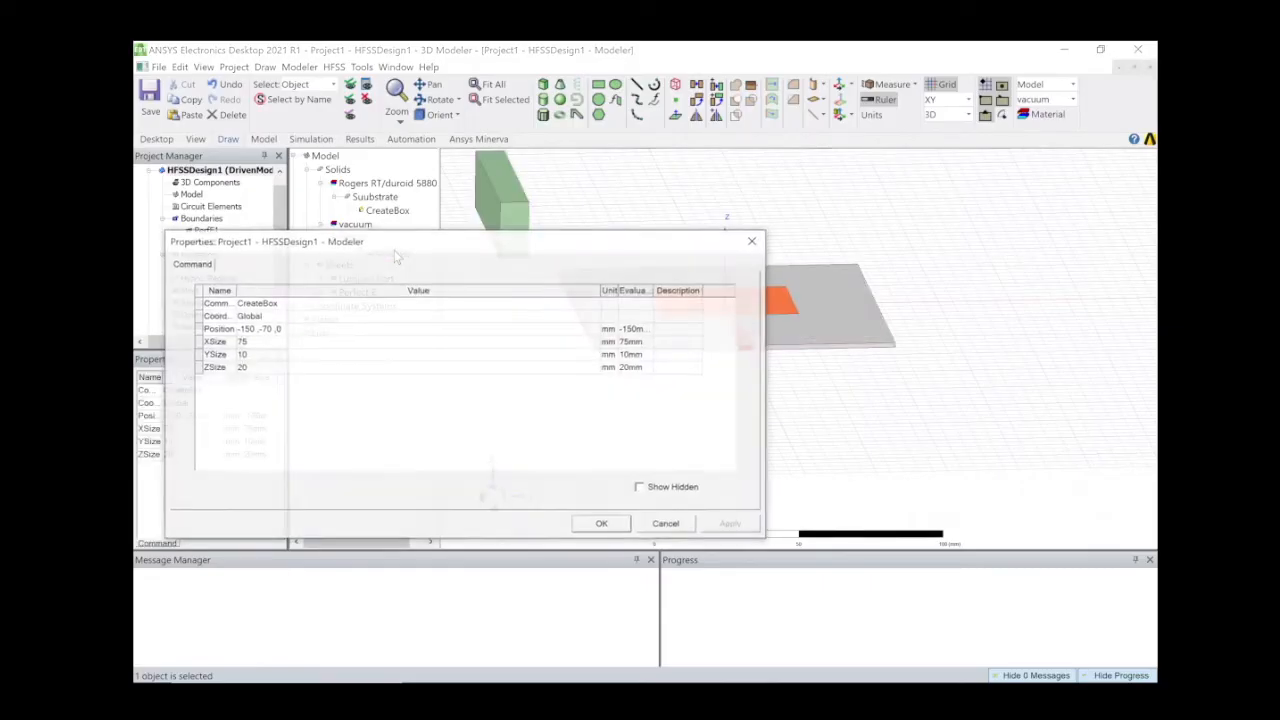
{"action": "left_click", "coordinate": [270, 342]}
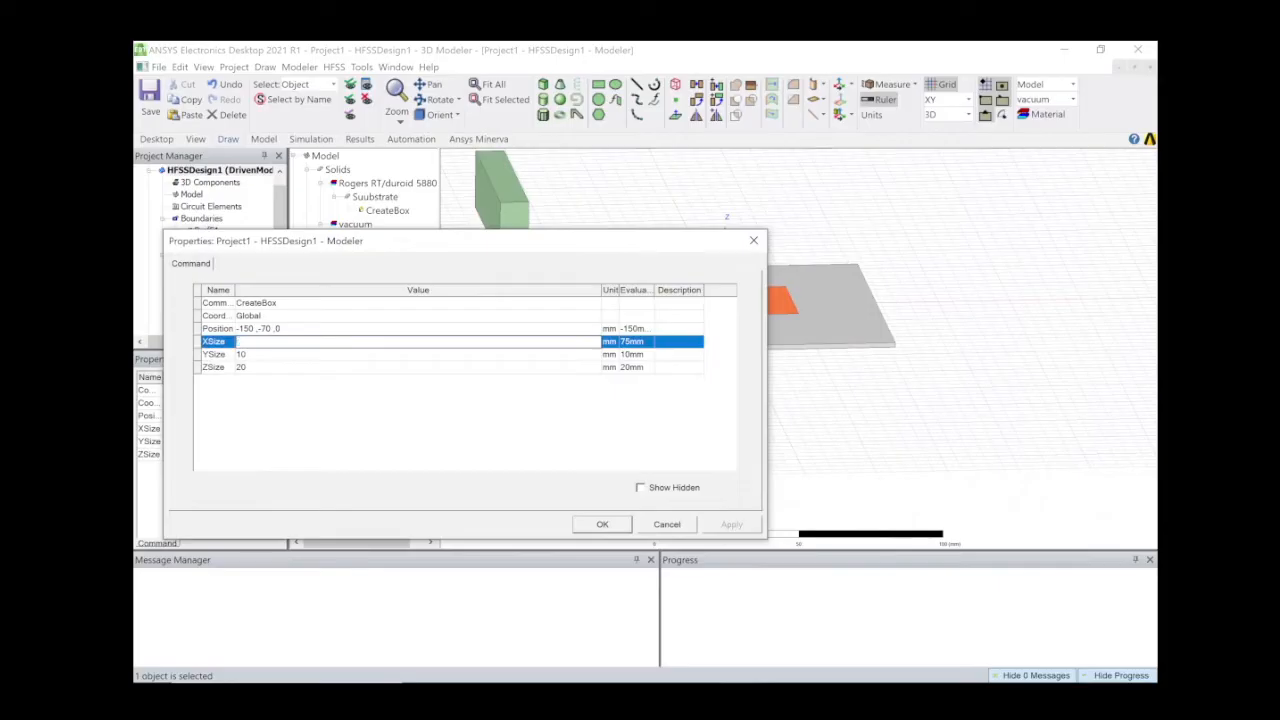
{"action": "type", "text": "200"}
{"action": "left_click", "coordinate": [314, 356]}
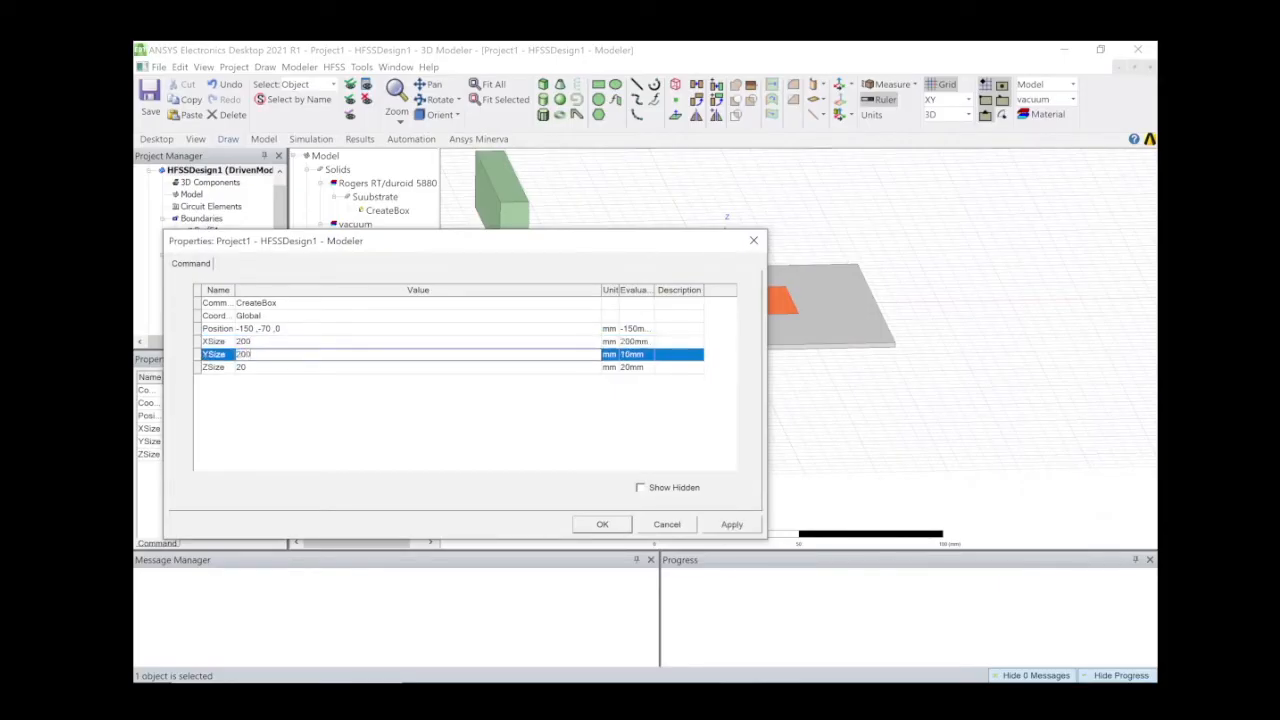
{"action": "left_click", "coordinate": [300, 368]}
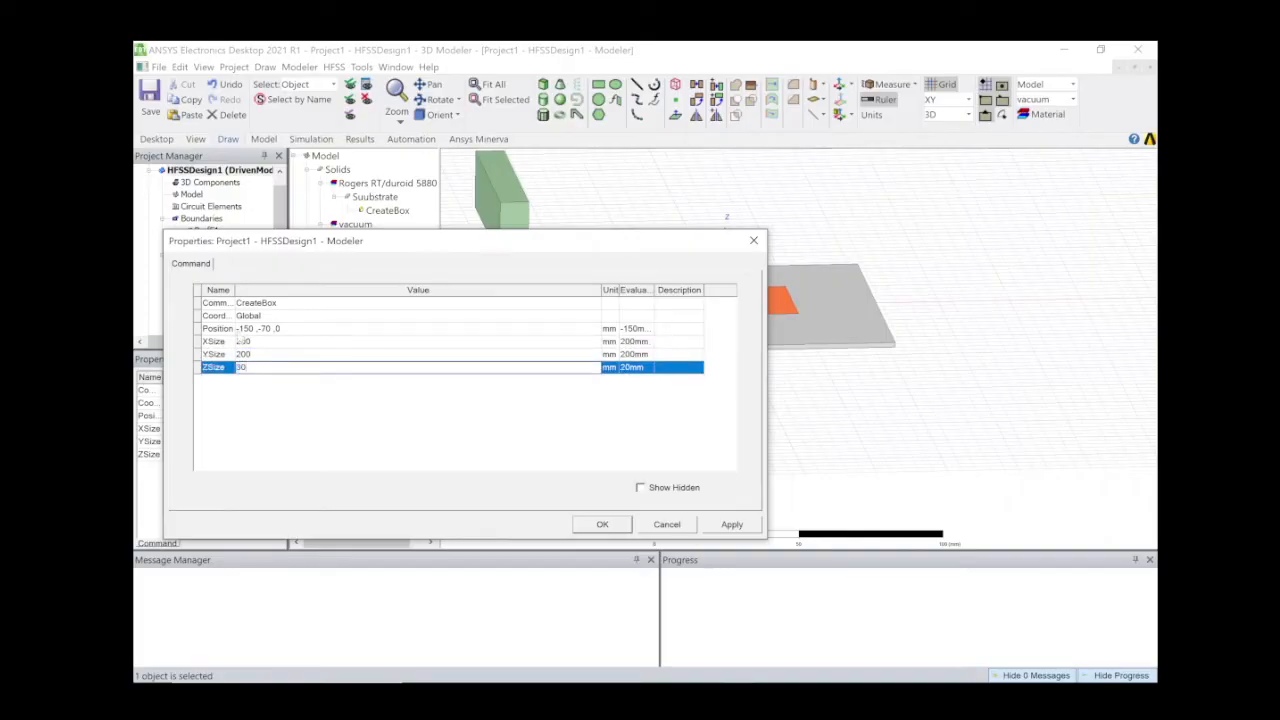
{"action": "left_click", "coordinate": [258, 329]}
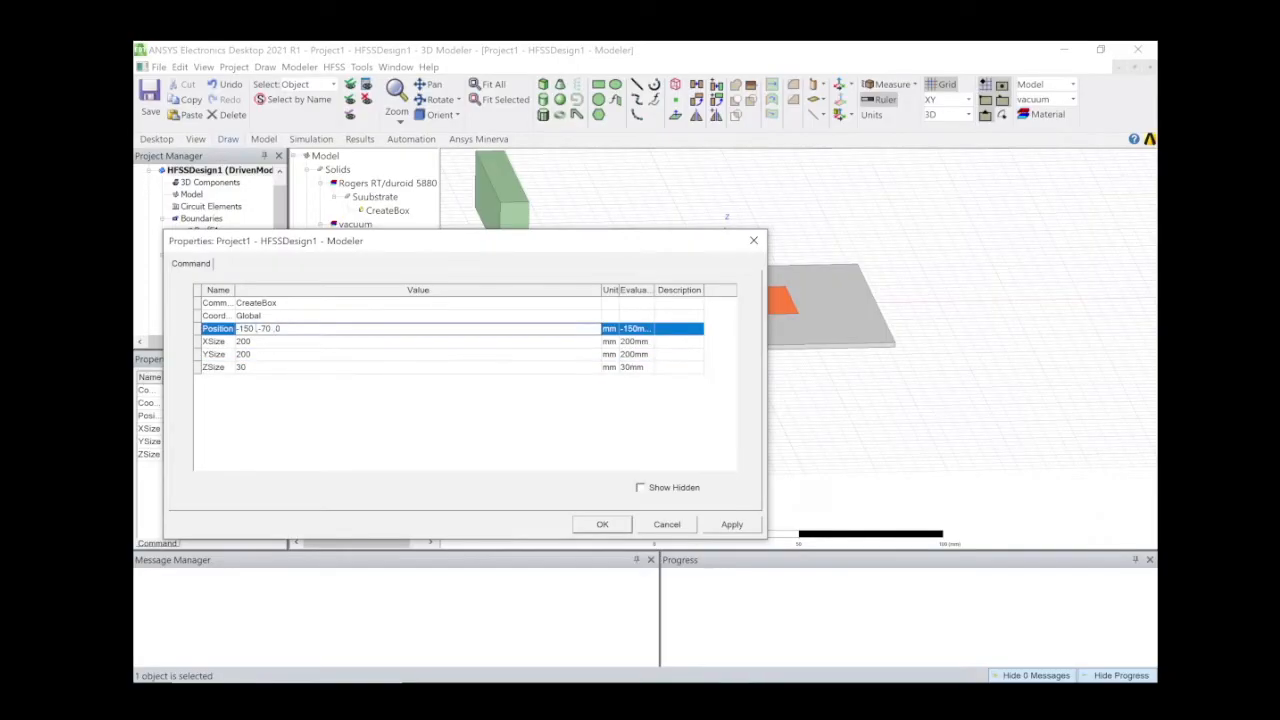
{"action": "key", "text": "BackSpace"}
{"action": "key", "text": "BackSpace"}
{"action": "key", "text": "BackSpace"}
{"action": "type", "text": "00"}
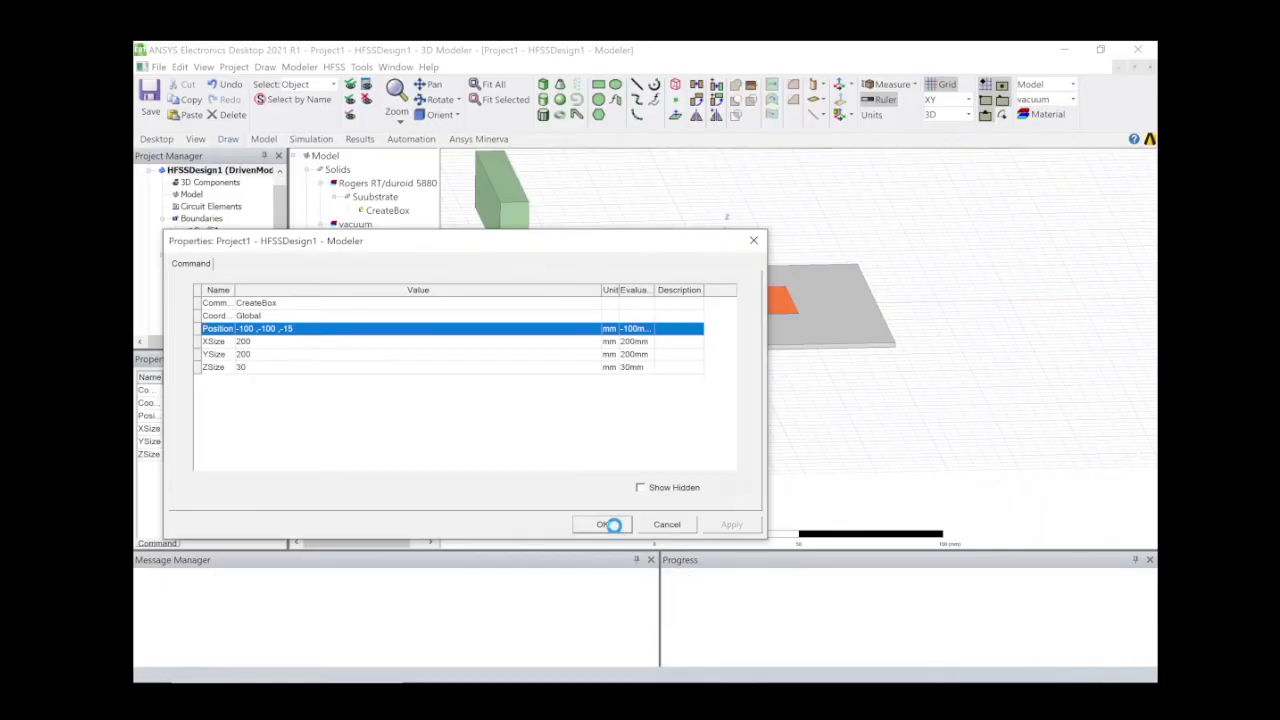
{"action": "left_click", "coordinate": [609, 524]}
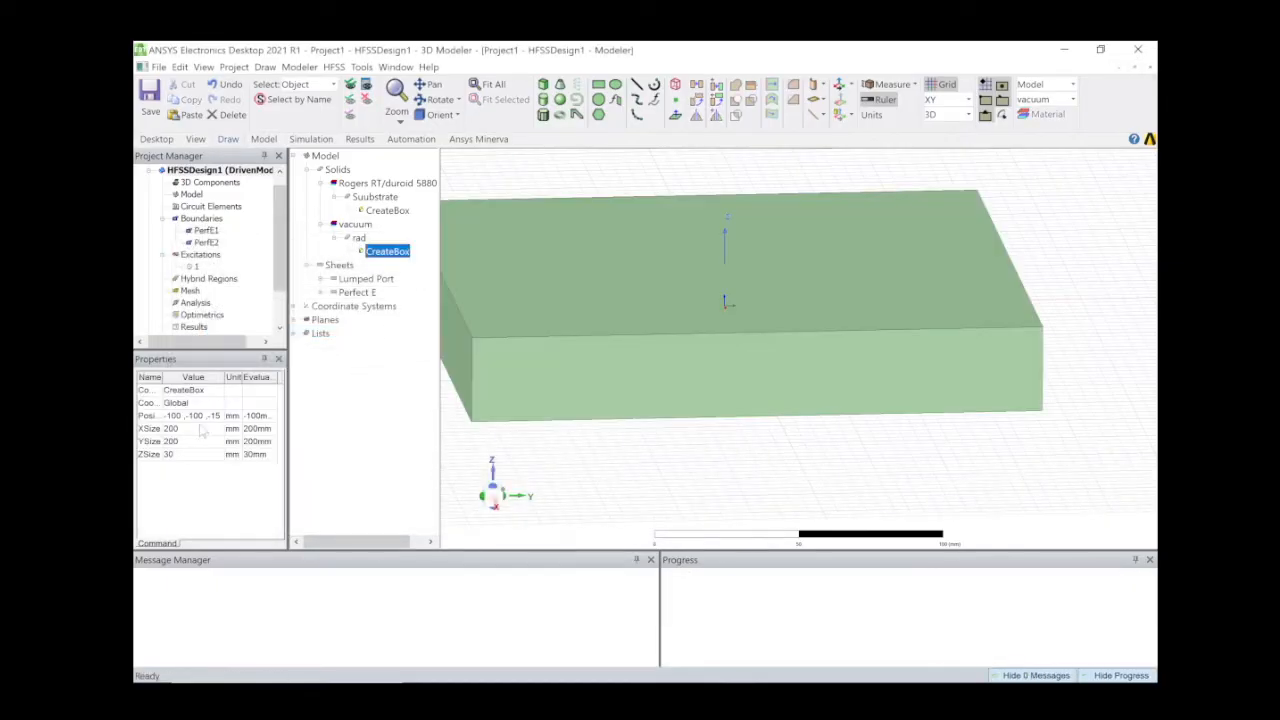
Set the rad box transparency to 0.91 and fit the whole model in view.
{"action": "left_click", "coordinate": [359, 238]}
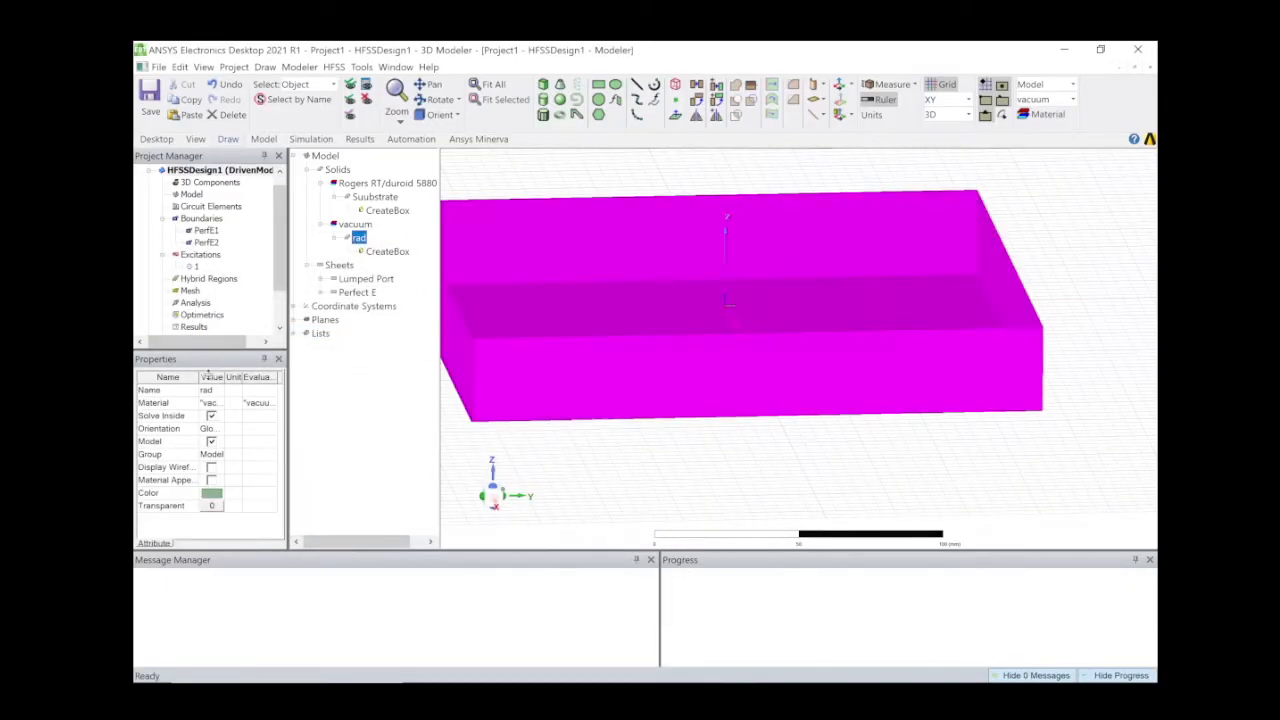
{"action": "left_click", "coordinate": [211, 506]}
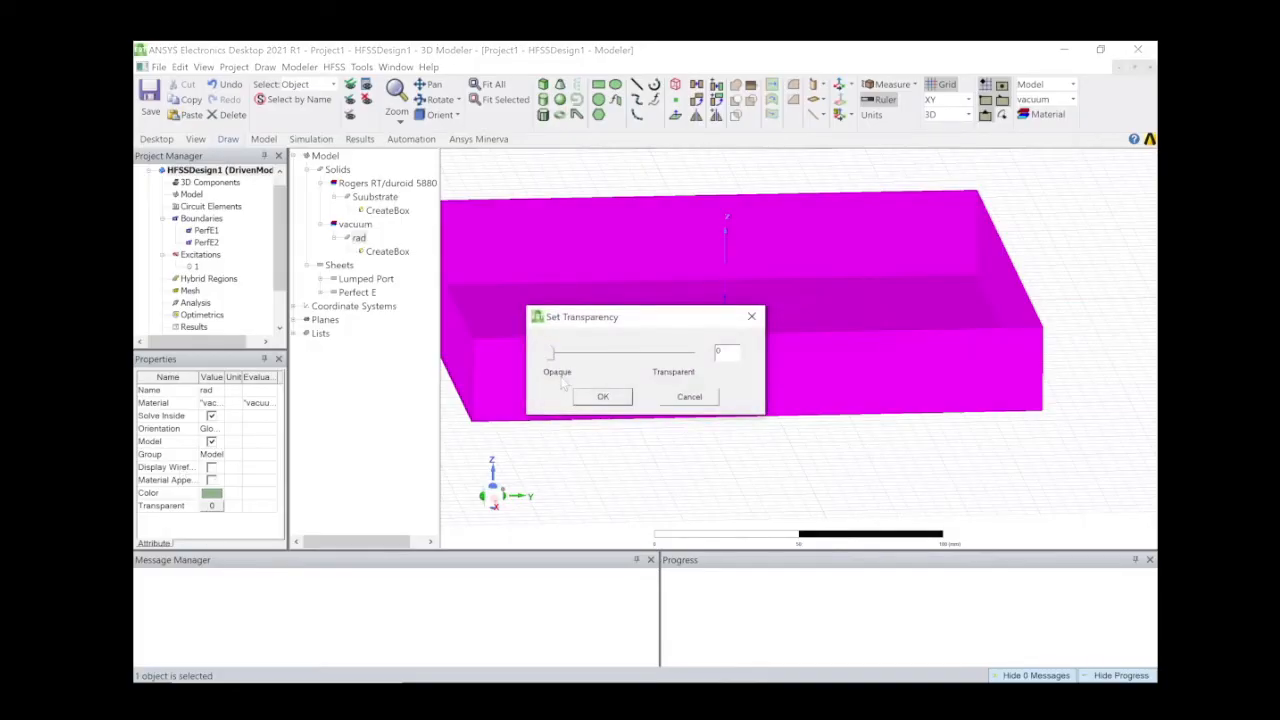
{"action": "left_click_drag", "start_coordinate": [551, 357], "coordinate": [680, 356]}
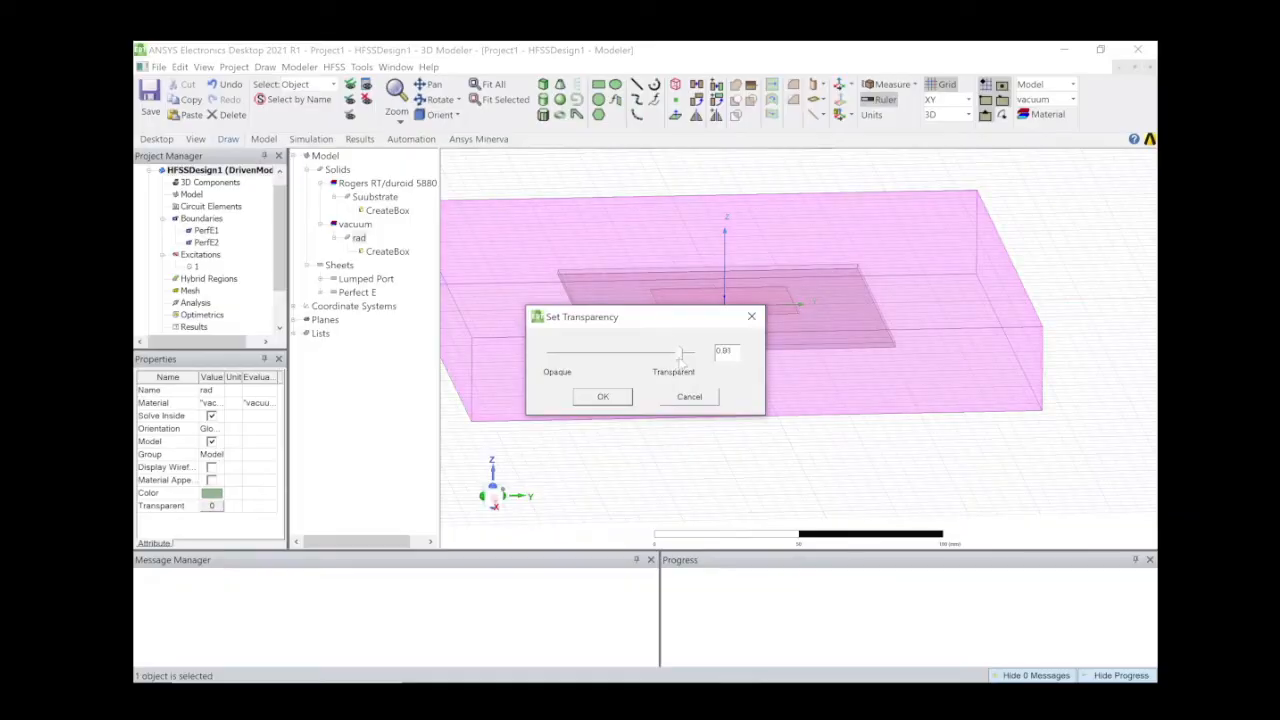
{"action": "left_click", "coordinate": [621, 399]}
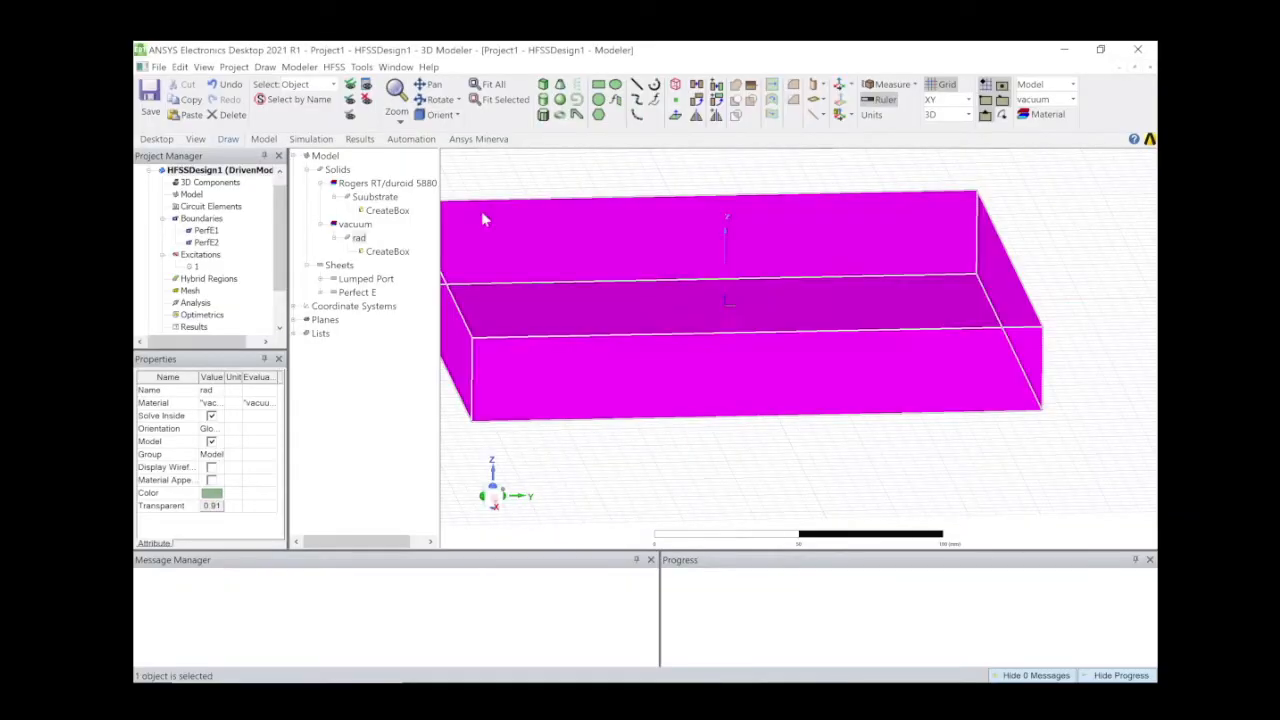
{"action": "left_click", "coordinate": [500, 85]}
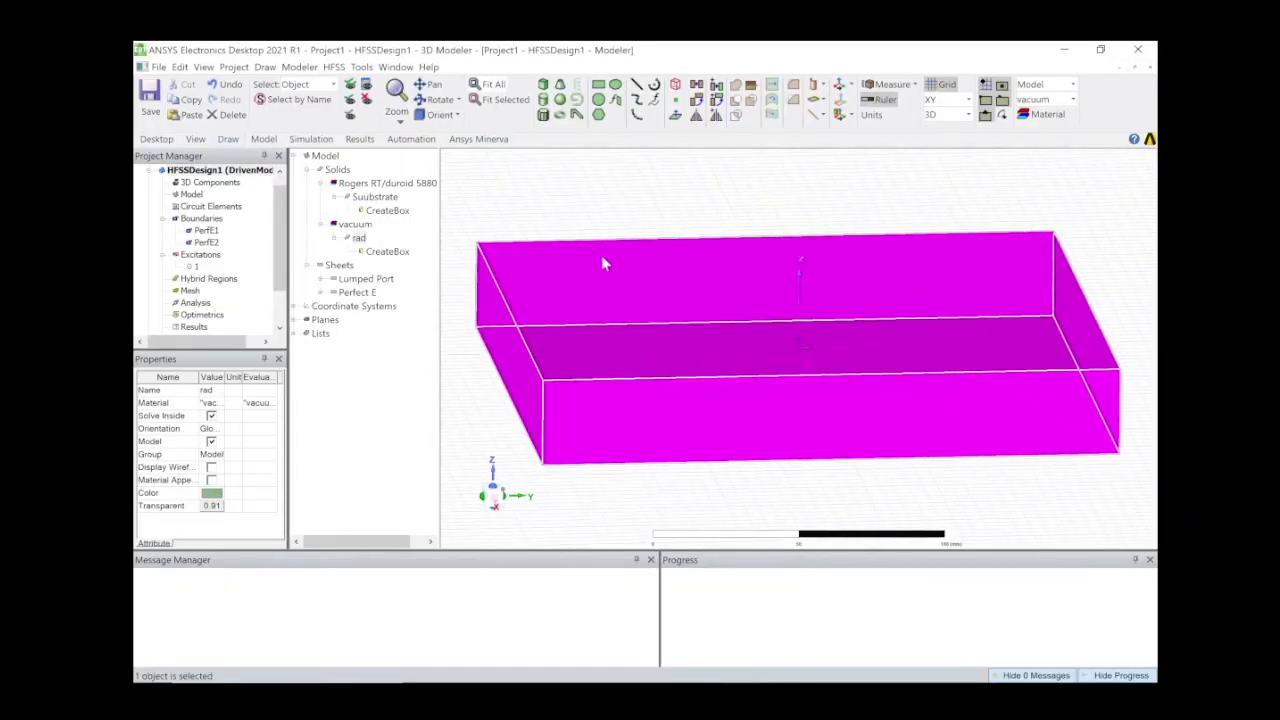
{"action": "left_click", "coordinate": [551, 200]}
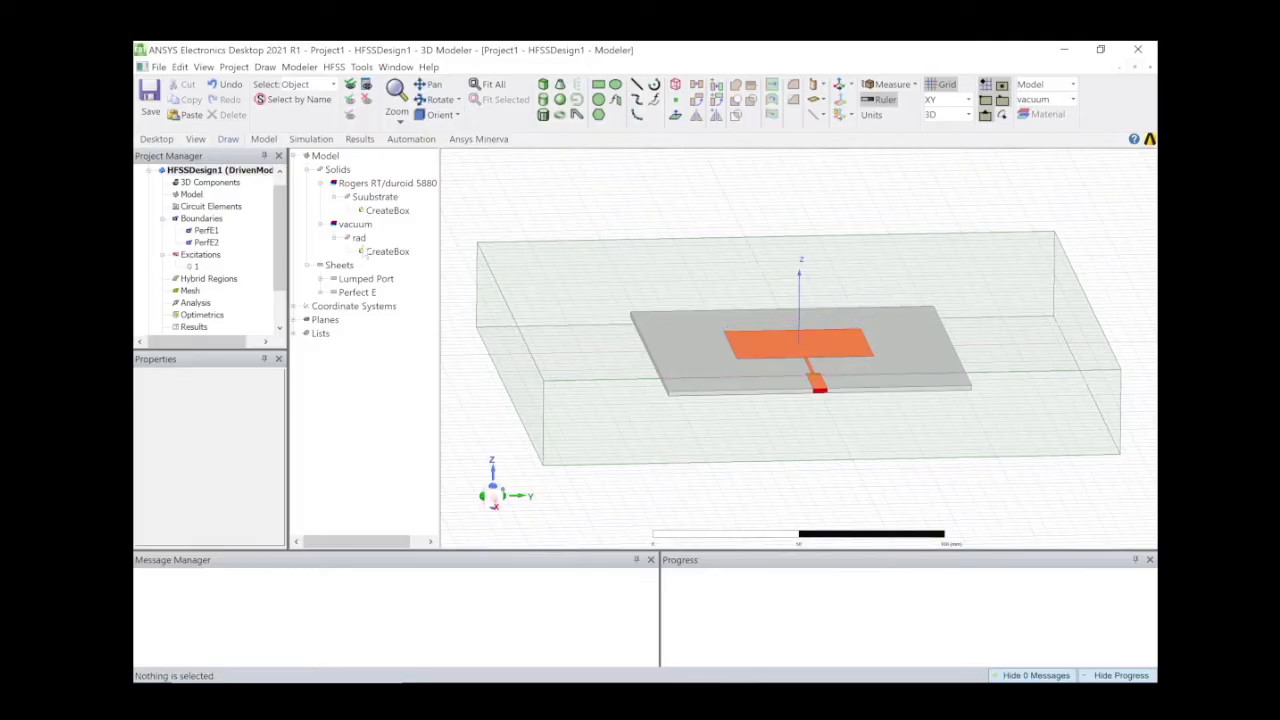
Assign the rad box a Radiation boundary, keeping the default name Rad1.
{"action": "left_click", "coordinate": [359, 239]}
{"action": "right_click", "coordinate": [359, 239]}
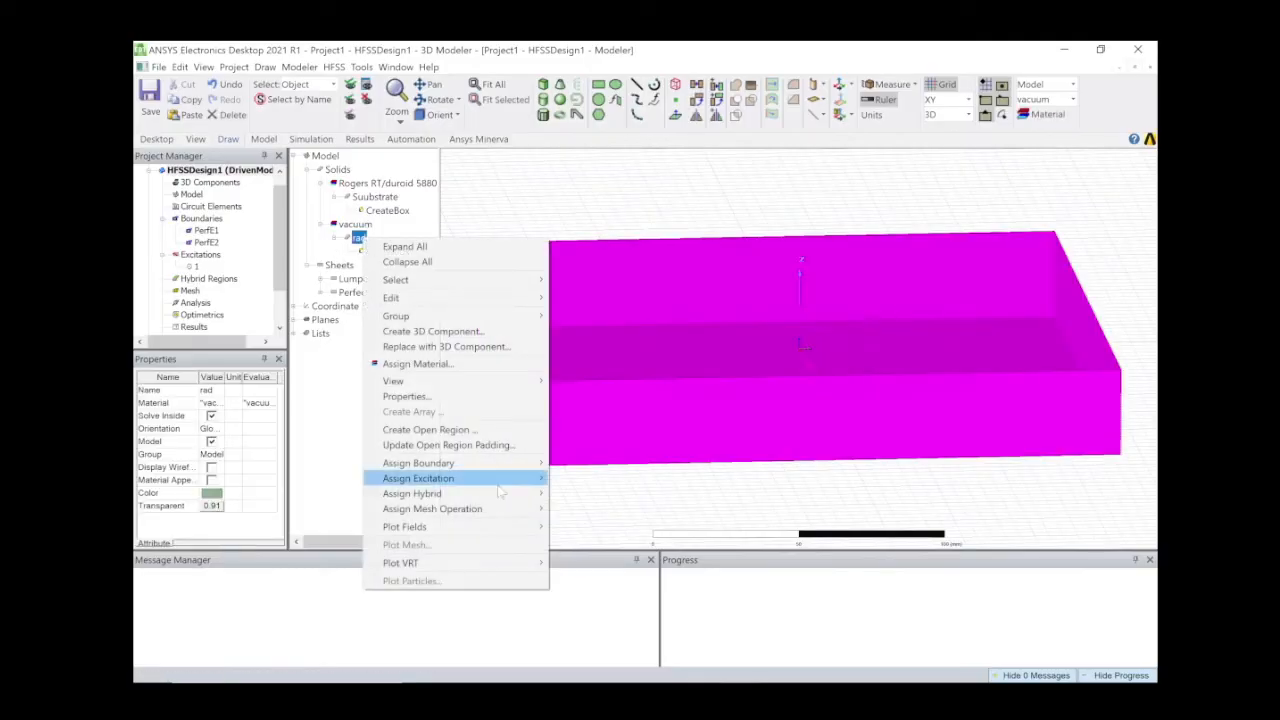
{"action": "mouse_move", "coordinate": [500, 463]}
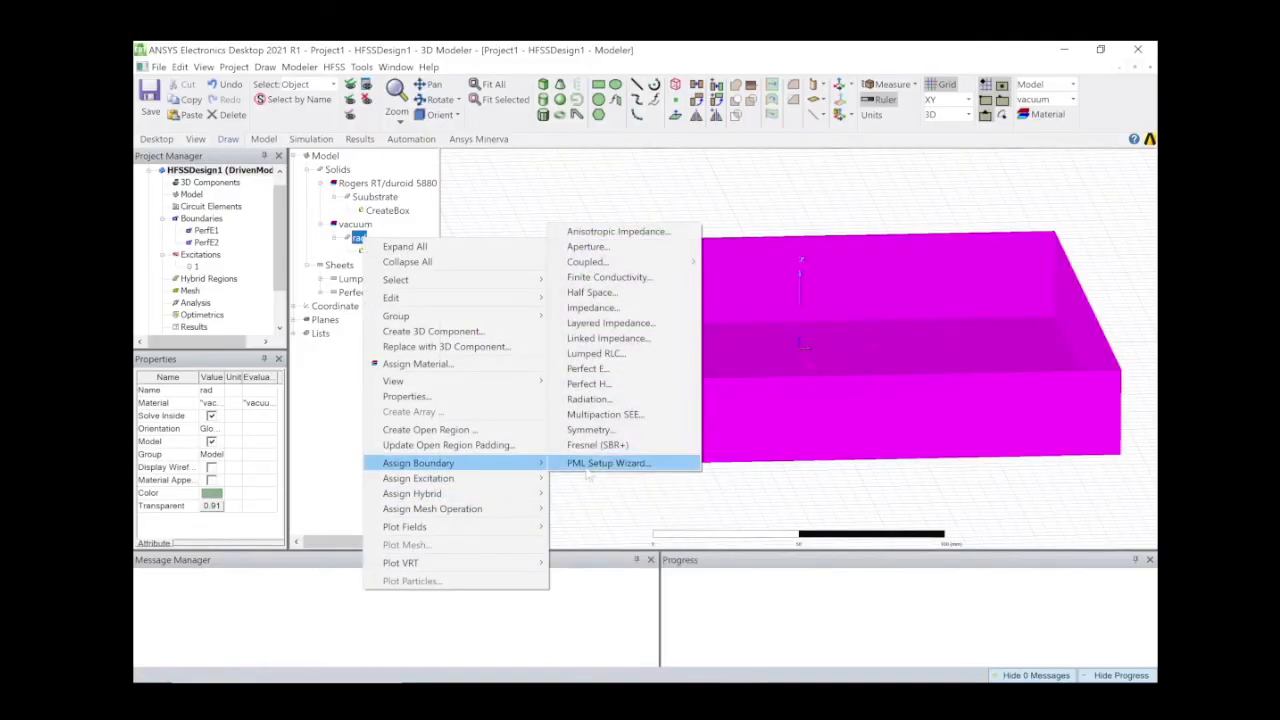
{"action": "left_click", "coordinate": [604, 399]}
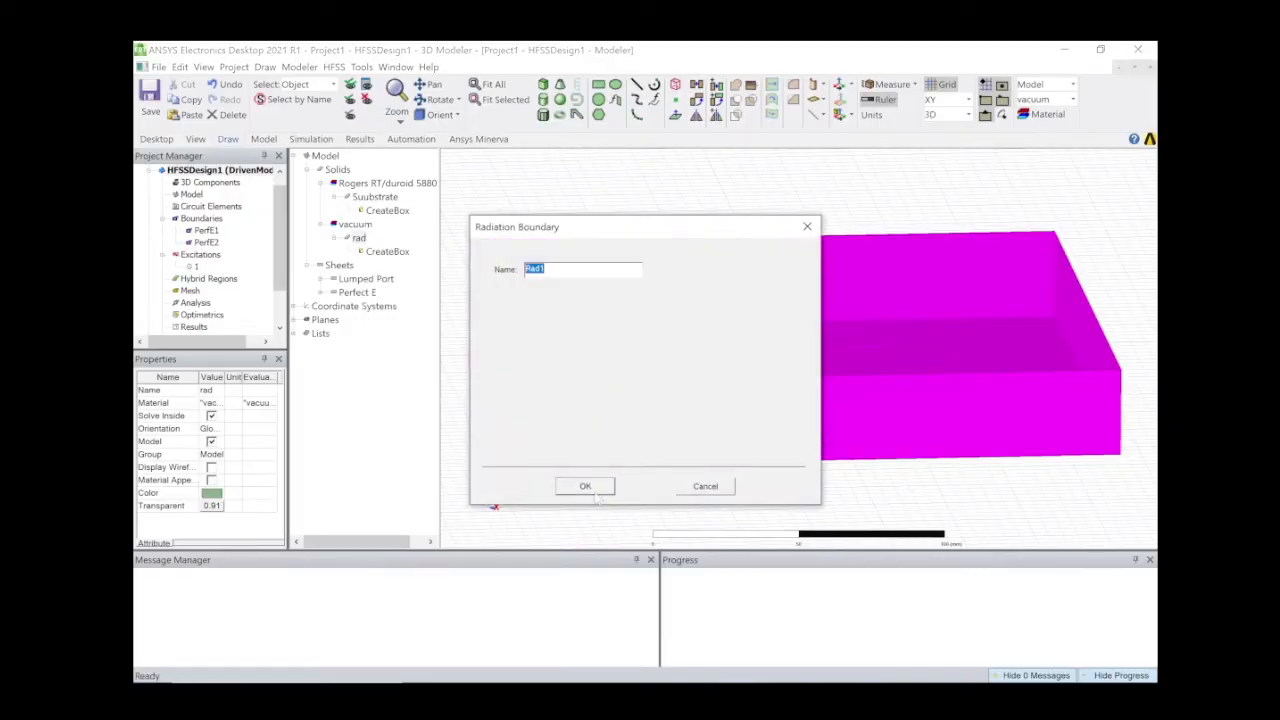
{"action": "left_click", "coordinate": [594, 487]}
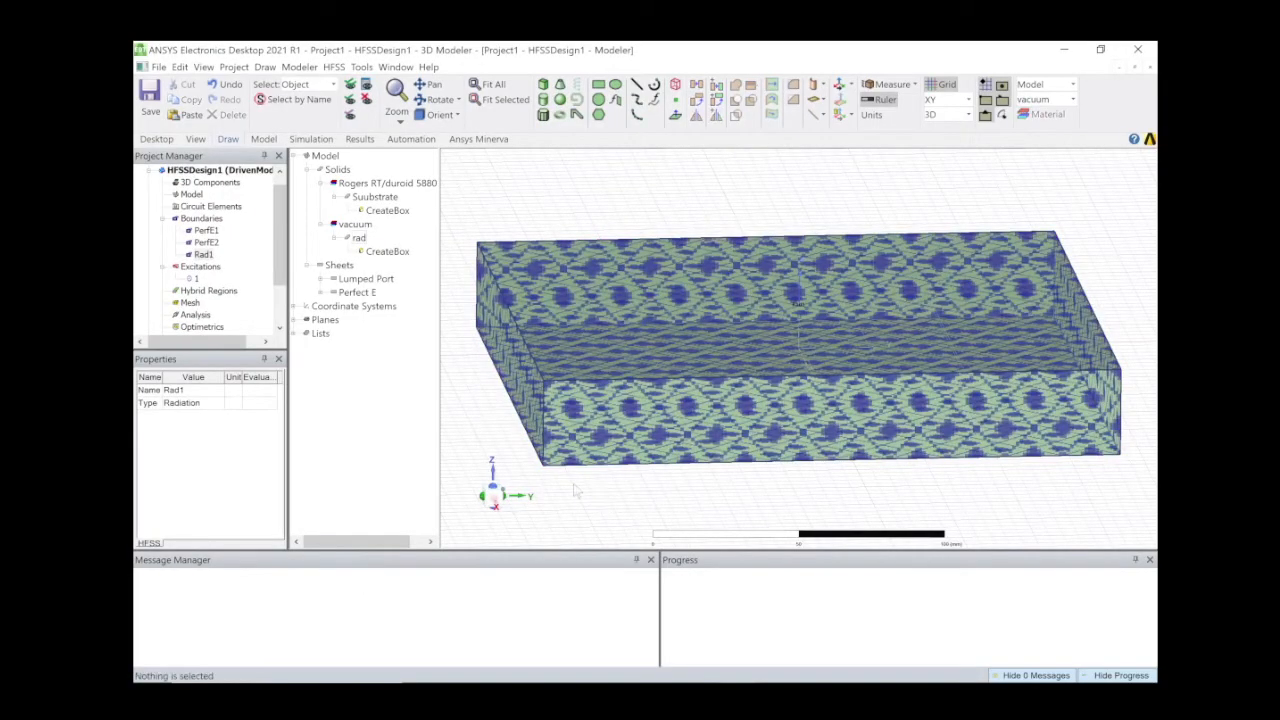
{"action": "left_click", "coordinate": [494, 219]}
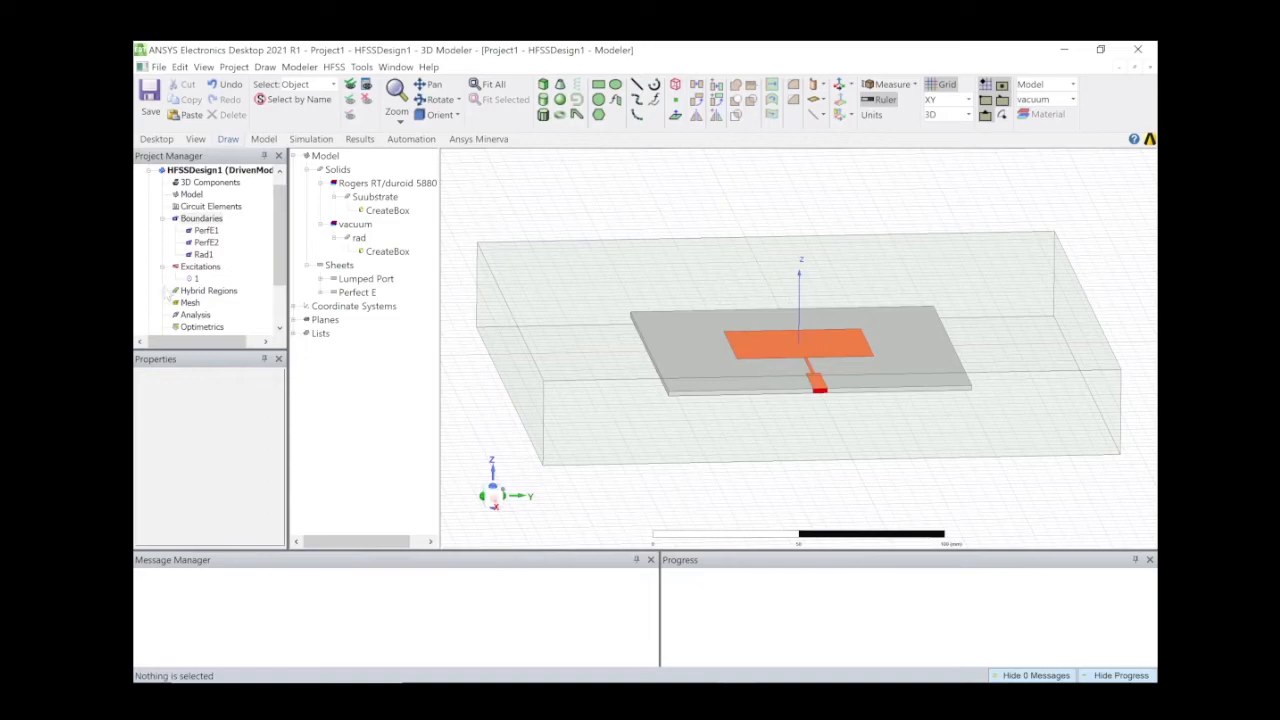
{"action": "scroll", "coordinate": [195, 280], "scroll_direction": "down", "scroll_amount": 2}
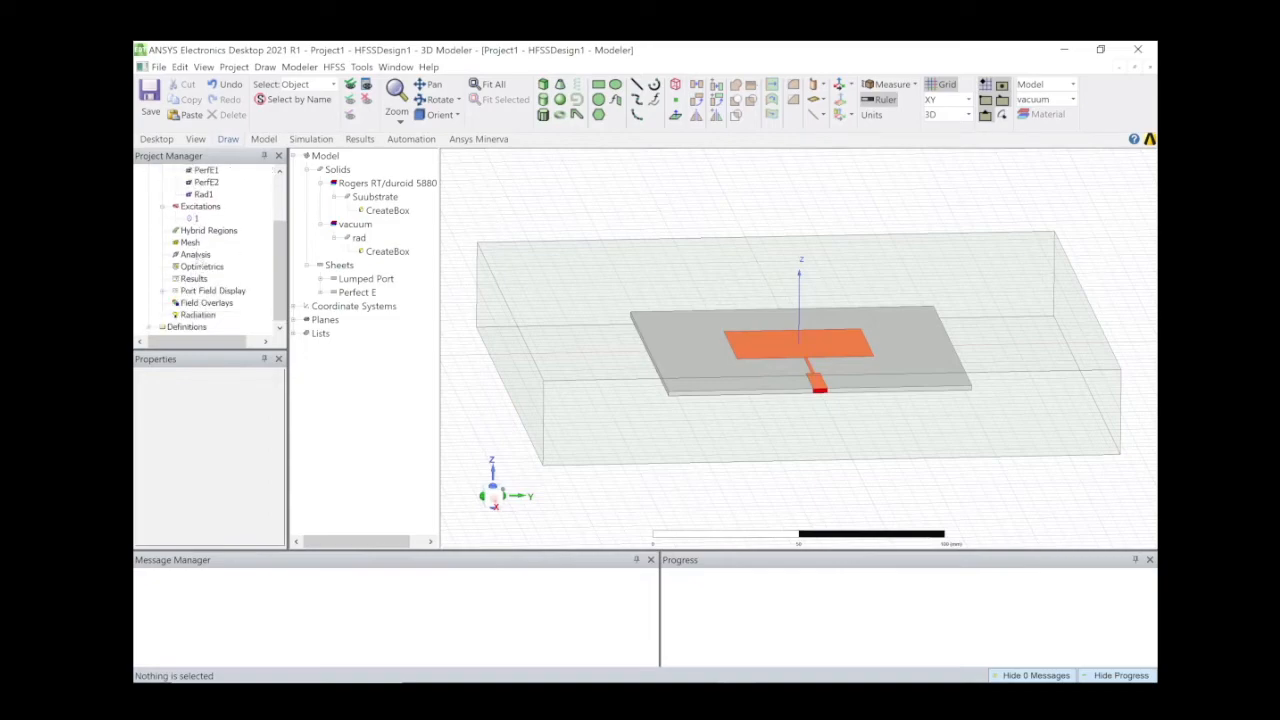
Add automatic solution setup Setup1 at 2.5 GHz with 15 passes and delta S 0.02.
{"action": "right_click", "coordinate": [195, 254]}
{"action": "mouse_move", "coordinate": [367, 284]}
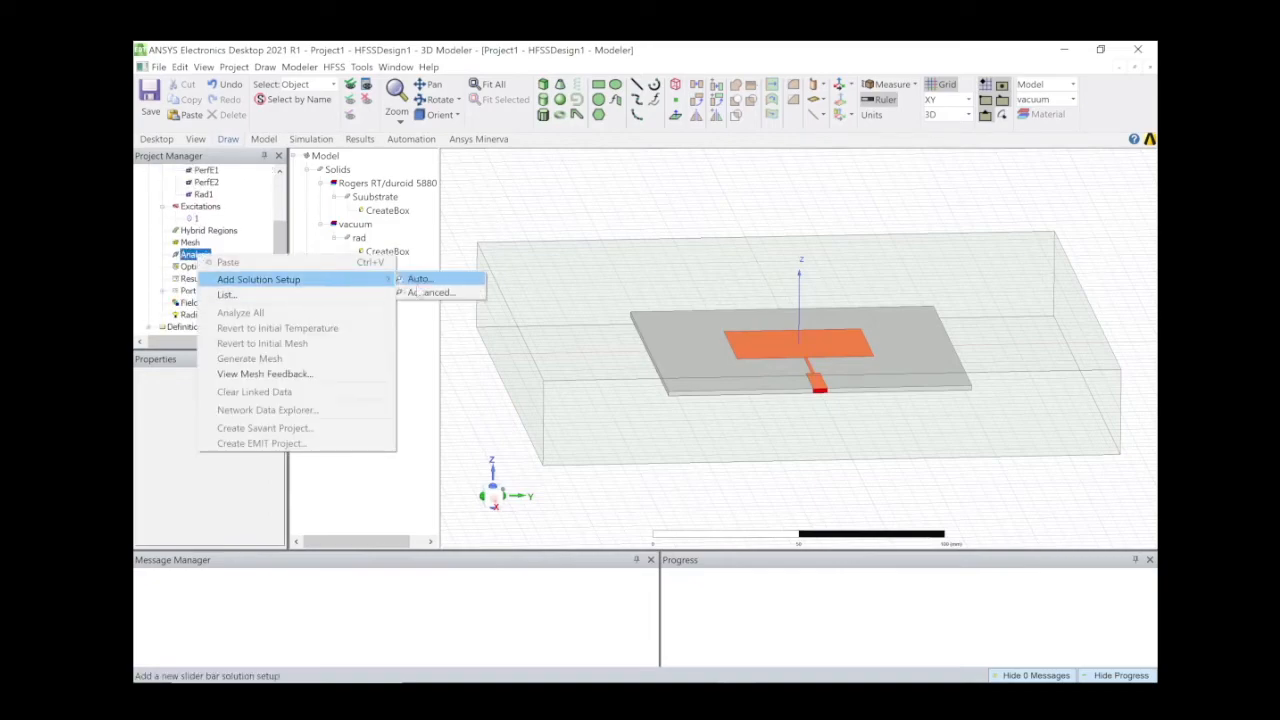
{"action": "left_click", "coordinate": [434, 297]}
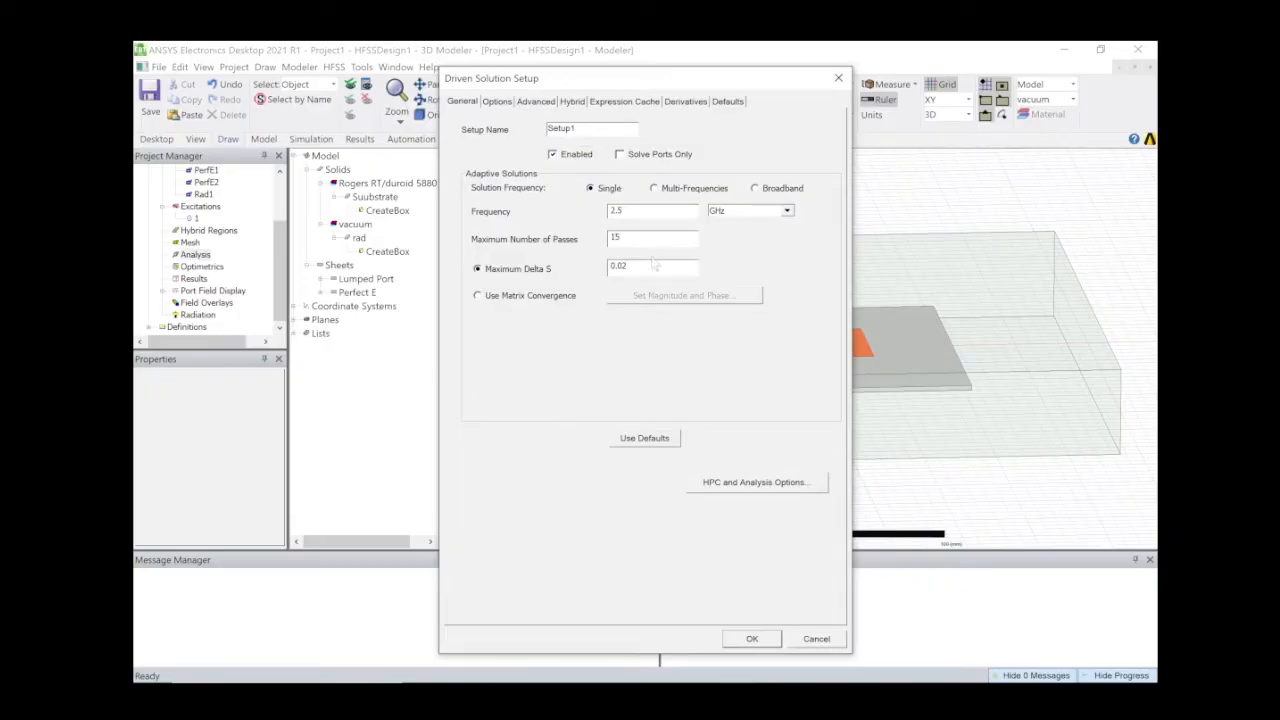
{"action": "left_click", "coordinate": [762, 643]}
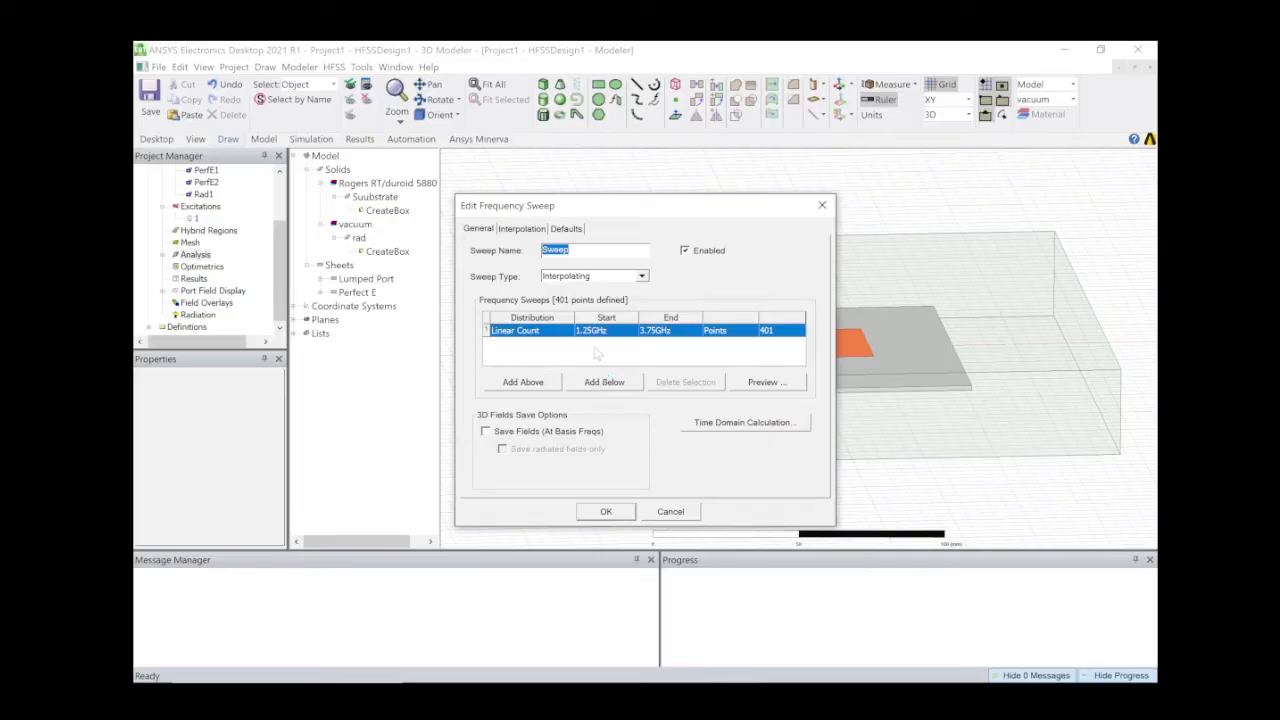
Change the sweep to Fast type, Start 1GHz, End 4GHz, 400 points, and confirm.
{"action": "left_click", "coordinate": [598, 334]}
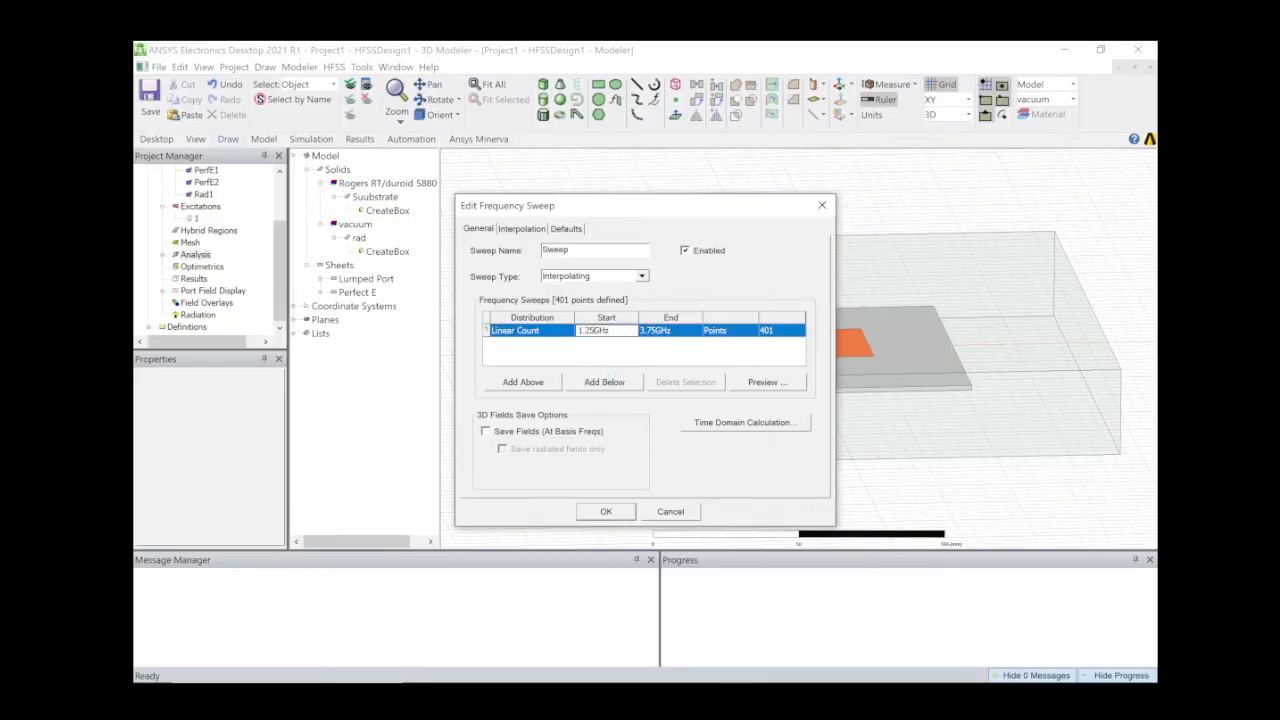
{"action": "key", "text": "BackSpace"}
{"action": "key", "text": "BackSpace"}
{"action": "key", "text": "BackSpace"}
{"action": "left_click", "coordinate": [662, 331]}
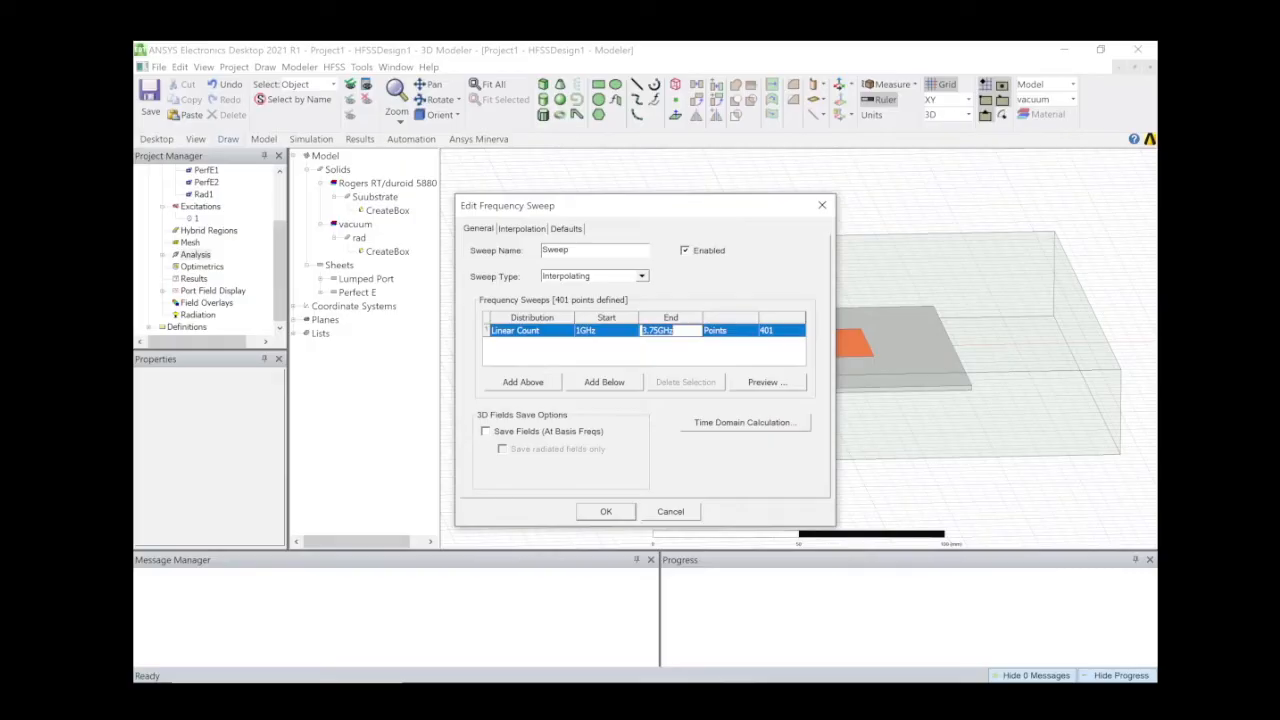
{"action": "left_click", "coordinate": [658, 331]}
{"action": "key", "text": "BackSpace"}
{"action": "key", "text": "BackSpace"}
{"action": "key", "text": "BackSpace"}
{"action": "key", "text": "BackSpace"}
{"action": "type", "text": "4"}
{"action": "left_click", "coordinate": [778, 331]}
{"action": "left_click", "coordinate": [778, 331]}
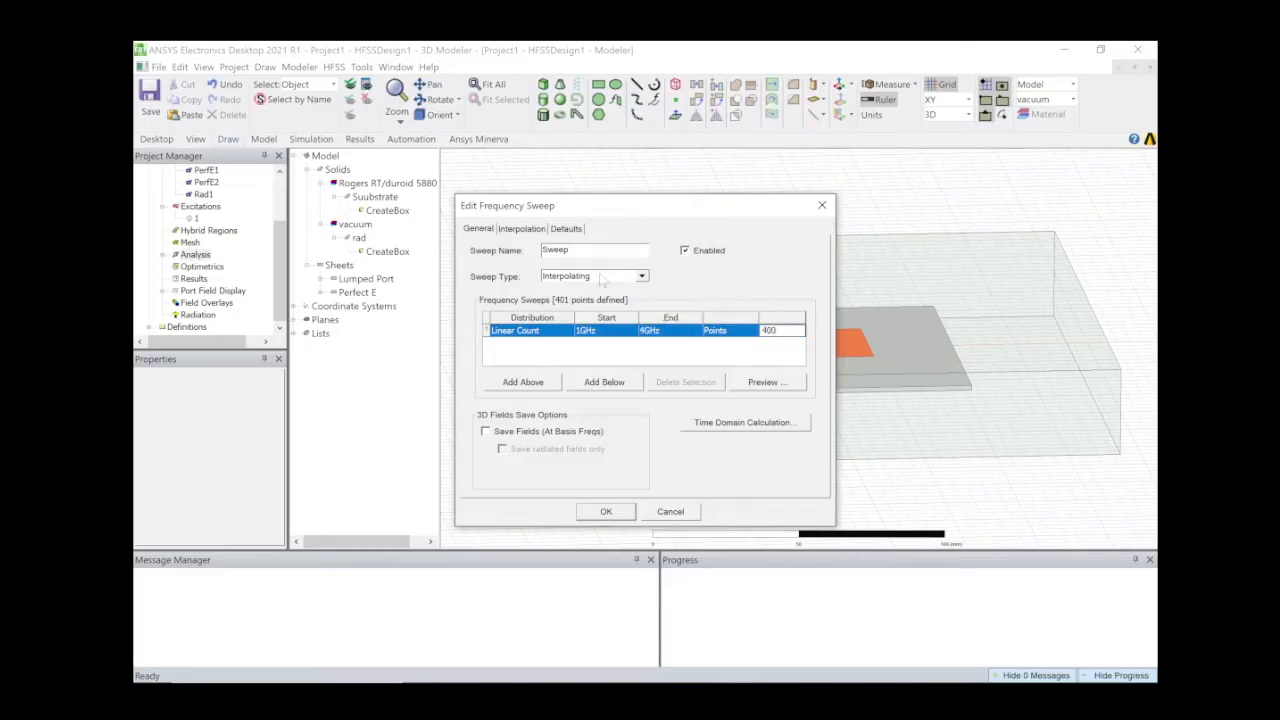
{"action": "left_click", "coordinate": [641, 276]}
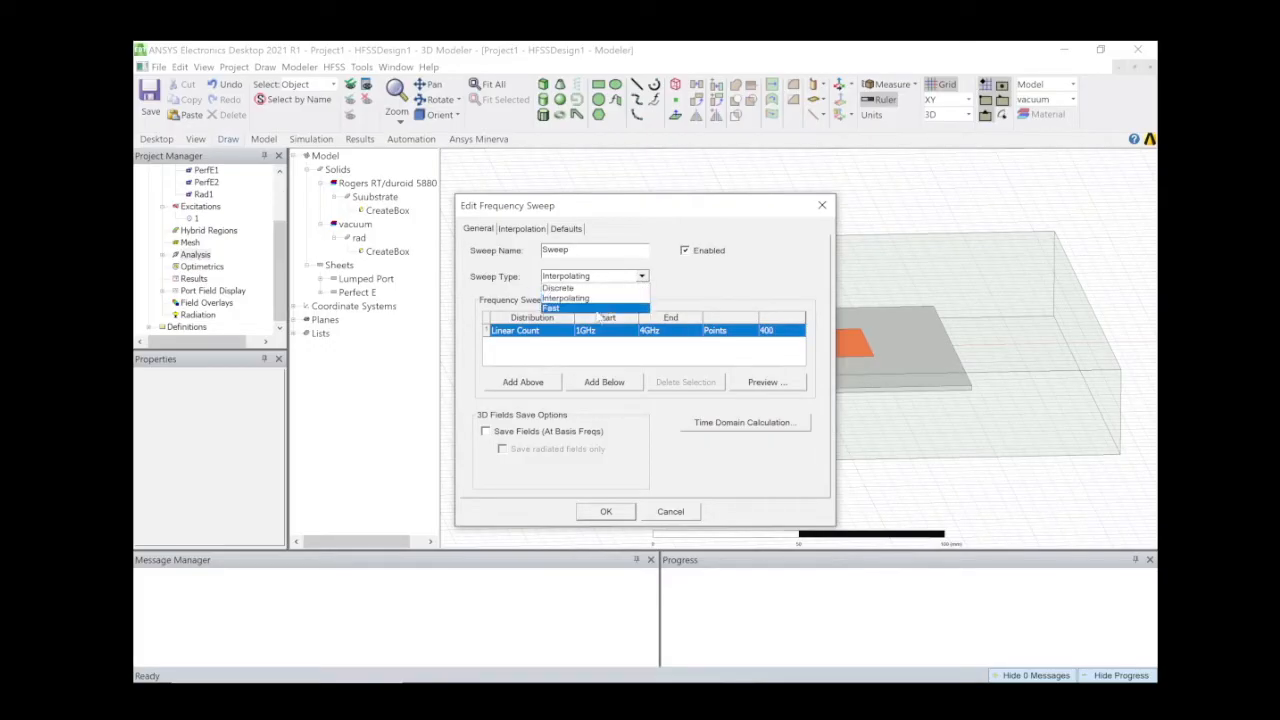
{"action": "left_click", "coordinate": [605, 308]}
{"action": "left_click", "coordinate": [606, 511]}
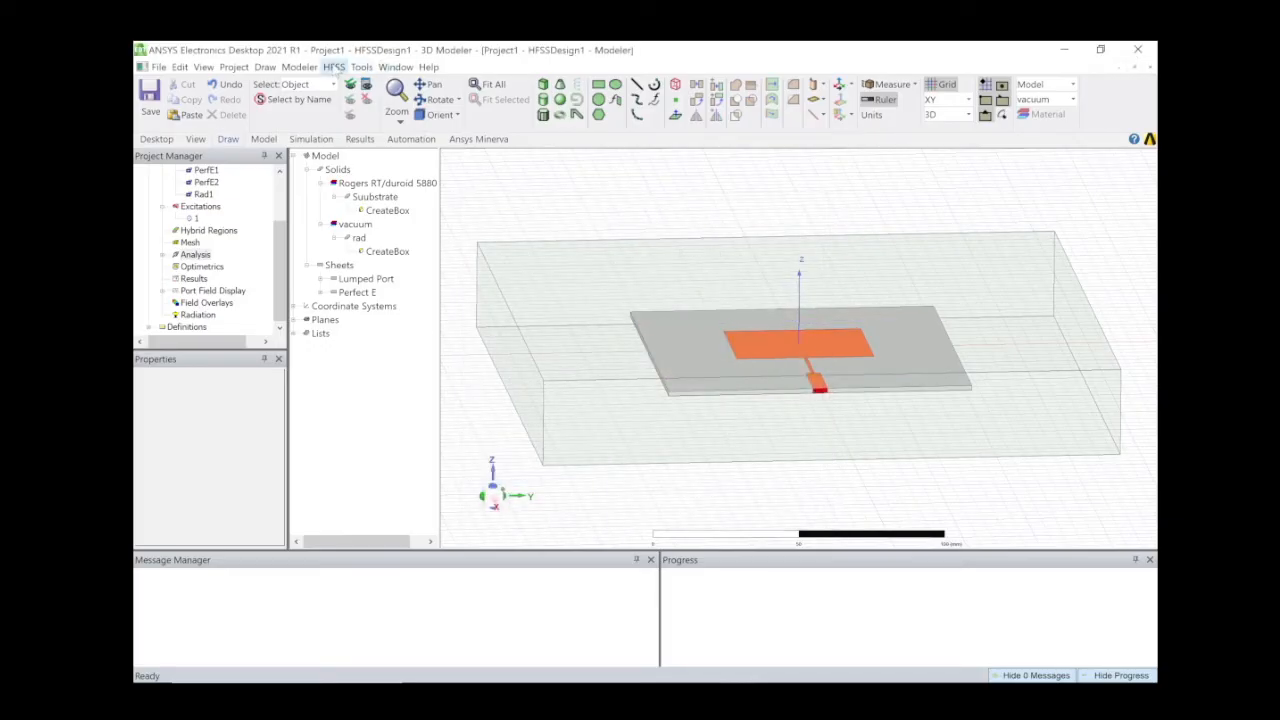
Run a validation check on the design, then launch Analyze All.
{"action": "left_click", "coordinate": [334, 66]}
{"action": "left_click", "coordinate": [364, 109]}
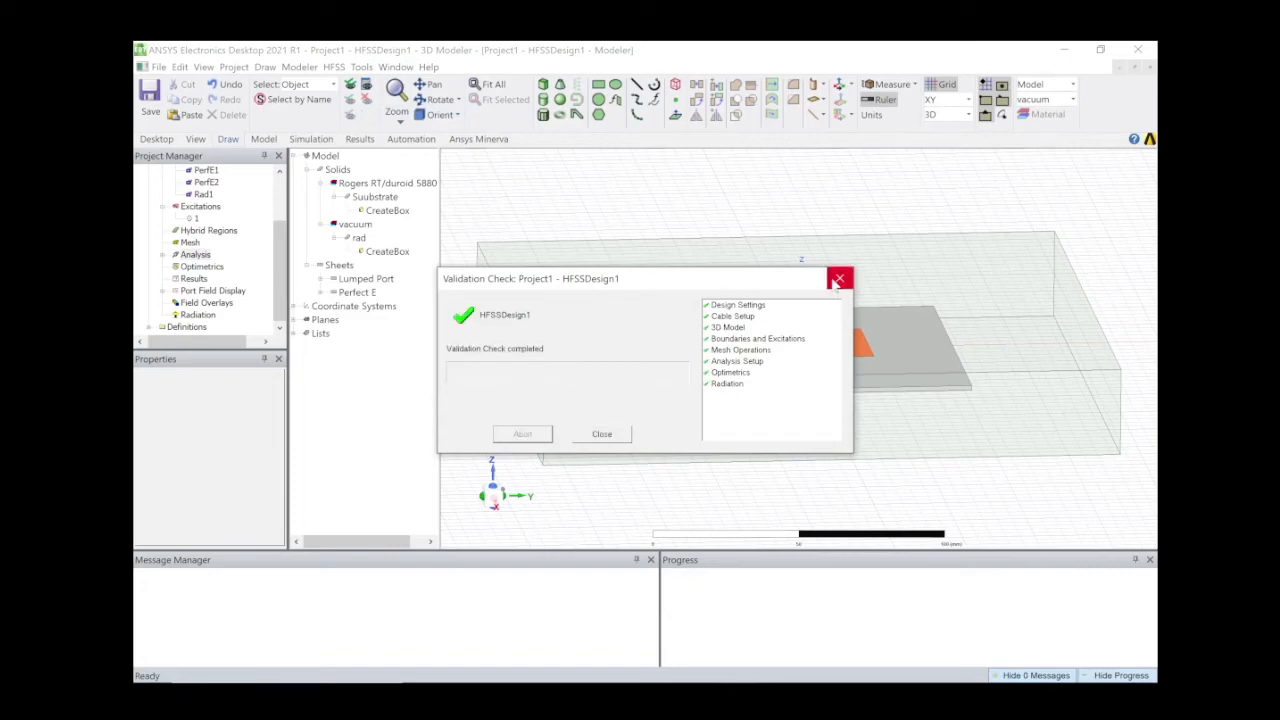
{"action": "left_click", "coordinate": [838, 280]}
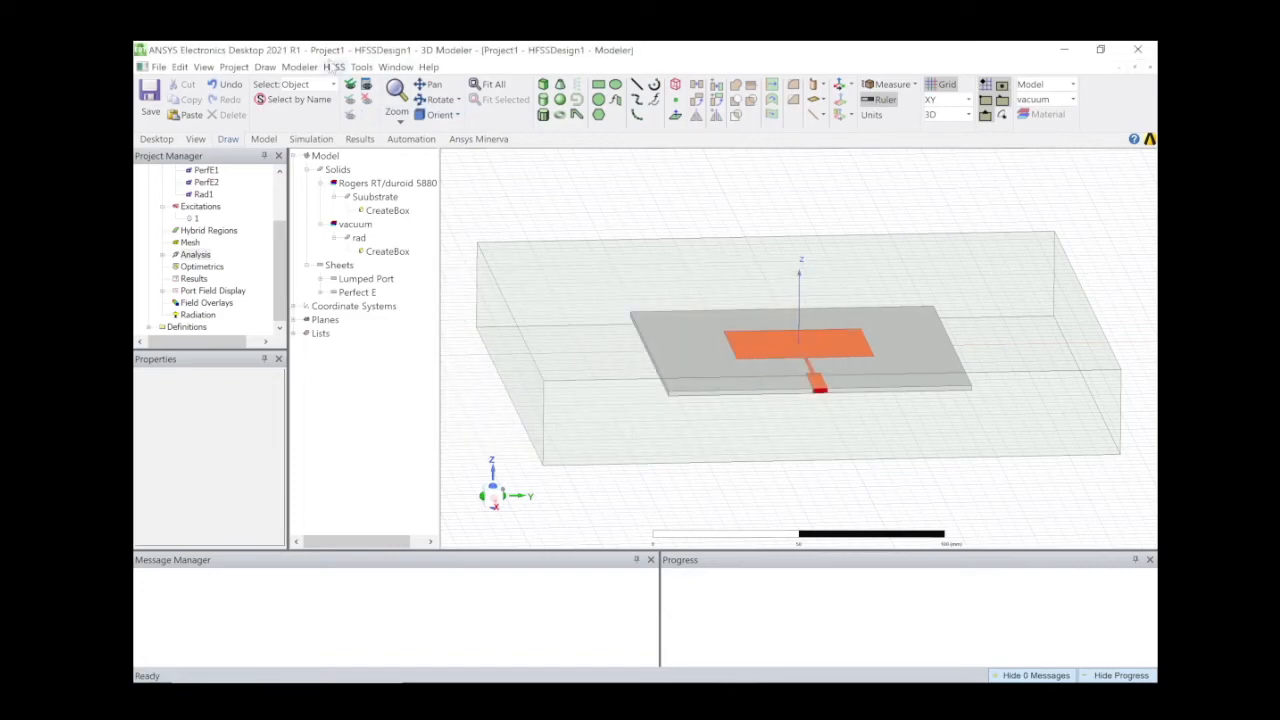
{"action": "left_click", "coordinate": [333, 66]}
{"action": "left_click", "coordinate": [352, 126]}
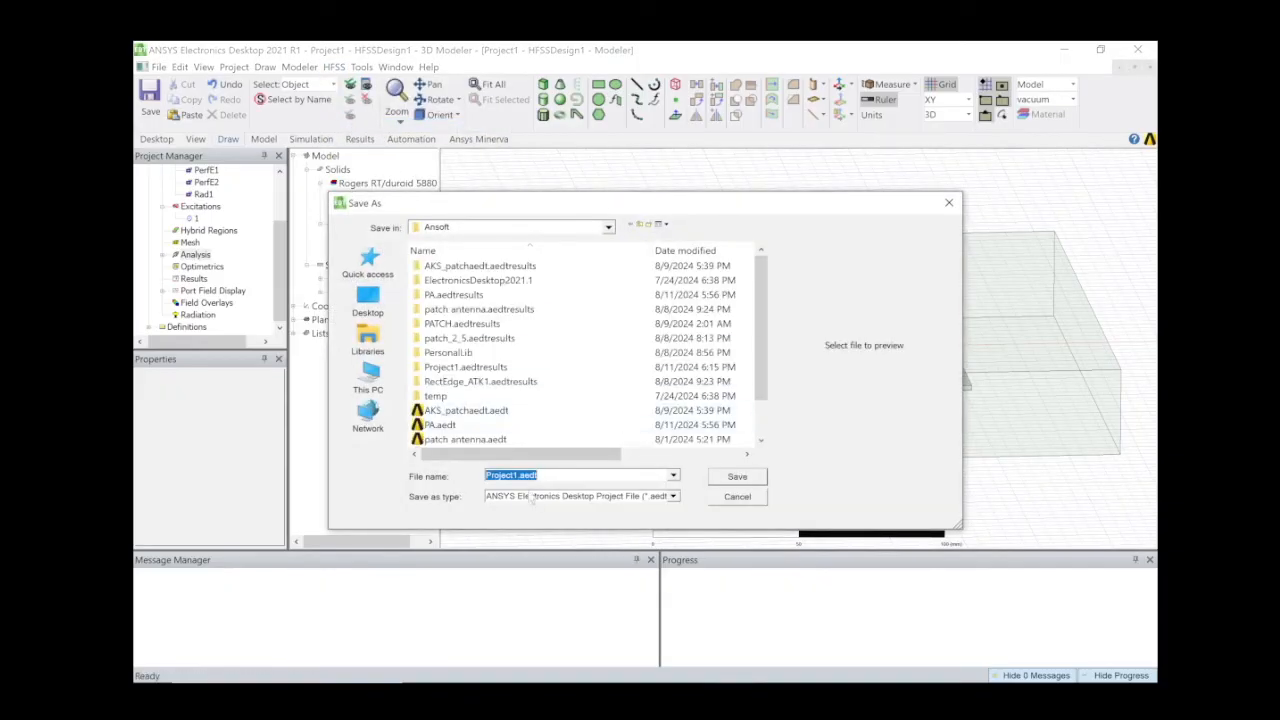
Save the project as PA_.
{"action": "left_click", "coordinate": [521, 476]}
{"action": "key", "text": "BackSpace"}
{"action": "key", "text": "BackSpace"}
{"action": "key", "text": "BackSpace"}
{"action": "key", "text": "BackSpace"}
{"action": "key", "text": "BackSpace"}
{"action": "key", "text": "BackSpace"}
{"action": "key", "text": "BackSpace"}
{"action": "key", "text": "BackSpace"}
{"action": "key", "text": "BackSpace"}
{"action": "type", "text": "PA_"}
{"action": "key", "text": "Return"}
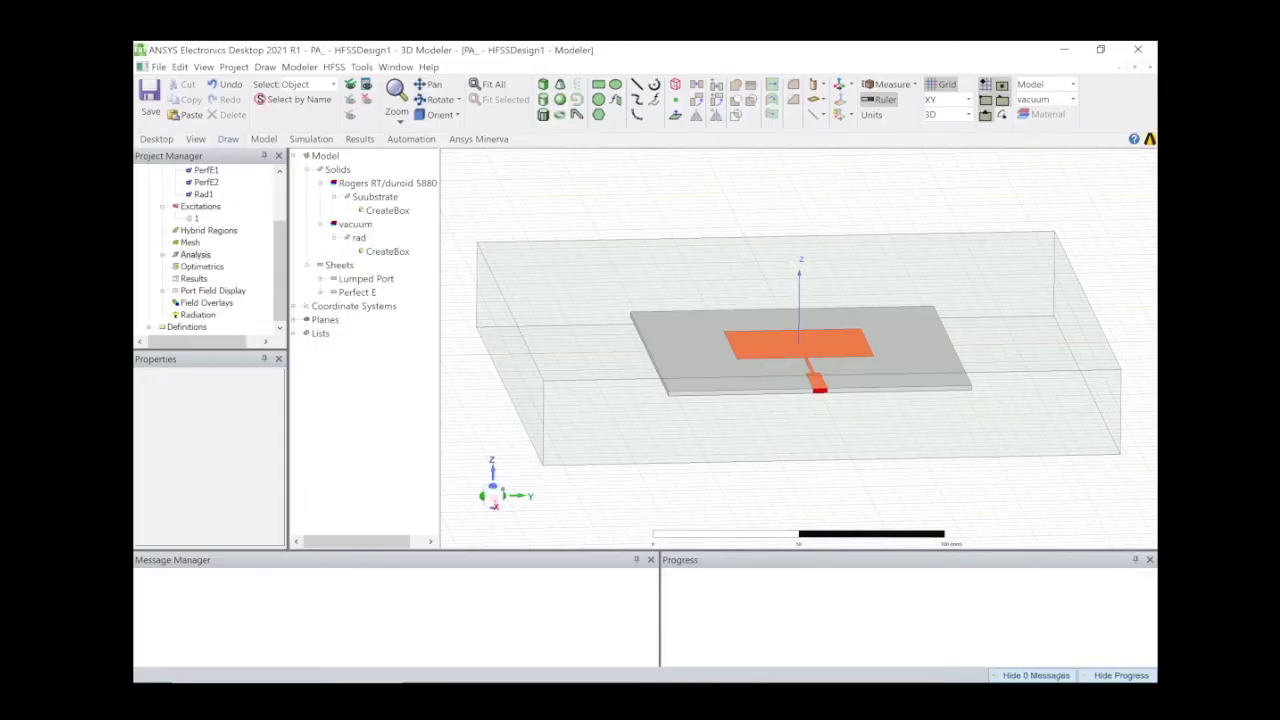
Expand the Message Manager entries to confirm the simulation completed normally.
{"action": "left_click", "coordinate": [777, 668]}
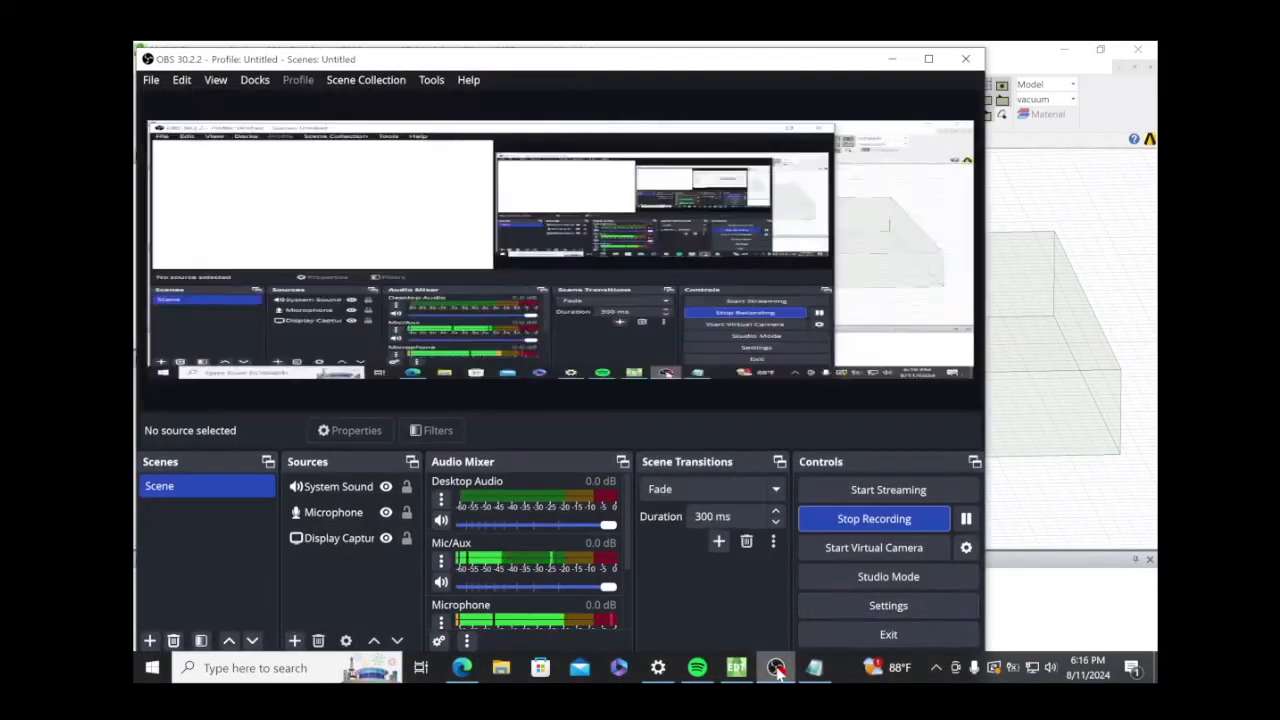
{"action": "left_click", "coordinate": [966, 519]}
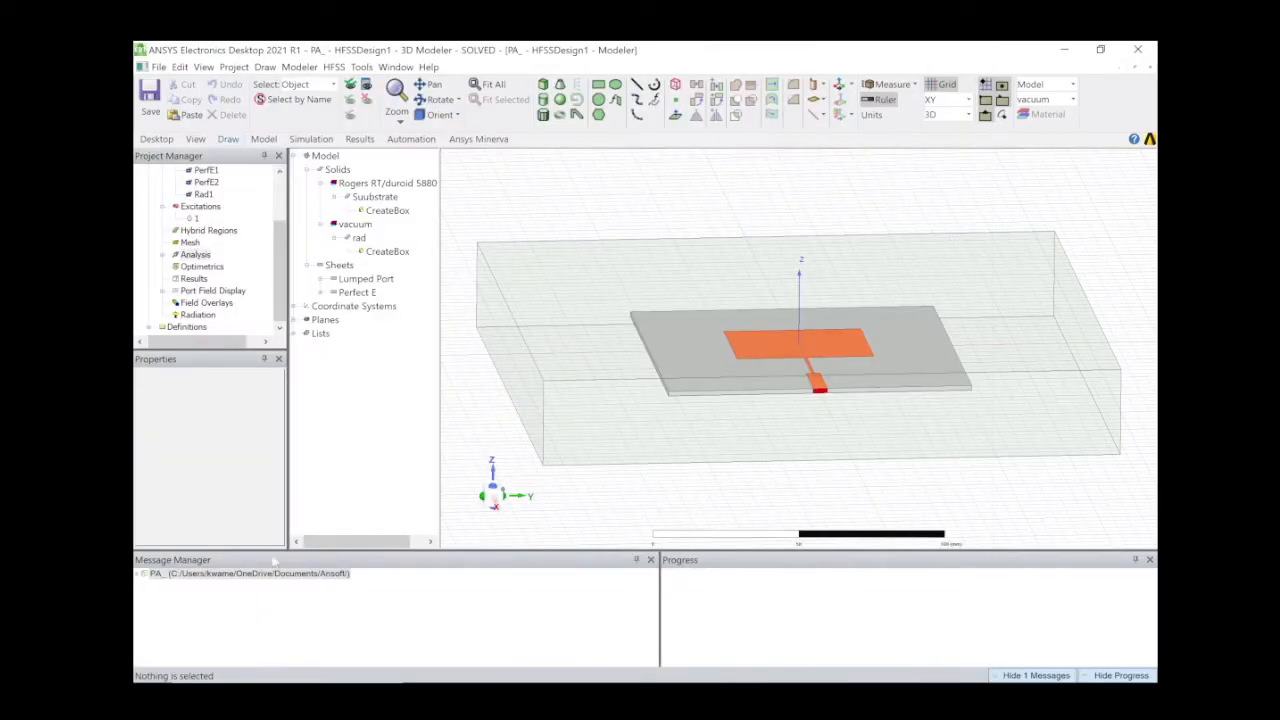
{"action": "left_click", "coordinate": [138, 575]}
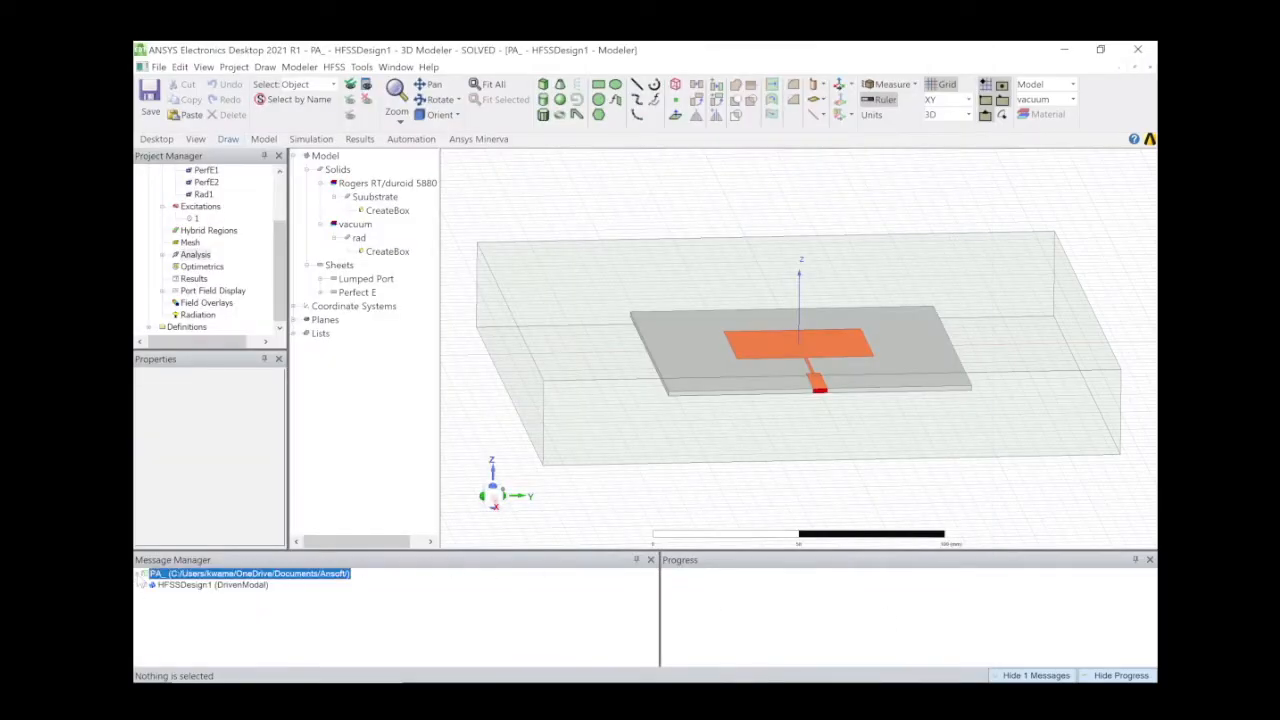
{"action": "left_click", "coordinate": [152, 585]}
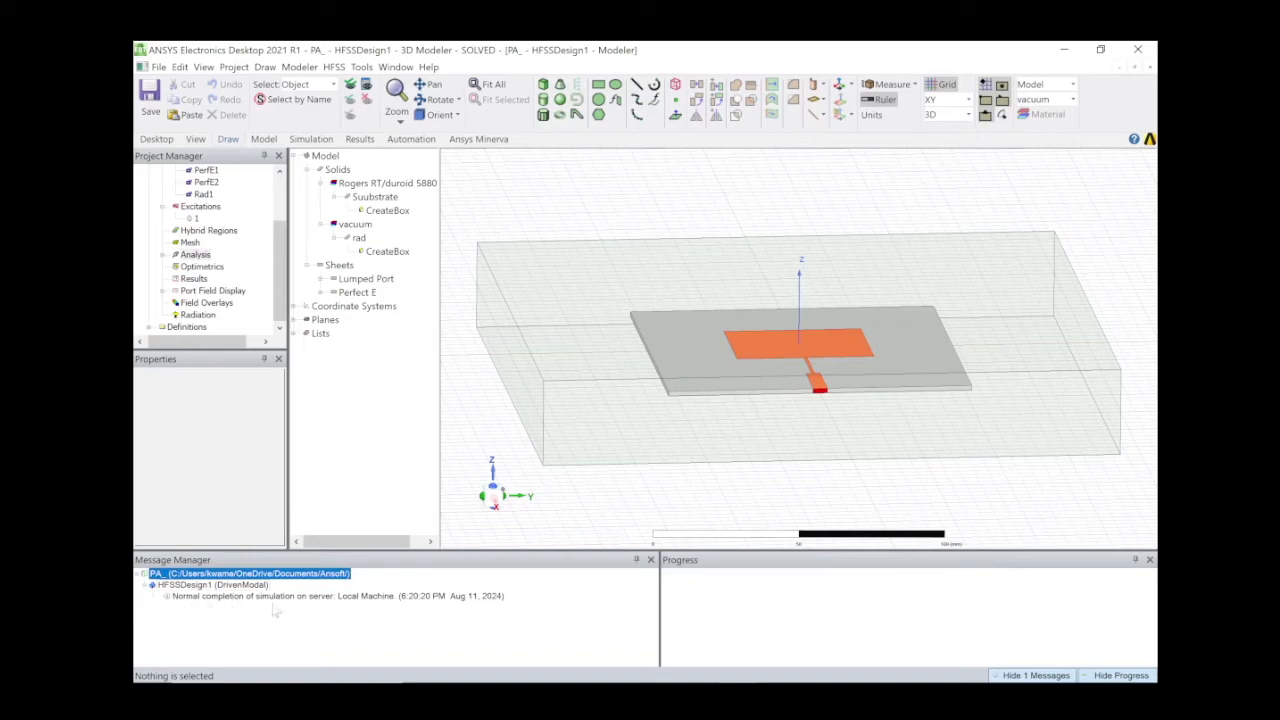
Create a rectangular modal report of dB(S(1,1)) versus frequency and close the report dialog.
{"action": "right_click", "coordinate": [195, 279]}
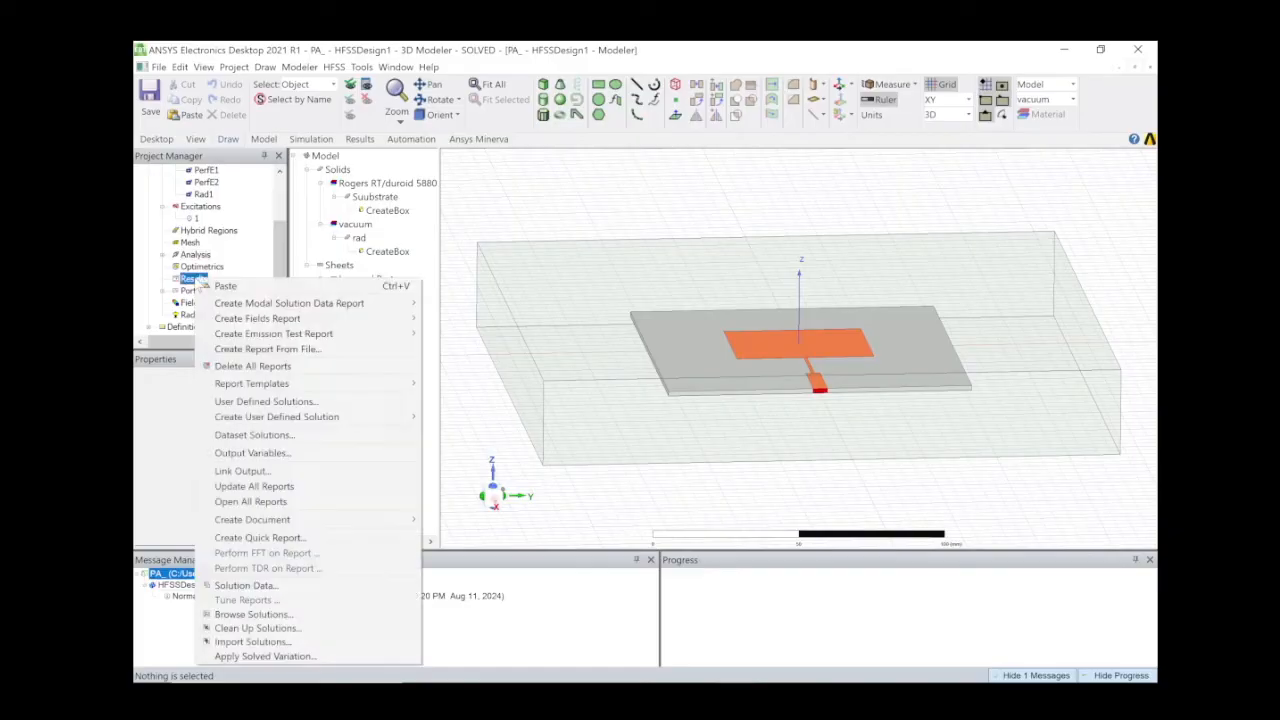
{"action": "mouse_move", "coordinate": [335, 305]}
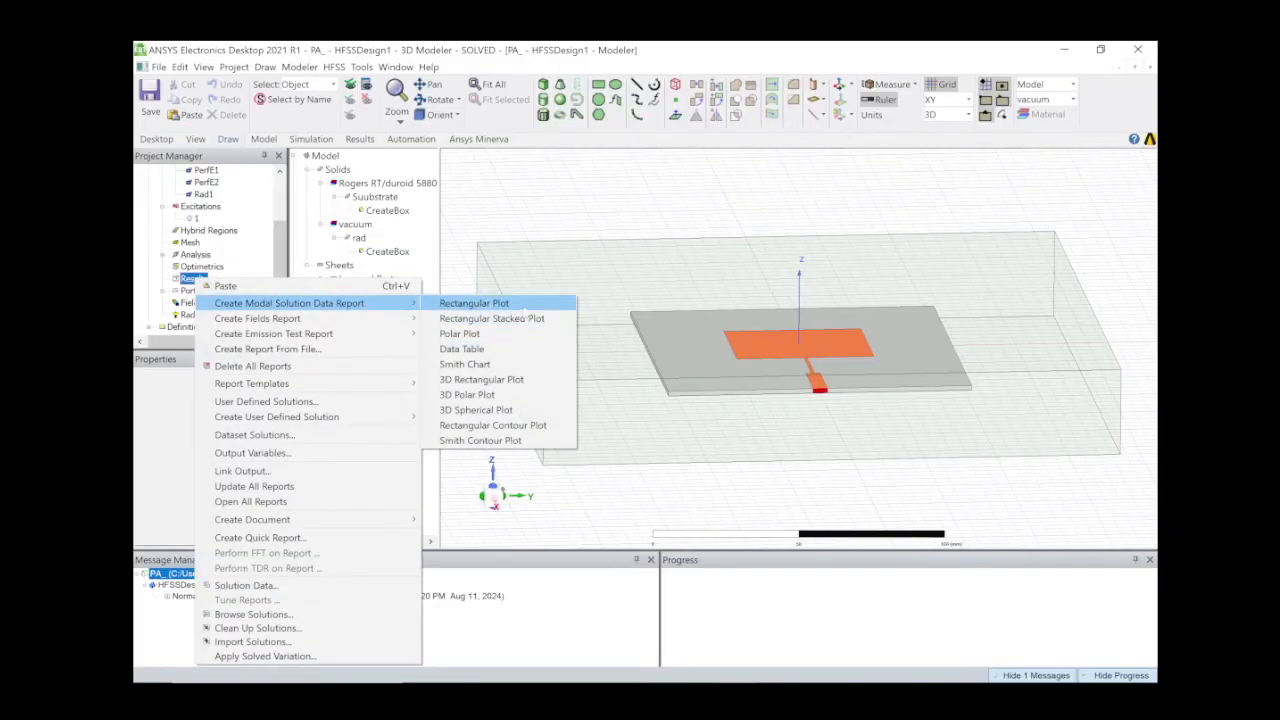
{"action": "left_click", "coordinate": [522, 304]}
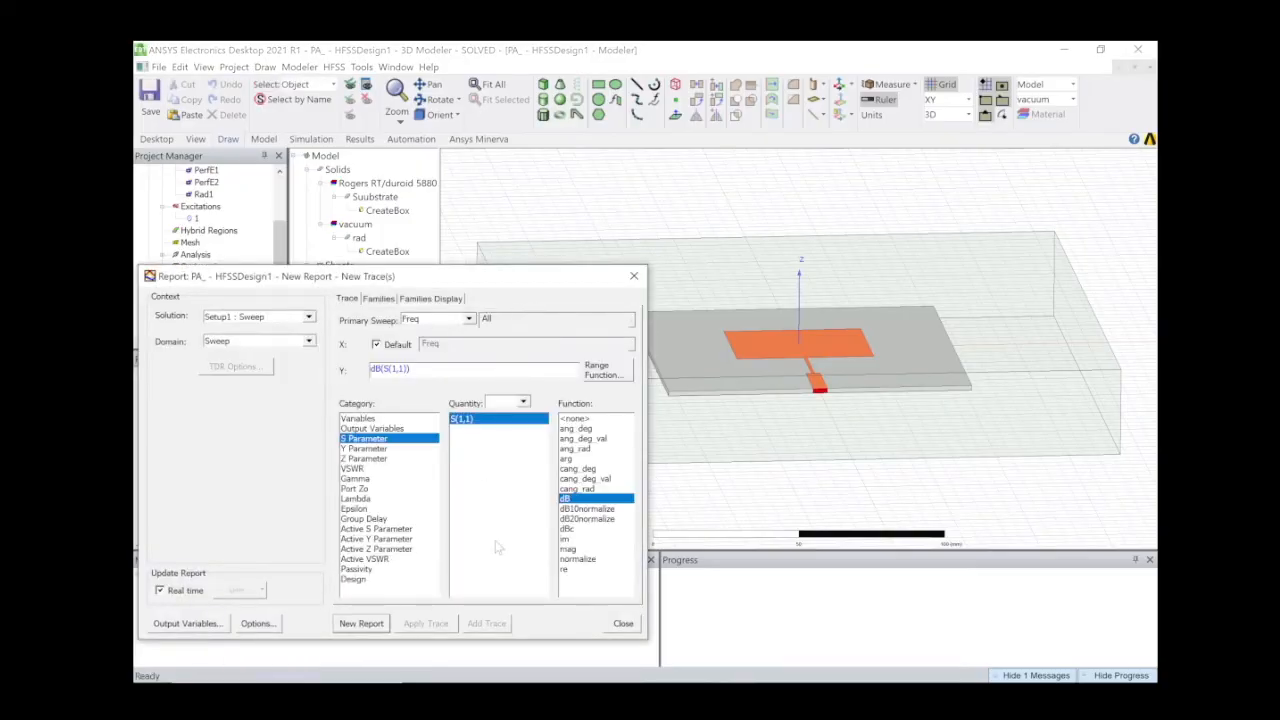
{"action": "left_click", "coordinate": [372, 623]}
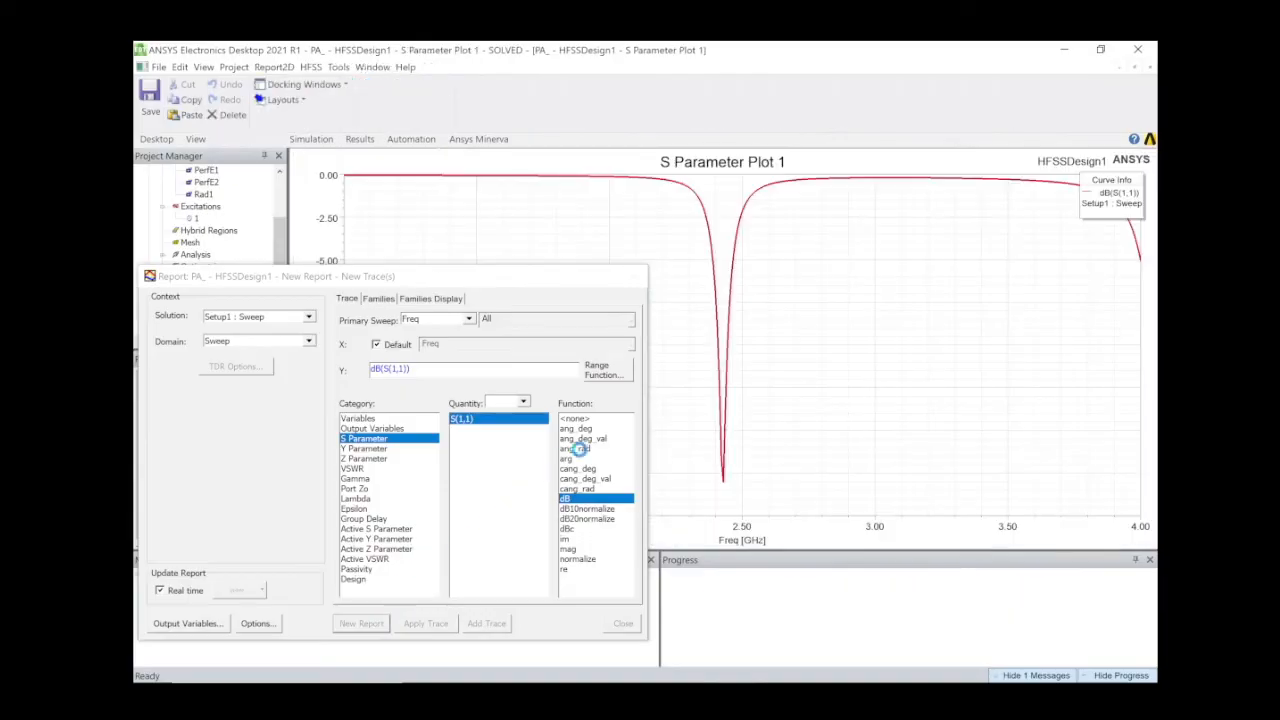
{"action": "left_click", "coordinate": [634, 278]}
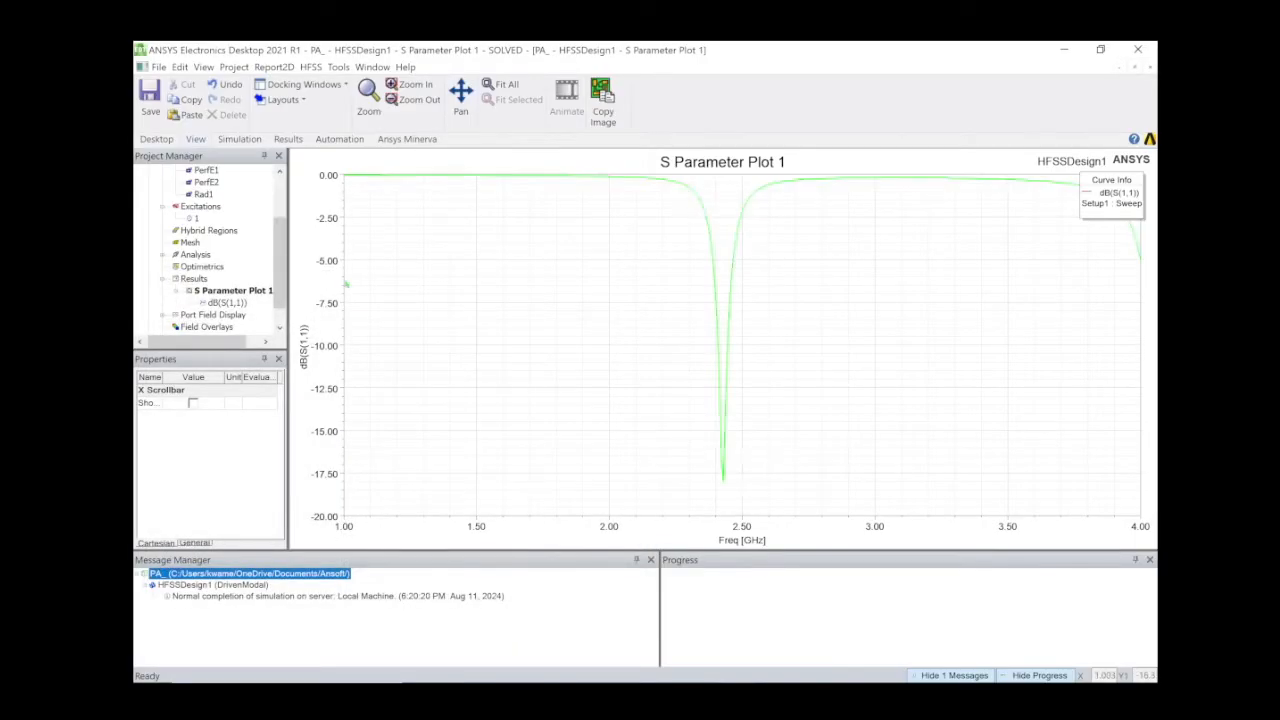
Add a Y marker to the S11 plot and drag it to about -10 dB.
{"action": "right_click", "coordinate": [435, 349]}
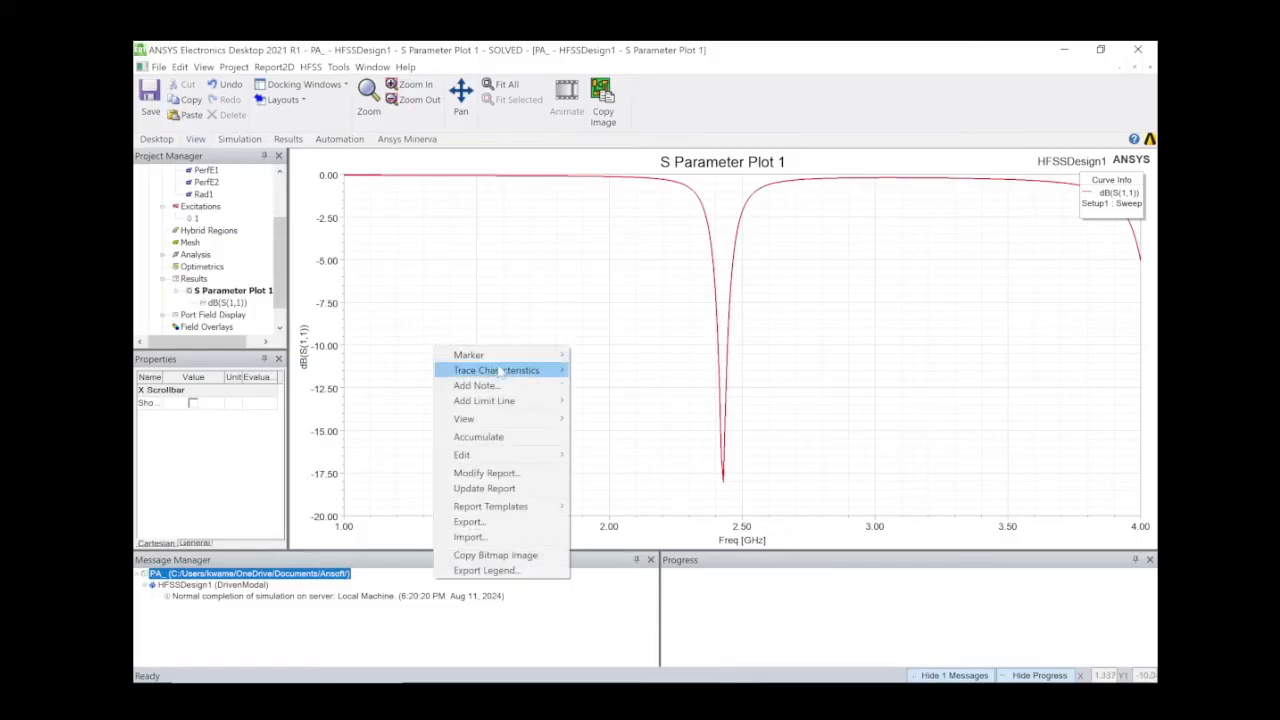
{"action": "mouse_move", "coordinate": [537, 358]}
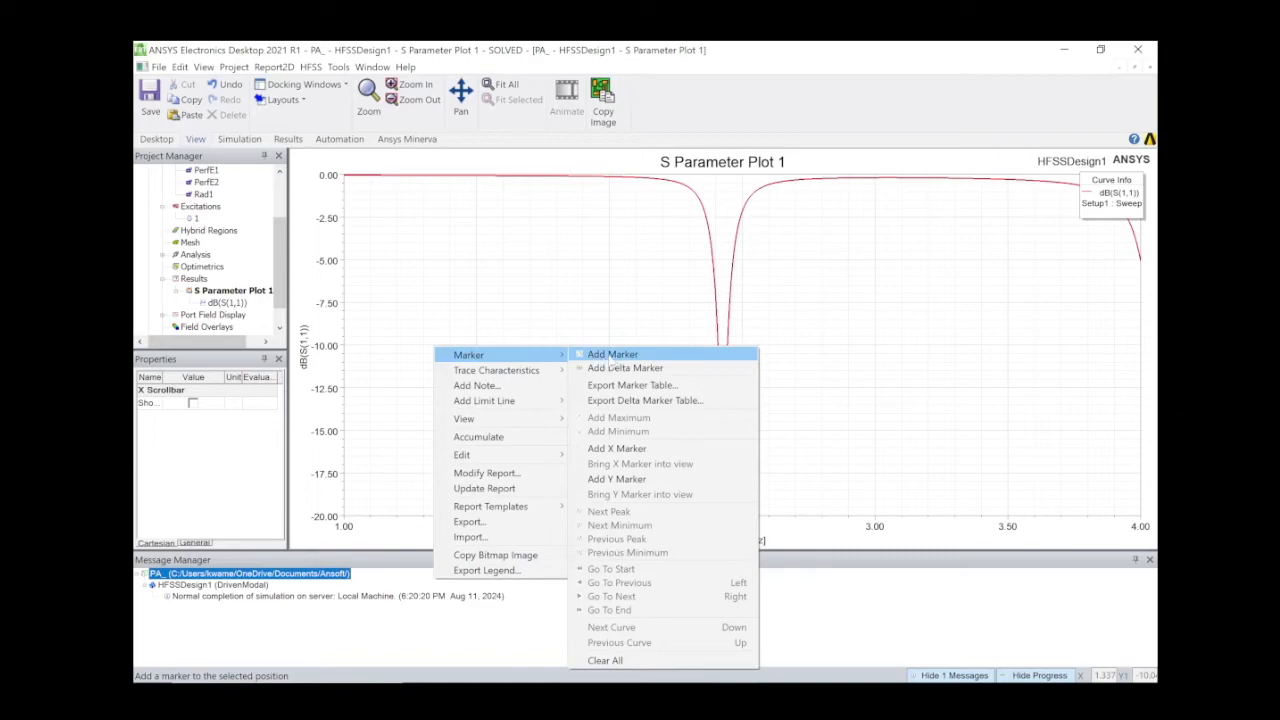
{"action": "left_click", "coordinate": [611, 356]}
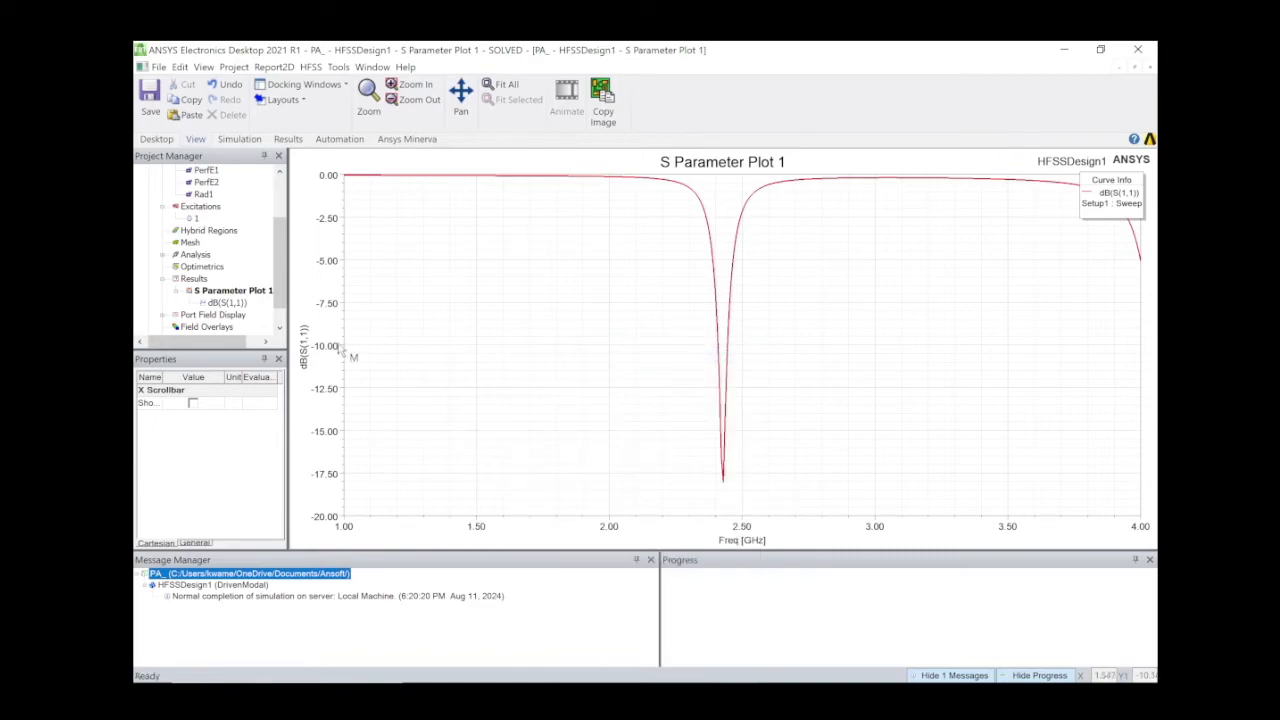
{"action": "right_click", "coordinate": [377, 334]}
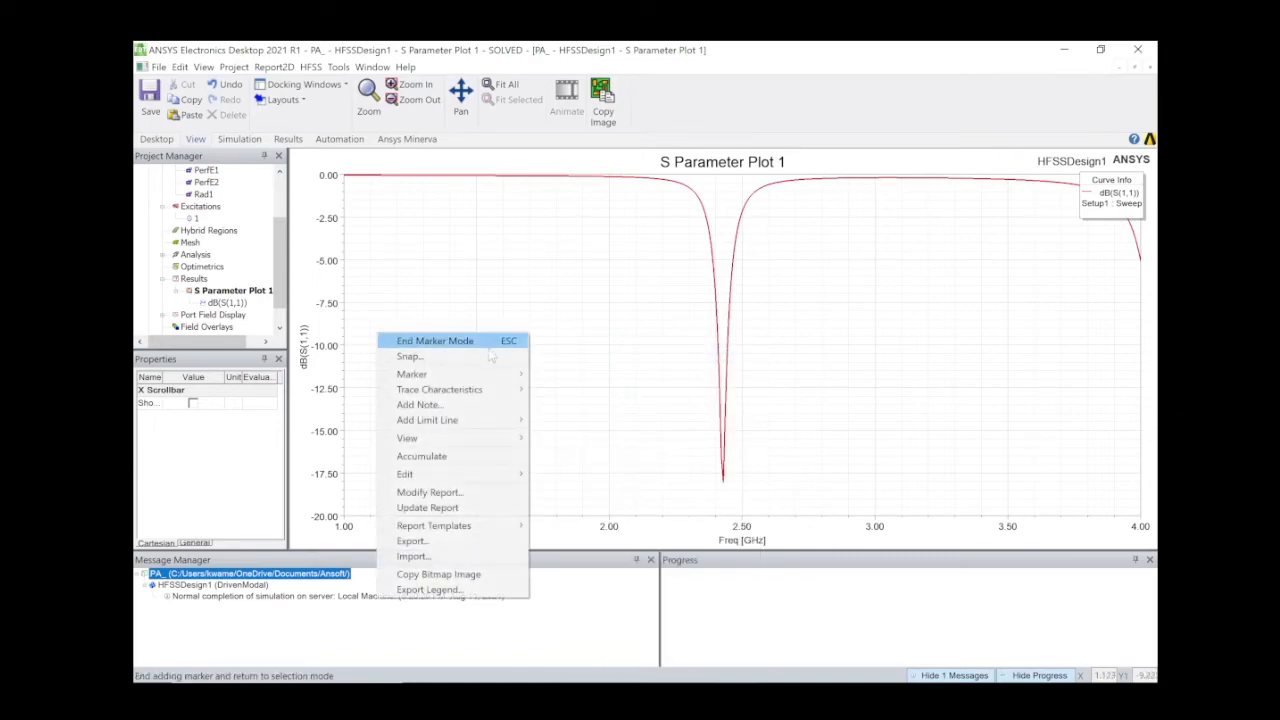
{"action": "left_click", "coordinate": [578, 335]}
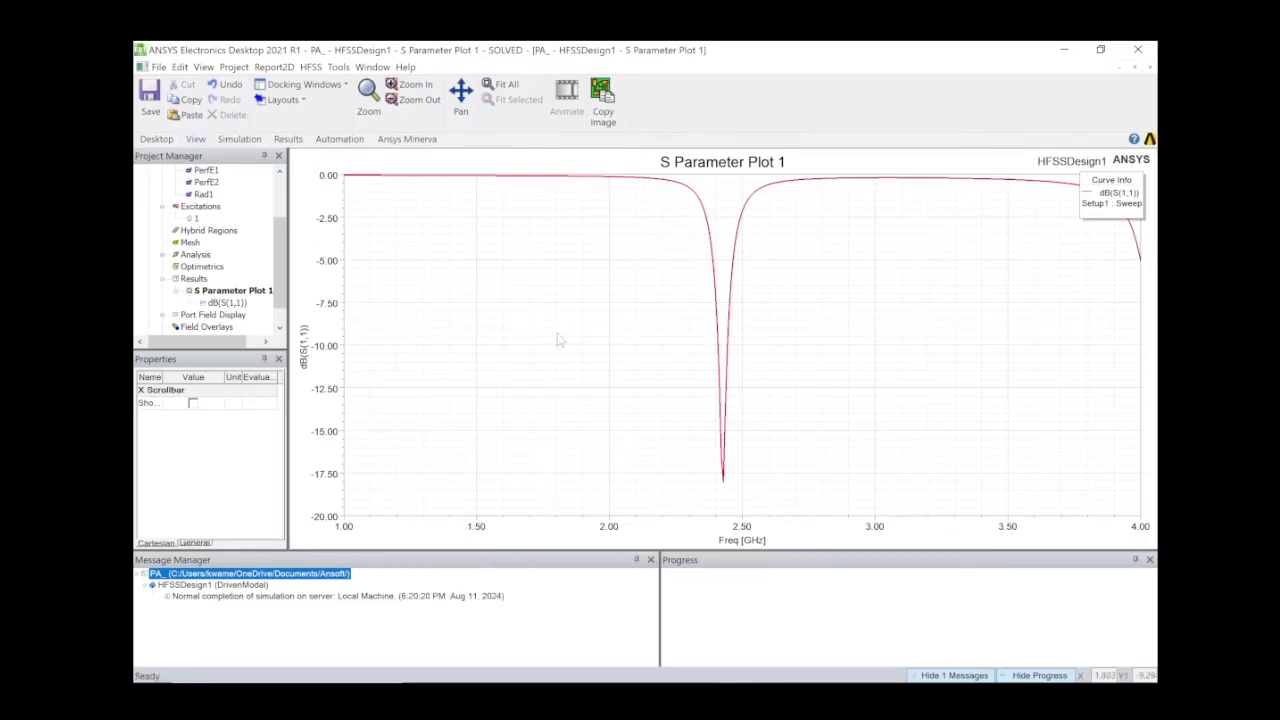
{"action": "right_click", "coordinate": [560, 340]}
{"action": "mouse_move", "coordinate": [665, 343]}
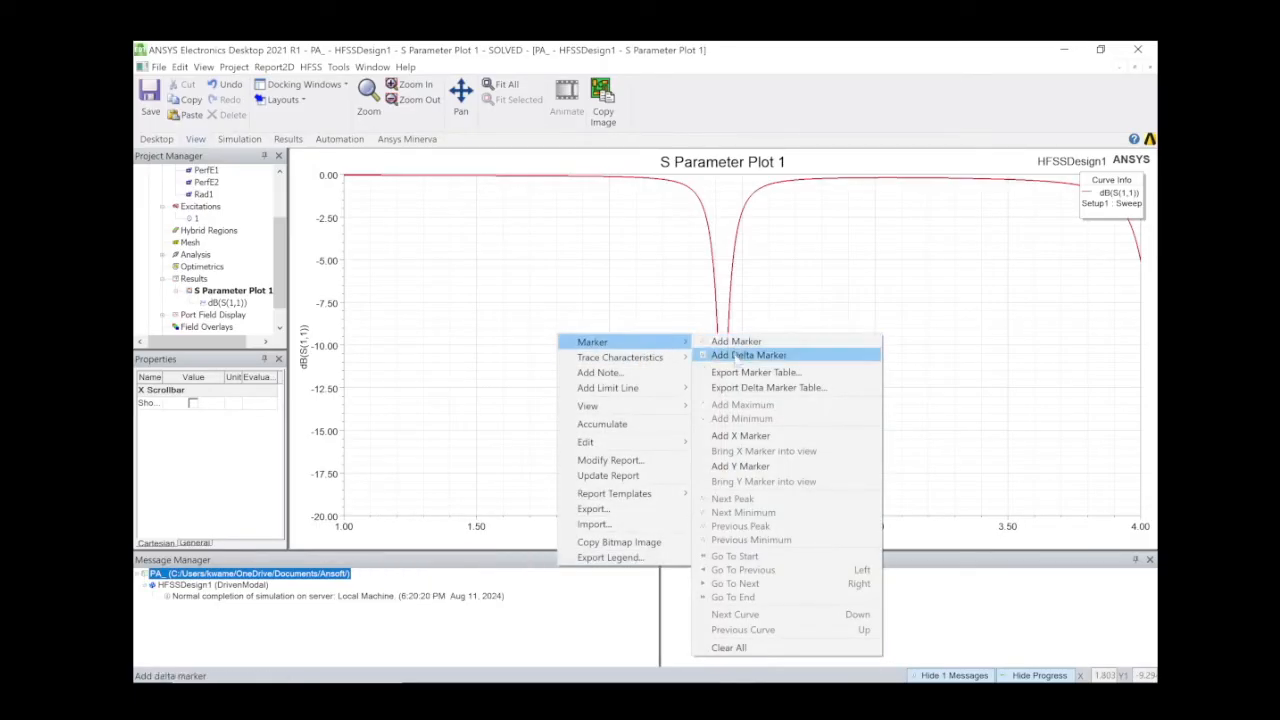
{"action": "left_click", "coordinate": [751, 476]}
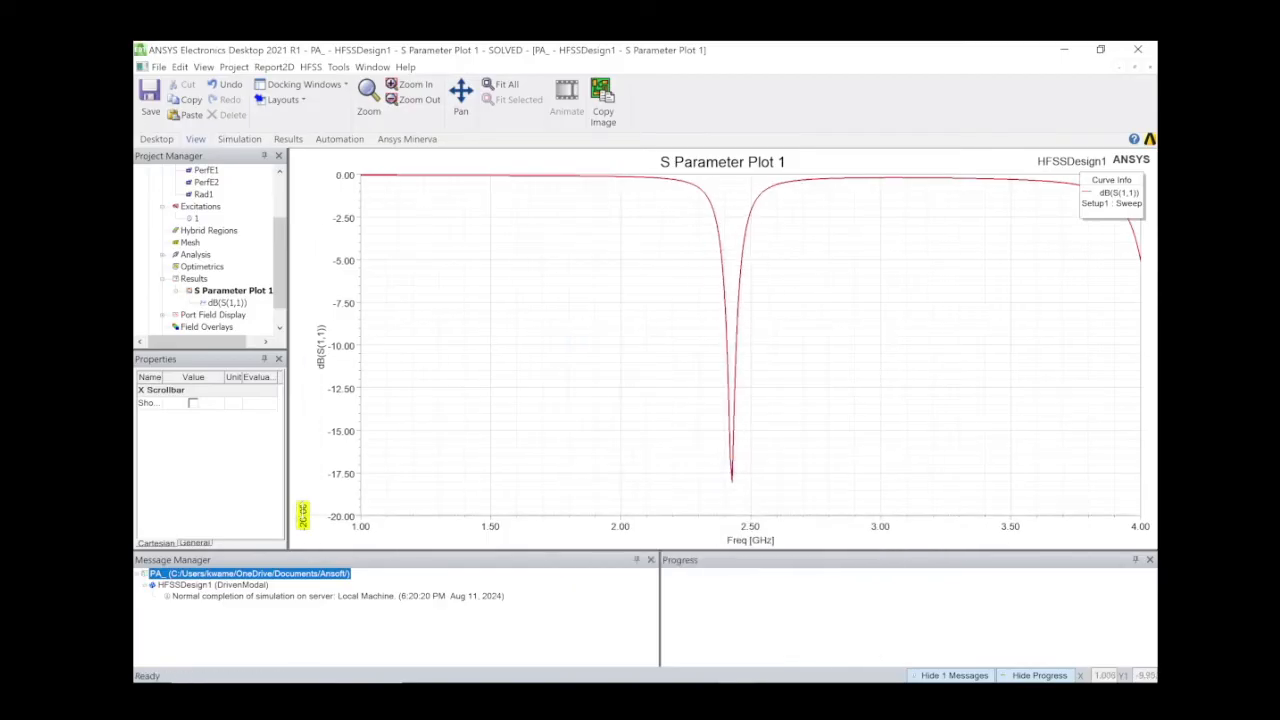
{"action": "left_click_drag", "start_coordinate": [303, 515], "coordinate": [303, 345]}
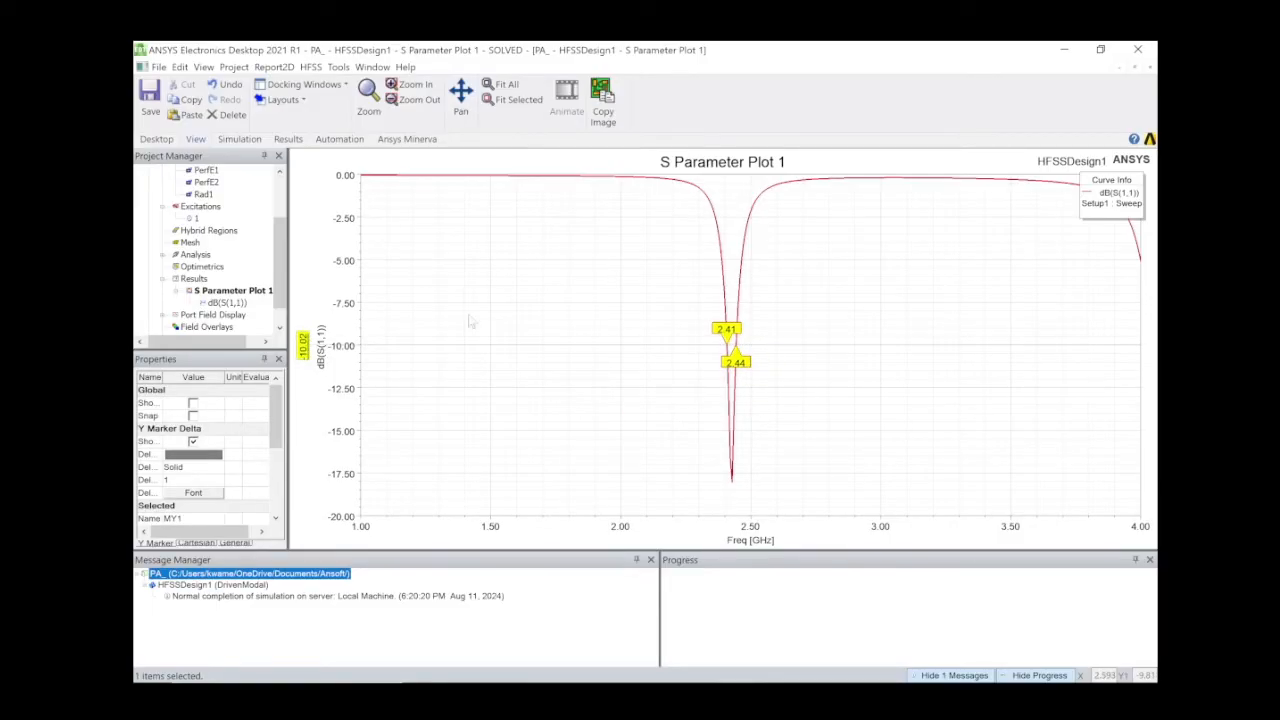
Add a plot note reading 'BANDWIDTH = 2.44-2.41 = 0.03GHz' to S Parameter Plot 1.
{"action": "right_click", "coordinate": [380, 223]}
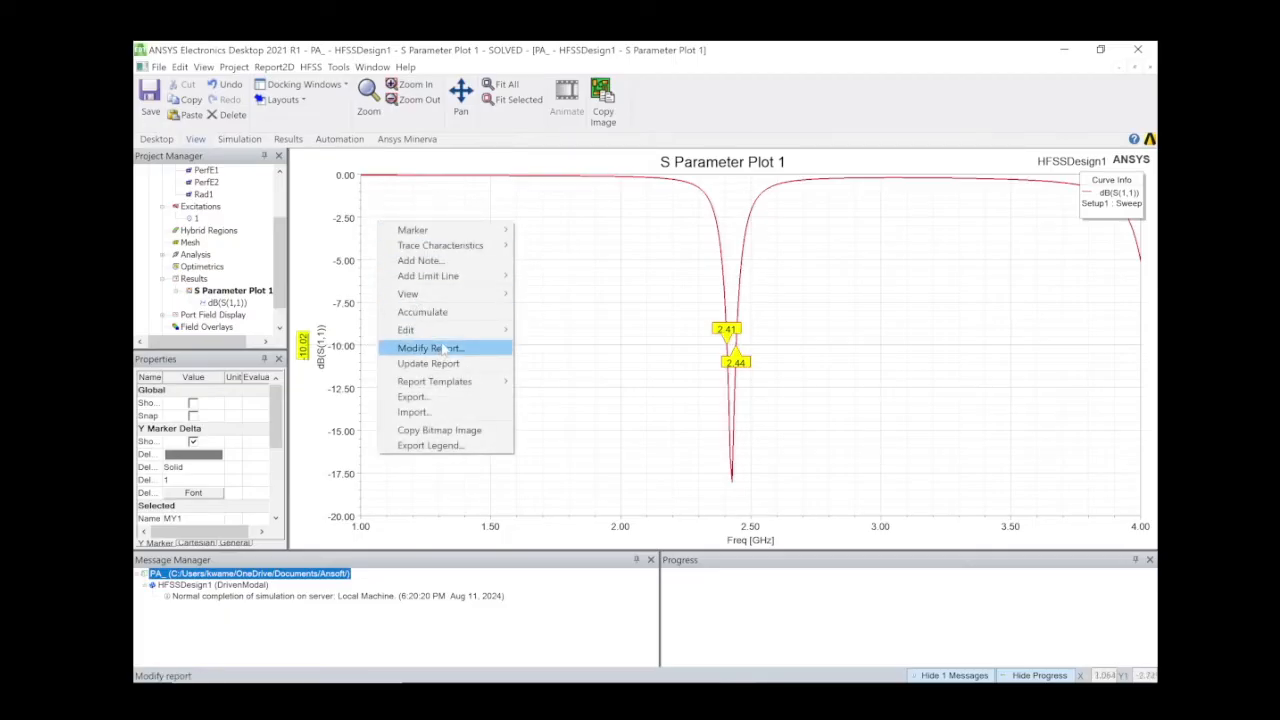
{"action": "left_click", "coordinate": [484, 264]}
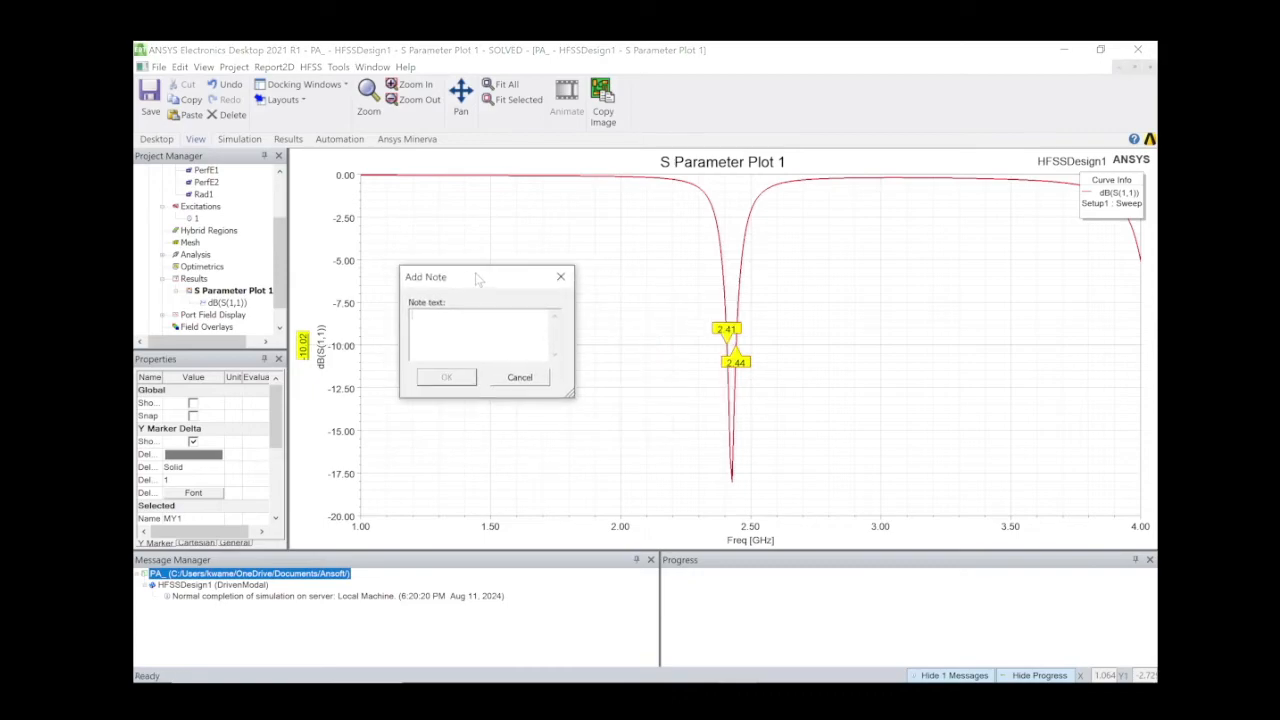
{"action": "type", "text": "BANDWID"}
{"action": "key", "text": "BackSpace"}
{"action": "key", "text": "BackSpace"}
{"action": "key", "text": "BackSpace"}
{"action": "type", "text": "DTH = 2.44"}
{"action": "left_click", "coordinate": [450, 378]}
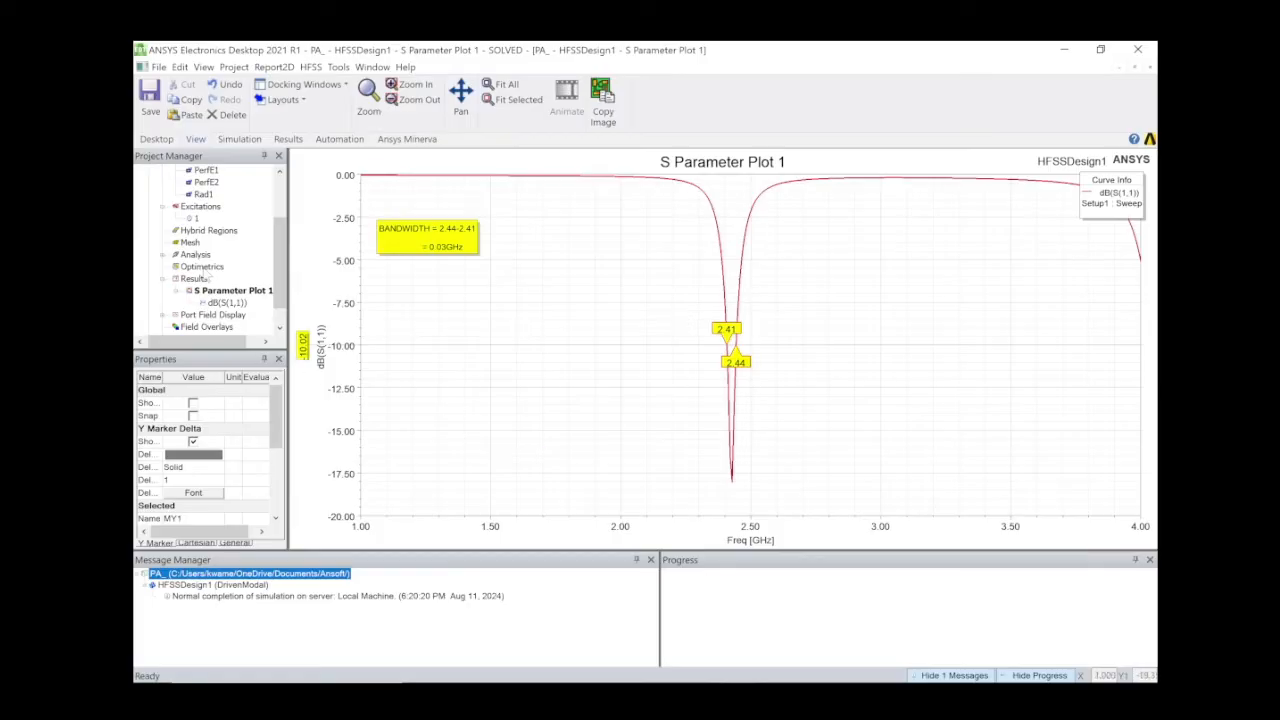
{"action": "scroll", "coordinate": [205, 278], "scroll_direction": "down", "scroll_amount": 1}
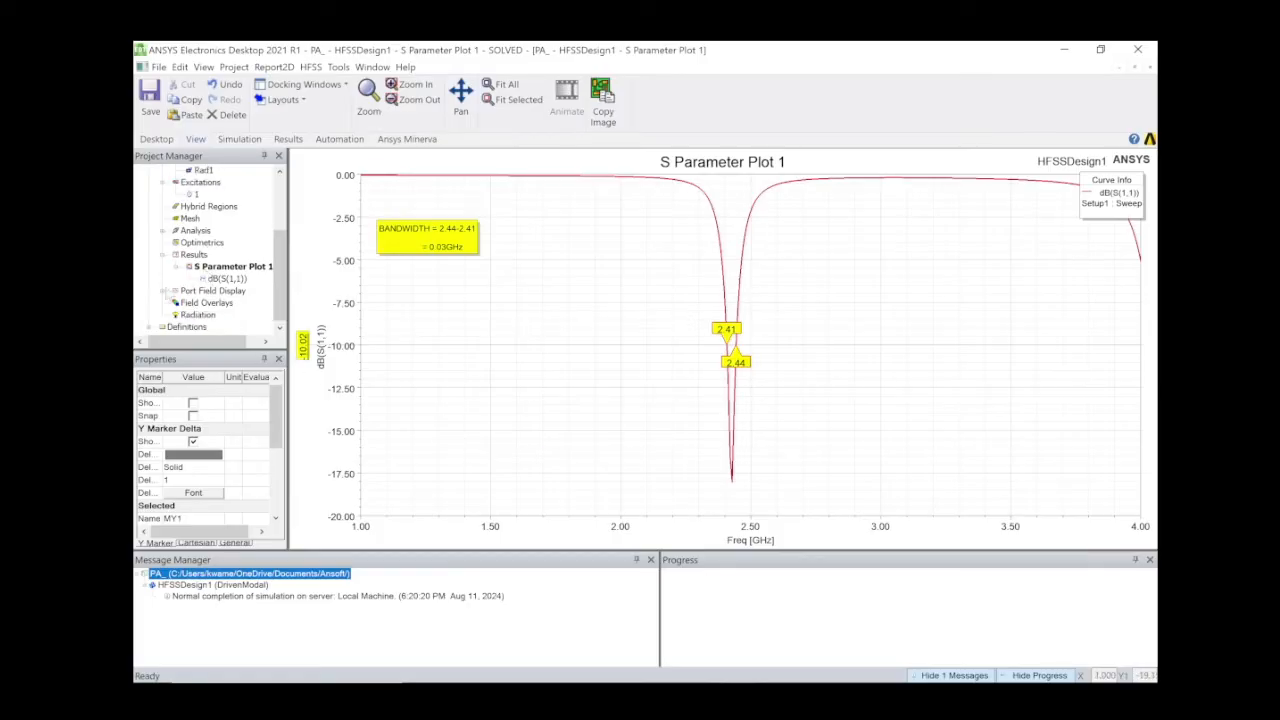
Insert infinite-sphere setup 2D with Phi 0–360° and Theta −180–180°.
{"action": "right_click", "coordinate": [192, 315]}
{"action": "mouse_move", "coordinate": [358, 344]}
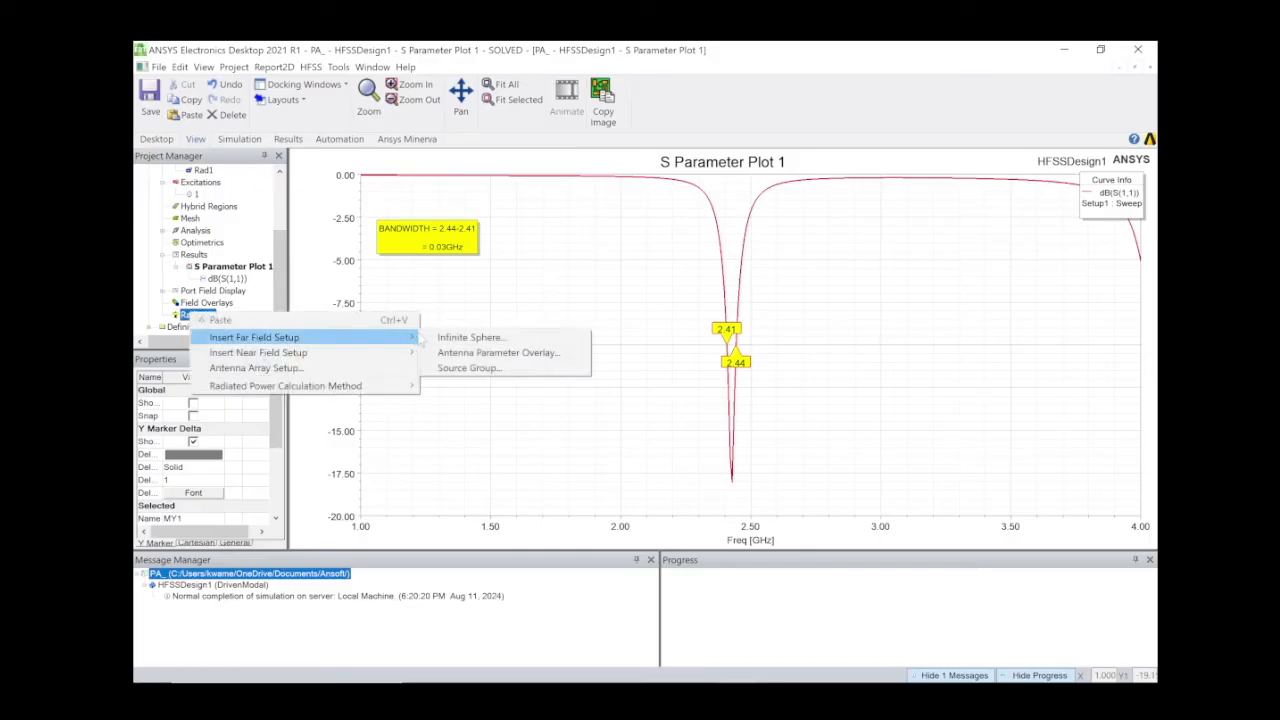
{"action": "left_click", "coordinate": [456, 338]}
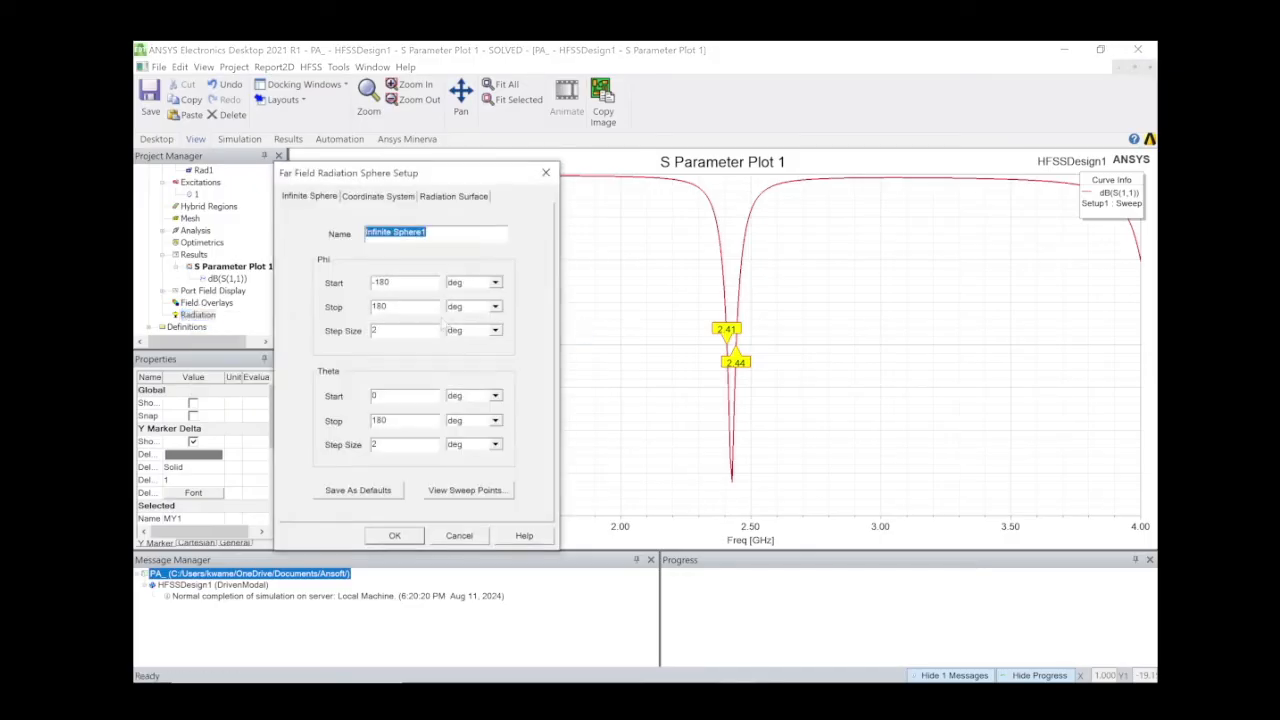
{"action": "key", "text": "Tab"}
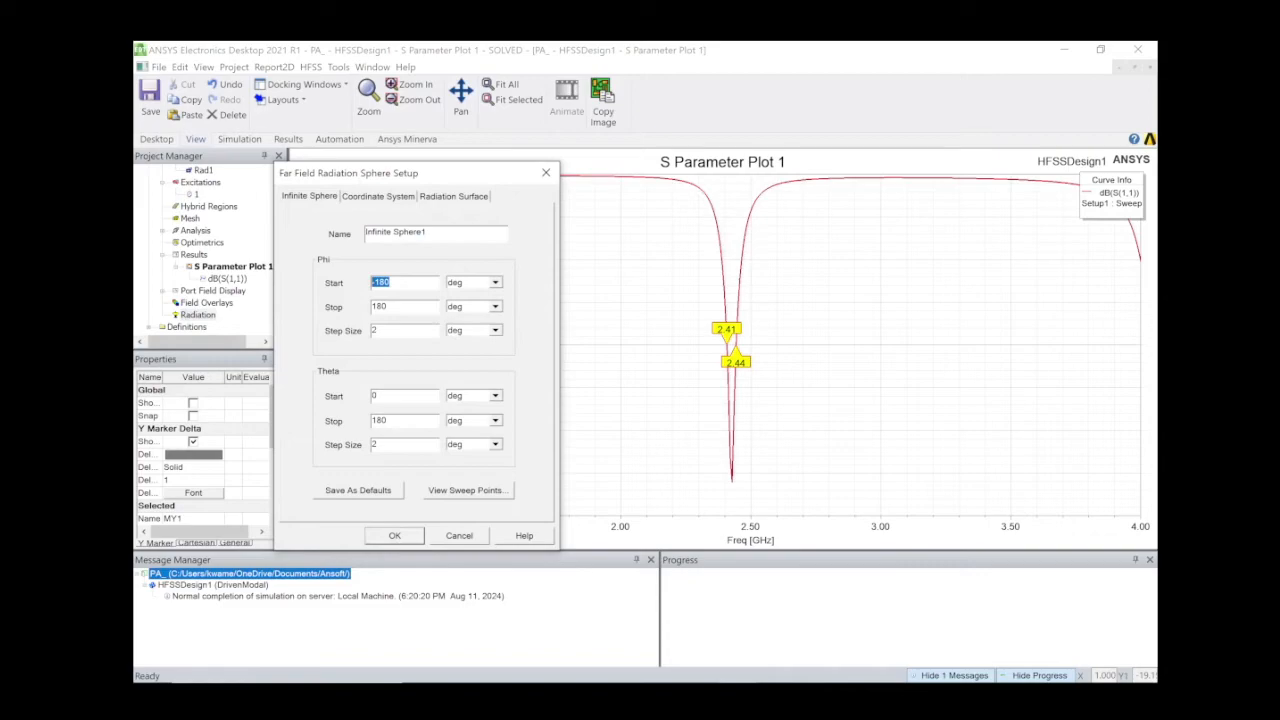
{"action": "left_click_drag", "start_coordinate": [431, 232], "coordinate": [365, 232]}
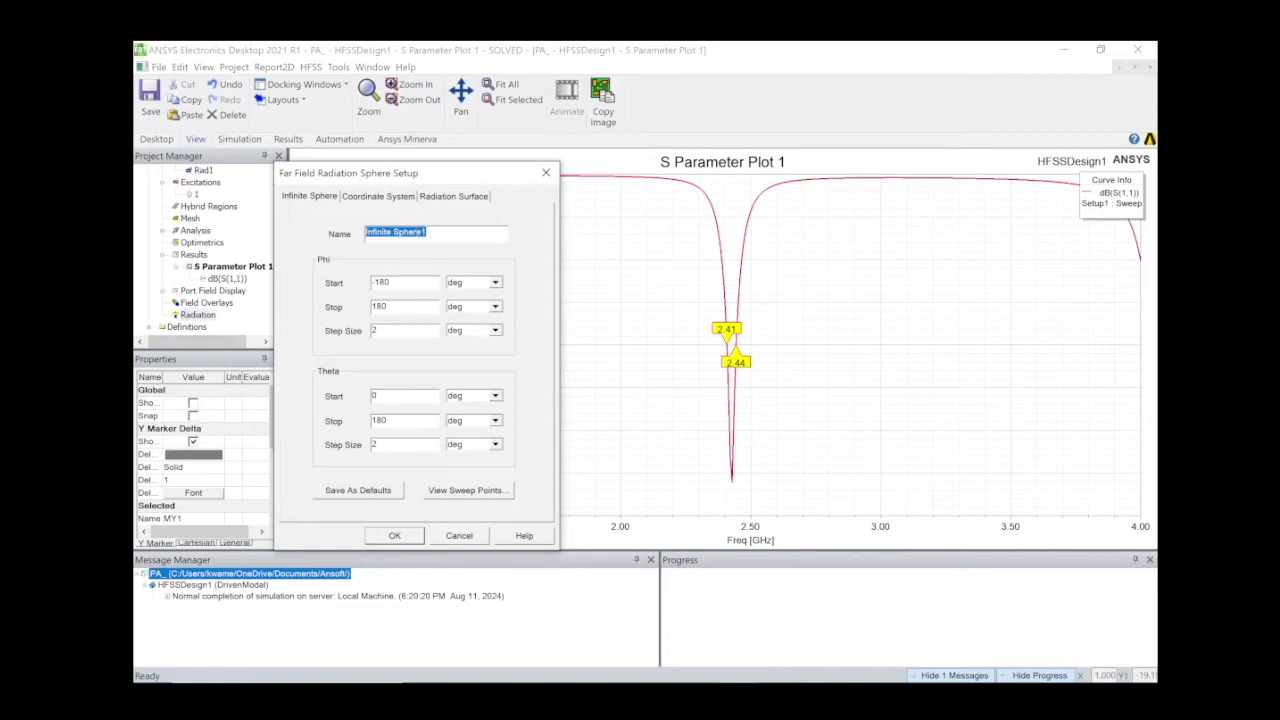
{"action": "type", "text": "2D"}
{"action": "key", "text": "Tab"}
{"action": "type", "text": "3"}
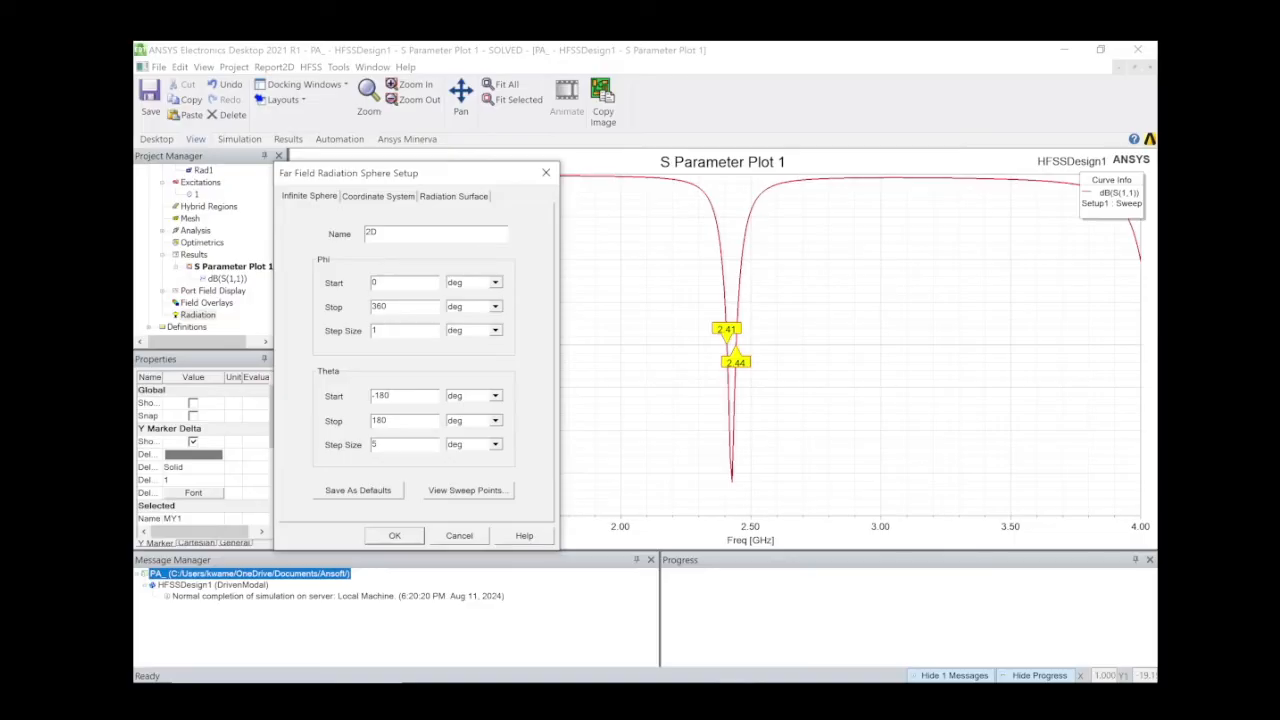
{"action": "left_click", "coordinate": [416, 535]}
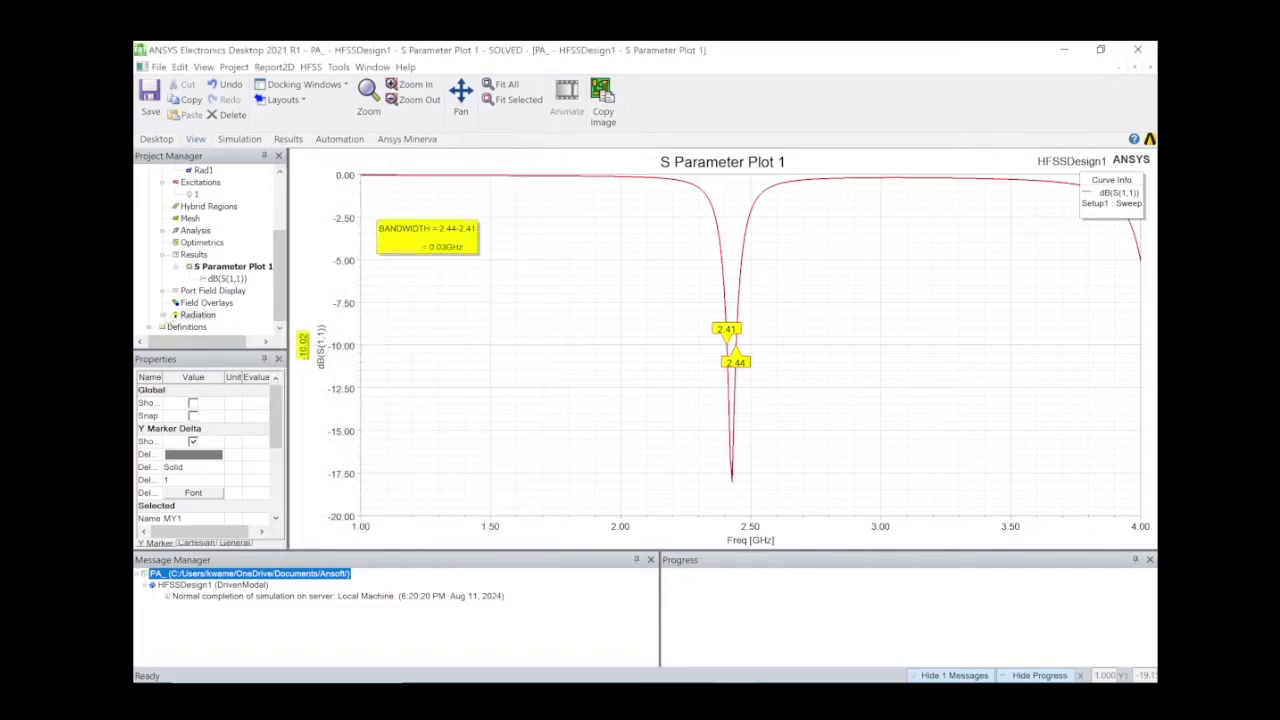
{"action": "left_click", "coordinate": [164, 315]}
{"action": "left_click", "coordinate": [199, 326]}
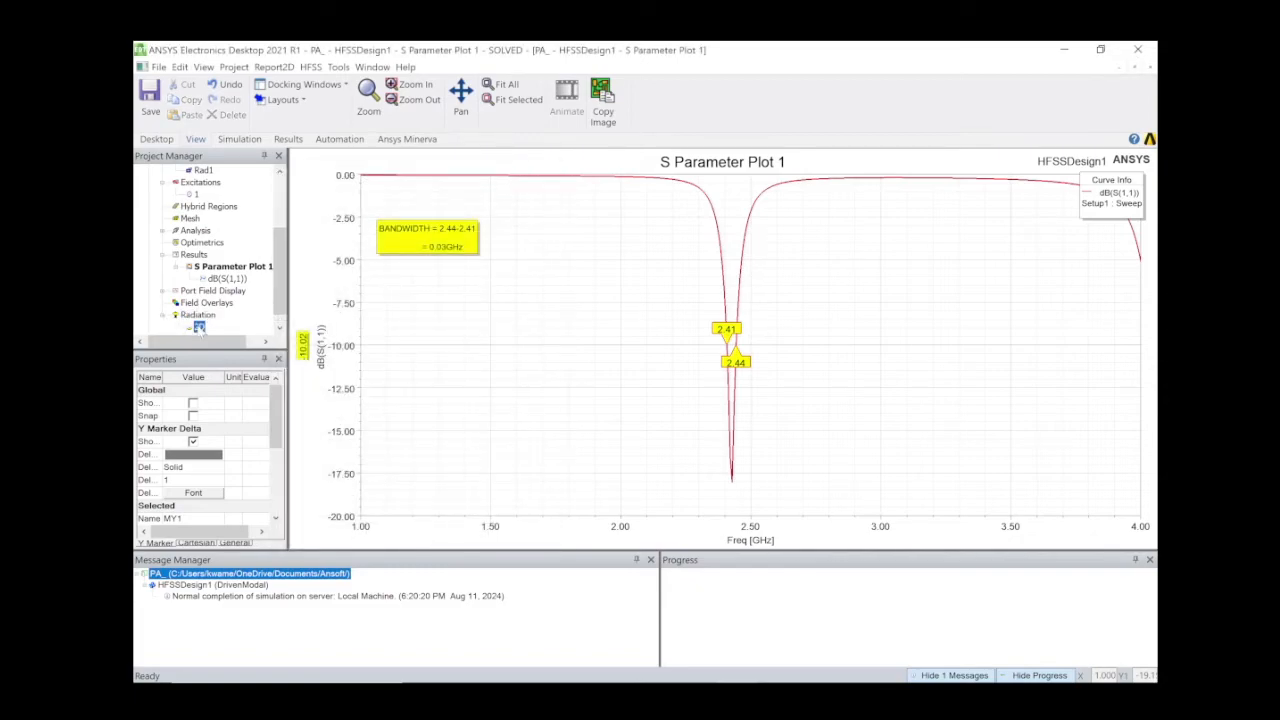
Insert infinite-sphere setup 3D with Phi −180–180° step 2 and Theta 0–180° step 5.
{"action": "left_click", "coordinate": [197, 314]}
{"action": "right_click", "coordinate": [197, 314]}
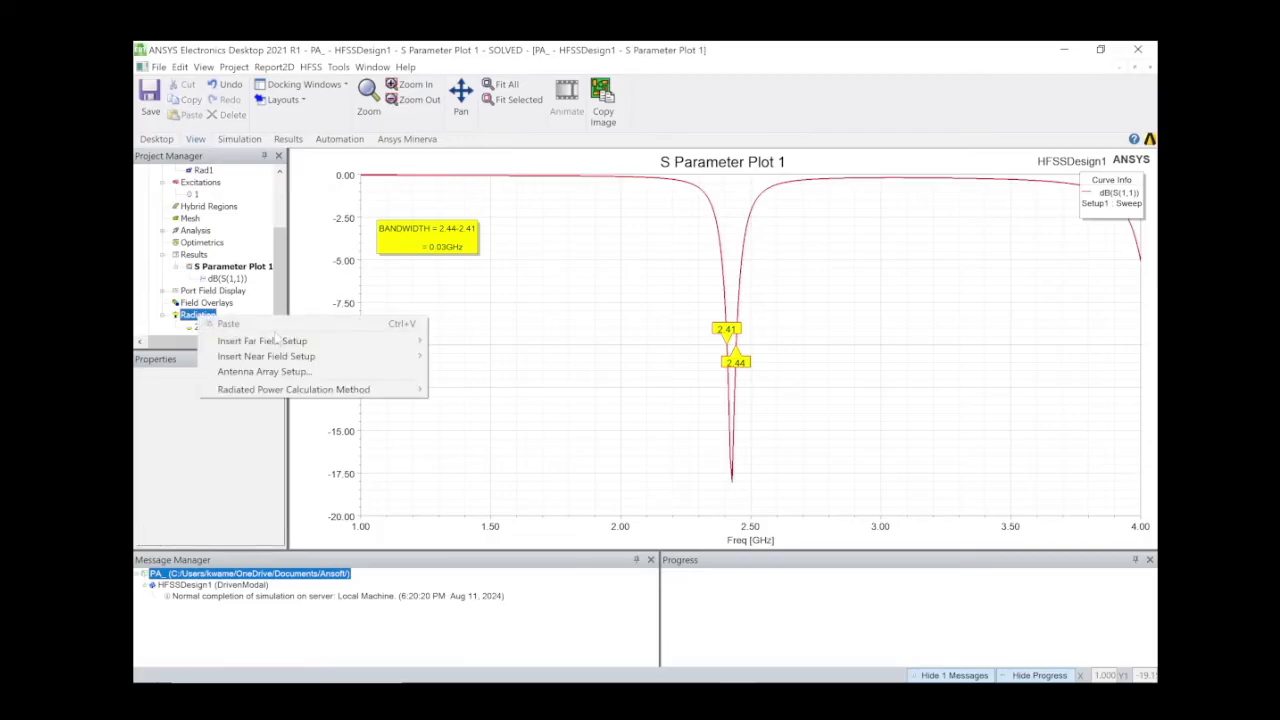
{"action": "mouse_move", "coordinate": [351, 342]}
{"action": "left_click", "coordinate": [488, 340]}
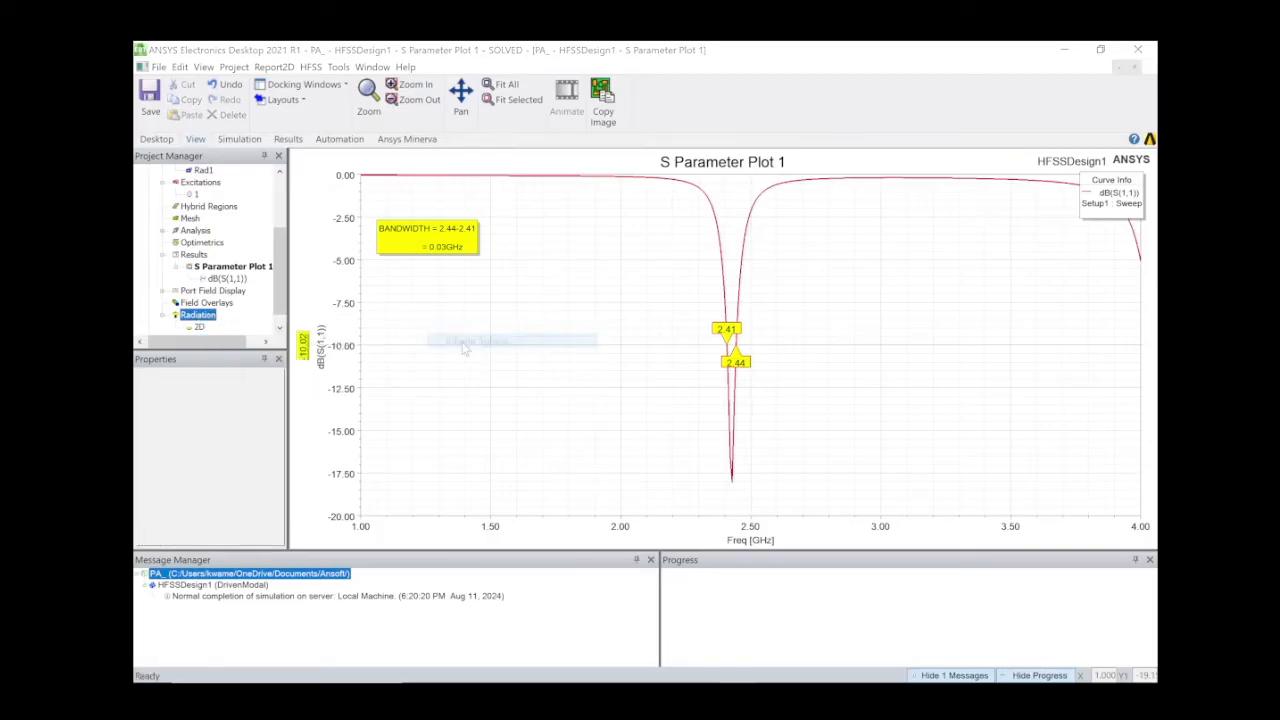
{"action": "type", "text": "3D"}
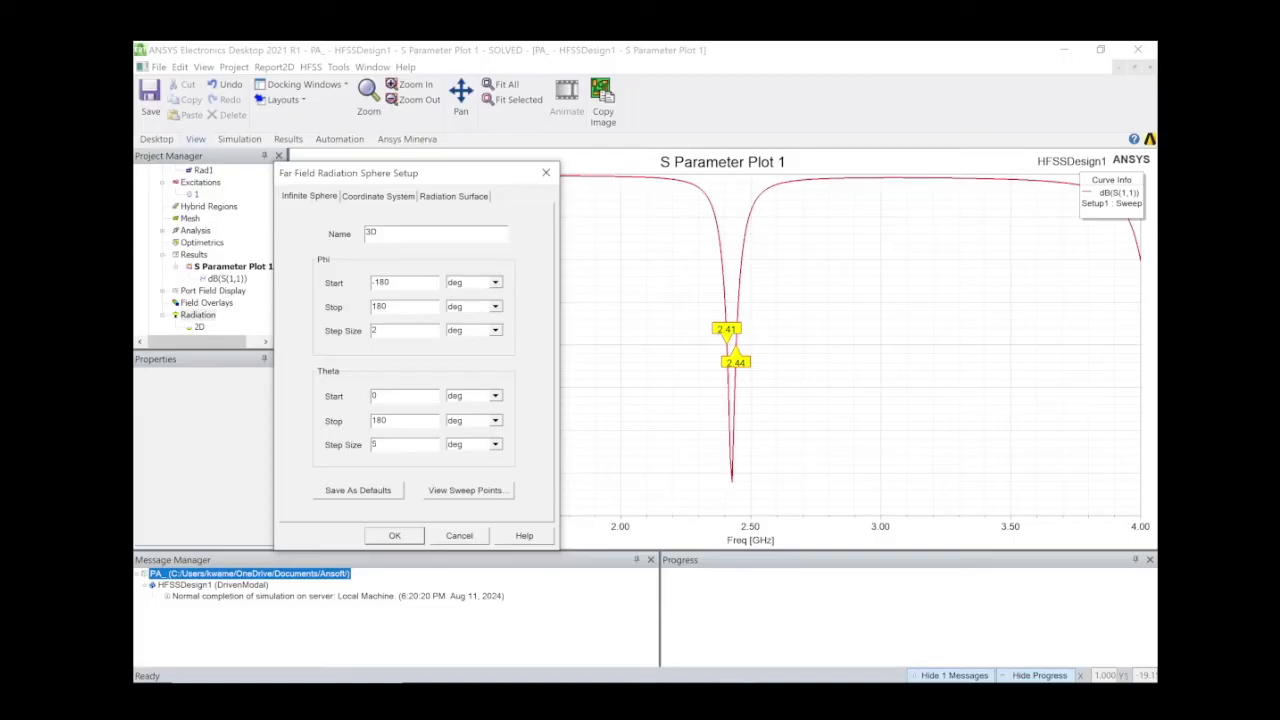
{"action": "left_click", "coordinate": [396, 536]}
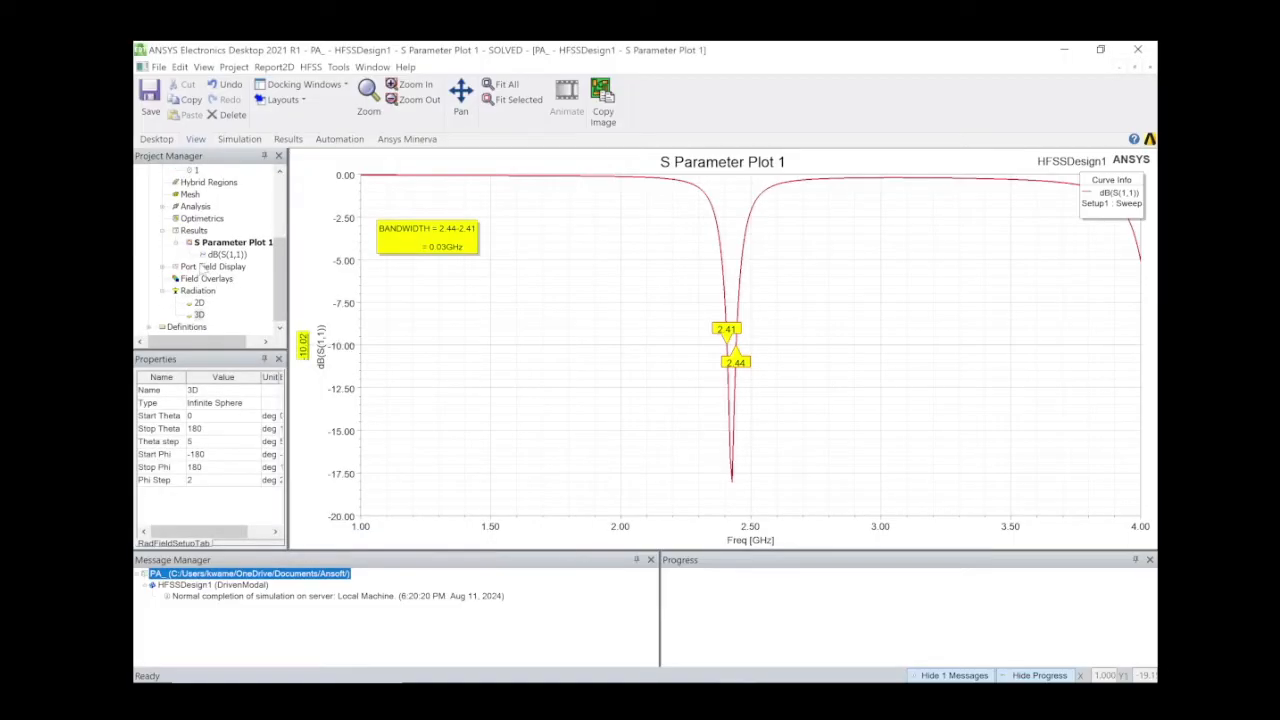
Create a 3D polar far-field report of dB(GainTotal) using the 3D sphere geometry.
{"action": "right_click", "coordinate": [194, 231]}
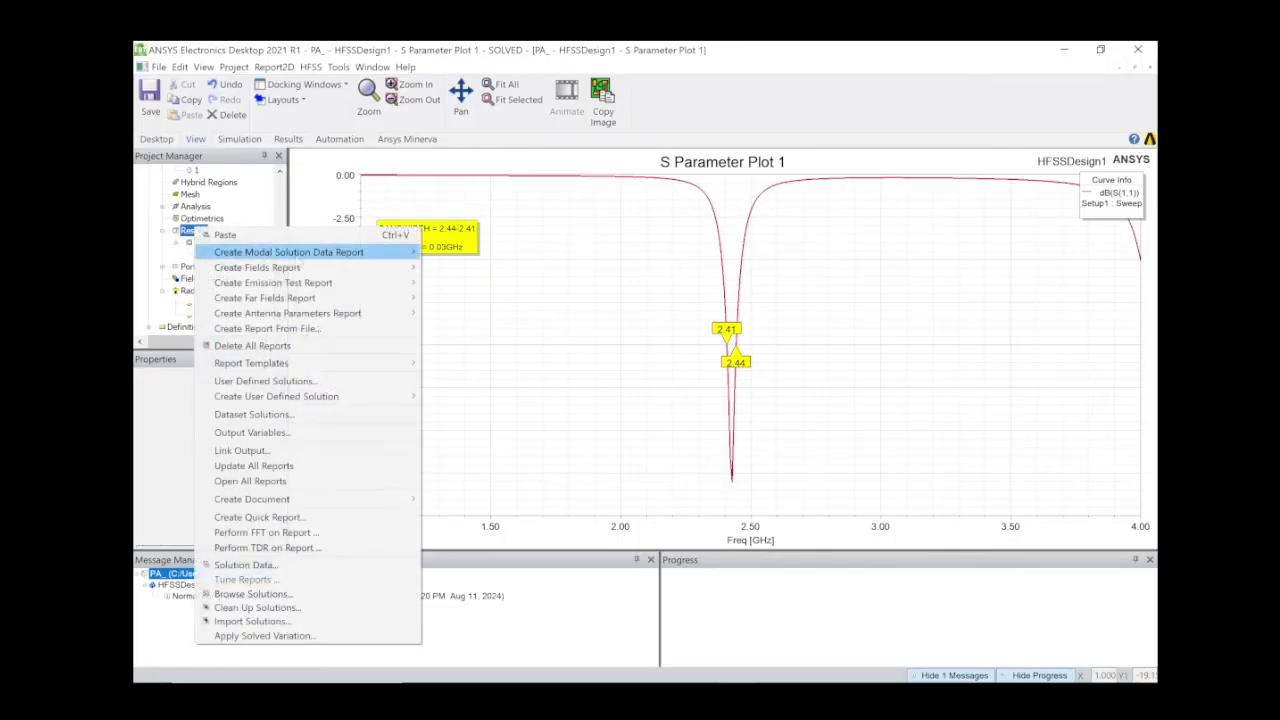
{"action": "mouse_move", "coordinate": [314, 267]}
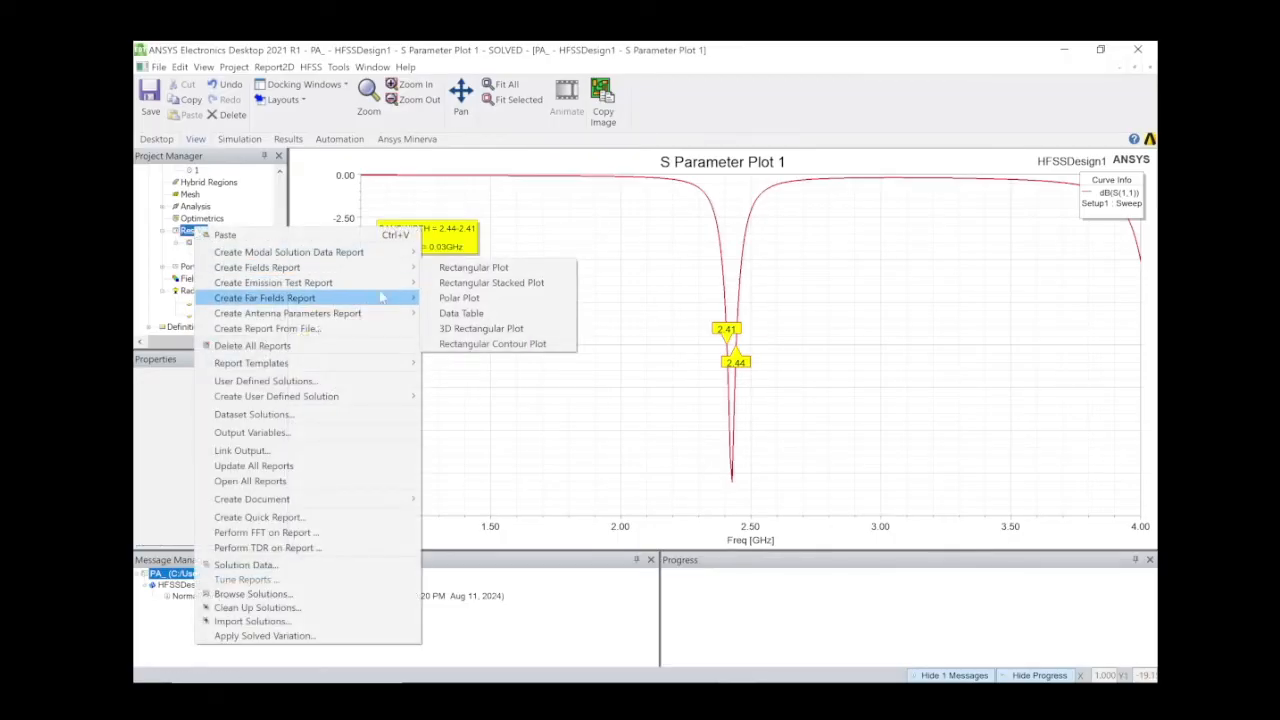
{"action": "mouse_move", "coordinate": [385, 298]}
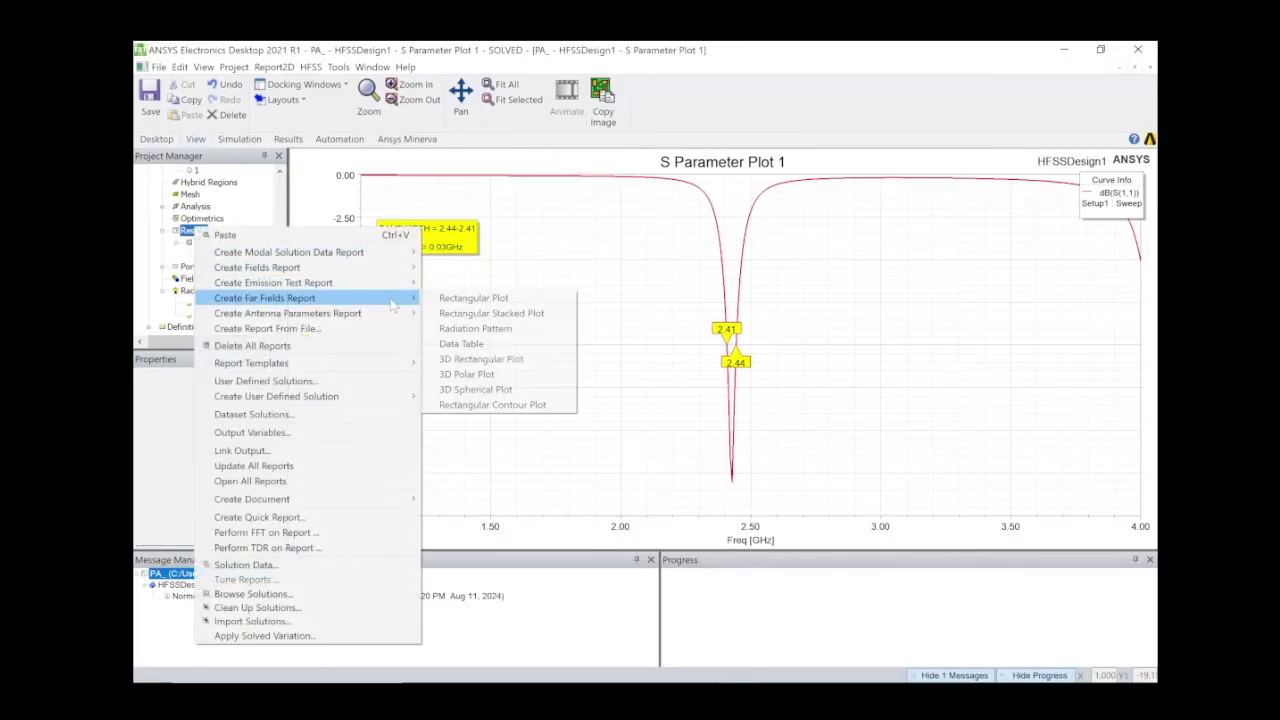
{"action": "left_click", "coordinate": [470, 374]}
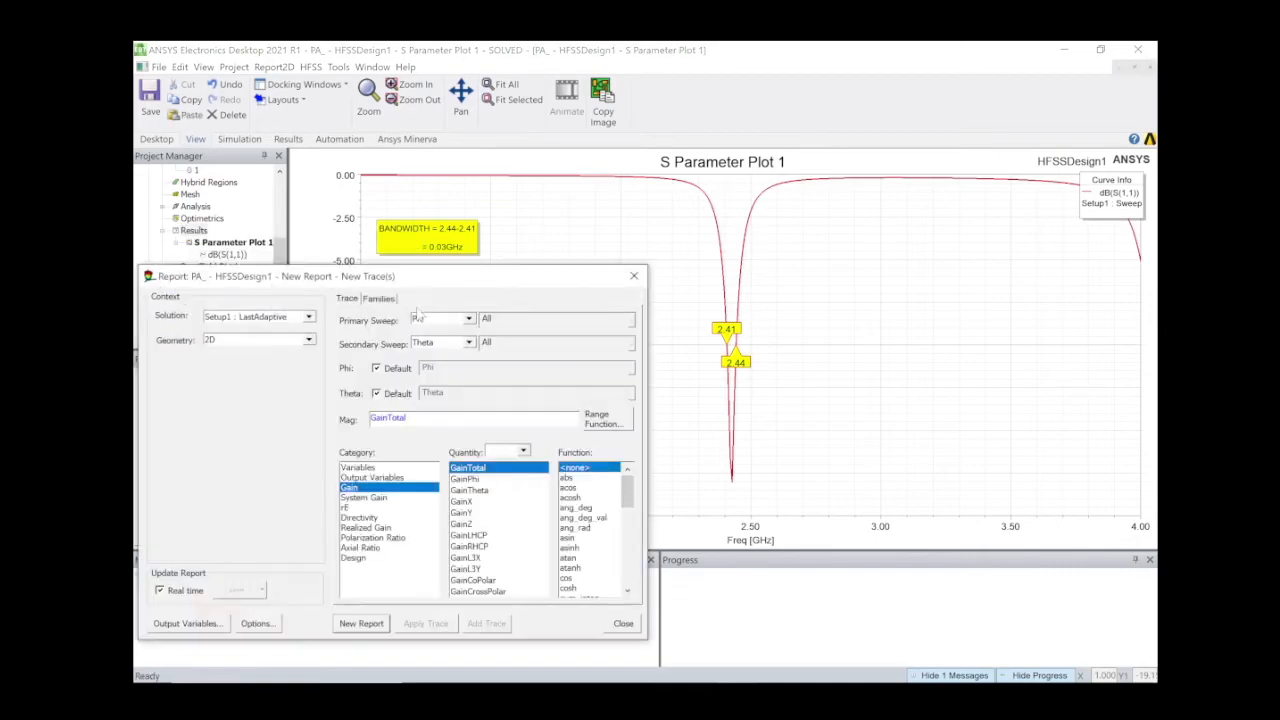
{"action": "left_click", "coordinate": [264, 341]}
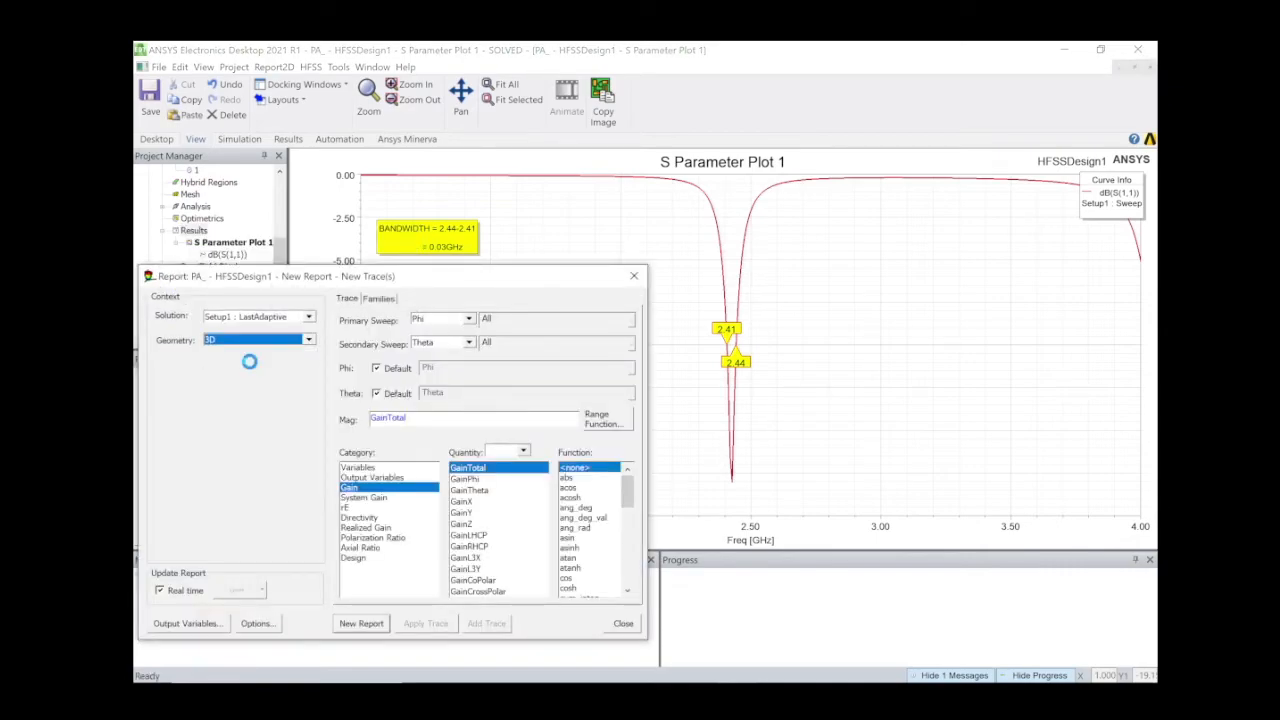
{"action": "left_click", "coordinate": [263, 359]}
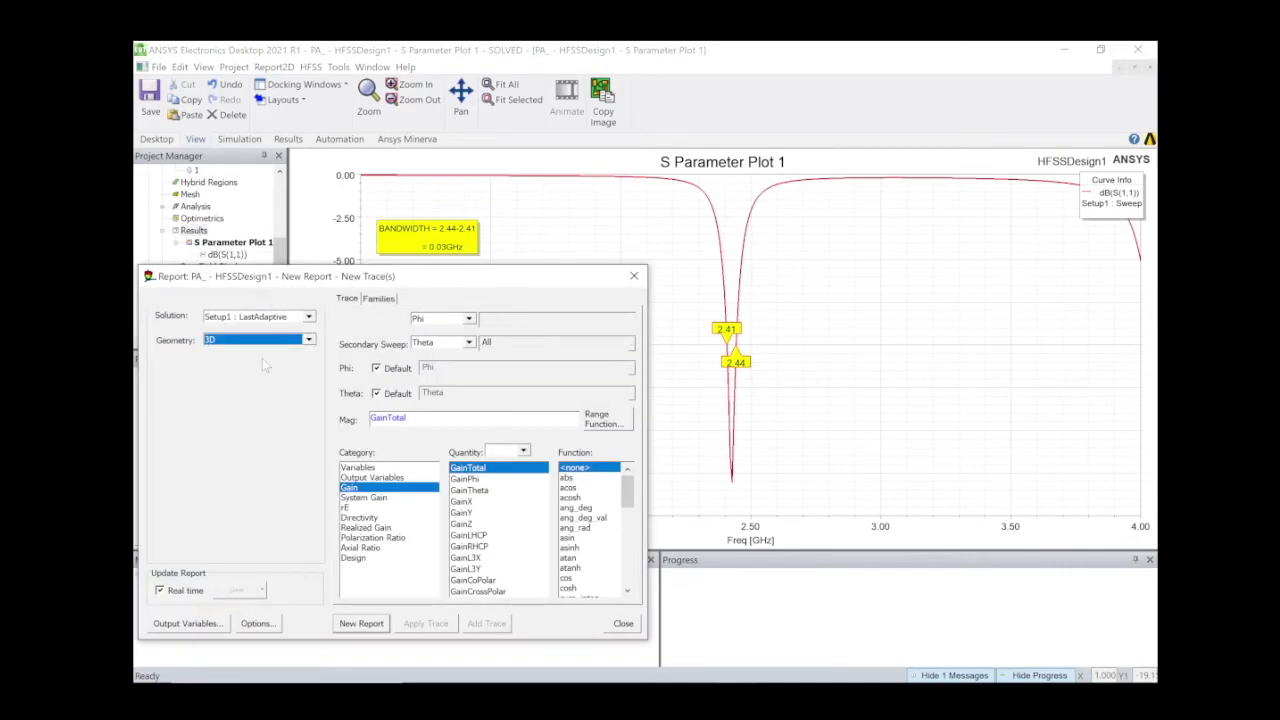
{"action": "scroll", "coordinate": [589, 578], "scroll_direction": "down", "scroll_amount": 2}
{"action": "left_click", "coordinate": [580, 549]}
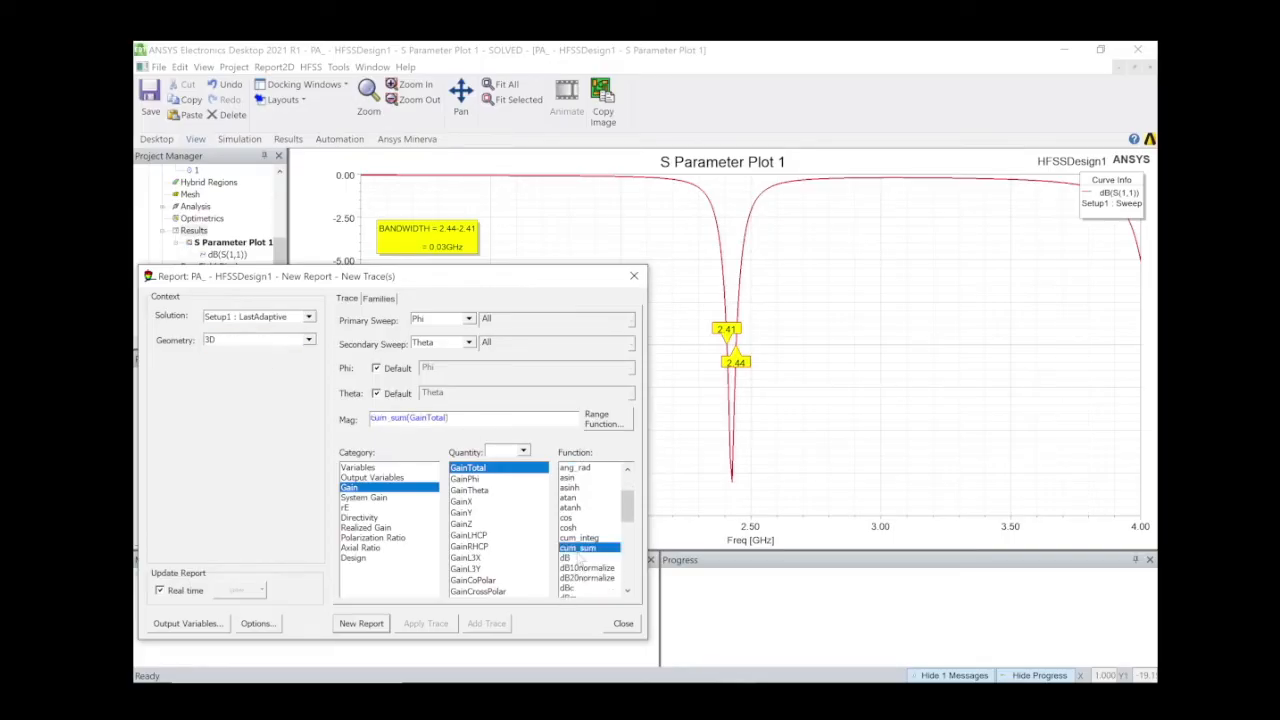
{"action": "left_click", "coordinate": [581, 557]}
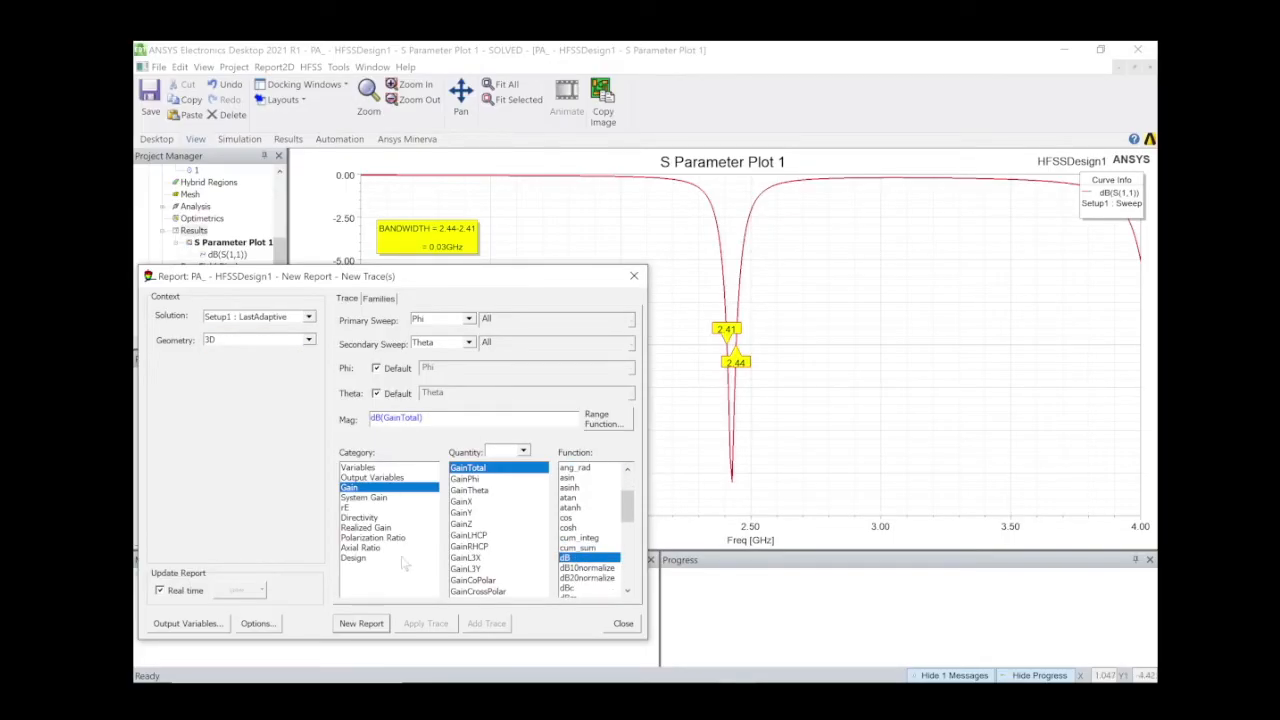
{"action": "left_click", "coordinate": [364, 623]}
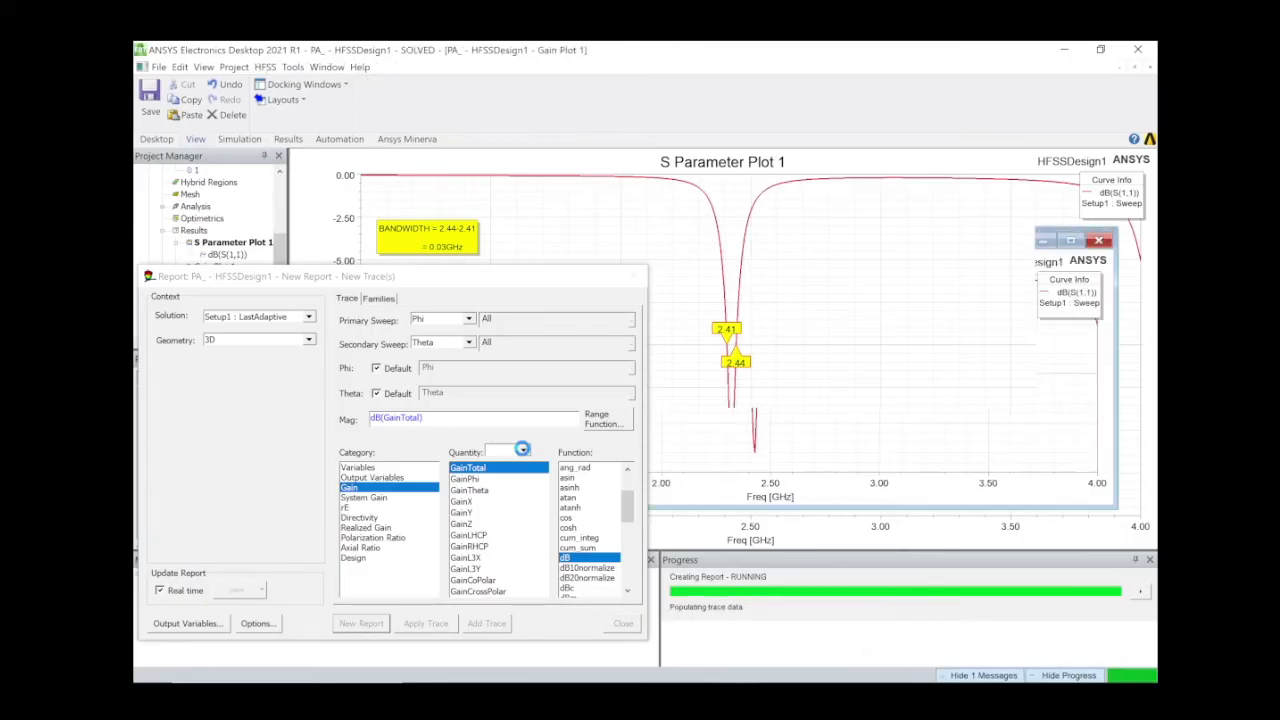
Close the report editor, orbit the 3D gain pattern to inspect its underside, and browse the Edit menu.
{"action": "left_click", "coordinate": [636, 277]}
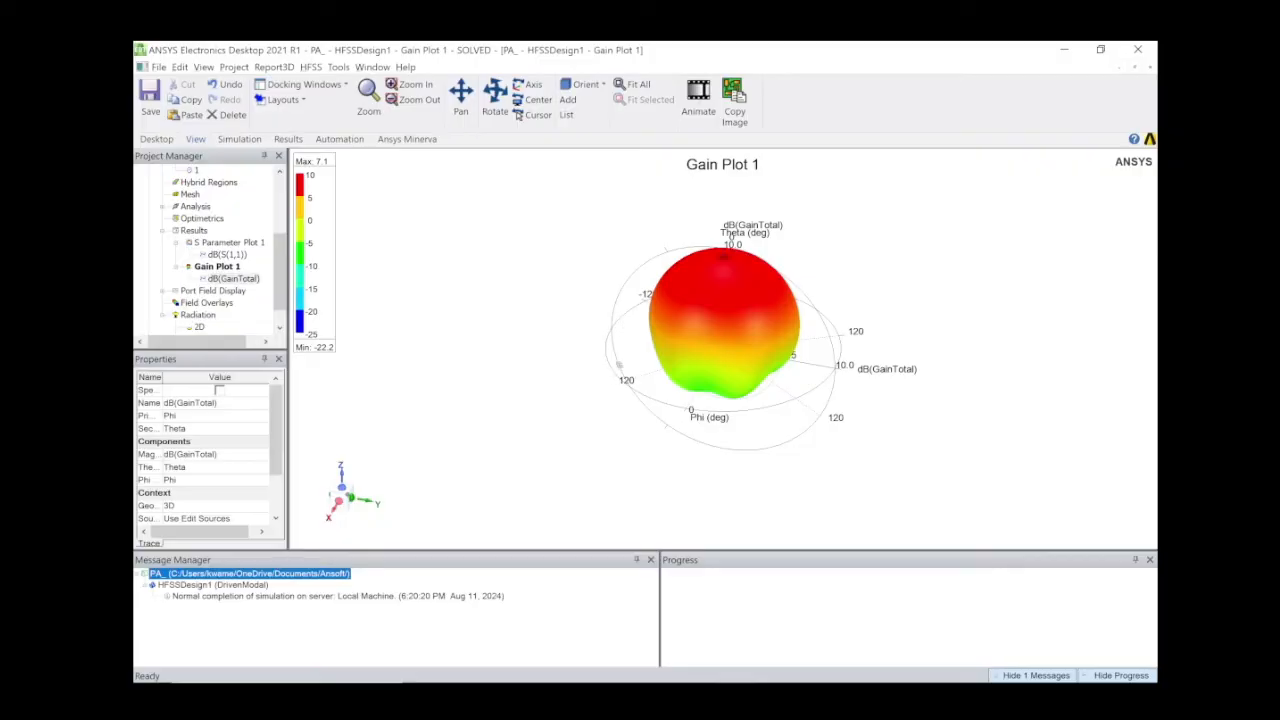
{"action": "middle_click_drag", "start_coordinate": [619, 365], "coordinate": [770, 325]}
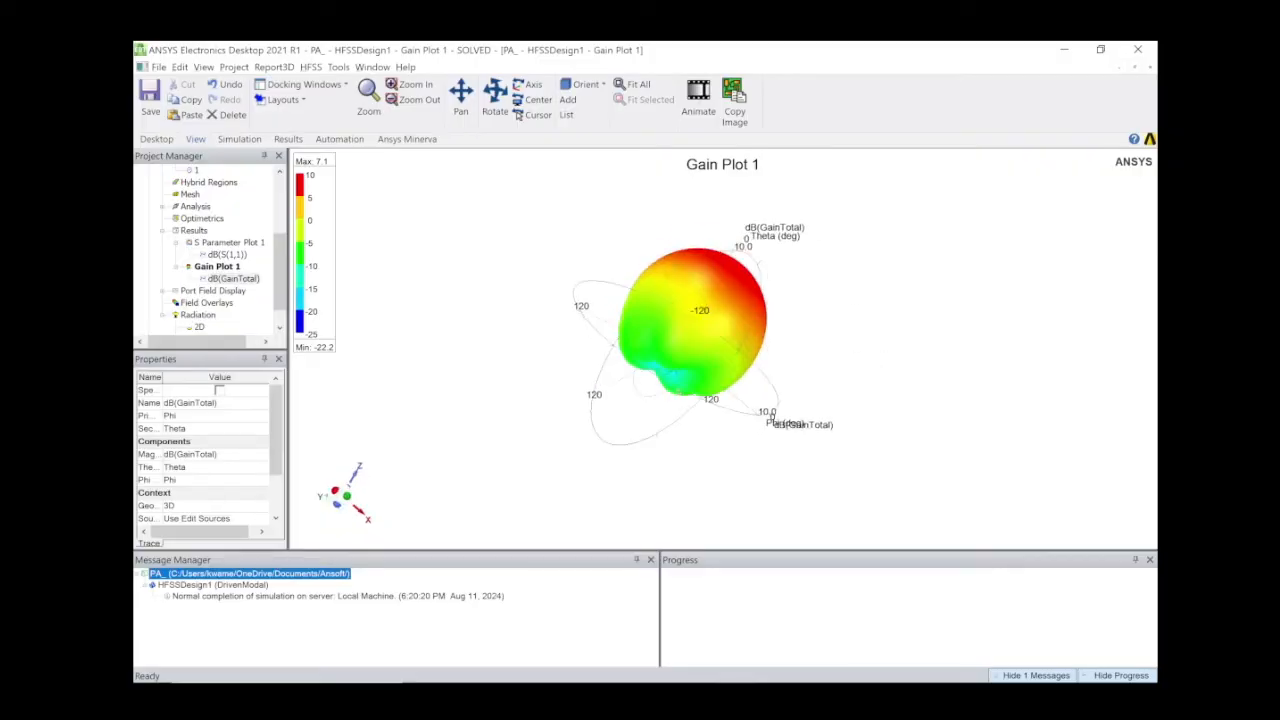
{"action": "middle_click_drag", "start_coordinate": [772, 414], "coordinate": [713, 236]}
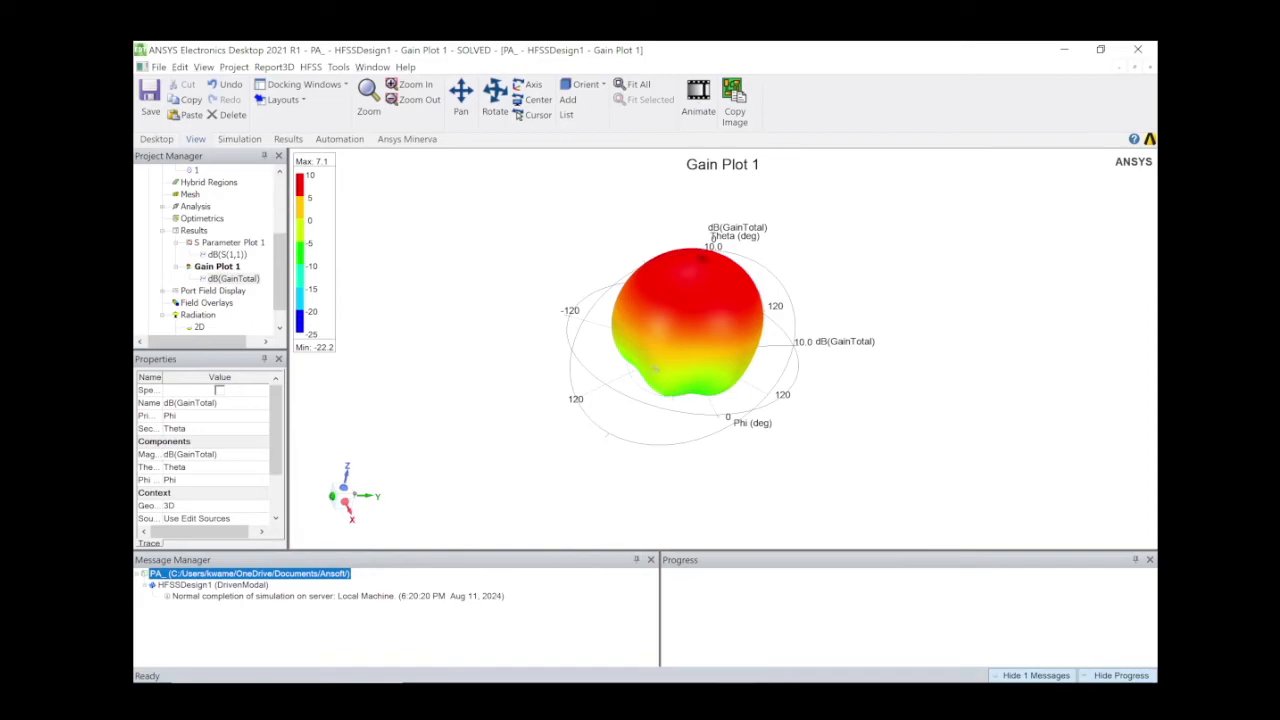
{"action": "middle_click_drag", "start_coordinate": [655, 369], "coordinate": [748, 344]}
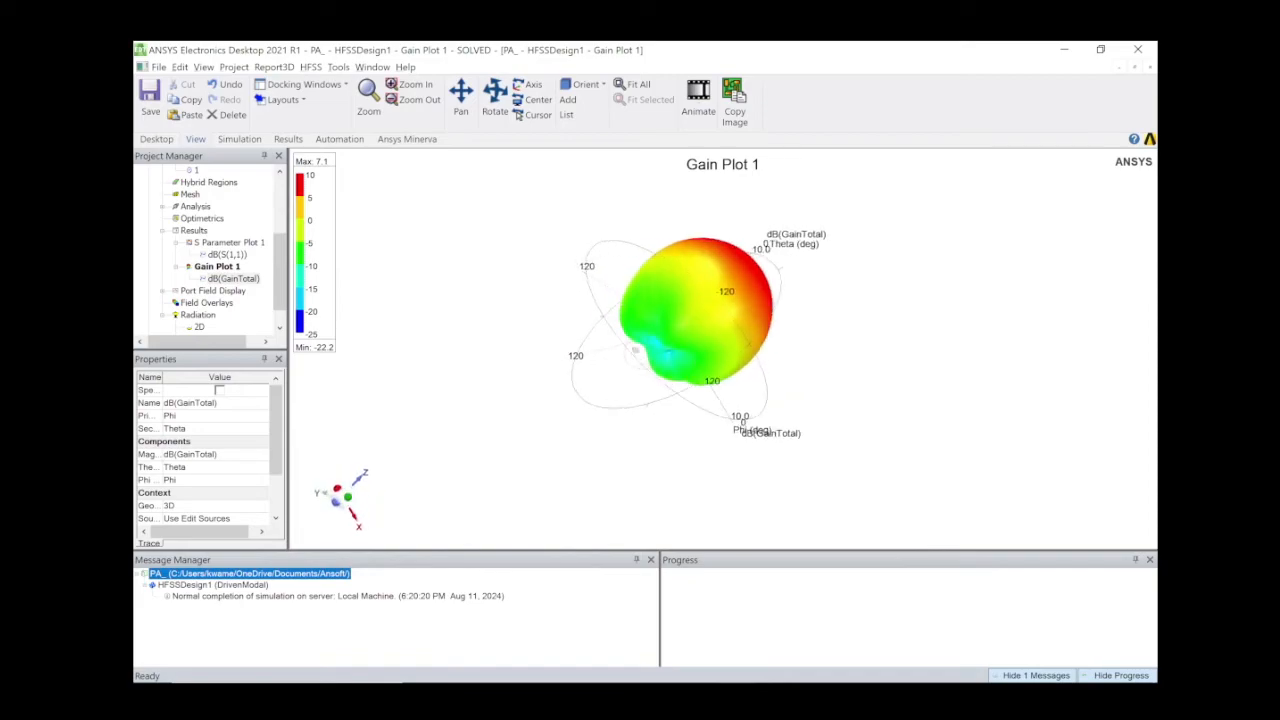
{"action": "middle_click_drag", "start_coordinate": [634, 350], "coordinate": [648, 350]}
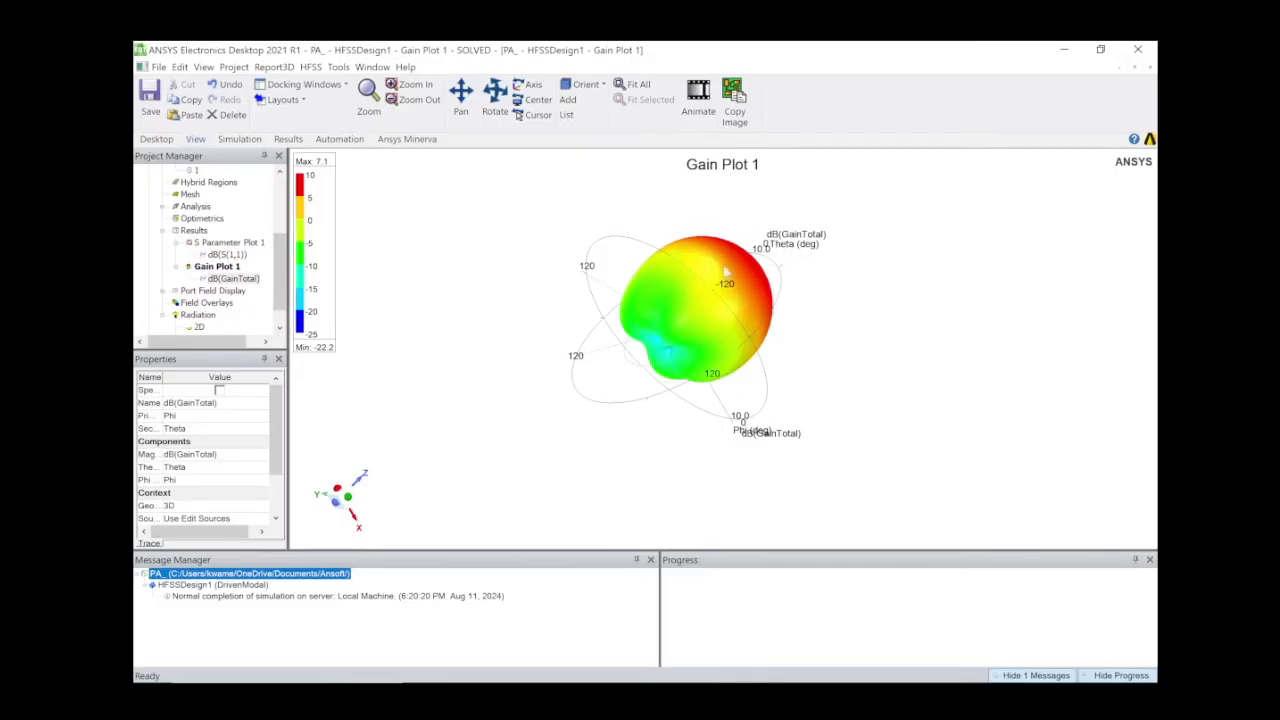
{"action": "left_click_drag", "start_coordinate": [739, 273], "coordinate": [751, 280]}
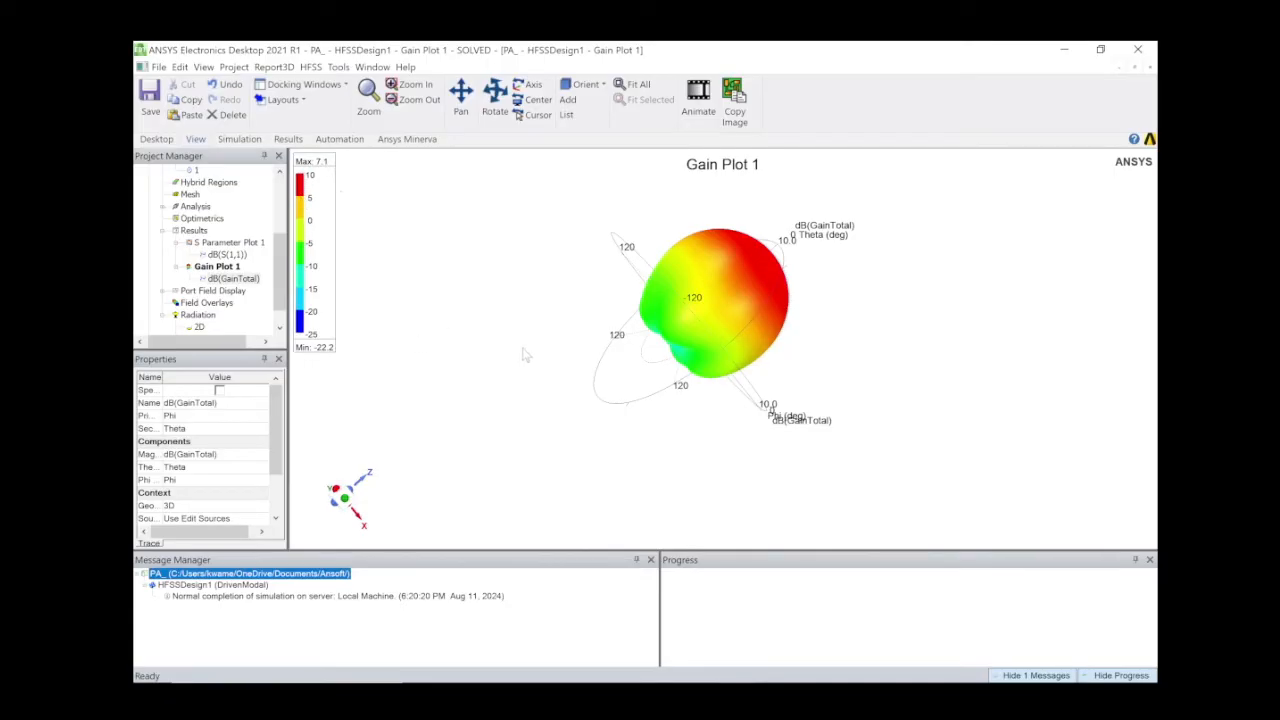
{"action": "right_click", "coordinate": [380, 222]}
{"action": "mouse_move", "coordinate": [412, 243]}
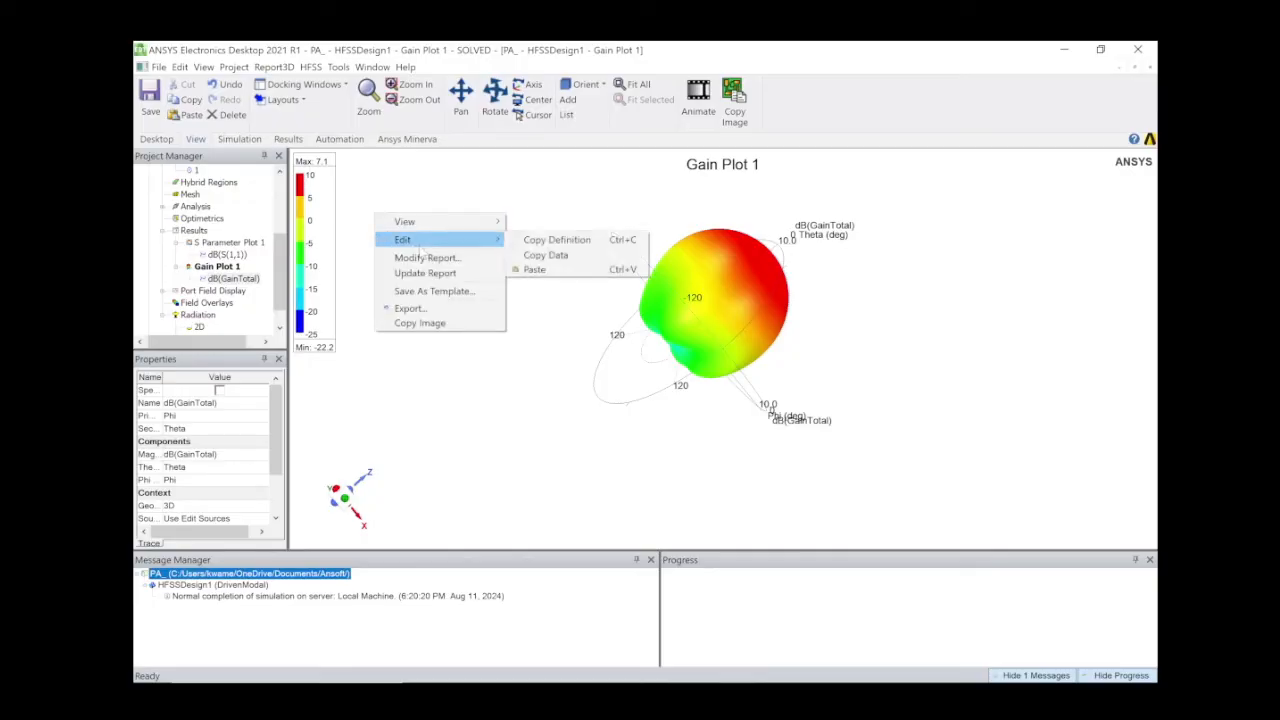
{"action": "left_click", "coordinate": [551, 173]}
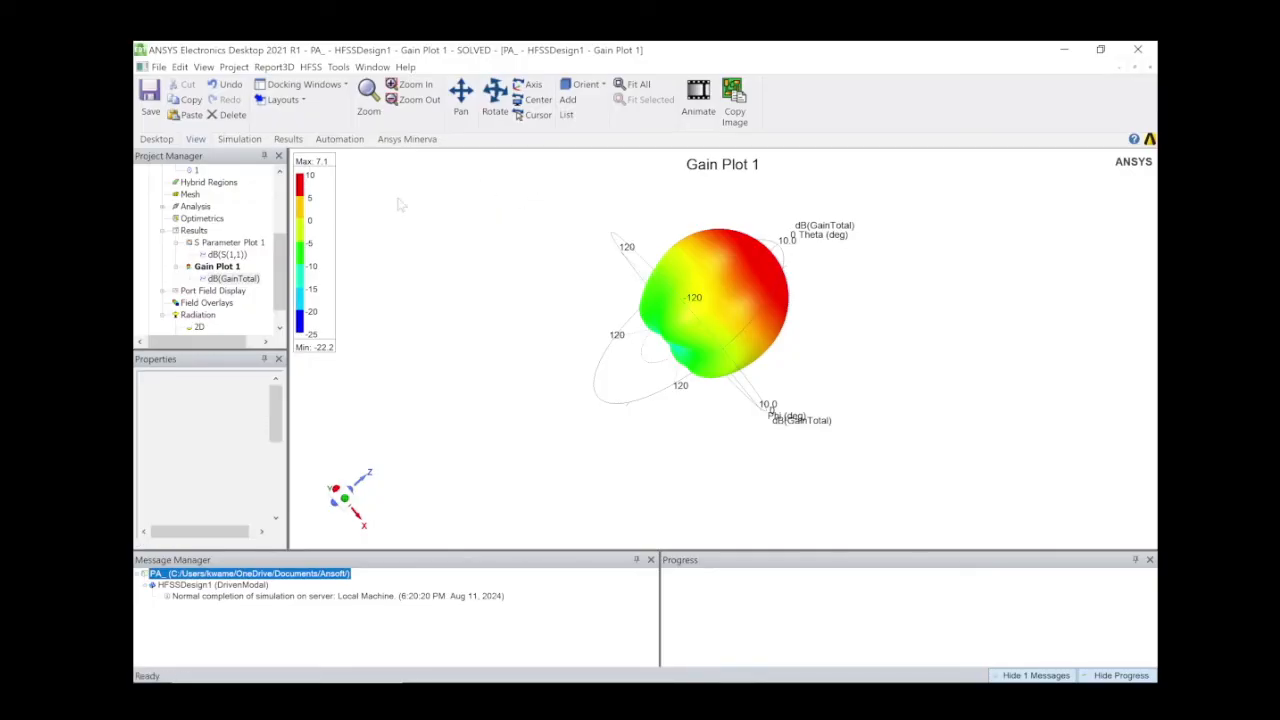
Start a radiation pattern far-field report plotting GainPhi and GainTheta in dB.
{"action": "right_click", "coordinate": [196, 231]}
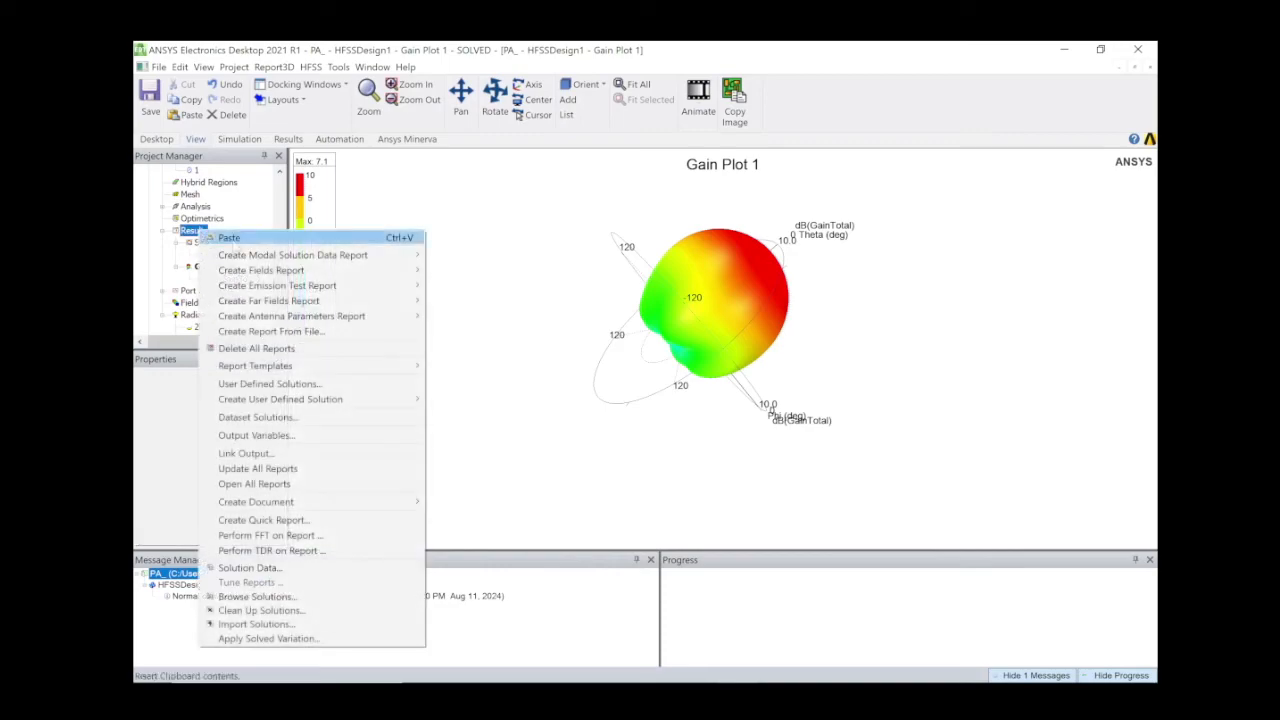
{"action": "mouse_move", "coordinate": [417, 302]}
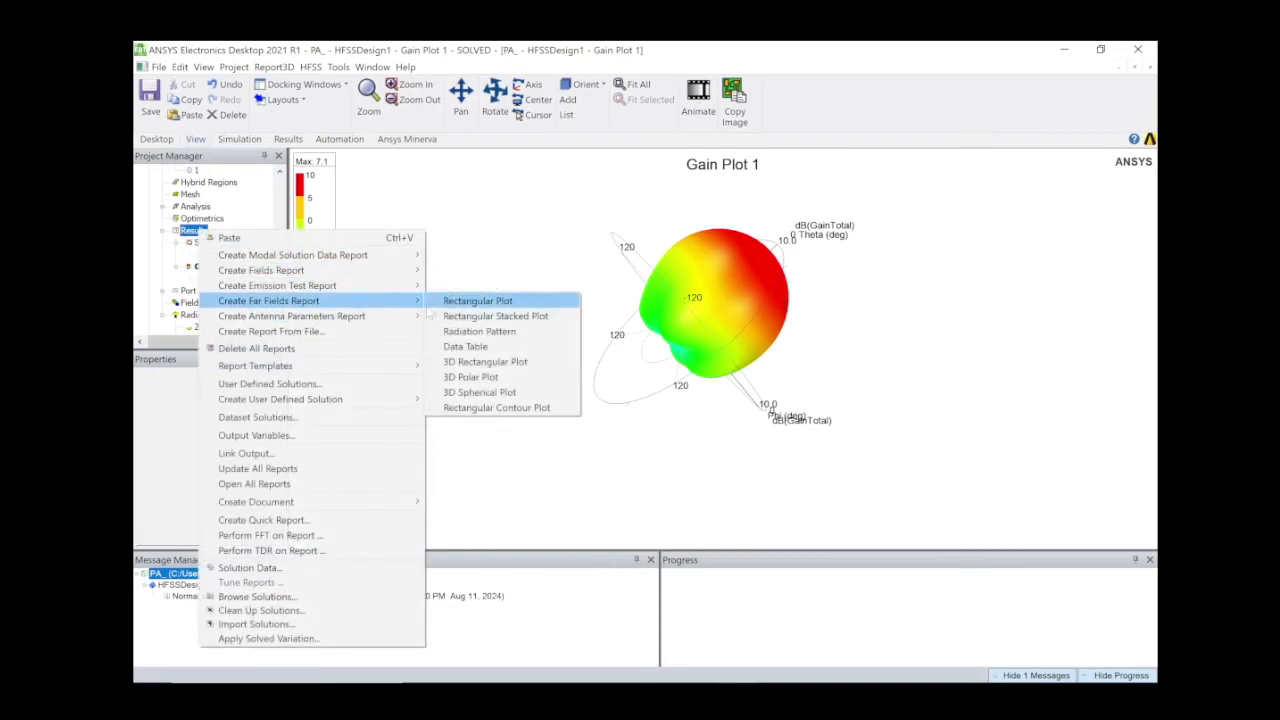
{"action": "left_click", "coordinate": [465, 331]}
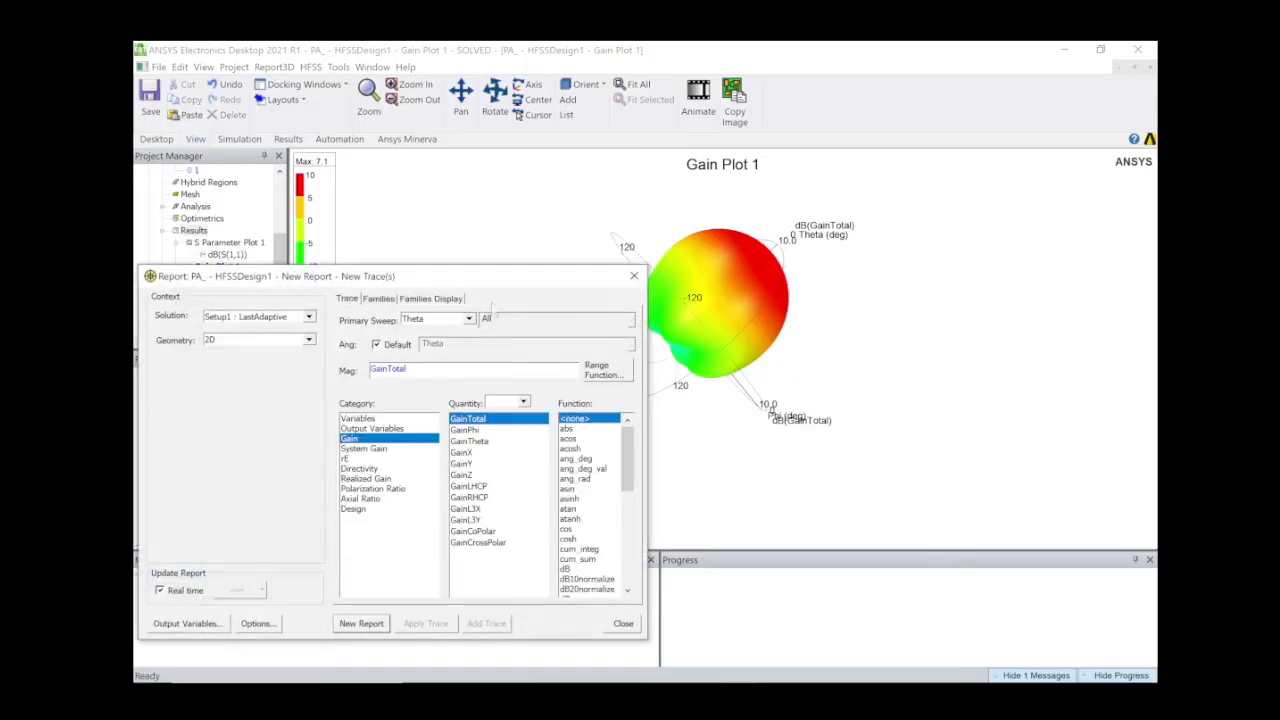
{"action": "left_click_drag", "start_coordinate": [500, 277], "coordinate": [548, 269]}
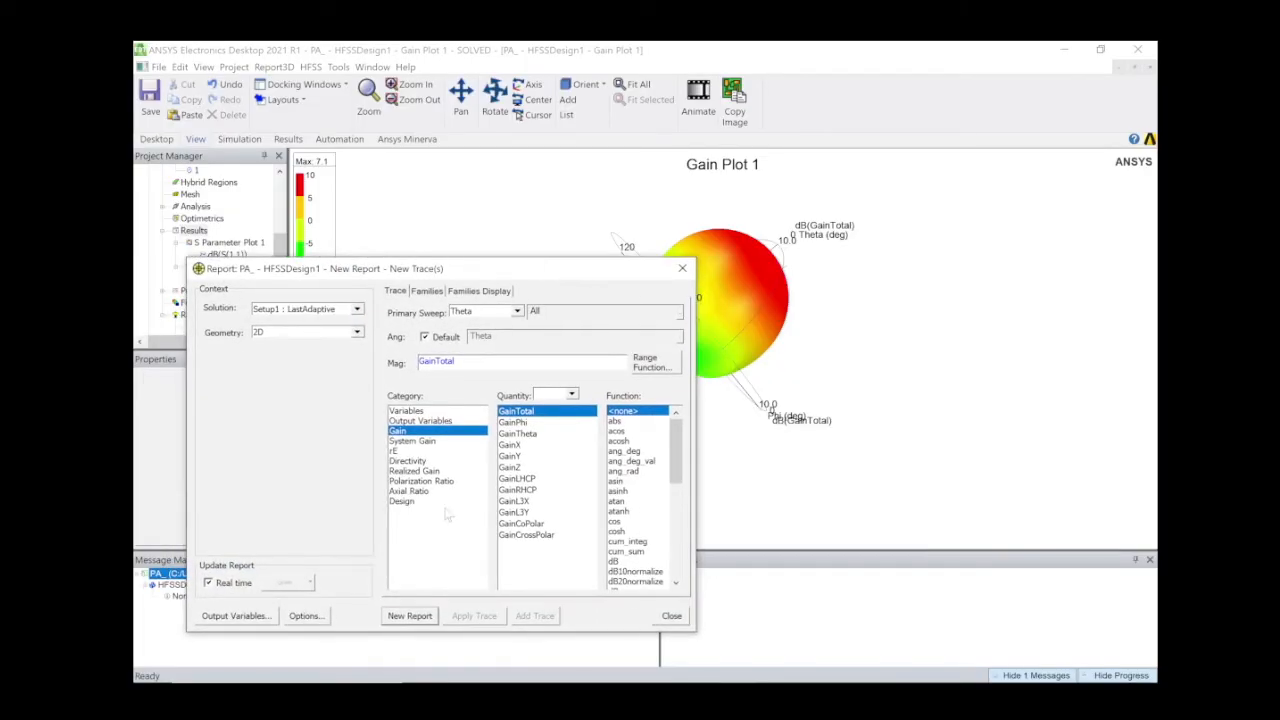
{"action": "left_click", "coordinate": [520, 423]}
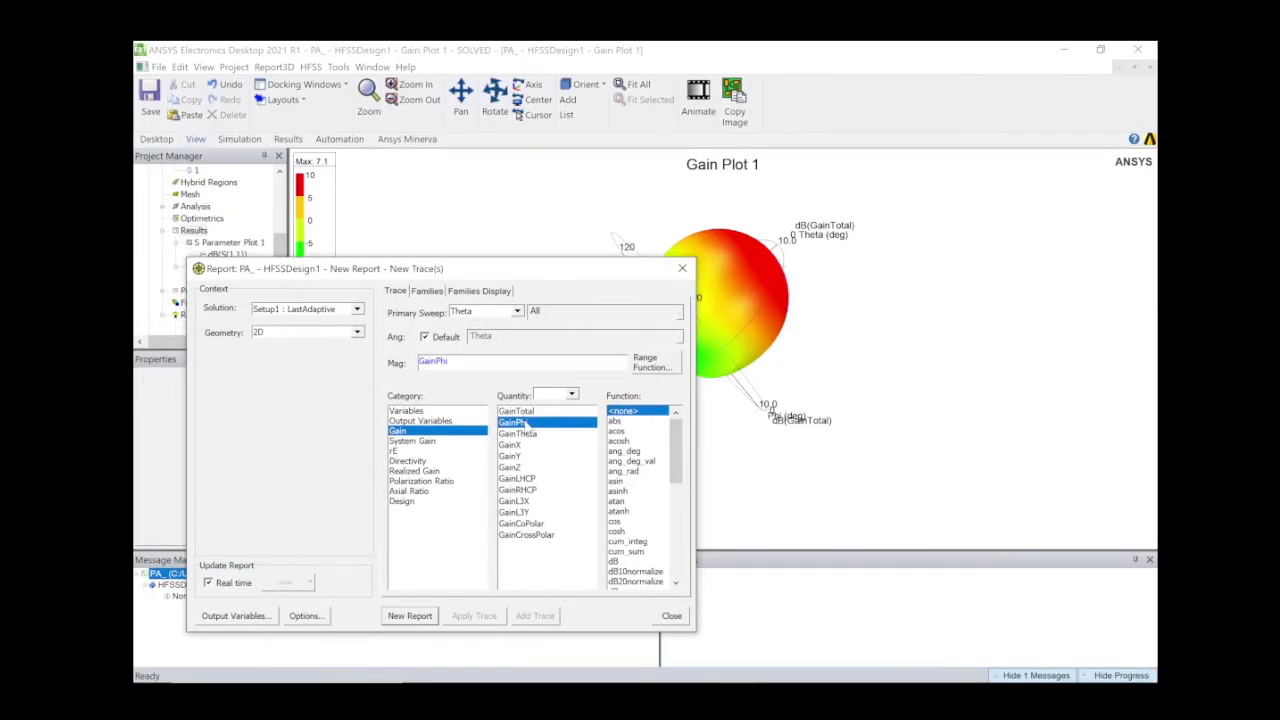
{"action": "left_click", "coordinate": [528, 432], "text": "ctrl"}
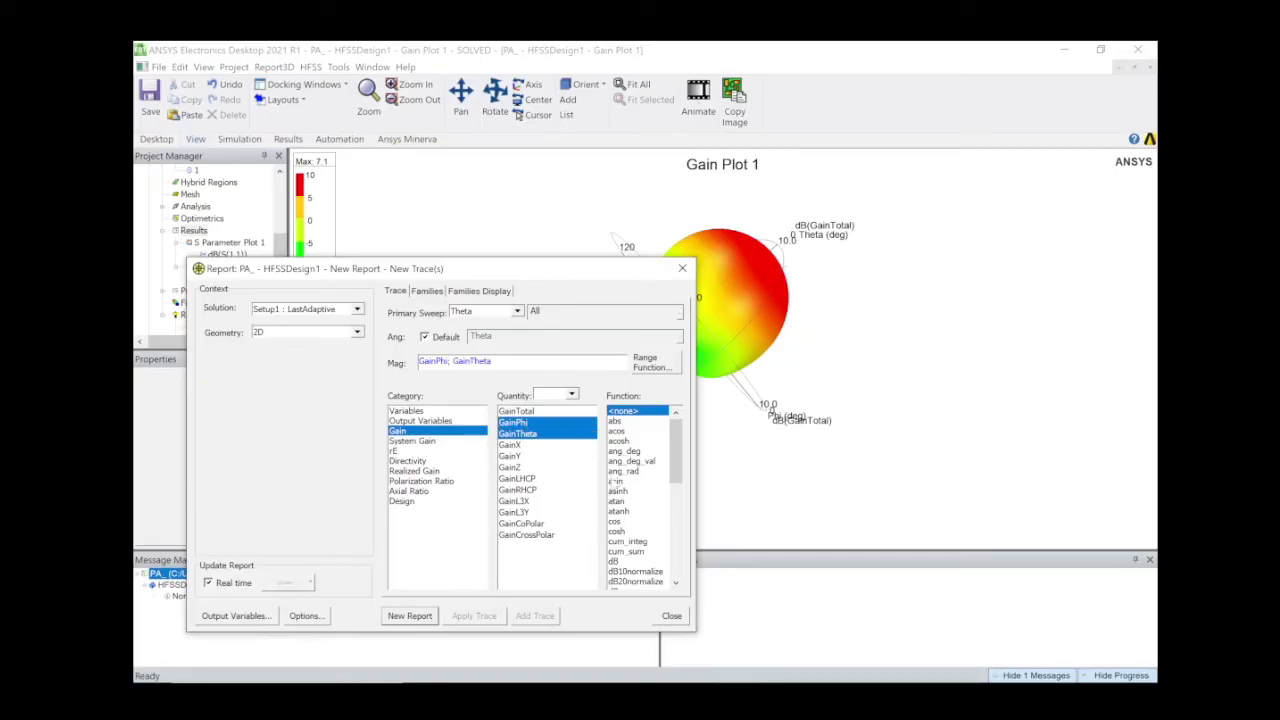
{"action": "scroll", "coordinate": [630, 536], "scroll_direction": "down", "scroll_amount": 2}
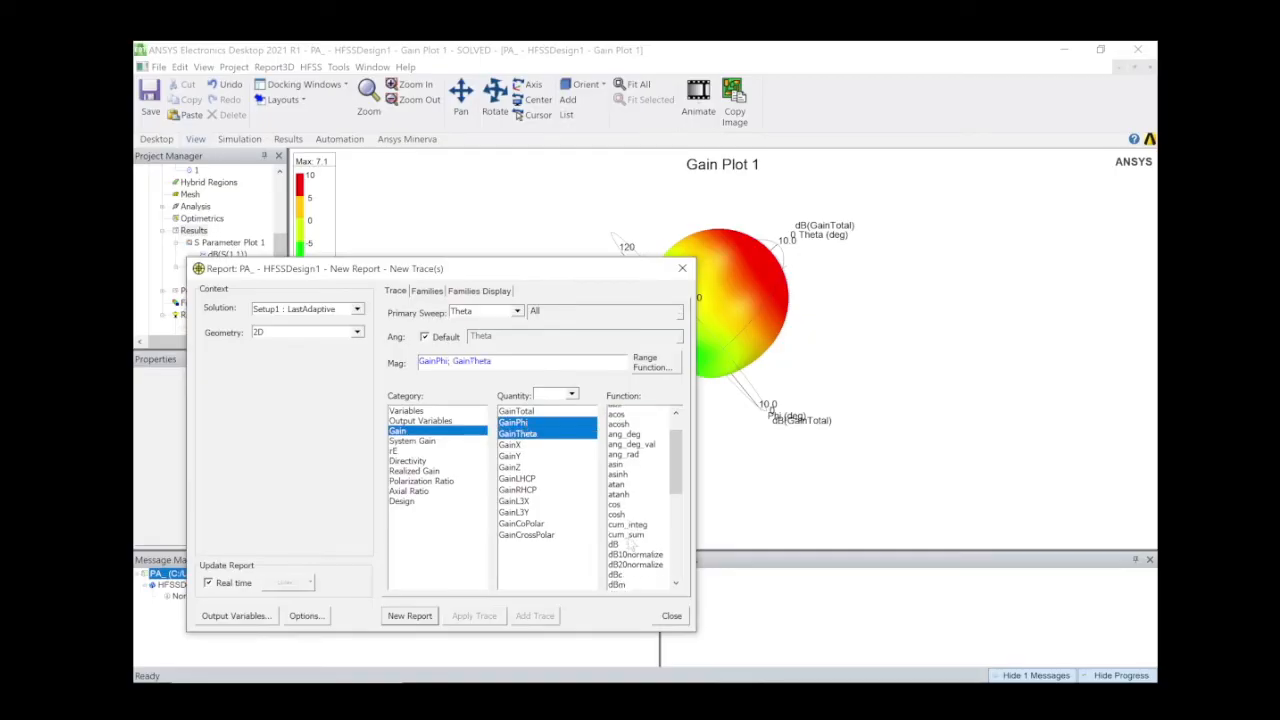
{"action": "left_click", "coordinate": [625, 502]}
Restrict Phi to 0deg only and create the polar gain report.
{"action": "left_click", "coordinate": [427, 291]}
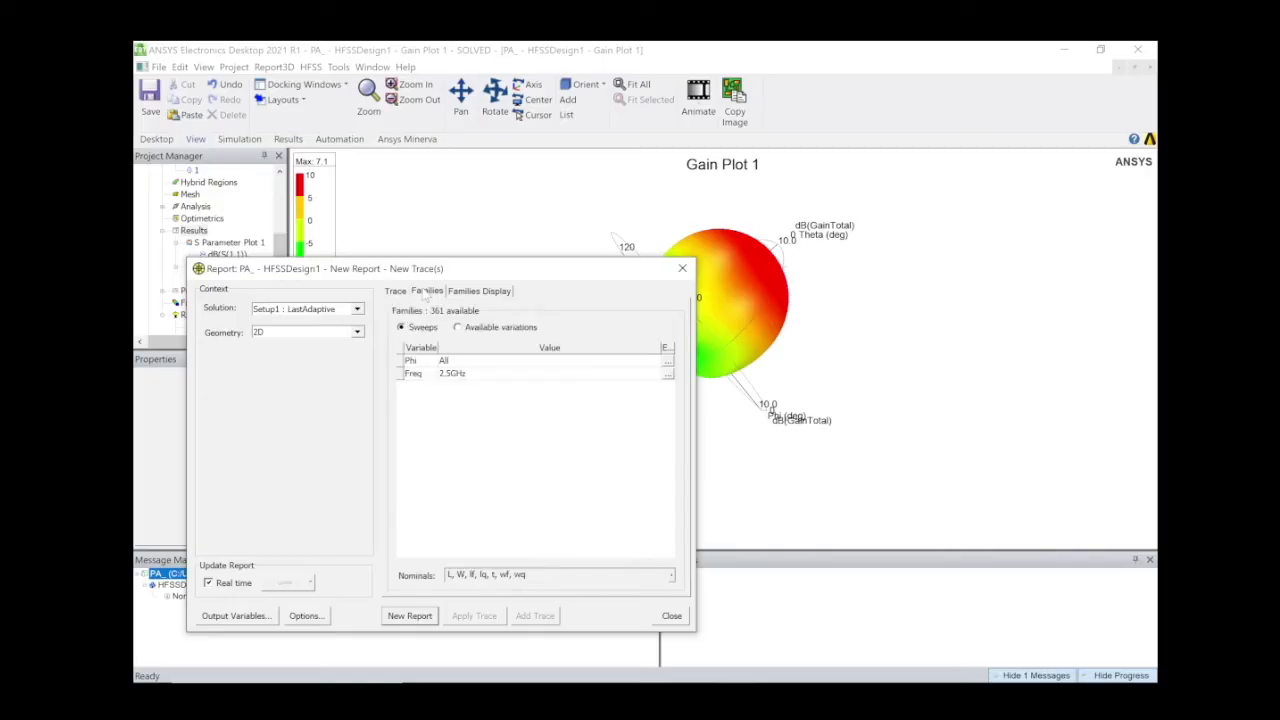
{"action": "left_click", "coordinate": [667, 366]}
{"action": "left_click", "coordinate": [667, 366]}
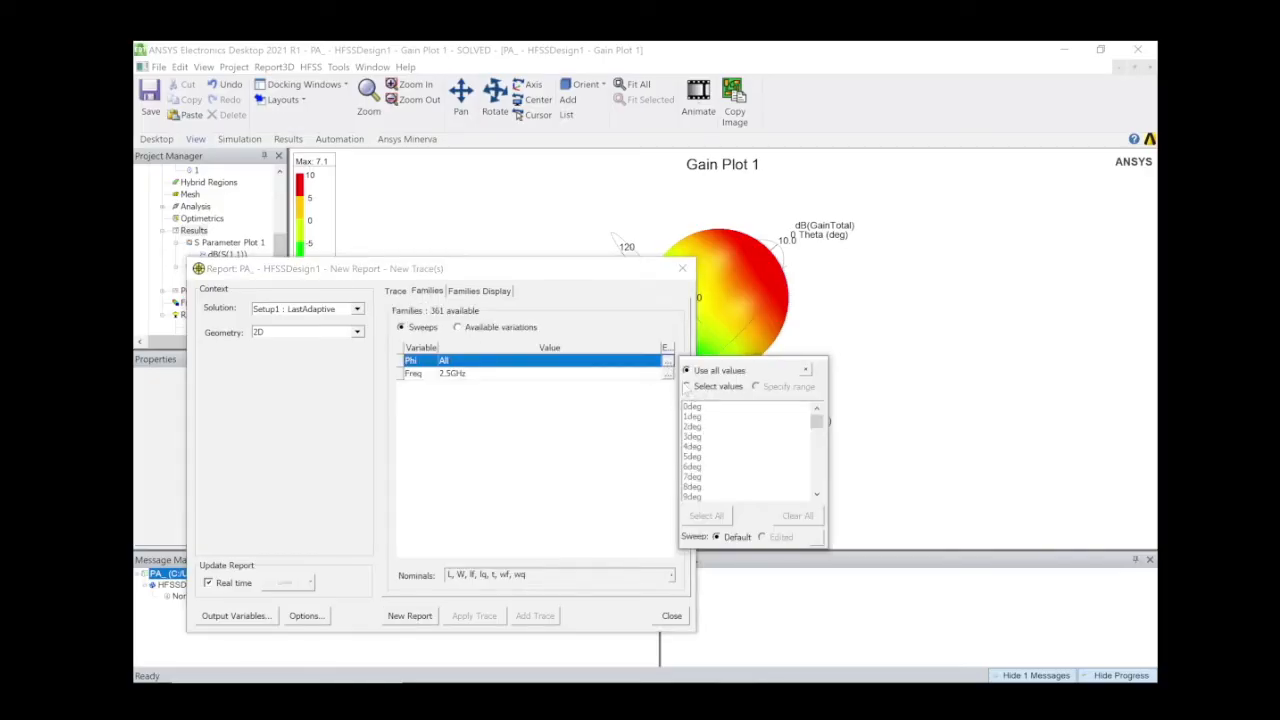
{"action": "left_click", "coordinate": [686, 387]}
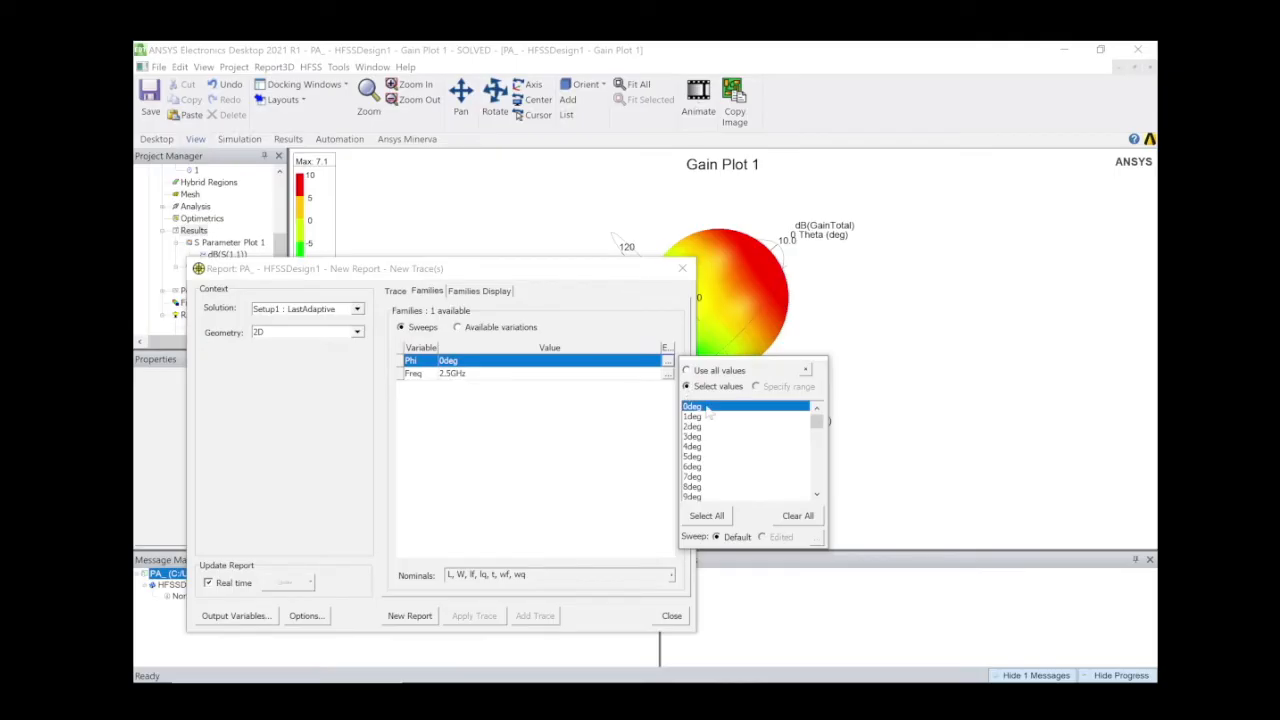
{"action": "left_click", "coordinate": [806, 370]}
{"action": "left_click", "coordinate": [410, 615]}
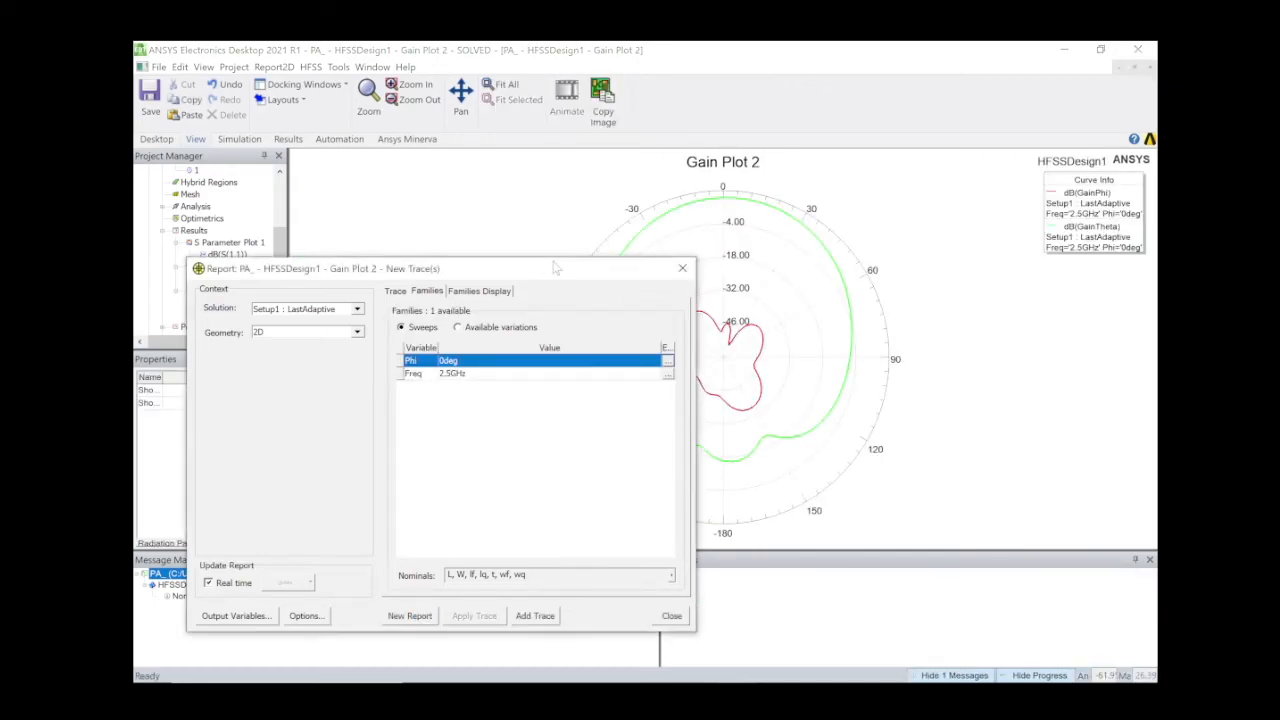
Place markers on the green trace at Theta 0 (7.0638 dB) and Theta 180 (-16.3005 dB).
{"action": "mouse_move", "coordinate": [554, 269]}
{"action": "left_mouse_down"}
{"action": "mouse_move", "coordinate": [357, 313]}
{"action": "mouse_move", "coordinate": [292, 352]}
{"action": "left_mouse_up"}
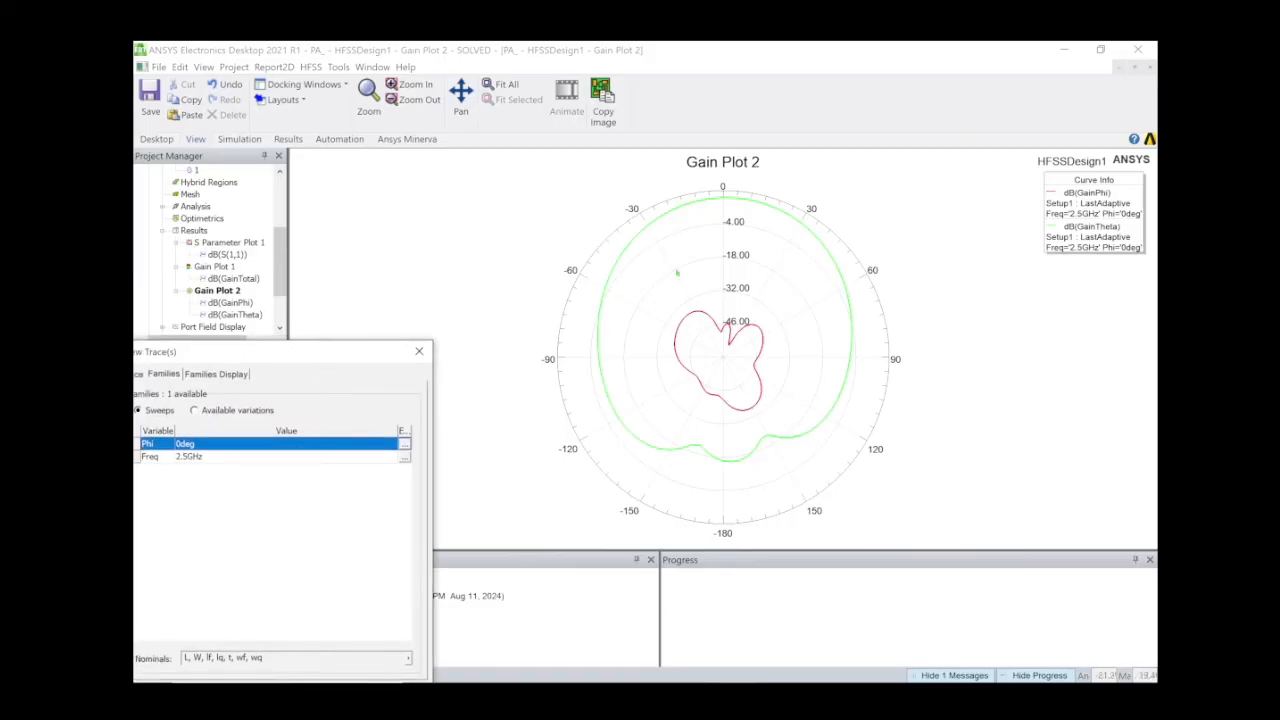
{"action": "right_click", "coordinate": [720, 199]}
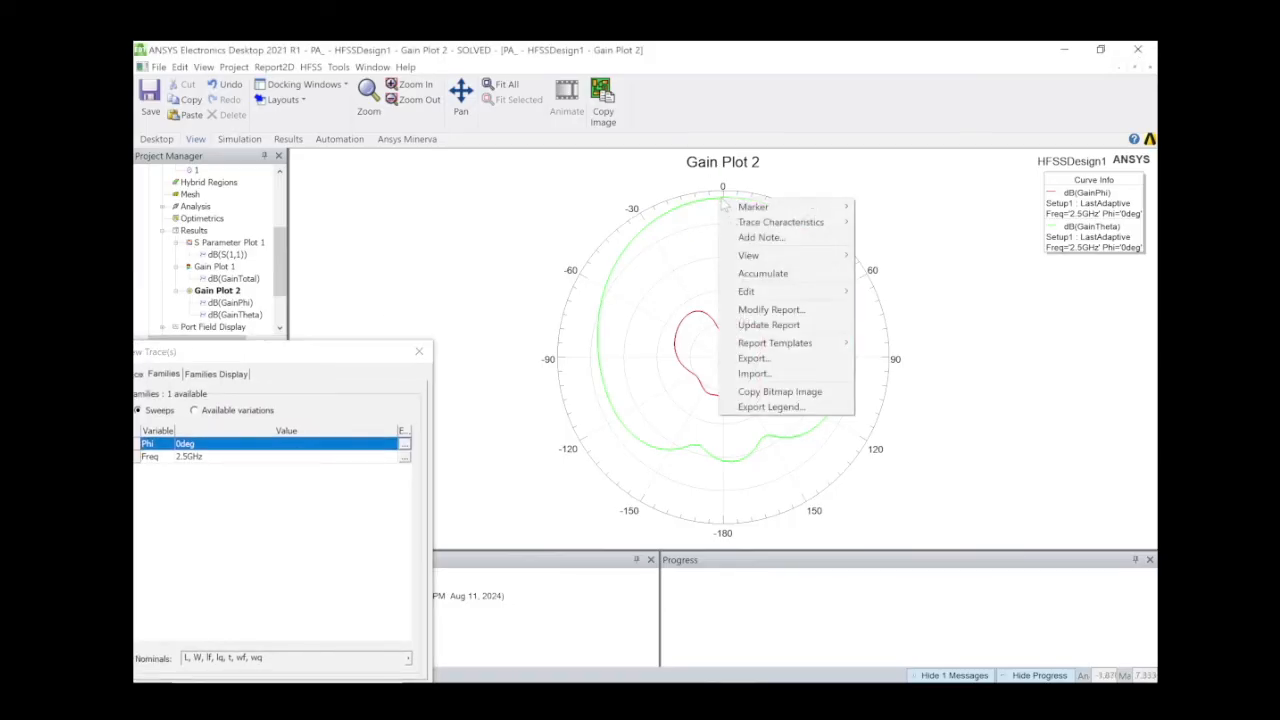
{"action": "mouse_move", "coordinate": [753, 207]}
{"action": "left_click", "coordinate": [866, 207]}
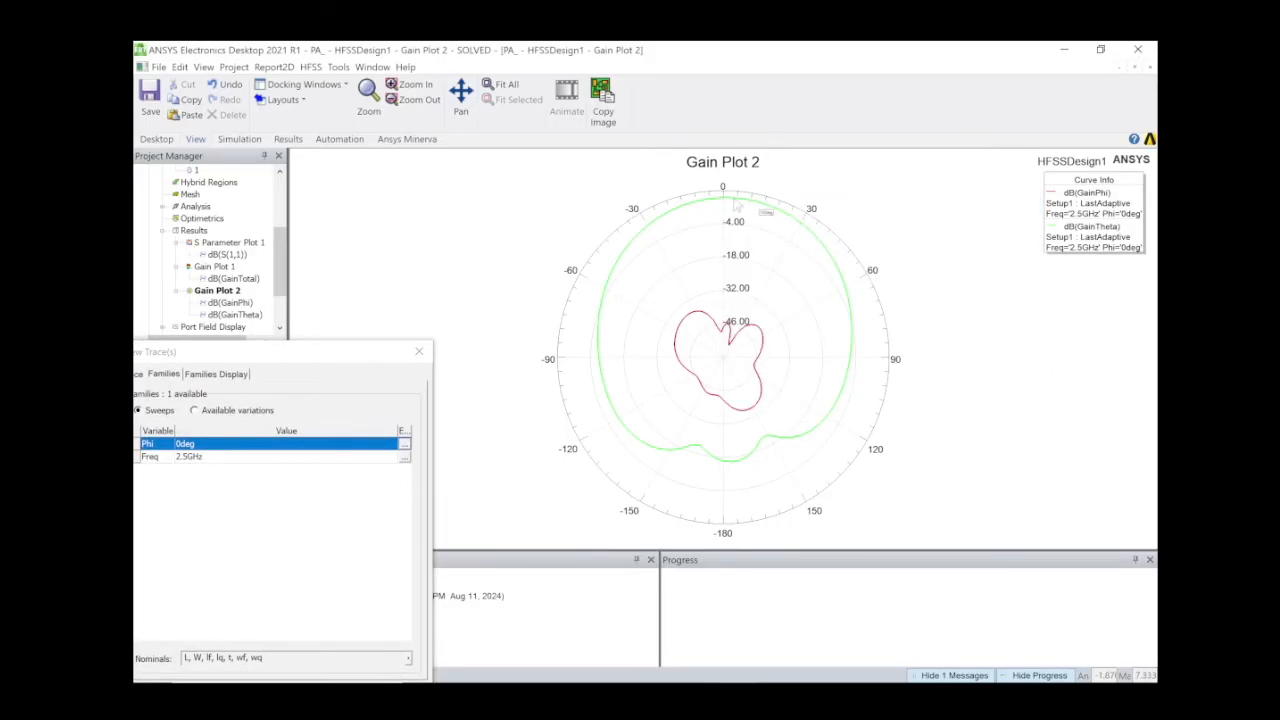
{"action": "left_click", "coordinate": [724, 199]}
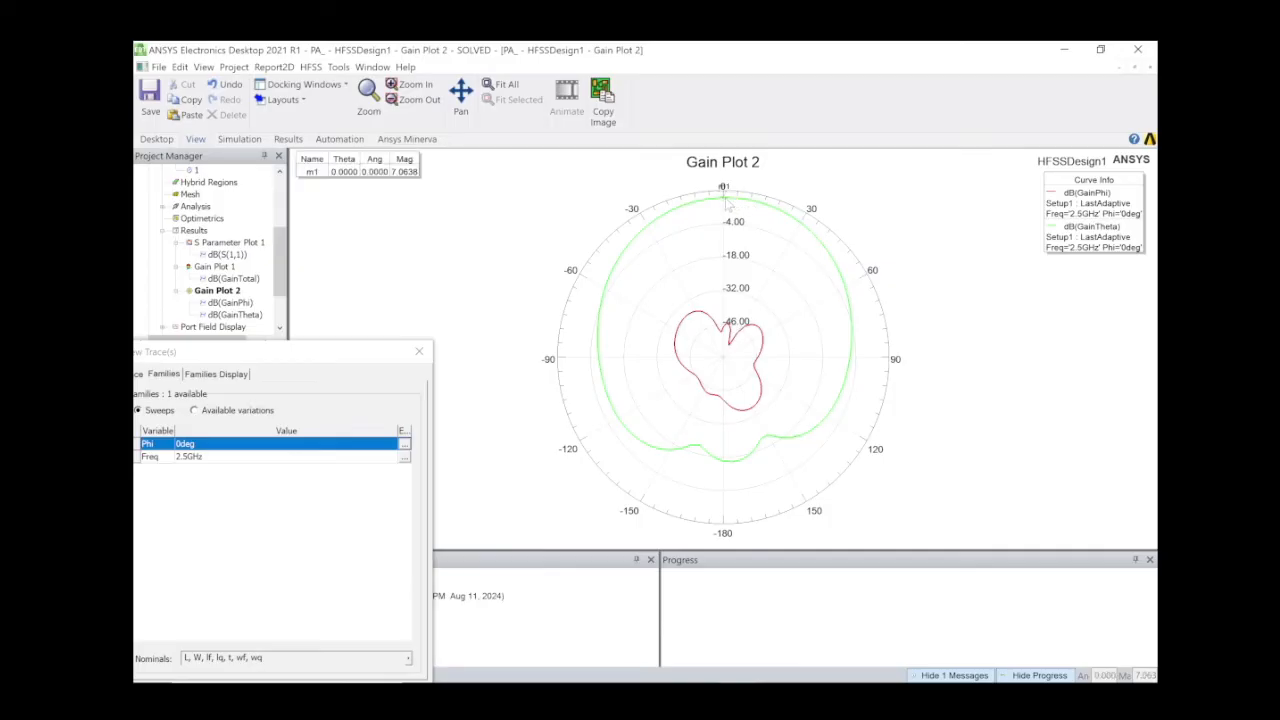
{"action": "left_click", "coordinate": [723, 467]}
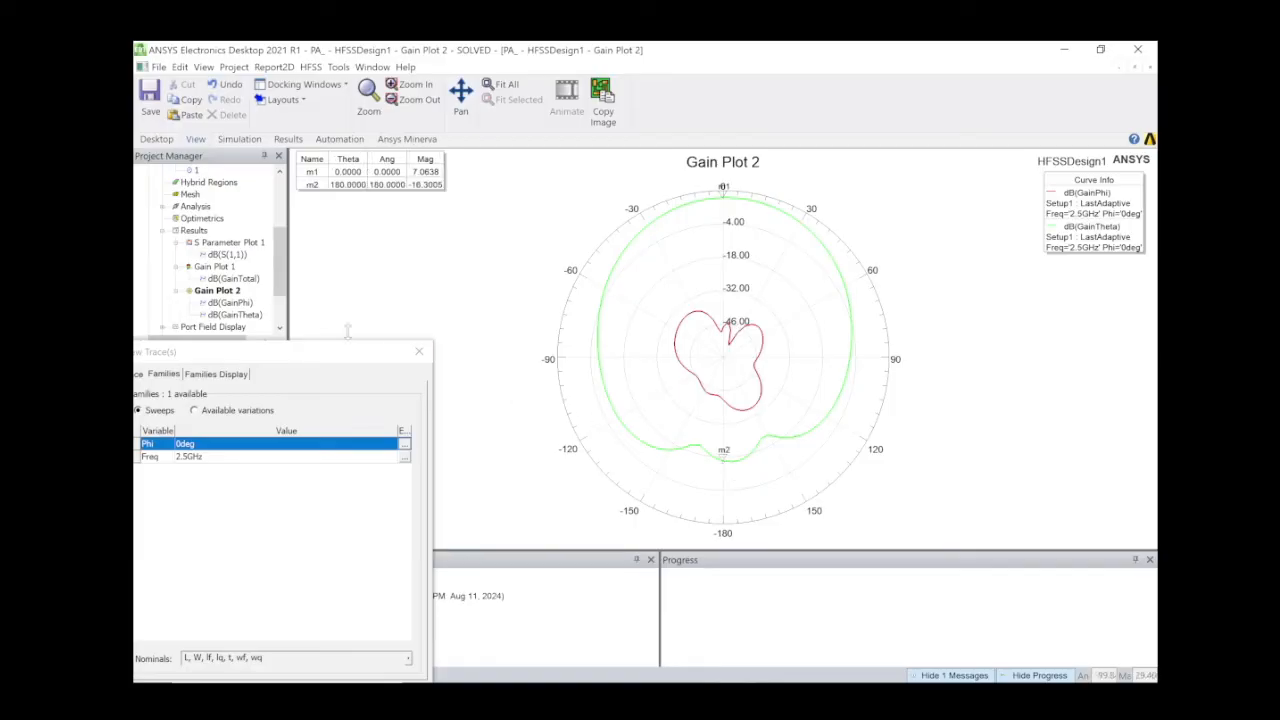
{"action": "mouse_move", "coordinate": [336, 358]}
{"action": "left_mouse_down"}
{"action": "mouse_move", "coordinate": [866, 333]}
{"action": "mouse_move", "coordinate": [860, 324]}
{"action": "left_mouse_up"}
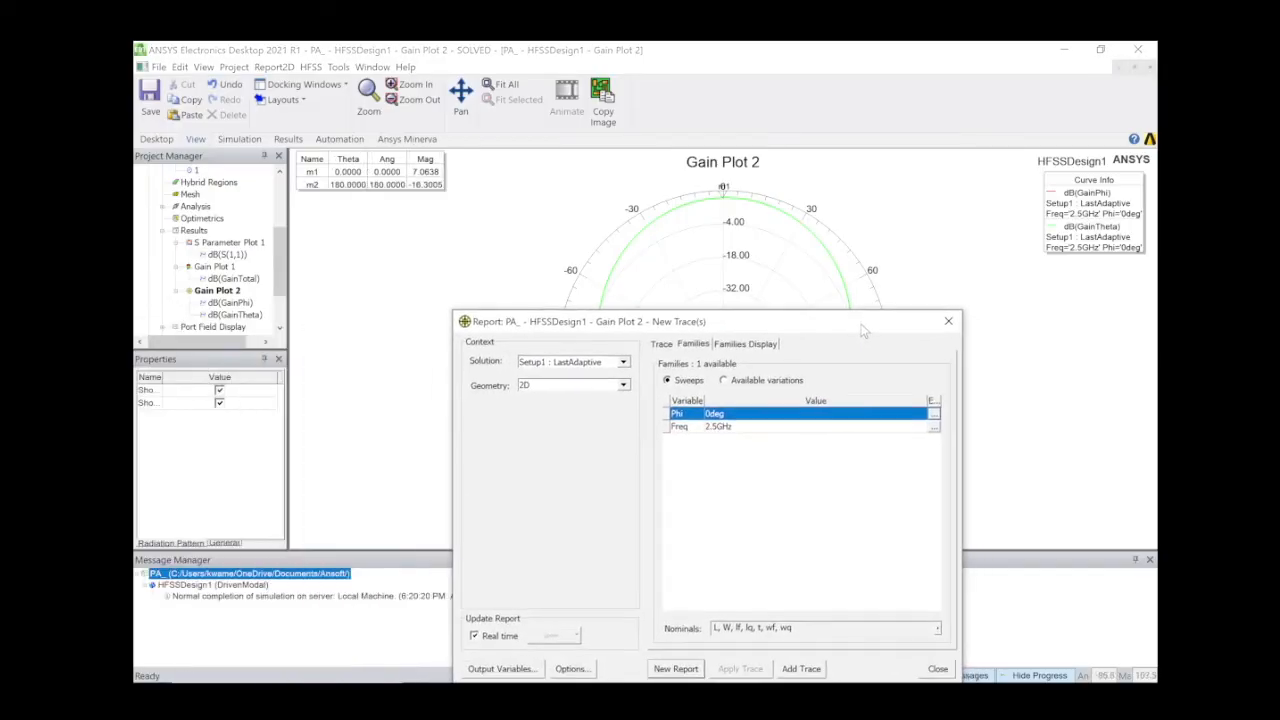
Close the trace settings window and add a new note to Gain Plot 2.
{"action": "left_click", "coordinate": [948, 322]}
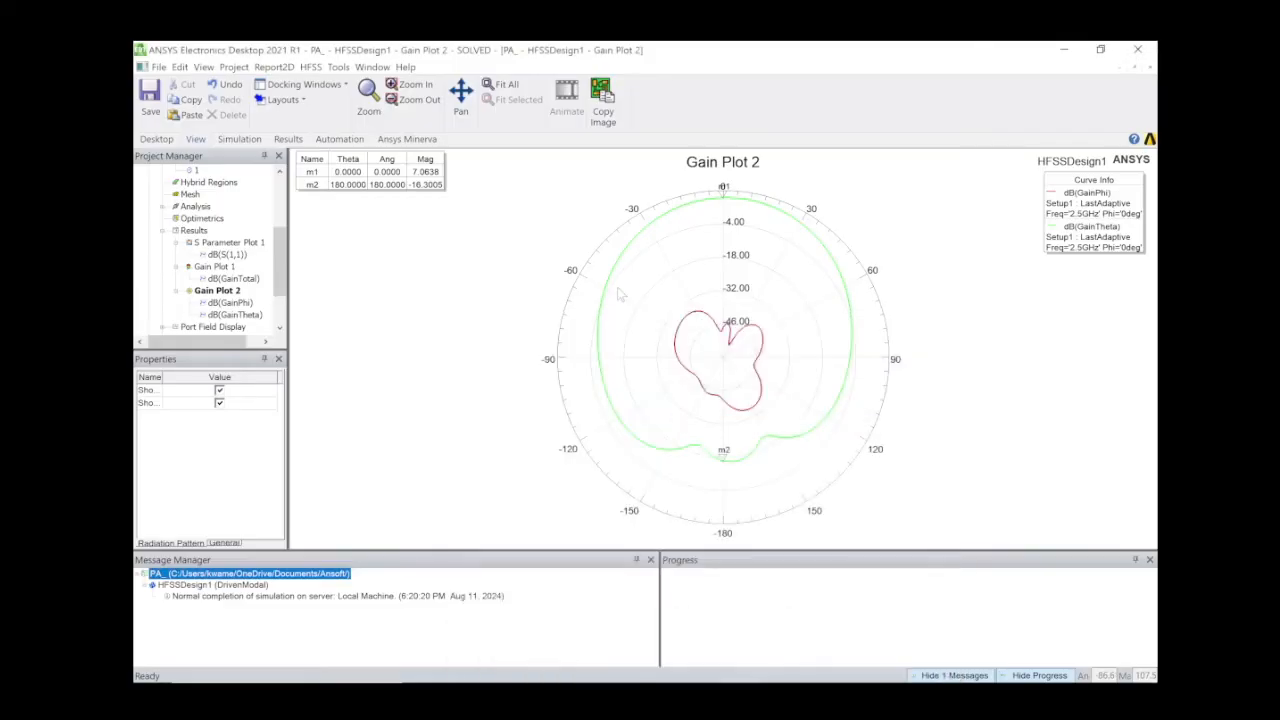
{"action": "right_click", "coordinate": [330, 244]}
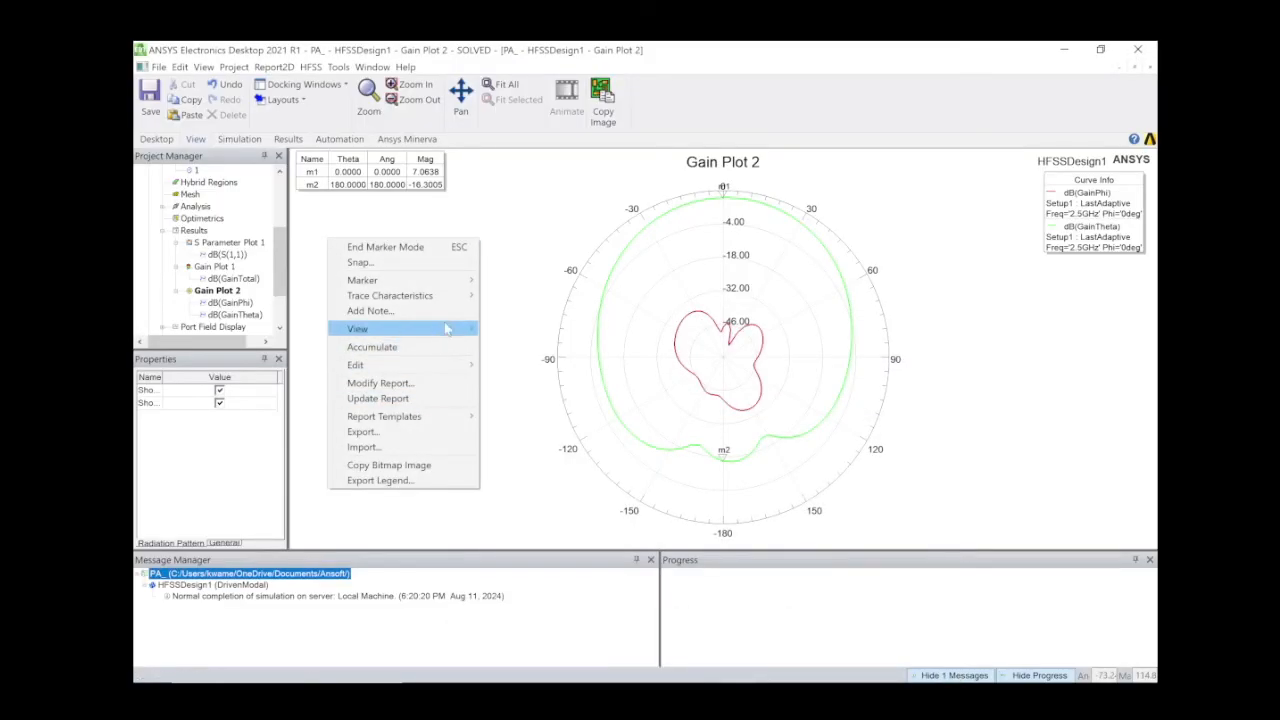
{"action": "left_click", "coordinate": [453, 311]}
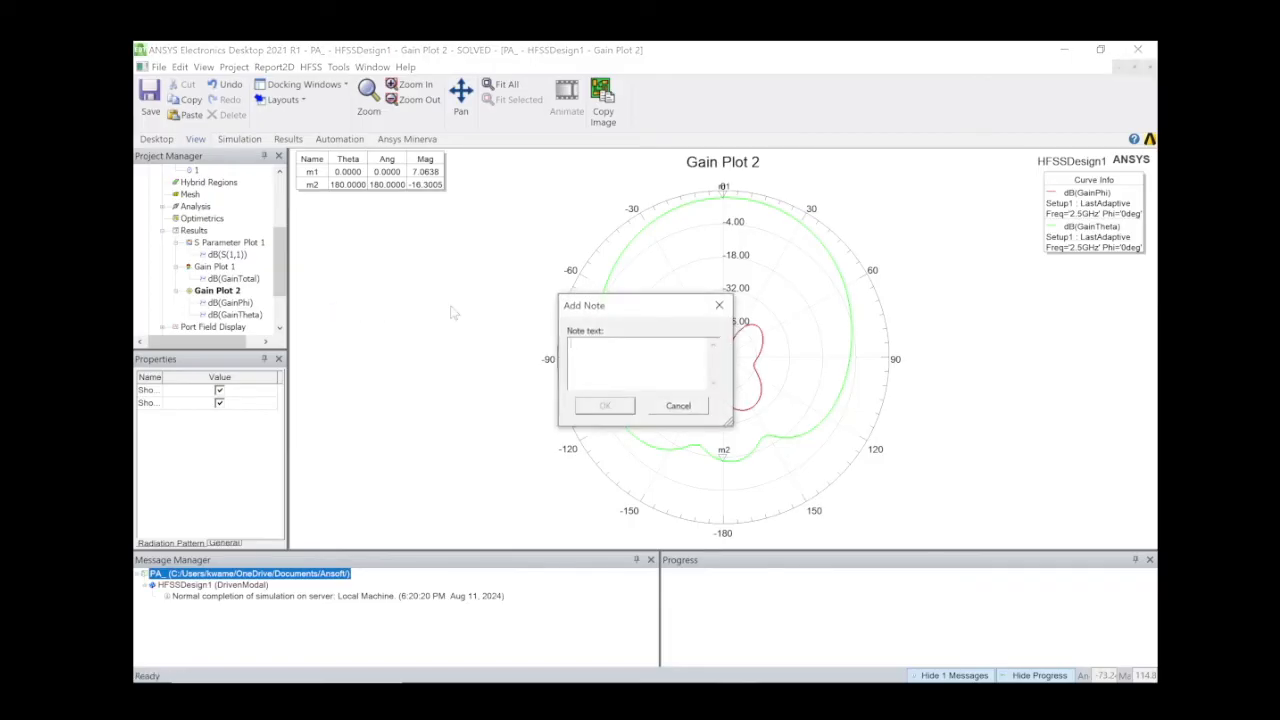
Type the note text 'FRONT TO BACK = 7--16 = 23 dB'.
{"action": "type", "text": "FO"}
{"action": "key", "text": "BackSpace"}
{"action": "type", "text": "RONT"}
{"action": "type", "text": " TO BACK"}
{"action": "type", "text": "23"}
{"action": "key", "text": "BackSpace"}
{"action": "key", "text": "BackSpace"}
{"action": "type", "text": "7"}
{"action": "type", "text": "--1"}
{"action": "type", "text": "23"}
{"action": "type", "text": " dB"}
Place the front-to-back note on Gain Plot 2 and discard an extra empty note.
{"action": "left_click", "coordinate": [608, 408]}
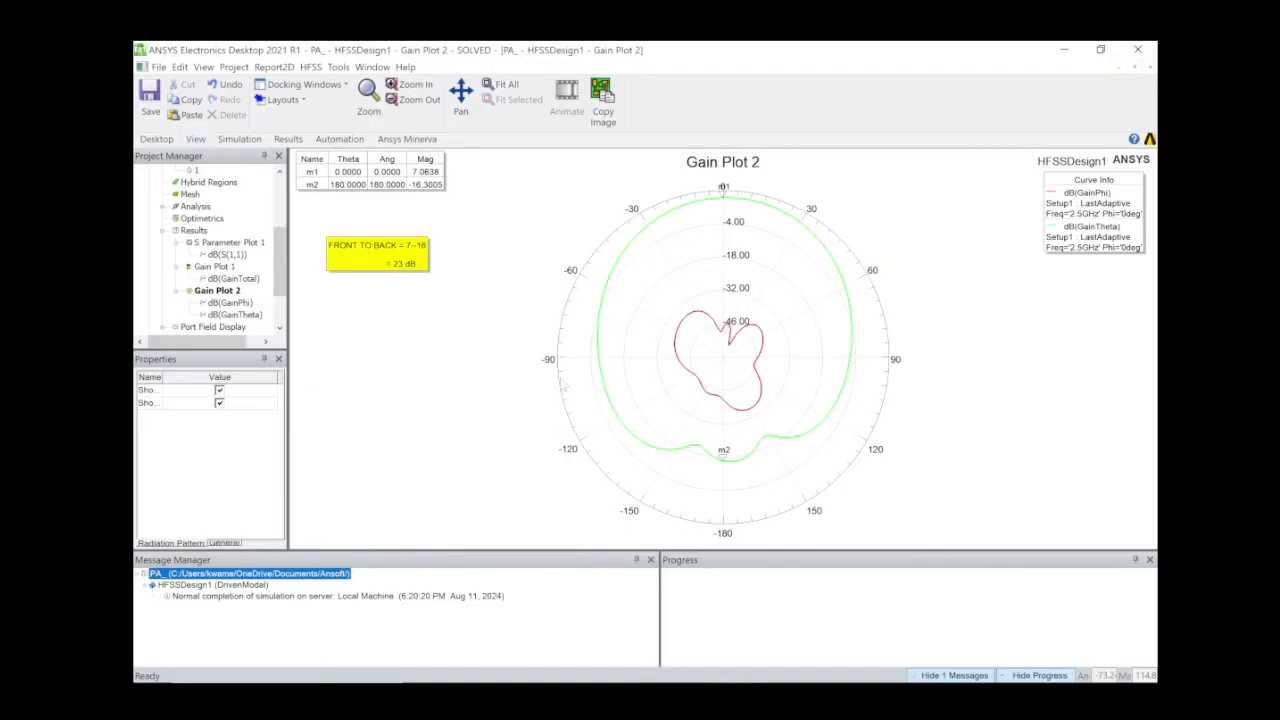
{"action": "right_click", "coordinate": [373, 324]}
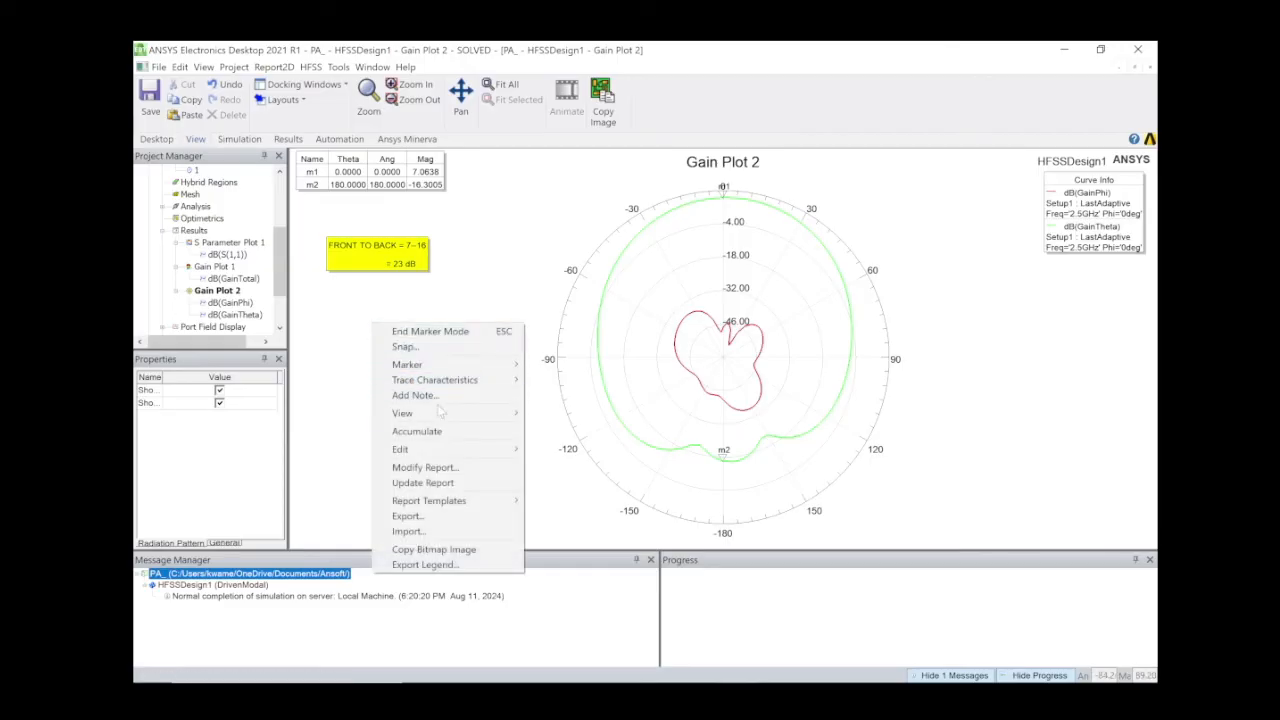
{"action": "left_click", "coordinate": [466, 397]}
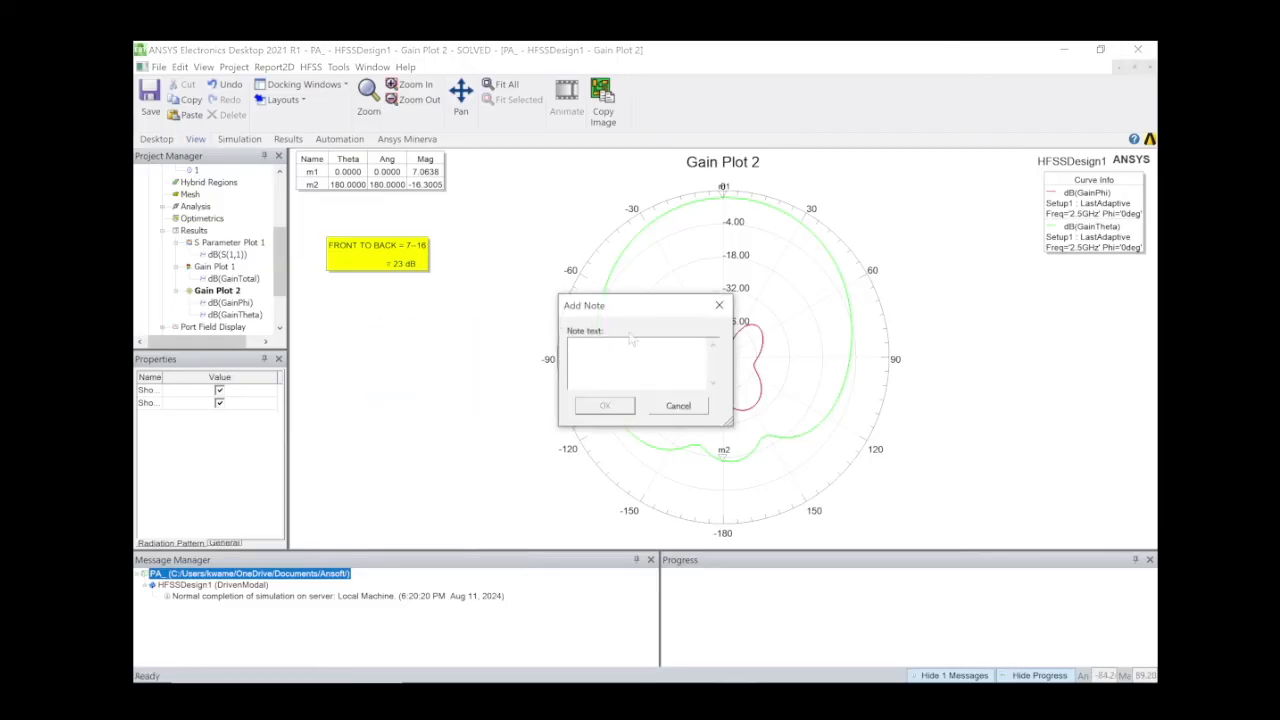
{"action": "left_click", "coordinate": [719, 305]}
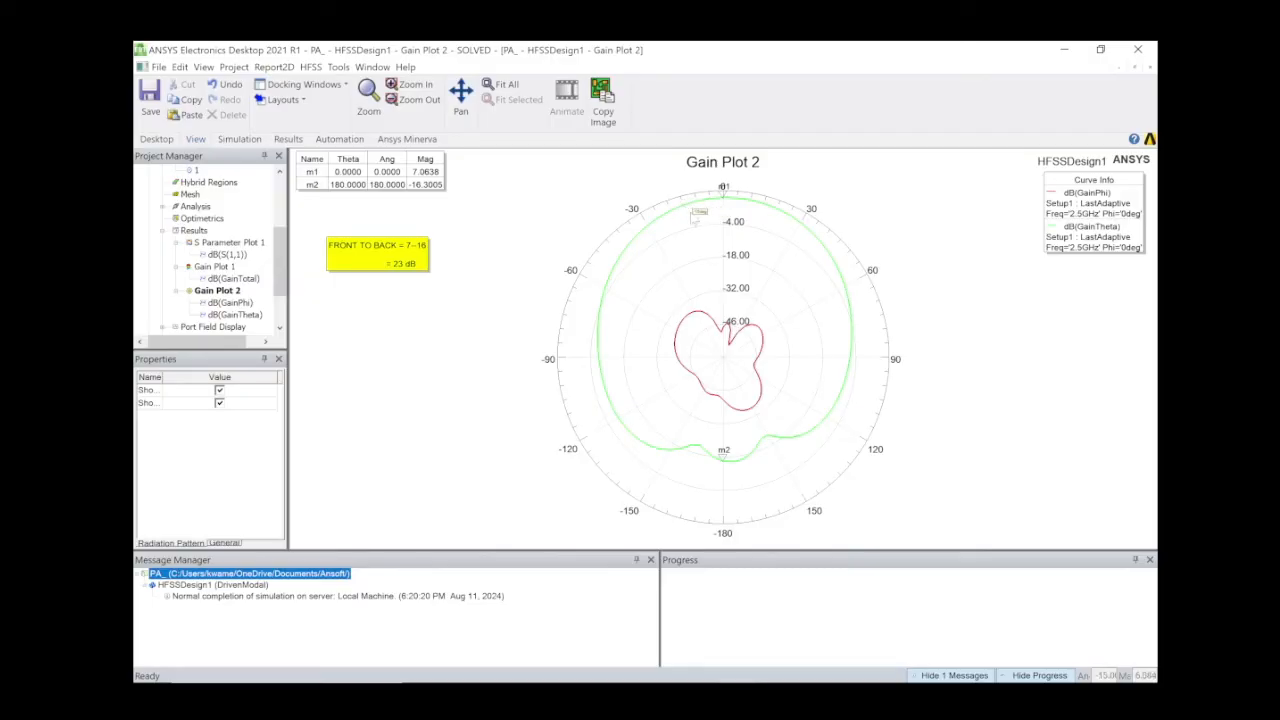
Mark the green trace at Theta -25° as m3, reading 4.7839 dB.
{"action": "mouse_move", "coordinate": [1141, 676]}
{"action": "left_click", "coordinate": [659, 227]}
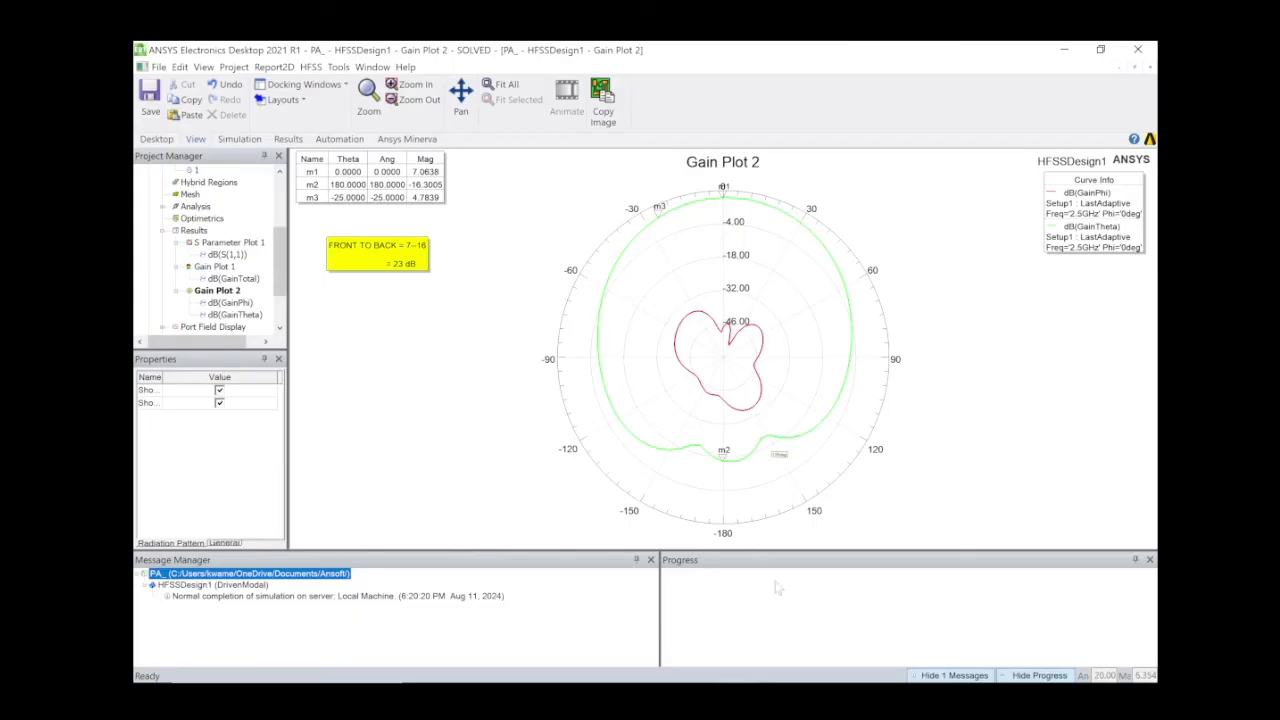
{"action": "left_click", "coordinate": [781, 672]}
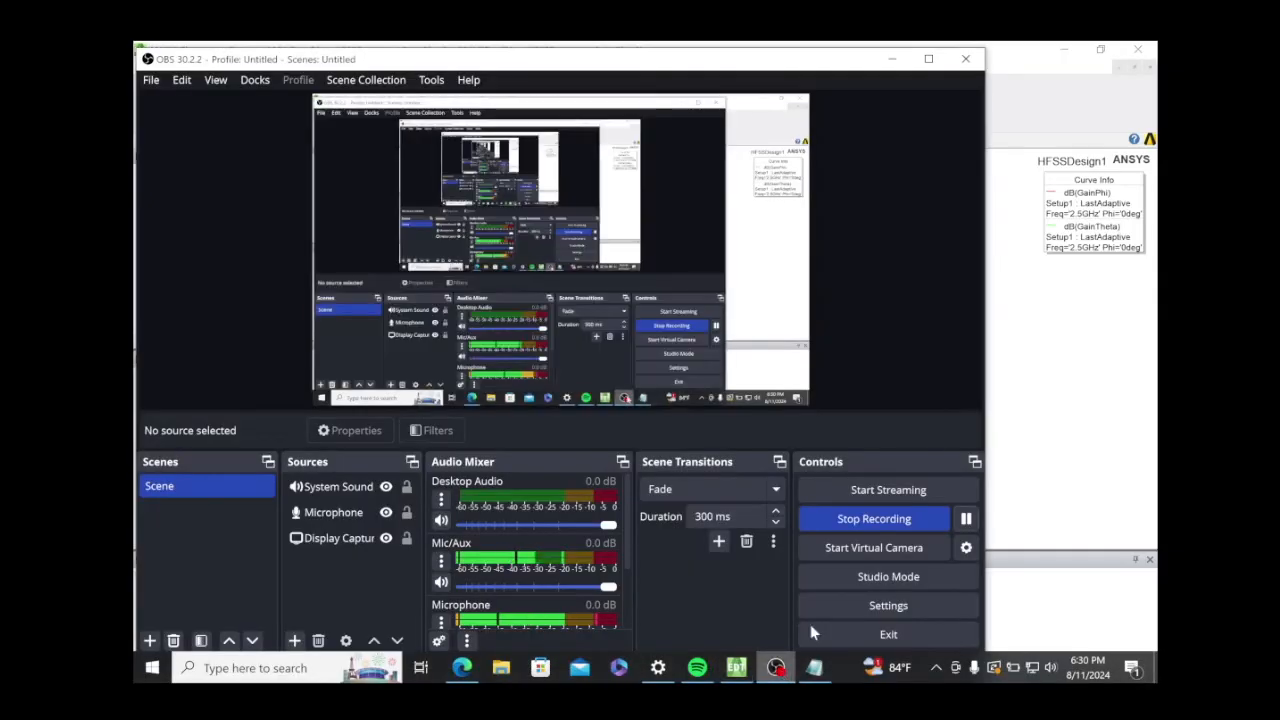
Bring the ANSYS Gain Plot 2 window back in front of OBS Studio.
{"action": "left_click", "coordinate": [1057, 508]}
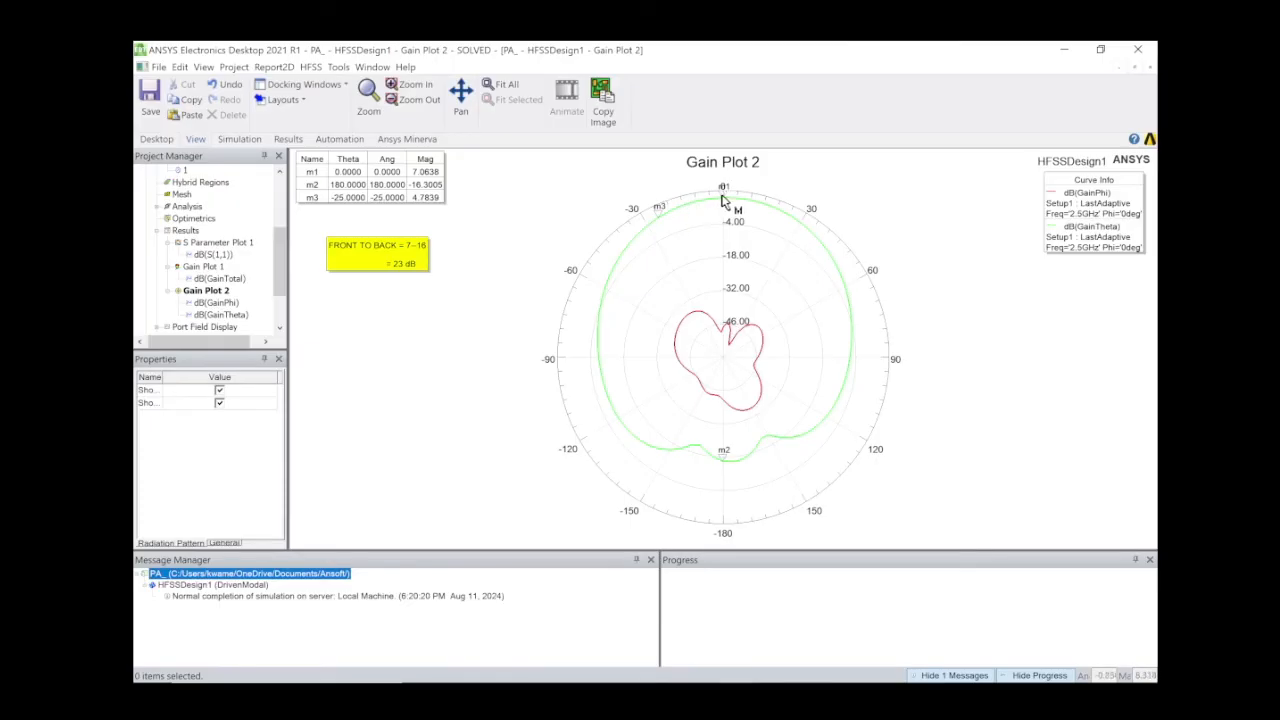
Select the dB(GainTheta) trace and add marker m4 at Theta 35°, reading 4.4048 dB.
{"action": "mouse_move", "coordinate": [757, 204]}
{"action": "mouse_move", "coordinate": [798, 225]}
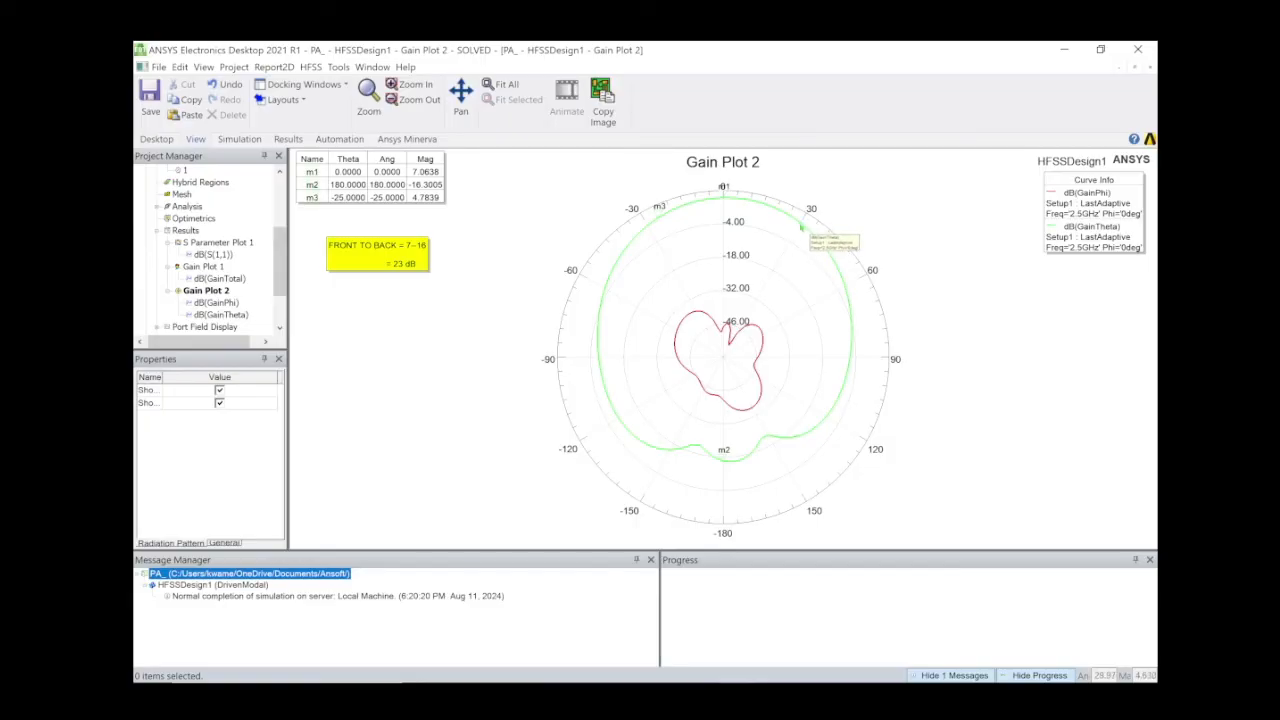
{"action": "left_click", "coordinate": [800, 227]}
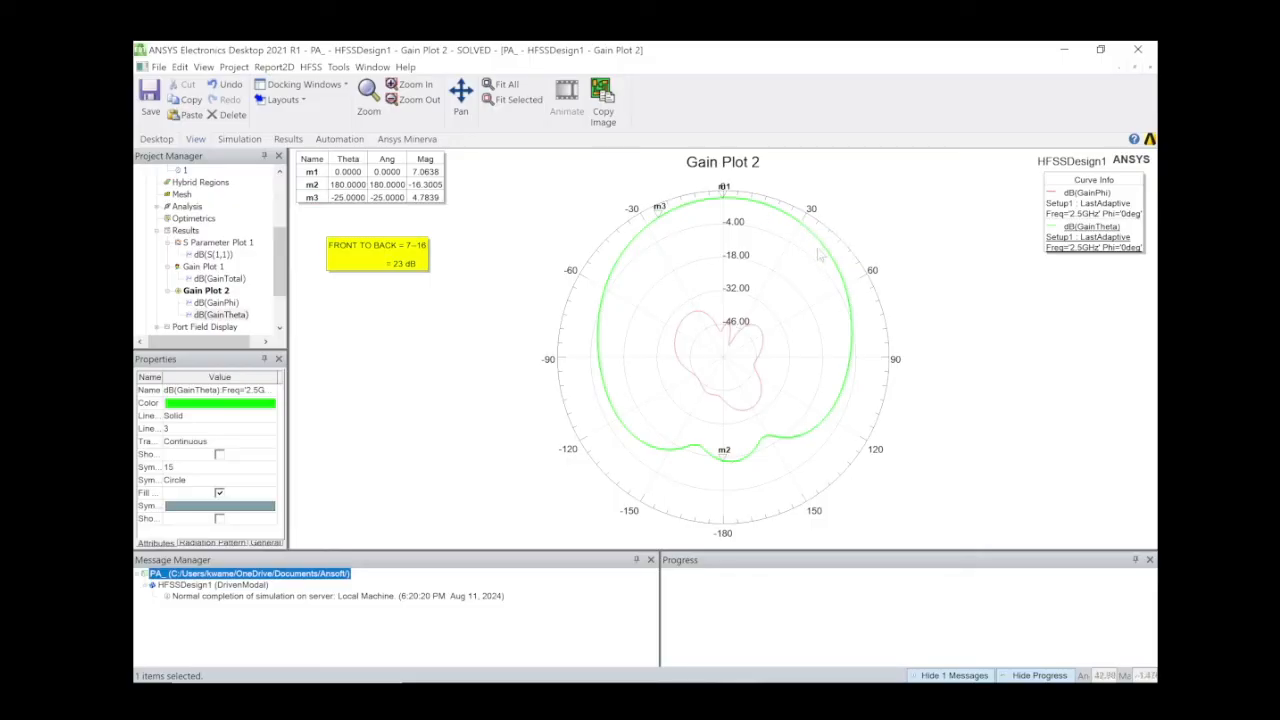
{"action": "right_click", "coordinate": [790, 236]}
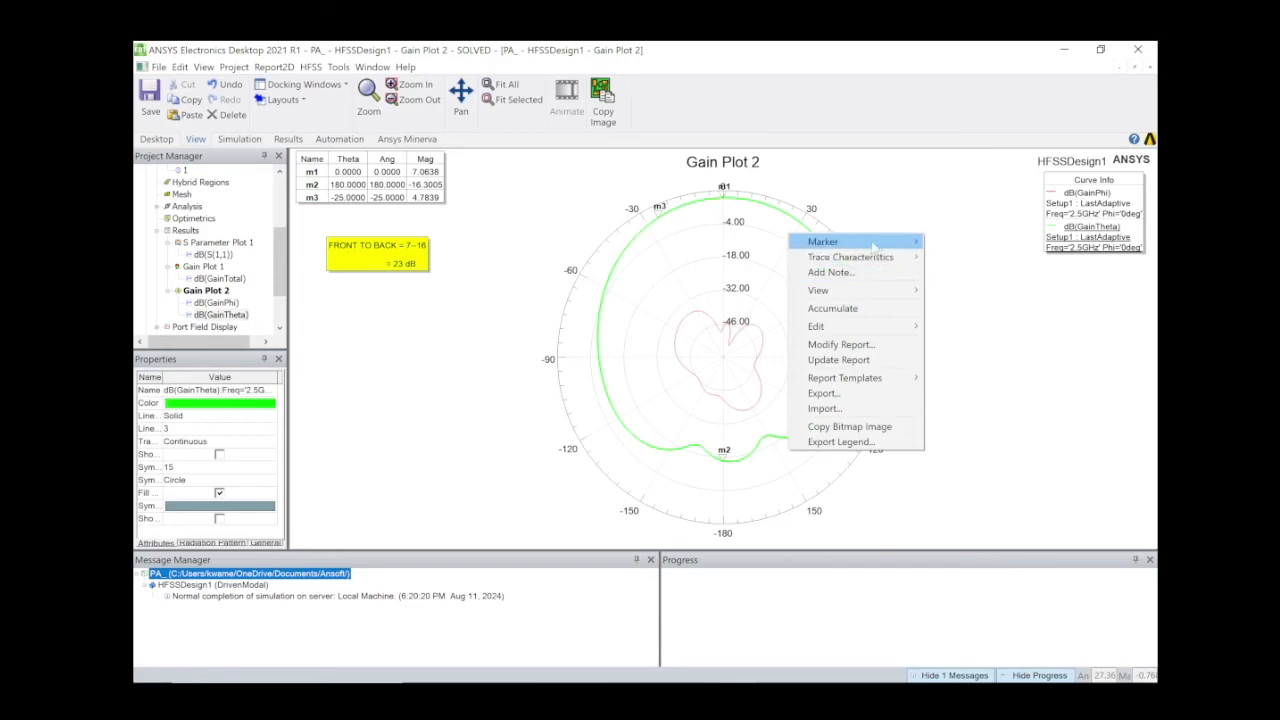
{"action": "mouse_move", "coordinate": [874, 248]}
{"action": "left_click", "coordinate": [950, 242]}
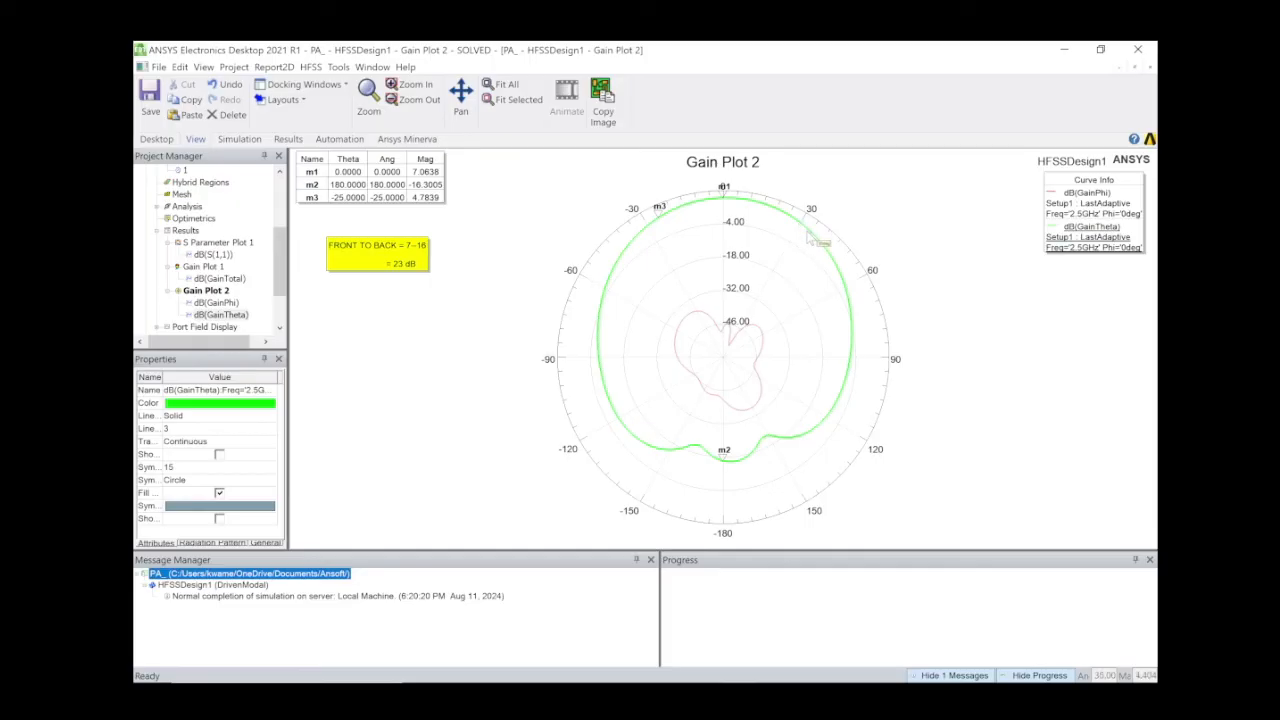
{"action": "left_click", "coordinate": [807, 227]}
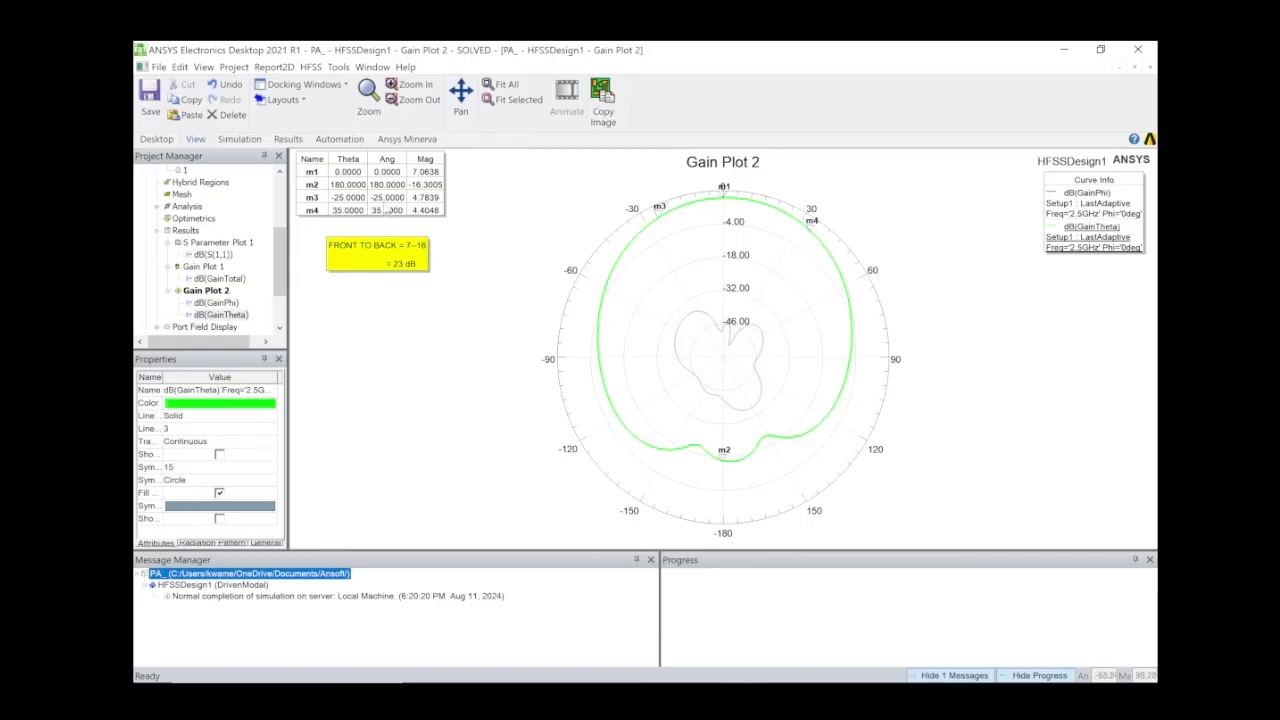
Add a second Gain Plot 2 note reading 'HPBW = 35--25 = 60 DEGREES'.
{"action": "right_click", "coordinate": [368, 316]}
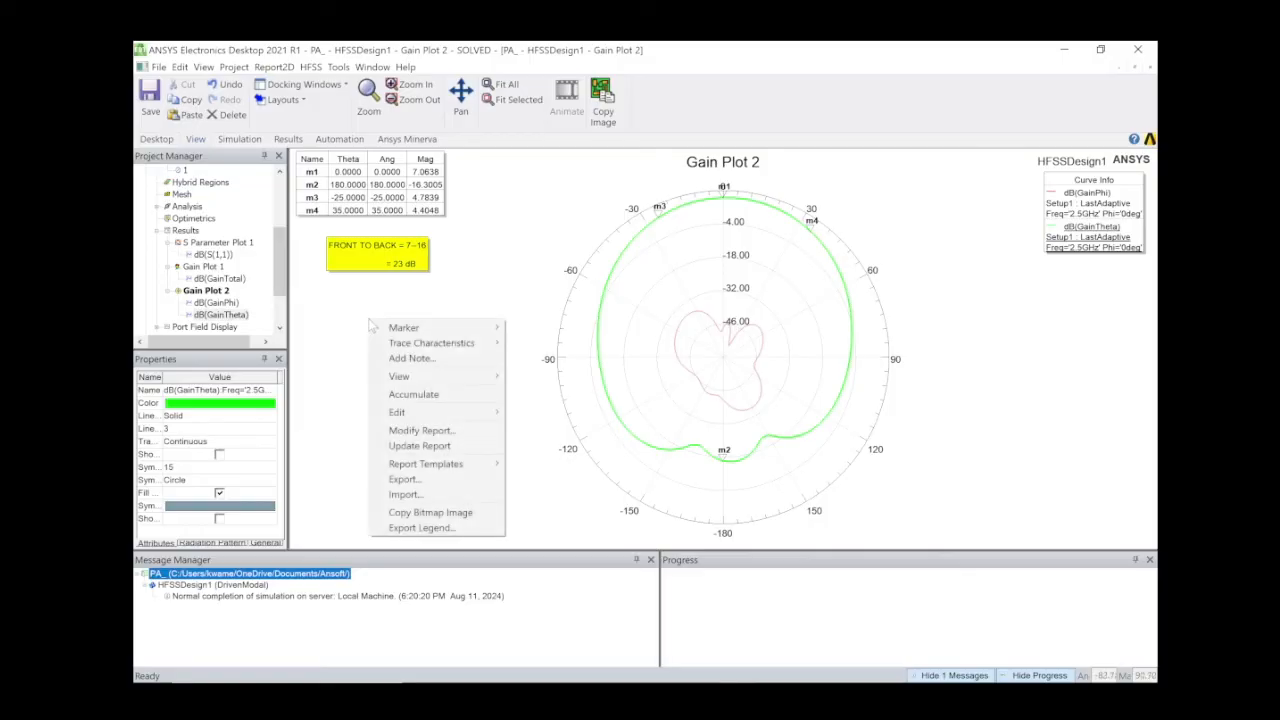
{"action": "left_click", "coordinate": [451, 360]}
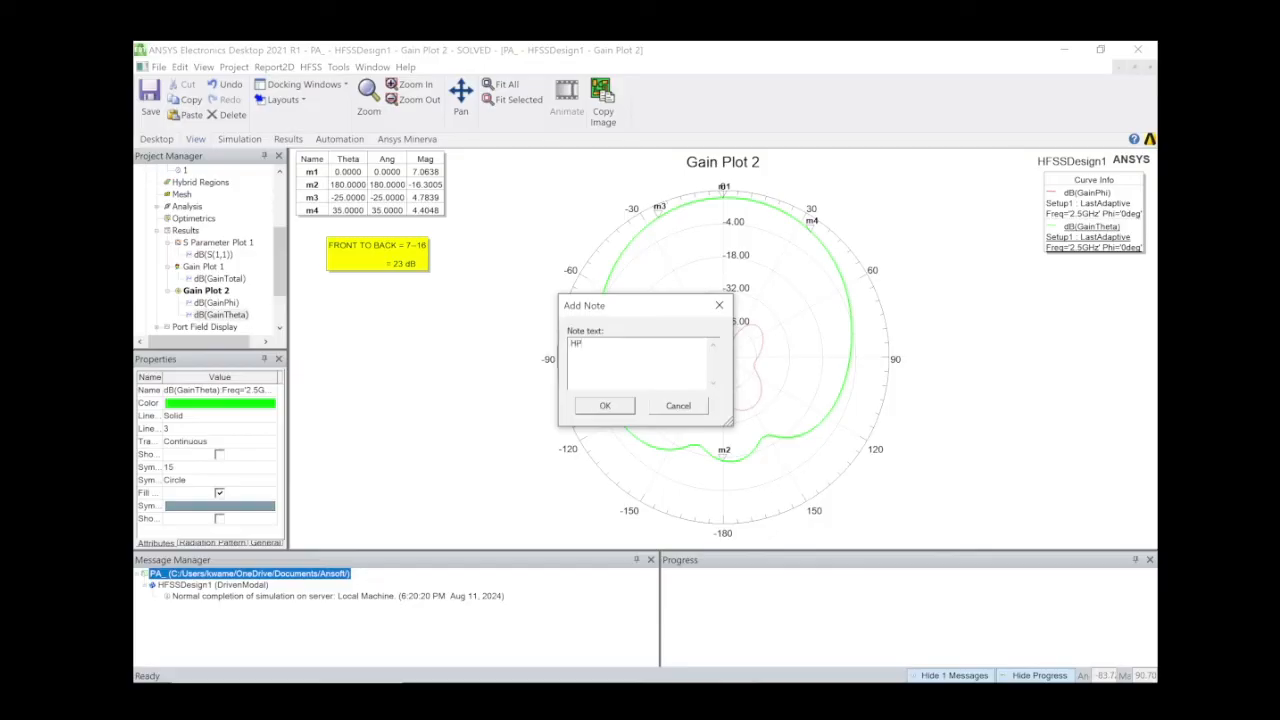
{"action": "type", "text": "BW = 35--25"}
{"action": "key", "text": "Return"}
{"action": "type", "text": "===="}
{"action": "key", "text": "BackSpace"}
{"action": "key", "text": "BackSpace"}
{"action": "key", "text": "BackSpace"}
{"action": "type", "text": "60 dBEES"}
{"action": "left_click", "coordinate": [600, 407]}
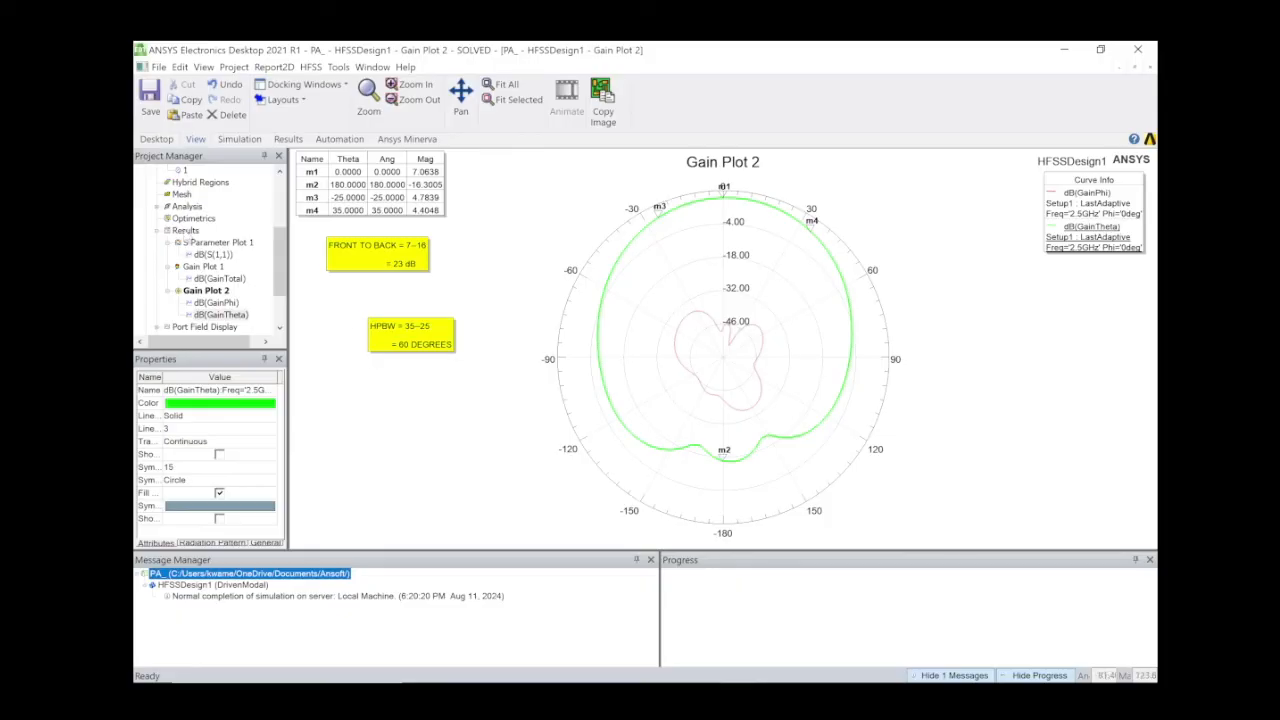
{"action": "left_click", "coordinate": [185, 230]}
Start a far-field Radiation Pattern report plotting GainPhi and GainTheta in dB.
{"action": "right_click", "coordinate": [185, 230]}
{"action": "mouse_move", "coordinate": [368, 257]}
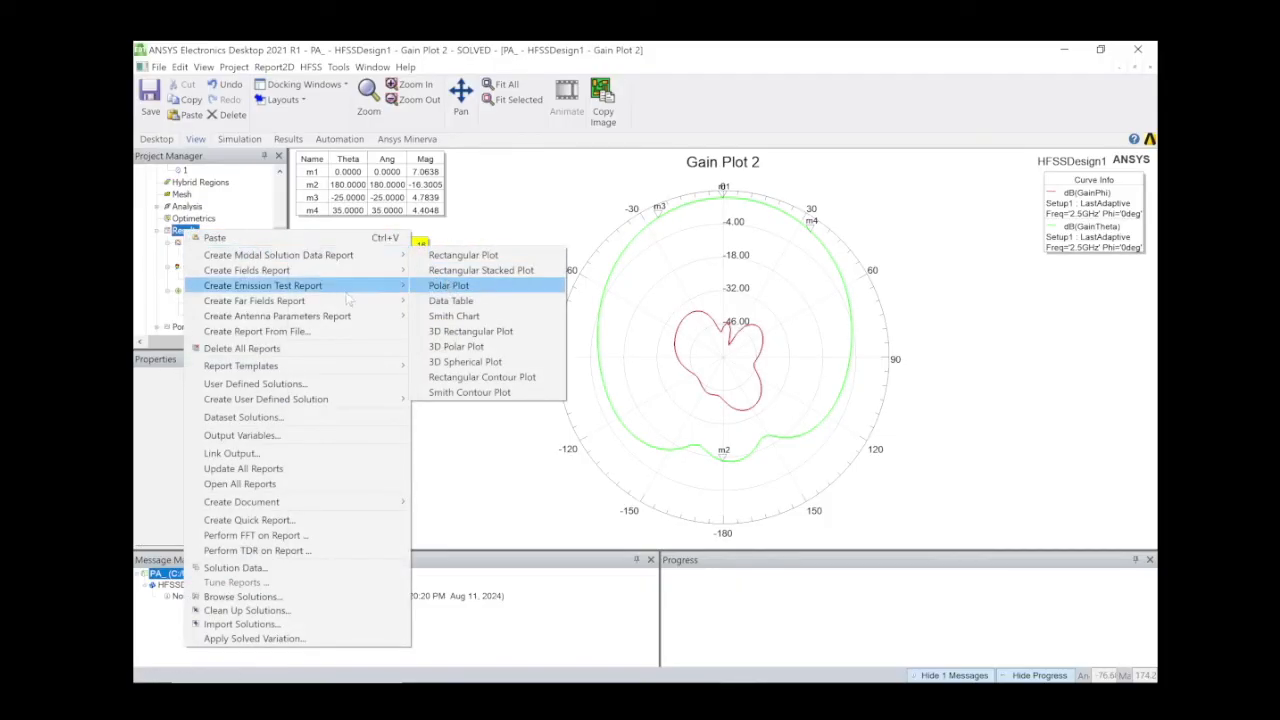
{"action": "mouse_move", "coordinate": [380, 301]}
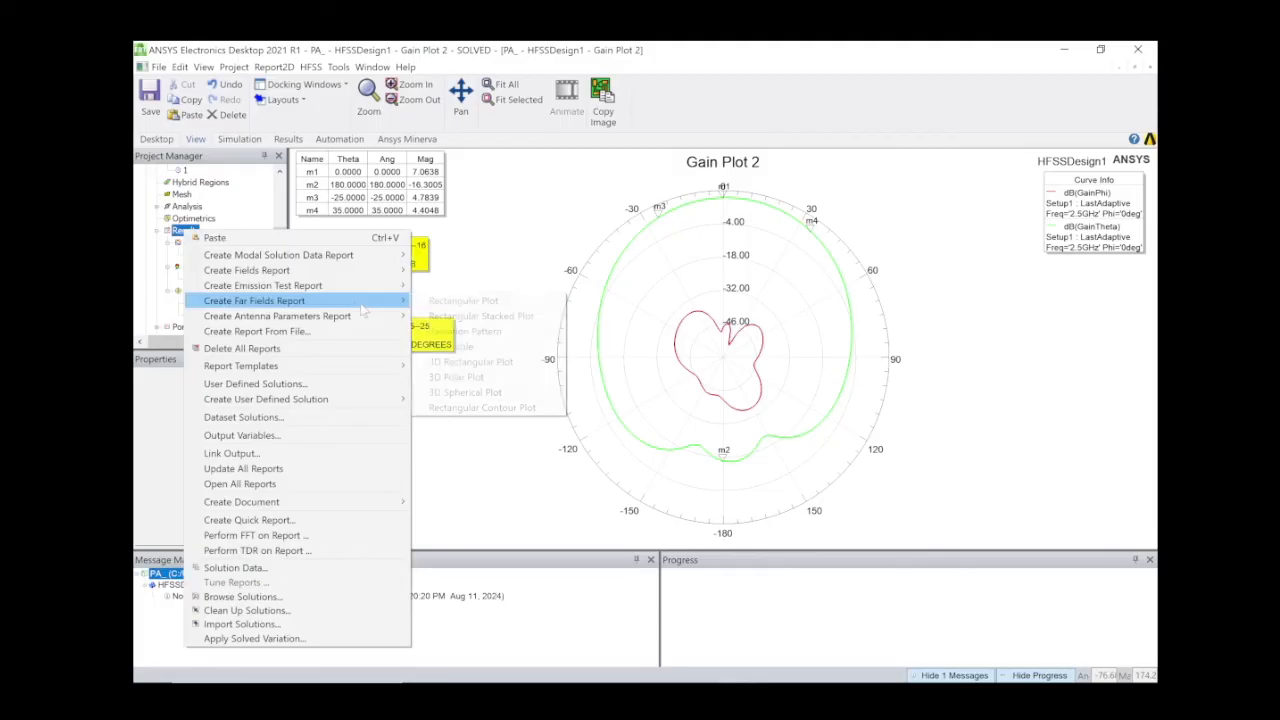
{"action": "left_click", "coordinate": [466, 330]}
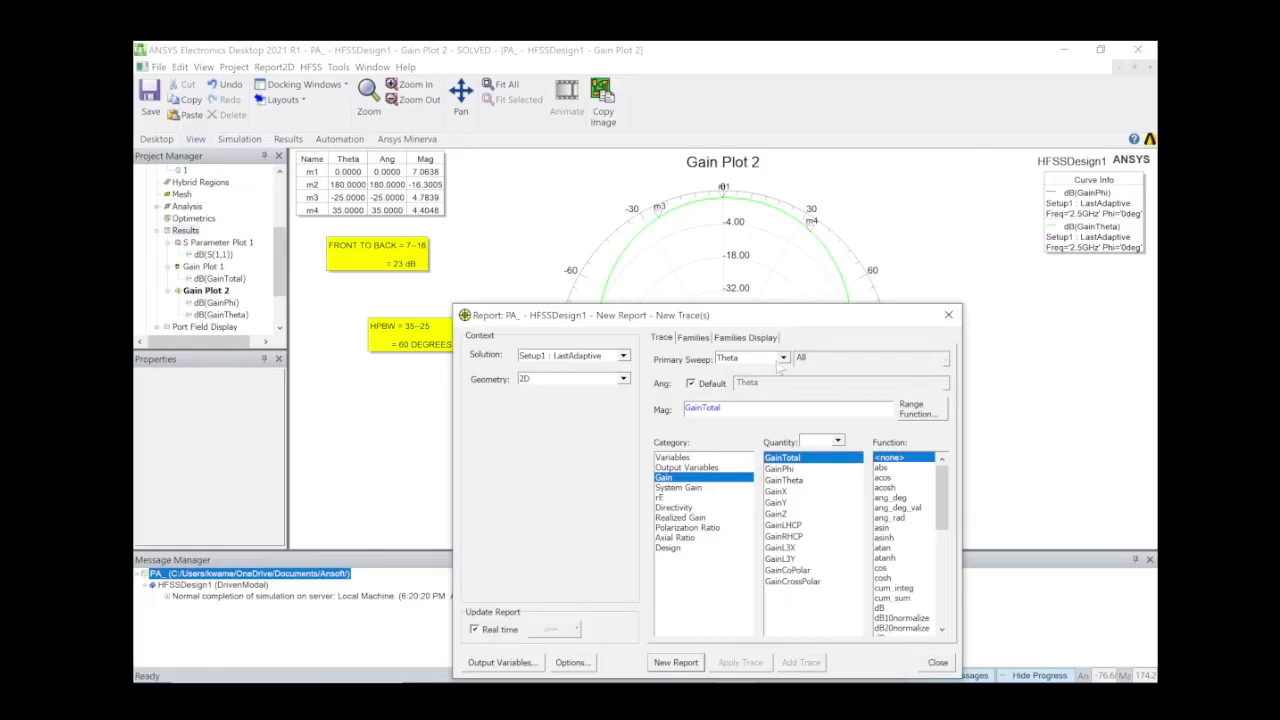
{"action": "left_click", "coordinate": [794, 468]}
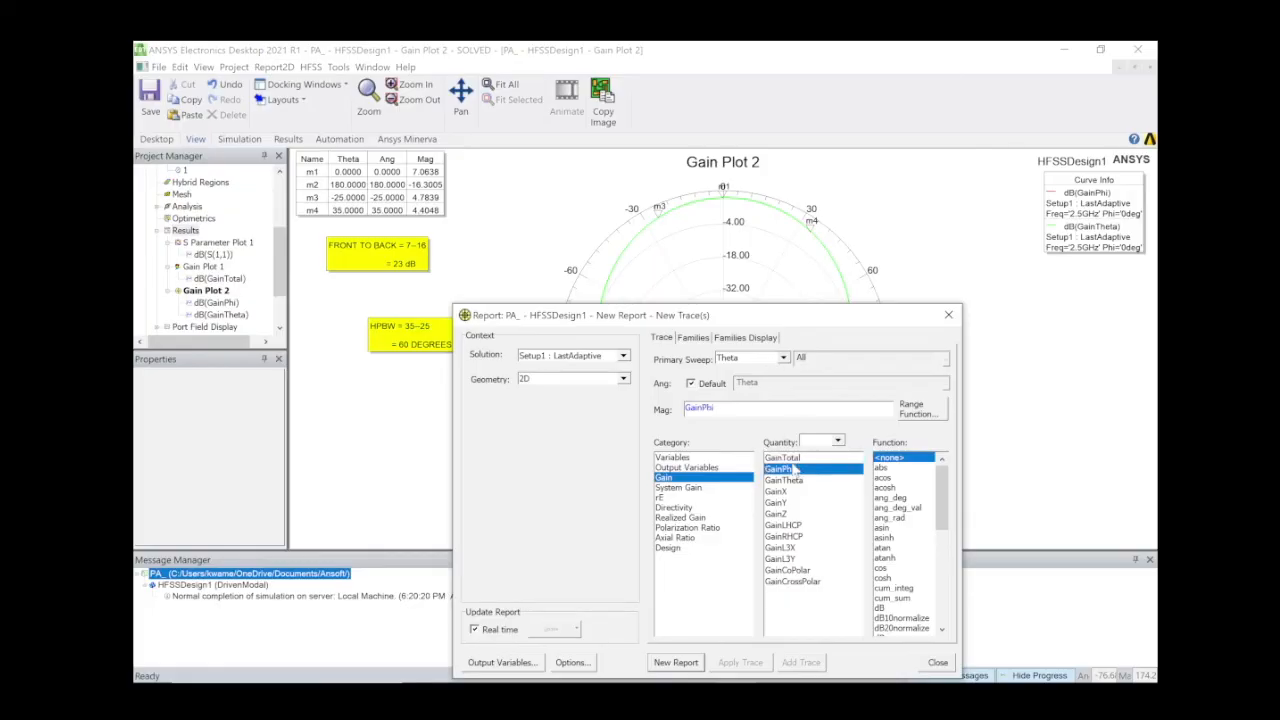
{"action": "key", "text": "shift+Down"}
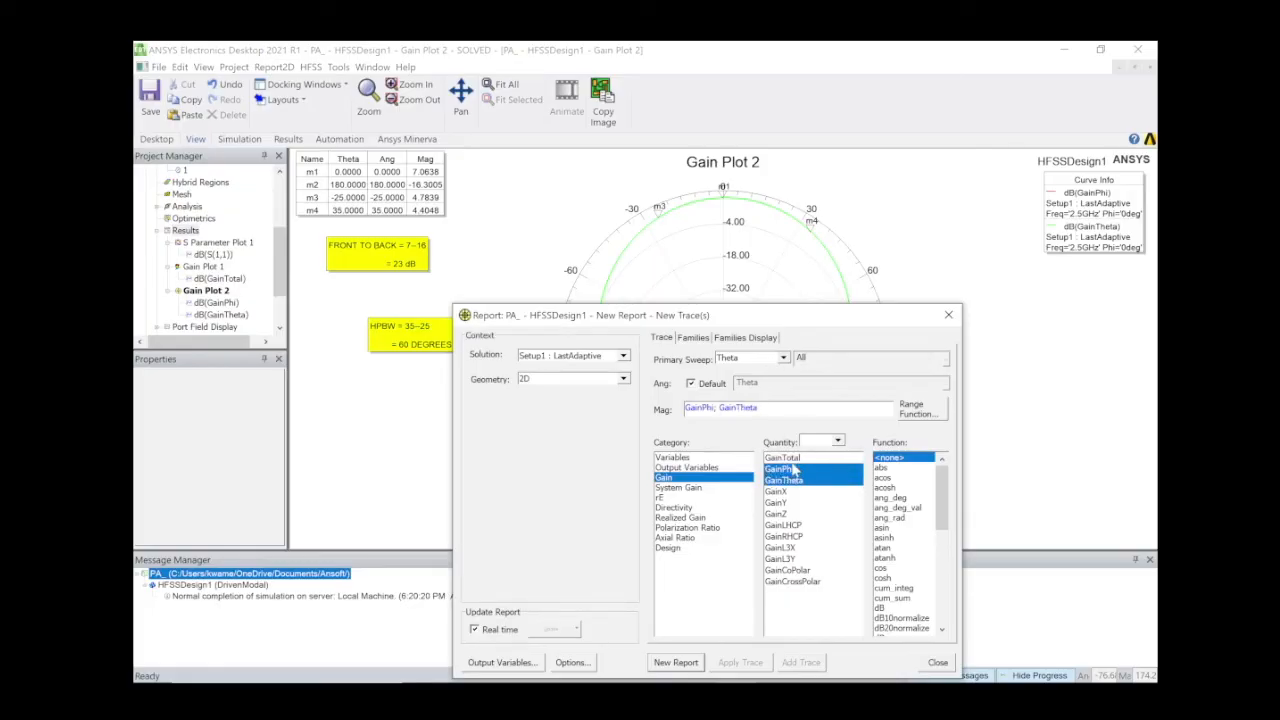
{"action": "left_click", "coordinate": [882, 608]}
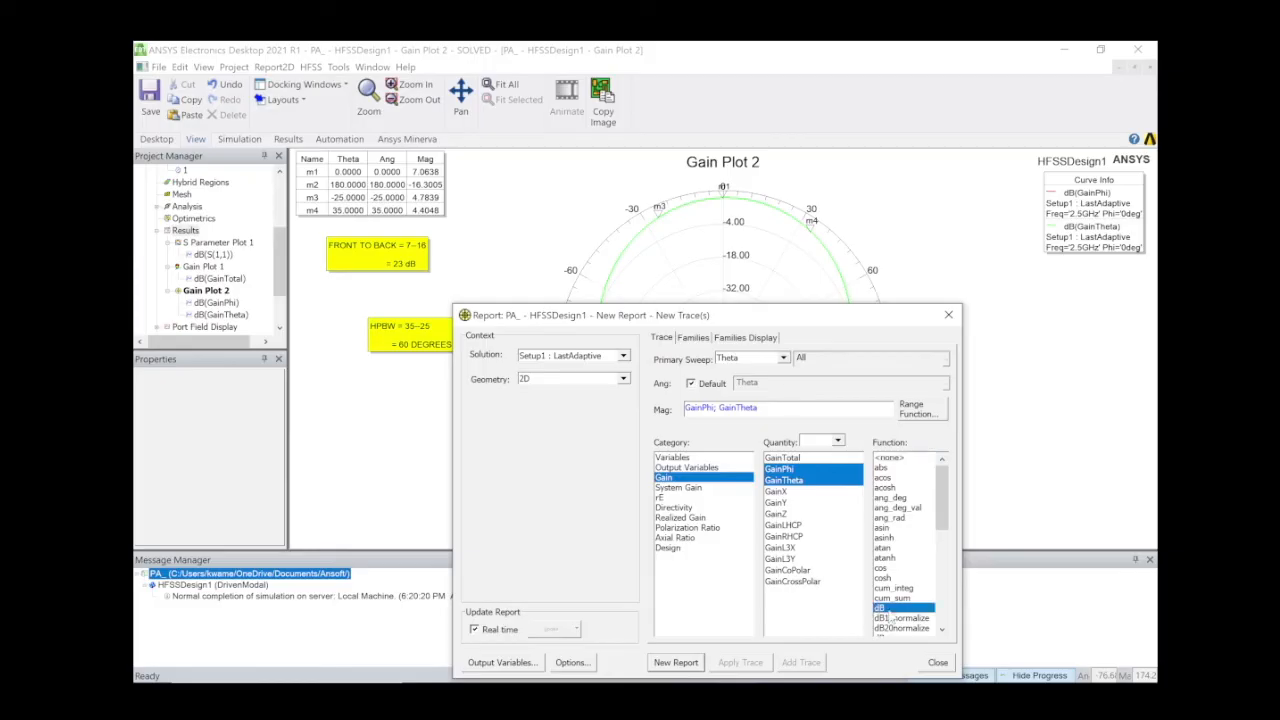
Restrict the Phi family to 90deg and create the Gain Plot 3 report.
{"action": "left_click", "coordinate": [694, 338]}
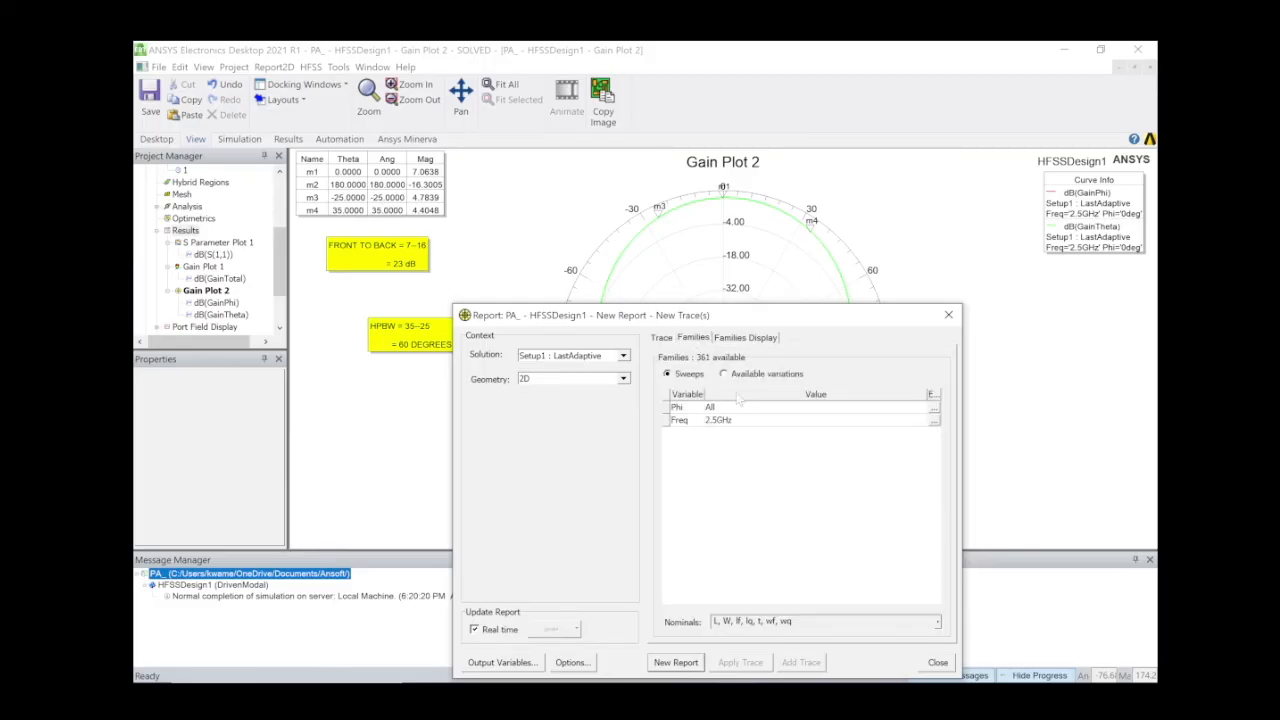
{"action": "left_click", "coordinate": [933, 408]}
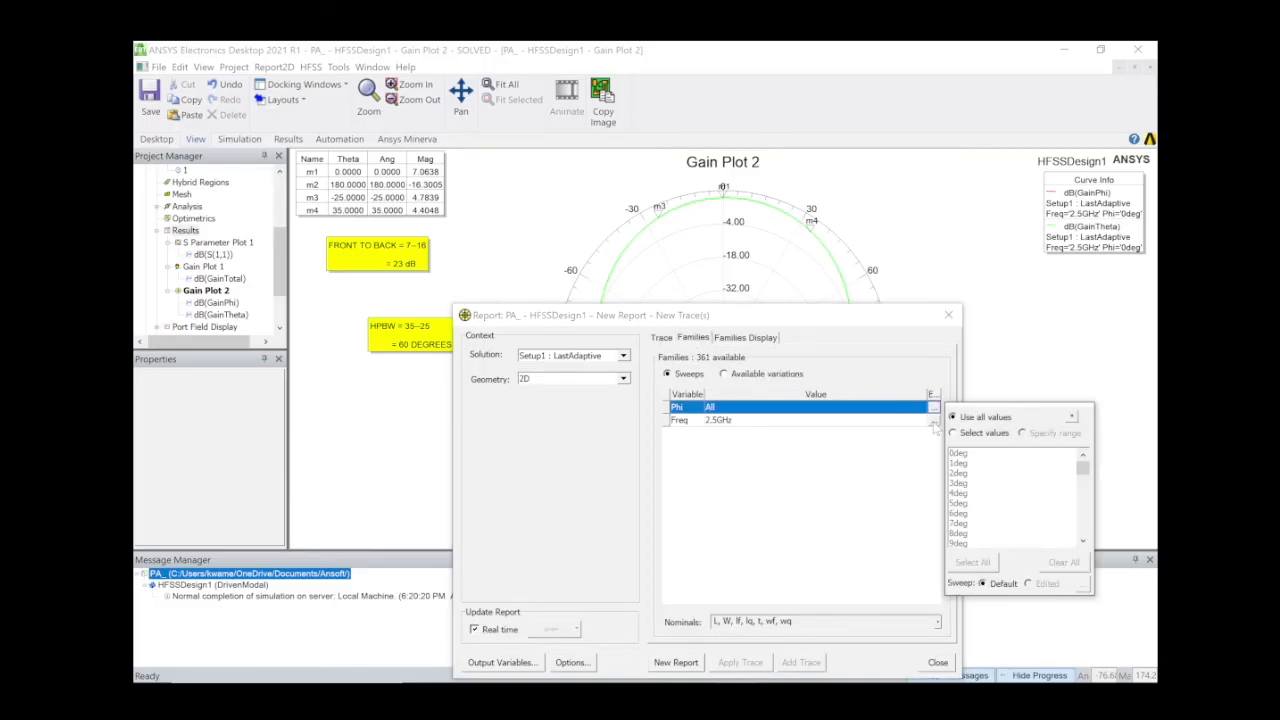
{"action": "left_click", "coordinate": [982, 433]}
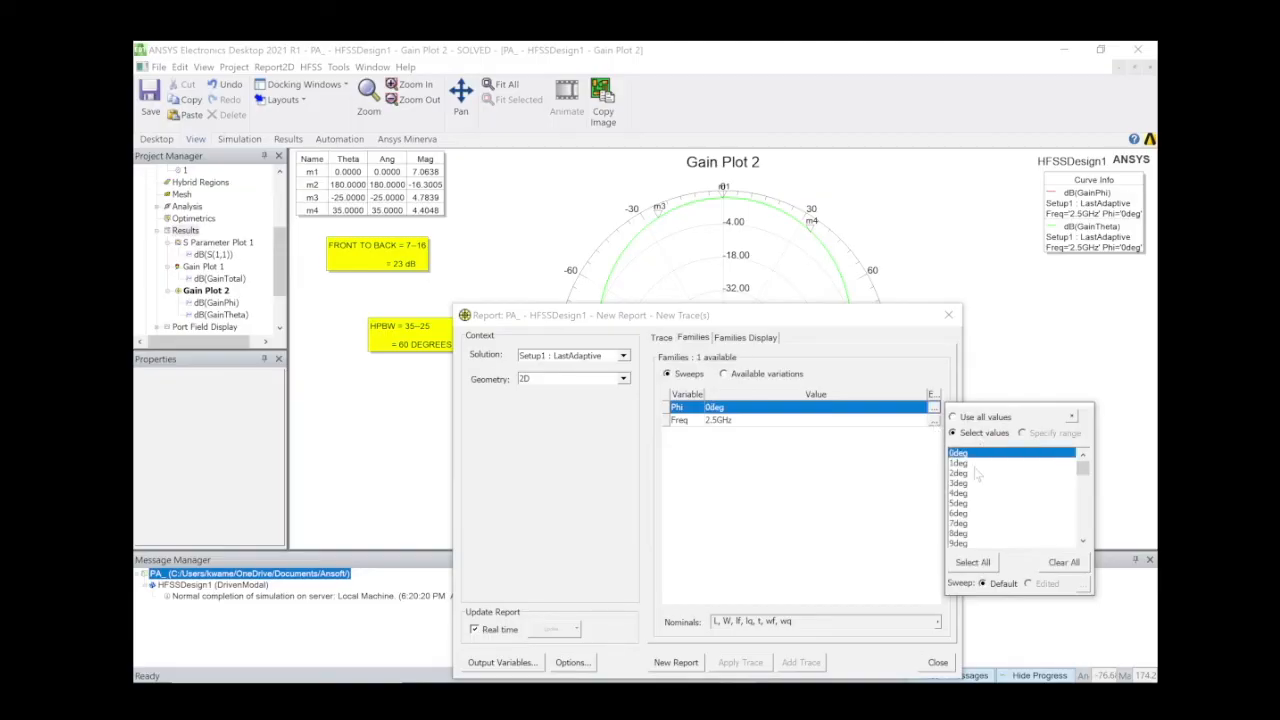
{"action": "scroll", "coordinate": [977, 477], "scroll_direction": "down", "scroll_amount": 13}
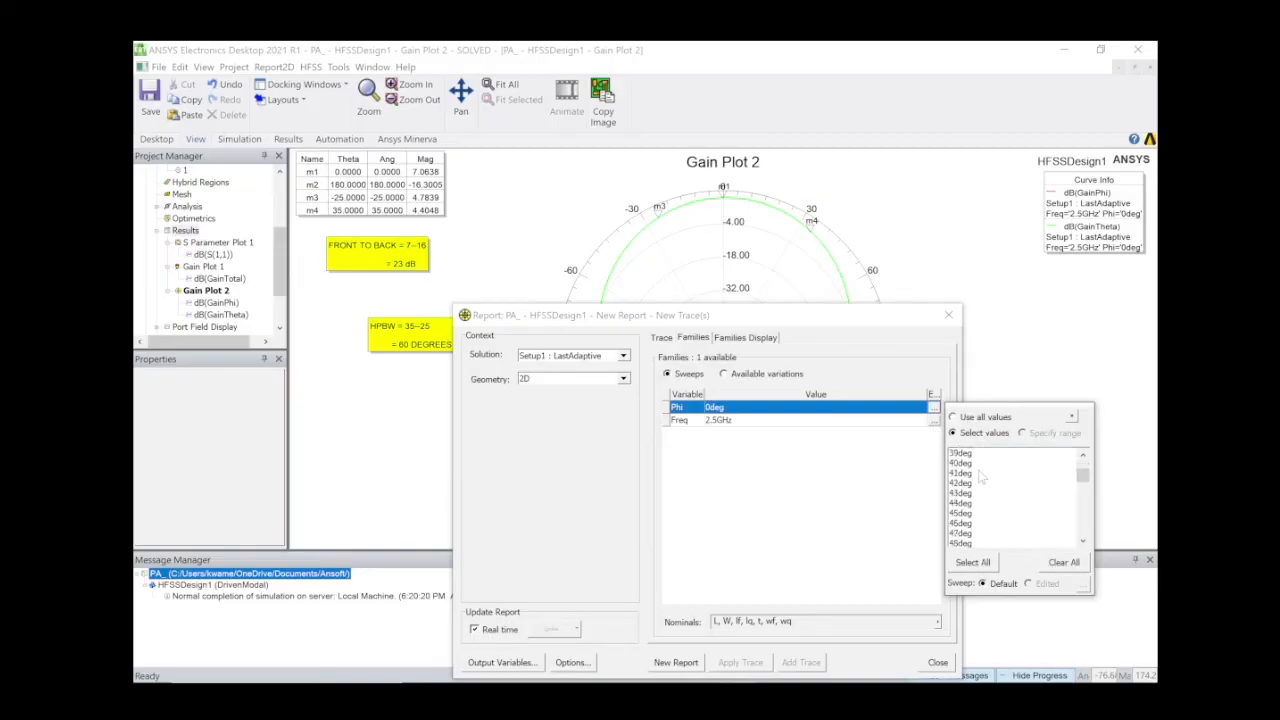
{"action": "scroll", "coordinate": [980, 478], "scroll_direction": "down", "scroll_amount": 9}
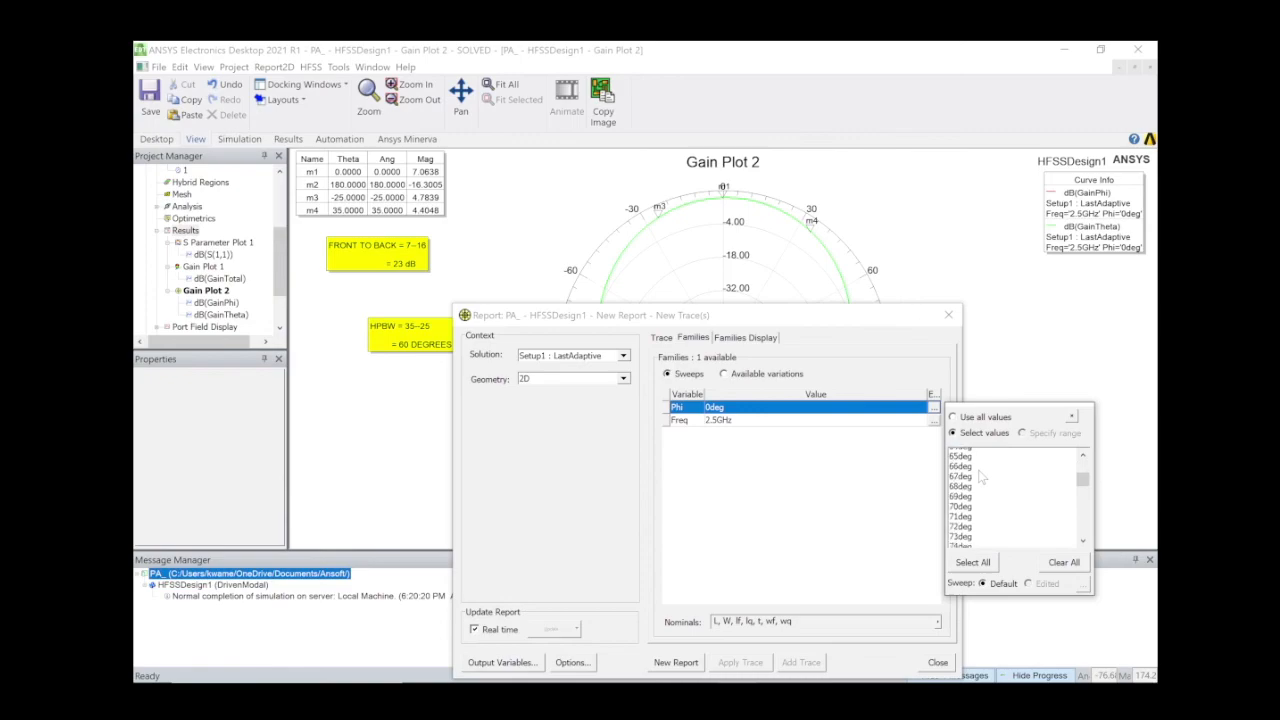
{"action": "scroll", "coordinate": [981, 478], "scroll_direction": "down", "scroll_amount": 5}
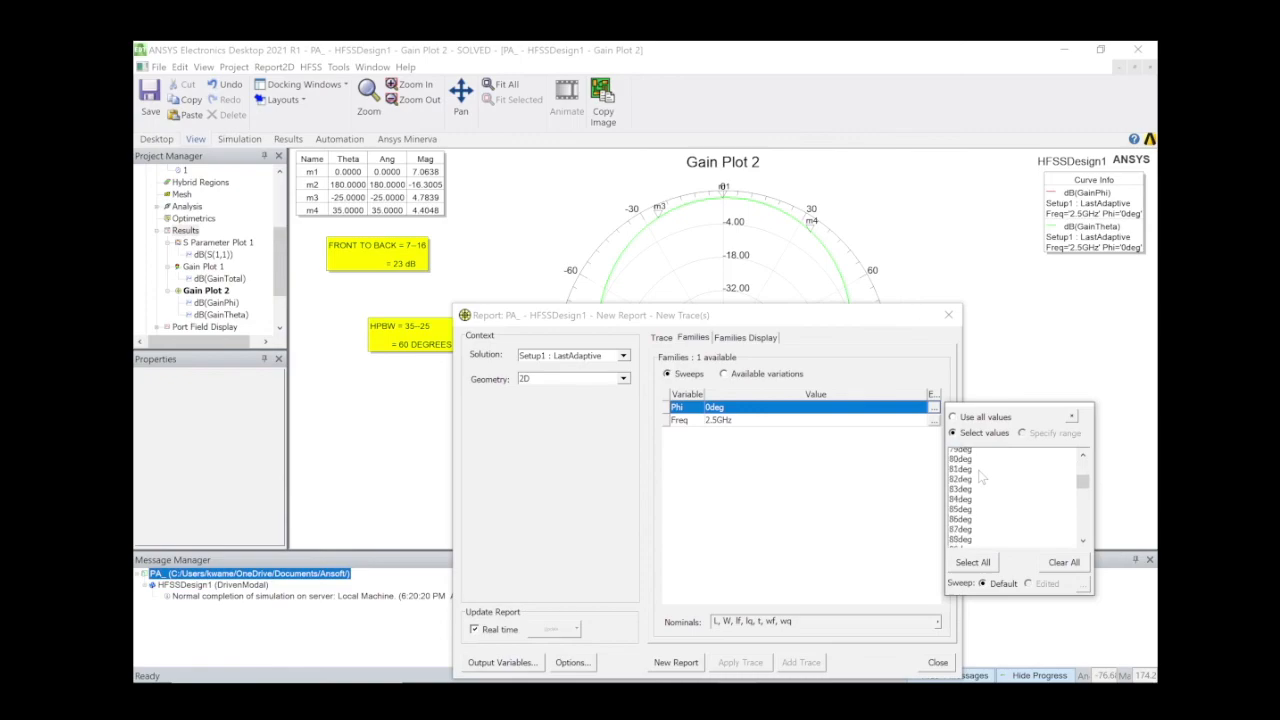
{"action": "scroll", "coordinate": [981, 478], "scroll_direction": "down", "scroll_amount": 3}
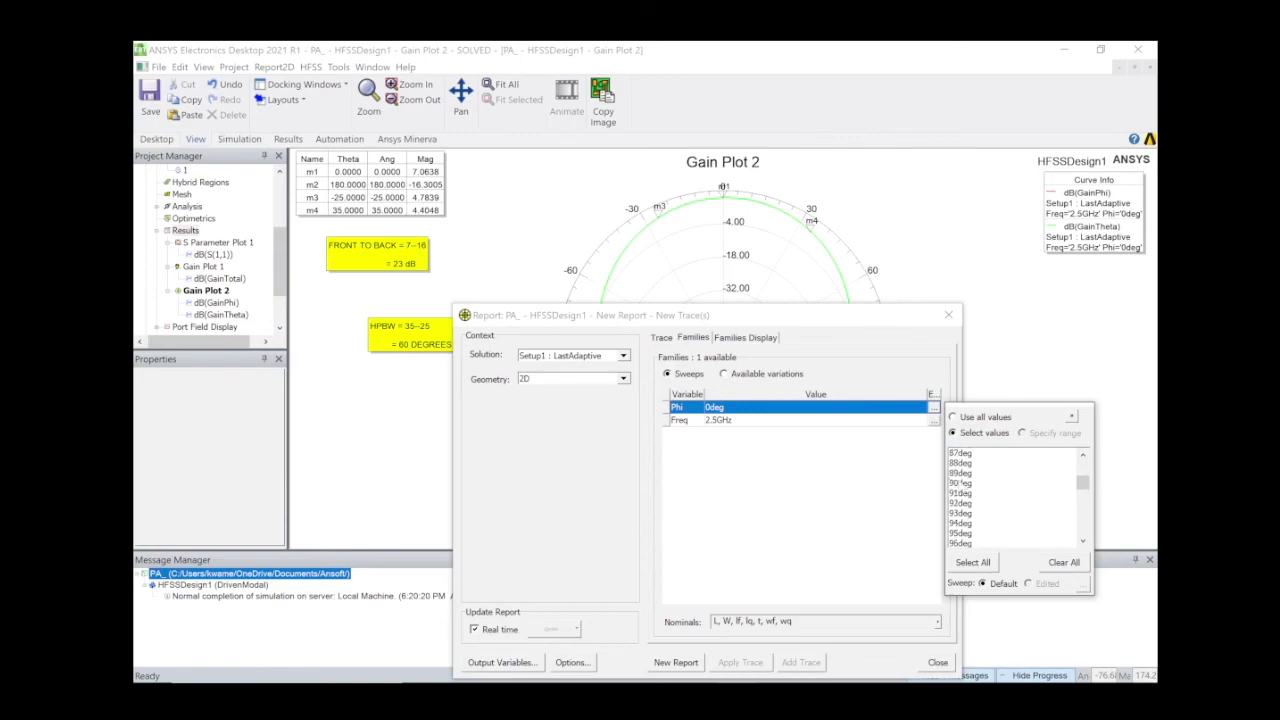
{"action": "left_click", "coordinate": [958, 483]}
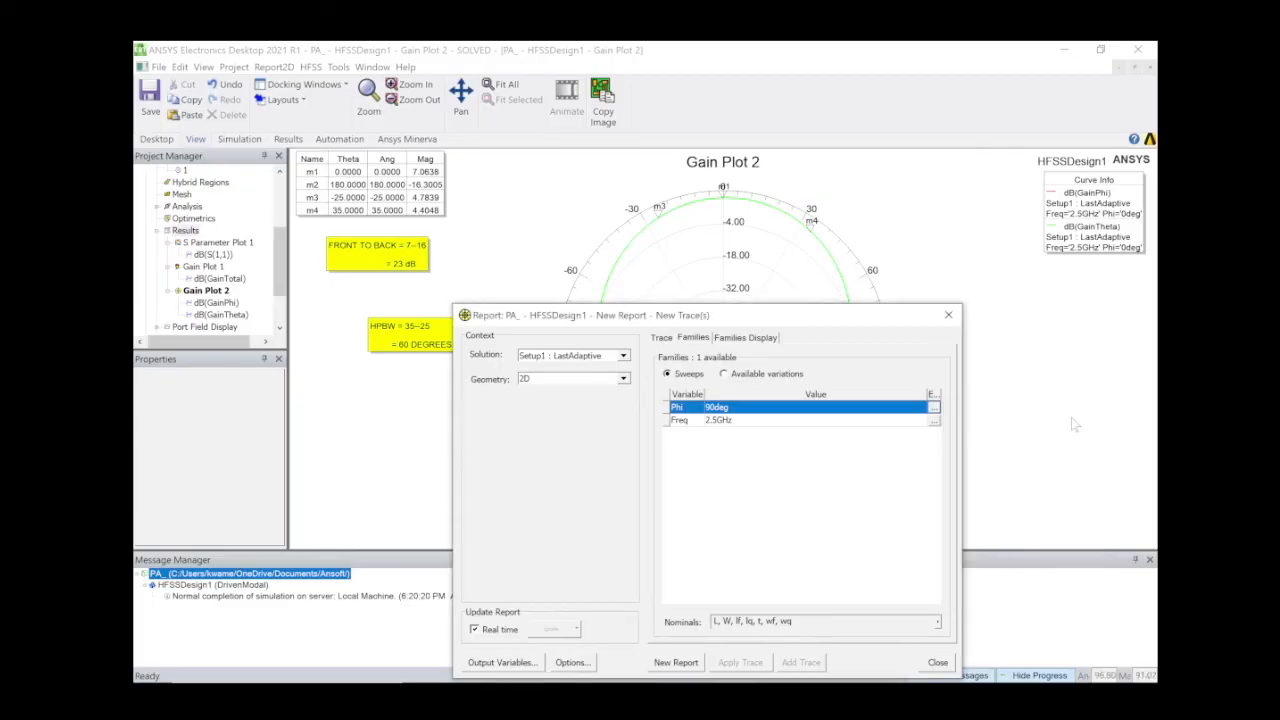
{"action": "left_click", "coordinate": [682, 662]}
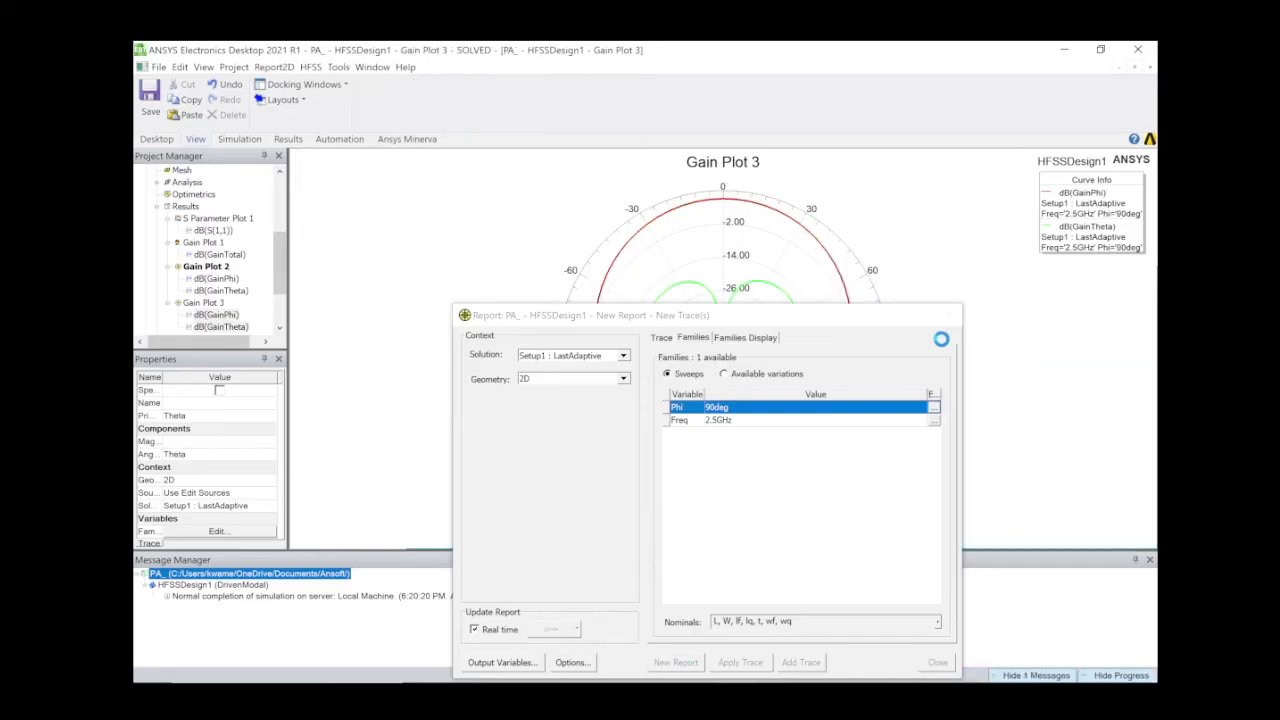
Mark the red curve at 0°, -180°, -35° and 35° (7.0638, -16.3005, 4.6561, 4.7274 dB).
{"action": "left_click", "coordinate": [949, 314]}
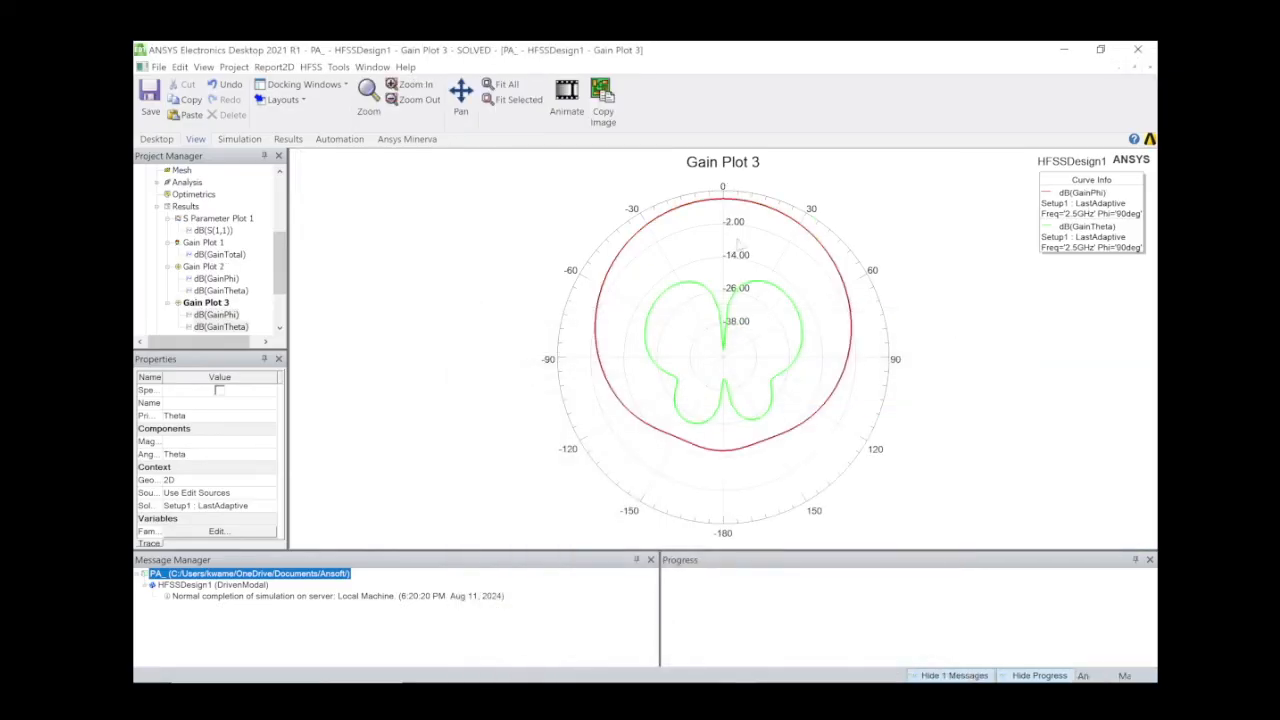
{"action": "right_click", "coordinate": [706, 240]}
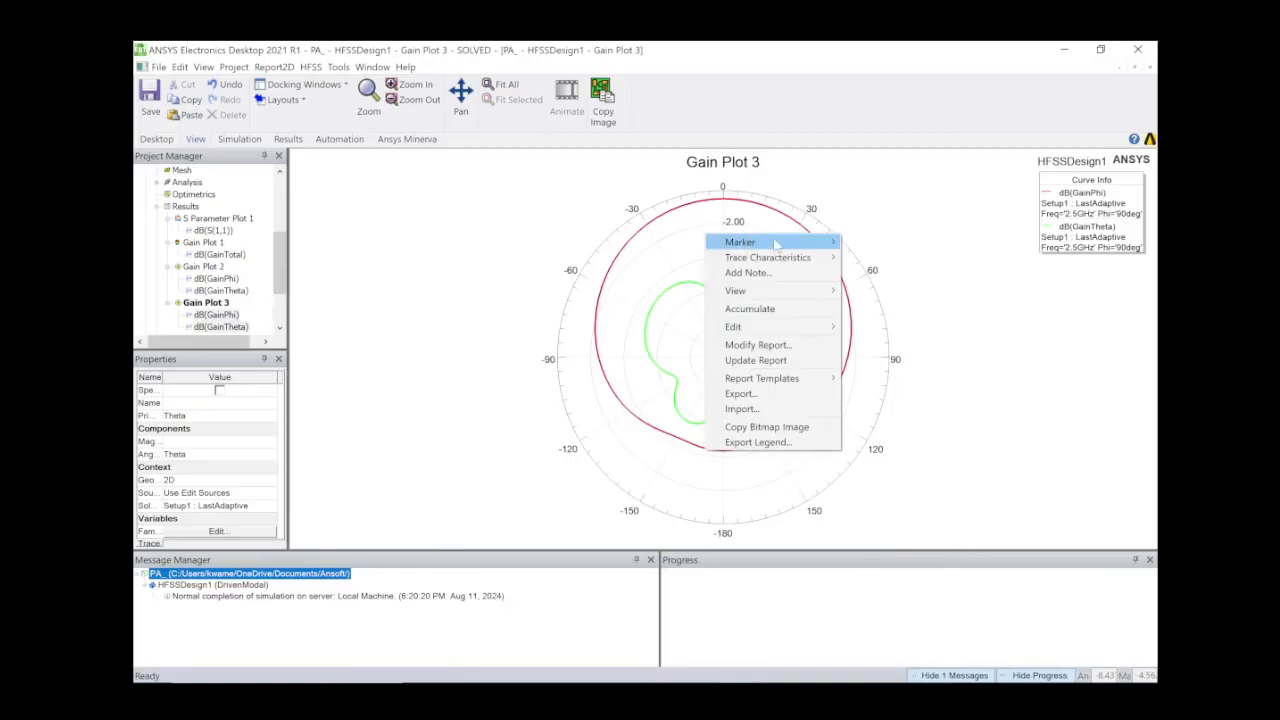
{"action": "left_click", "coordinate": [862, 241]}
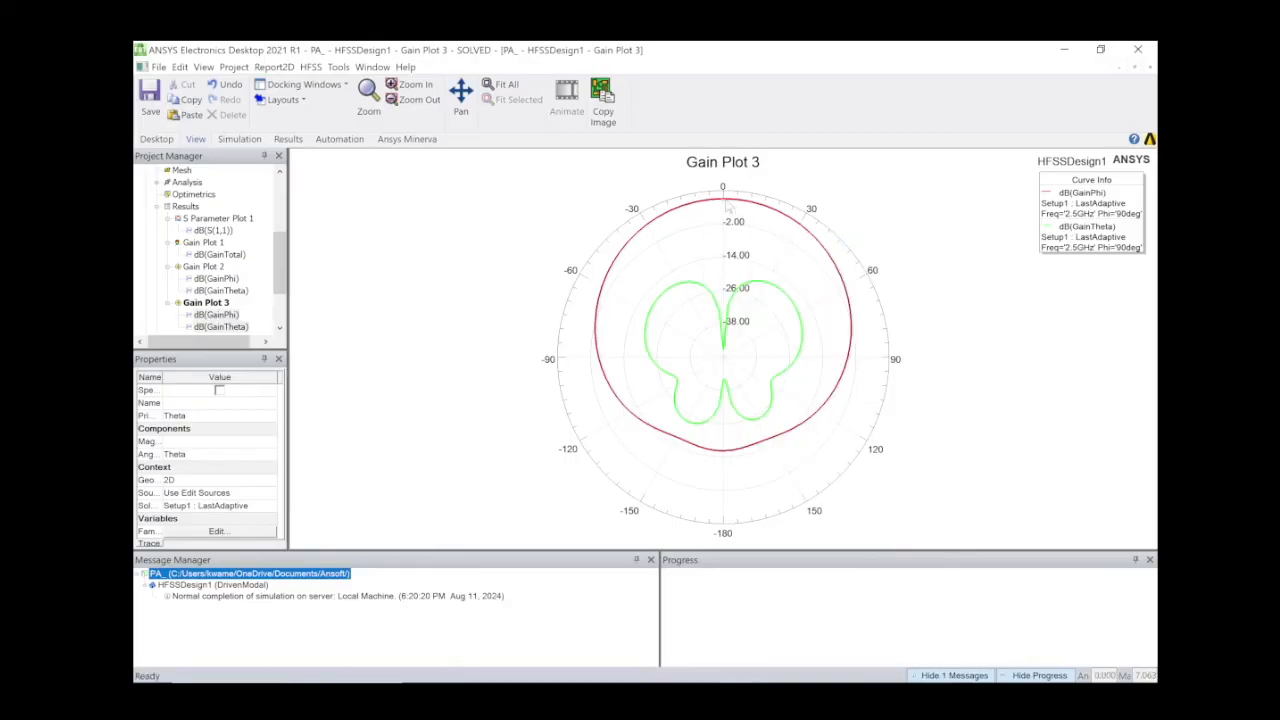
{"action": "left_click", "coordinate": [726, 203]}
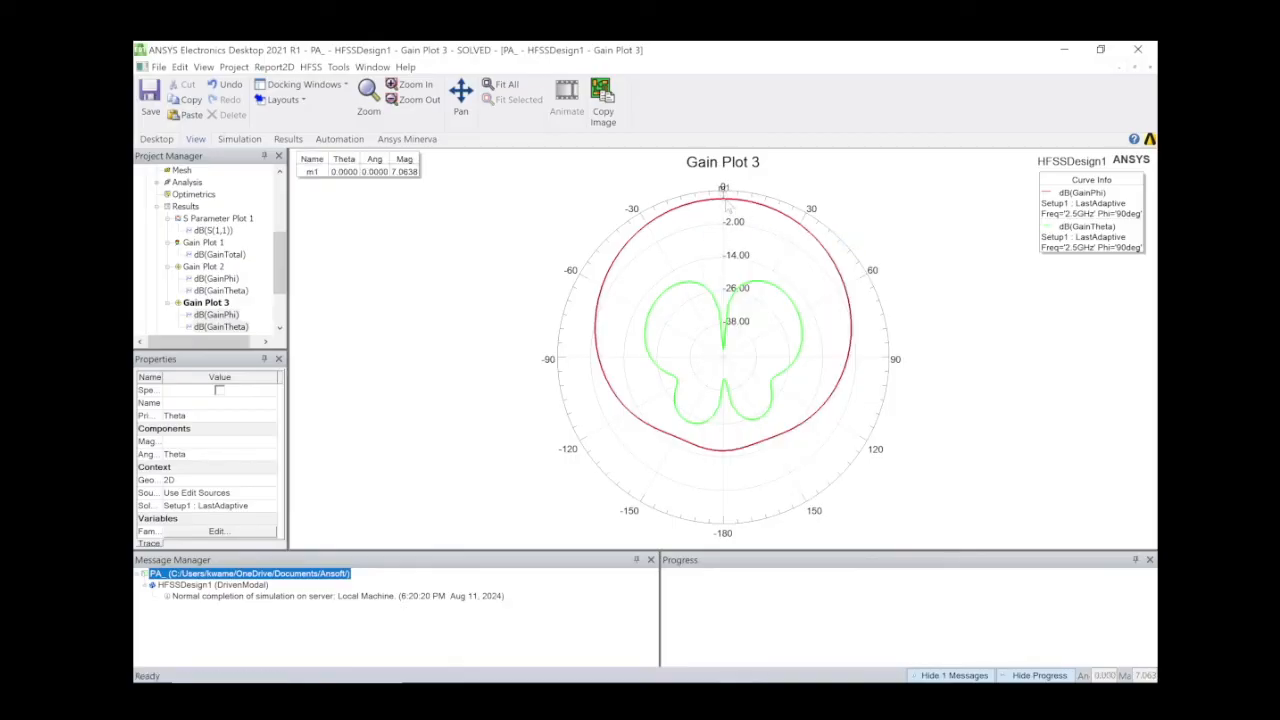
{"action": "left_click", "coordinate": [724, 451]}
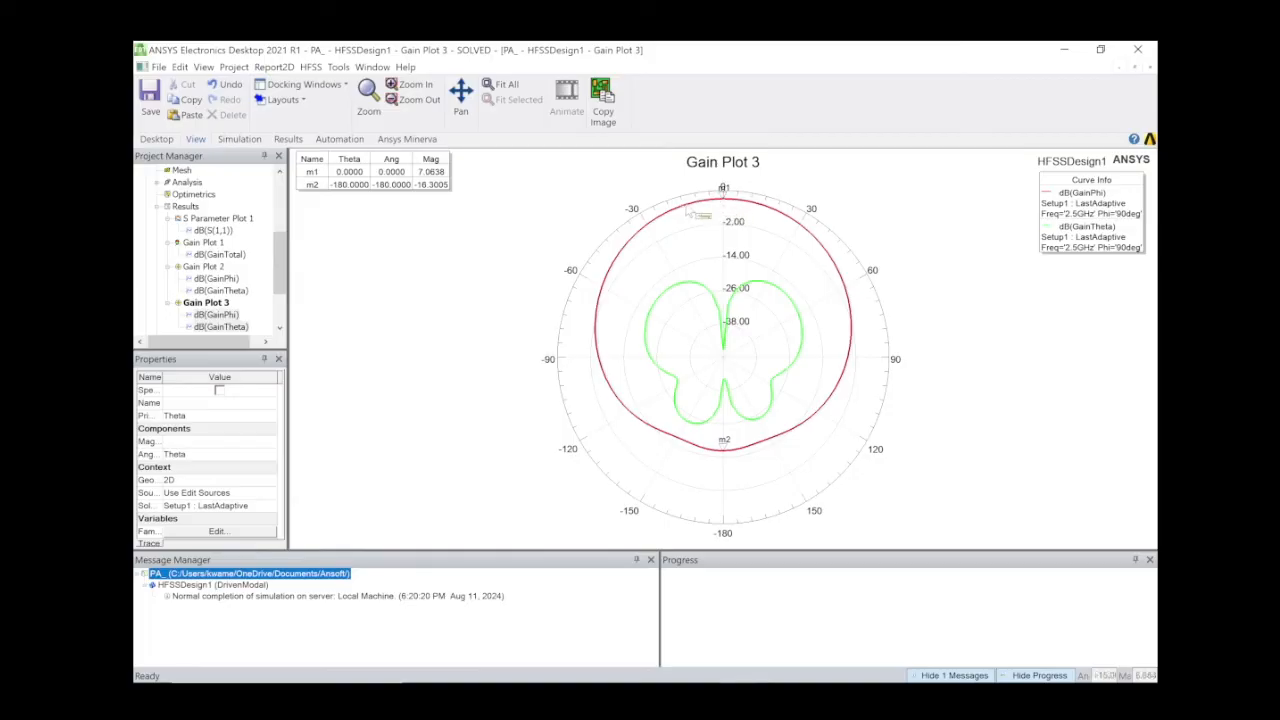
{"action": "left_click", "coordinate": [636, 234]}
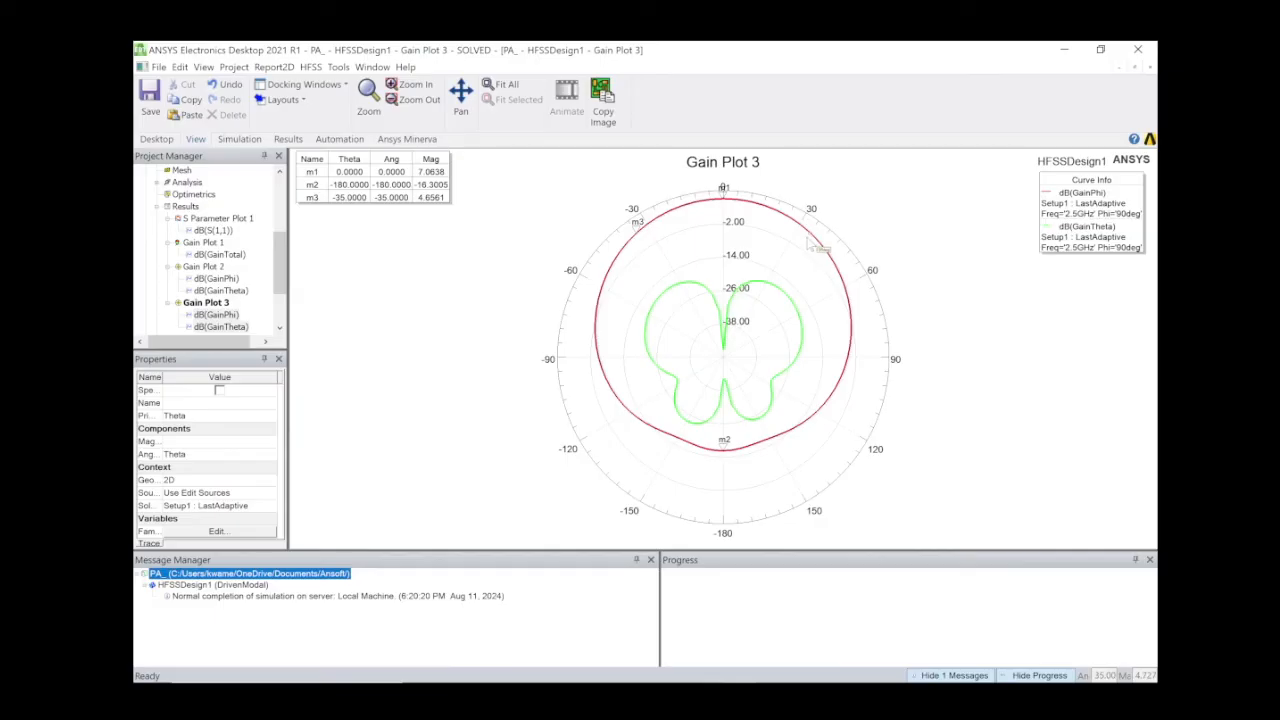
{"action": "left_click", "coordinate": [807, 238]}
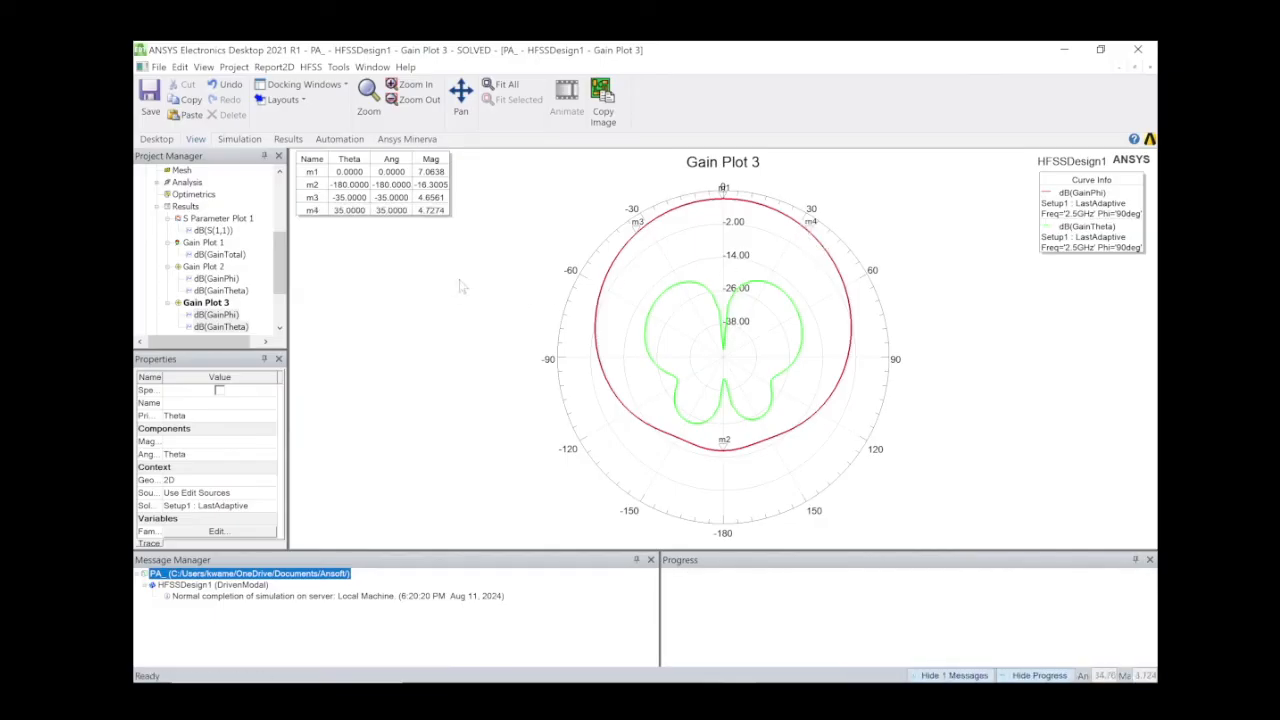
Enter a Gain Plot 3 note reading 'FRONT TO BACK RATIO = 7--16 = 23dB'.
{"action": "right_click", "coordinate": [341, 260]}
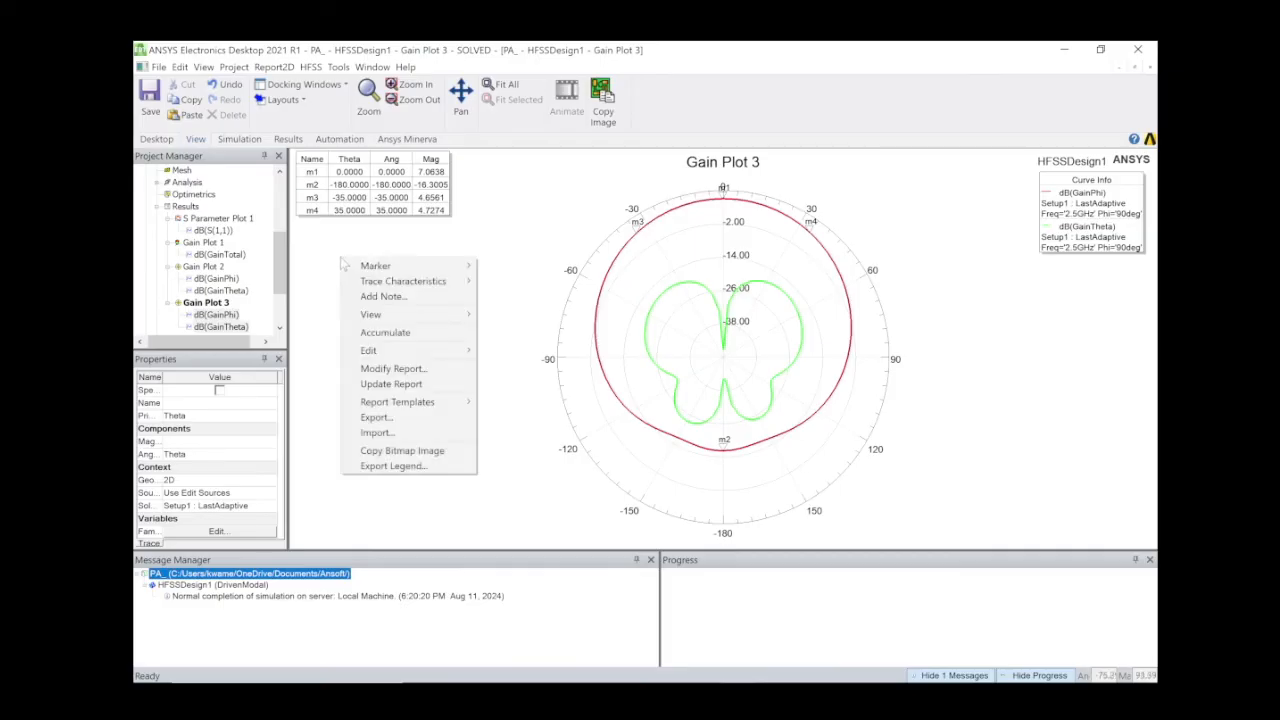
{"action": "left_click", "coordinate": [425, 297]}
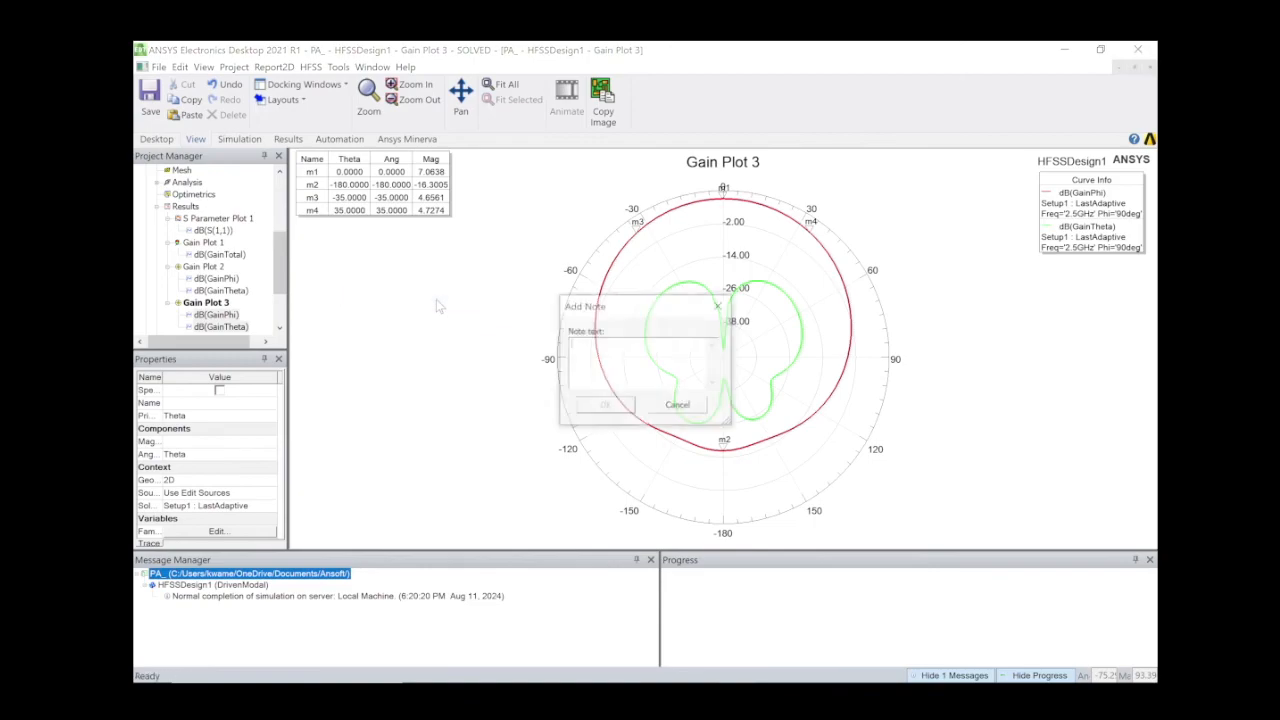
{"action": "type", "text": "FRON"}
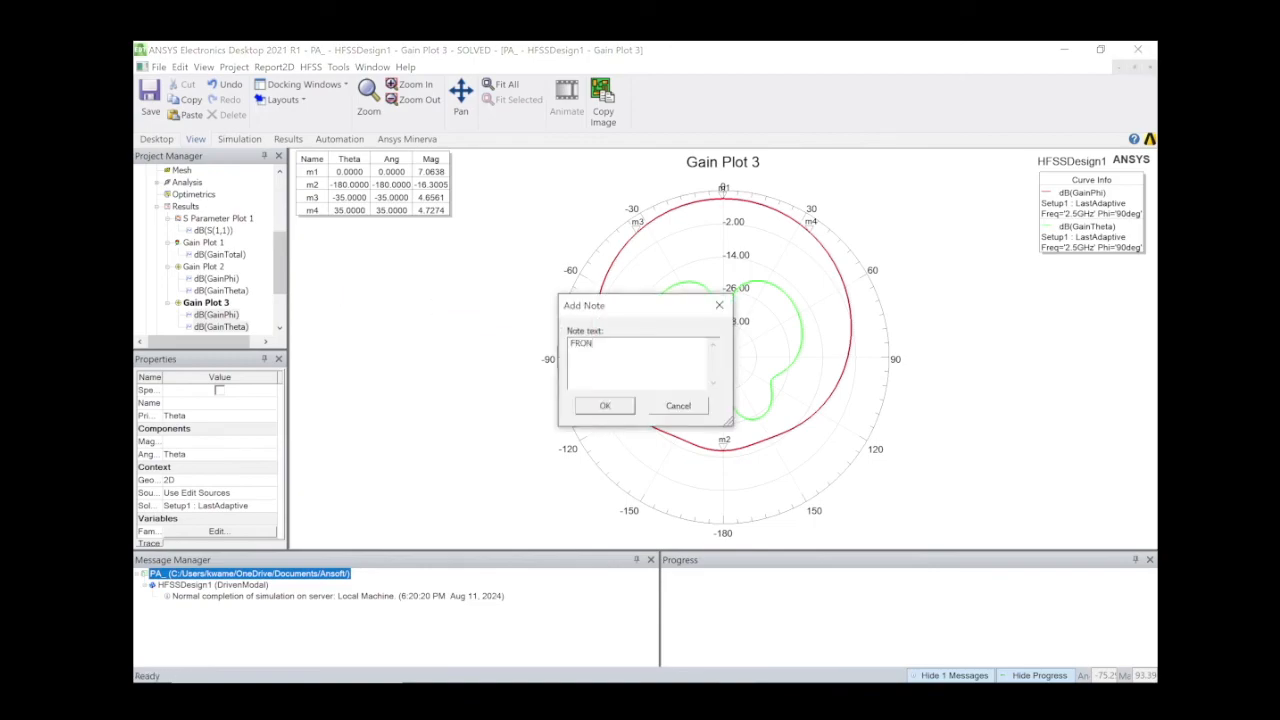
{"action": "type", "text": "T TO"}
{"action": "type", "text": " BAC"}
{"action": "type", "text": "K RATIO"}
{"action": "type", "text": "= 7--1"}
{"action": "type", "text": "dB"}
Place the front-to-back note, then add a note reading 'HPBW = 35--35 = 70 DEGREES'.
{"action": "left_click", "coordinate": [602, 408]}
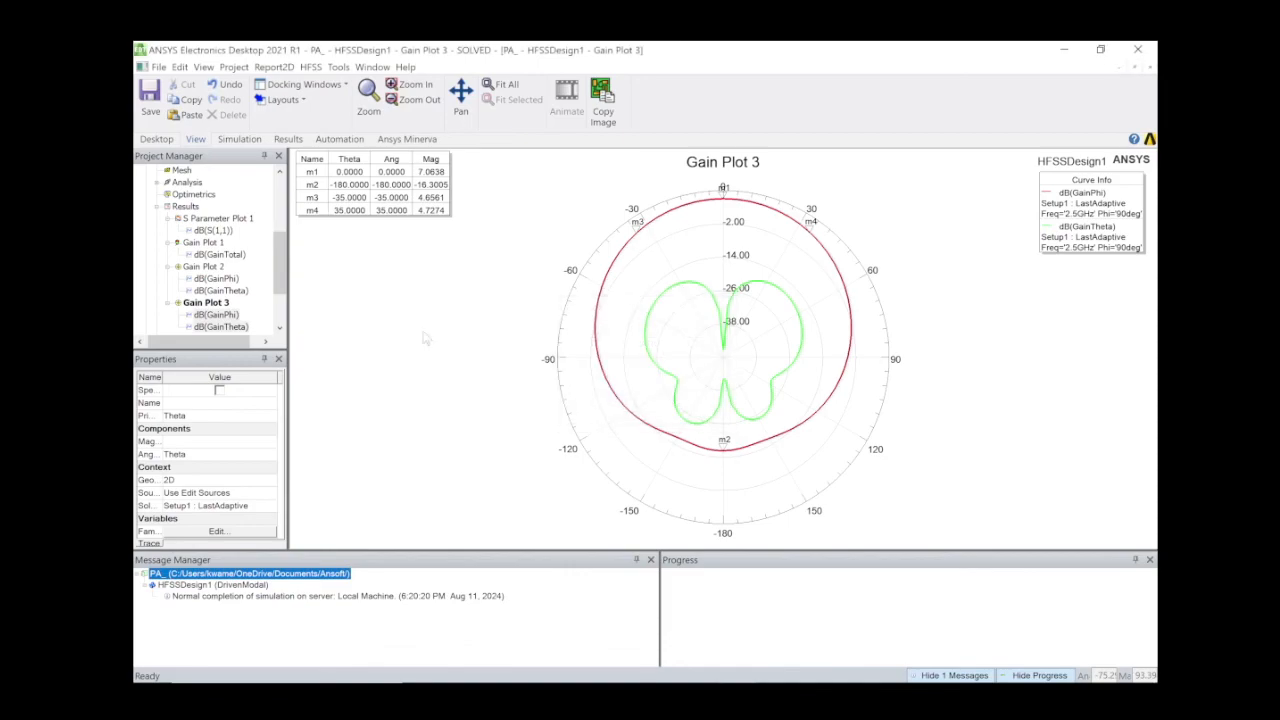
{"action": "right_click", "coordinate": [377, 323]}
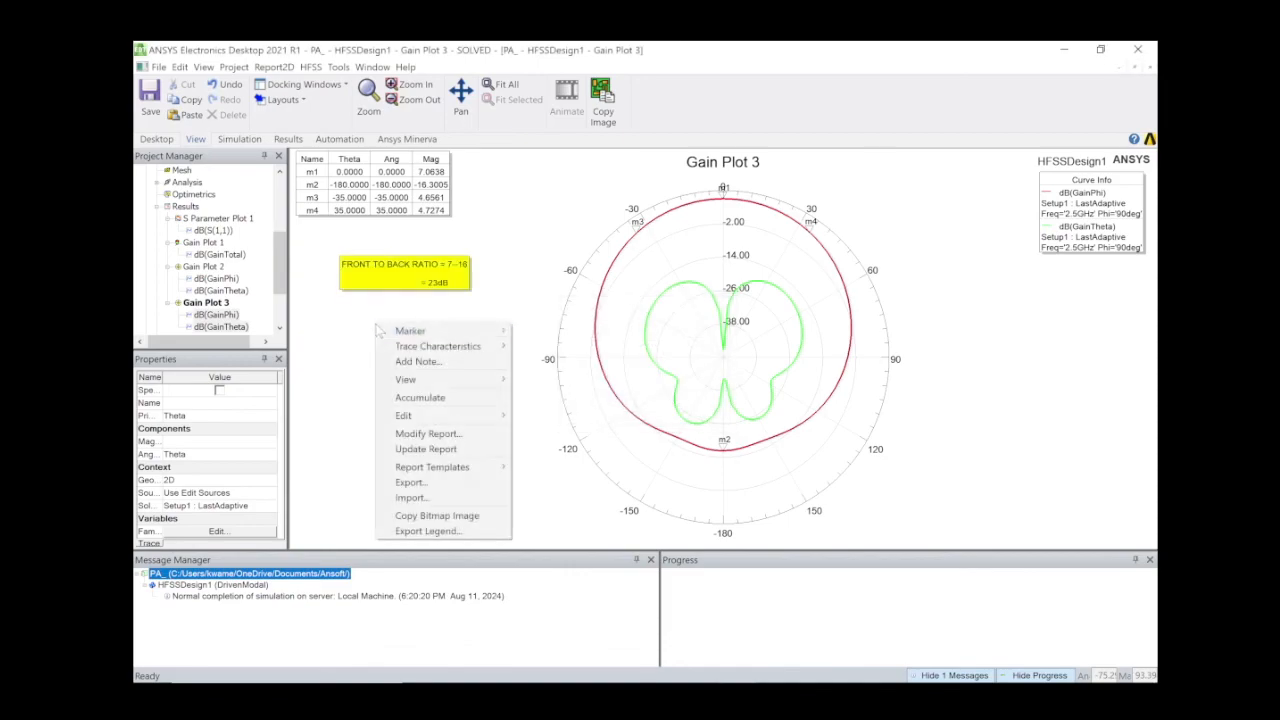
{"action": "left_click", "coordinate": [466, 362]}
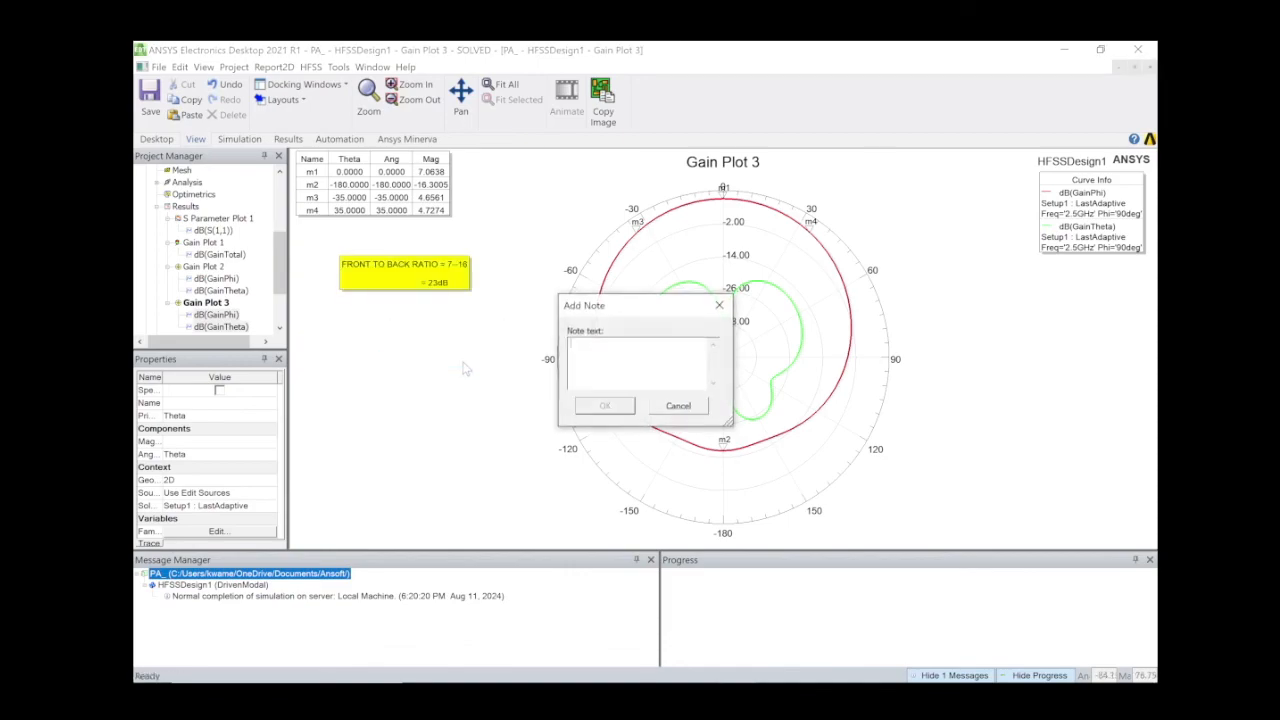
{"action": "type", "text": "H"}
{"action": "type", "text": "PBW"}
{"action": "type", "text": "= 35--35"}
{"action": "type", "text": "DEGRES"}
{"action": "left_click", "coordinate": [604, 406]}
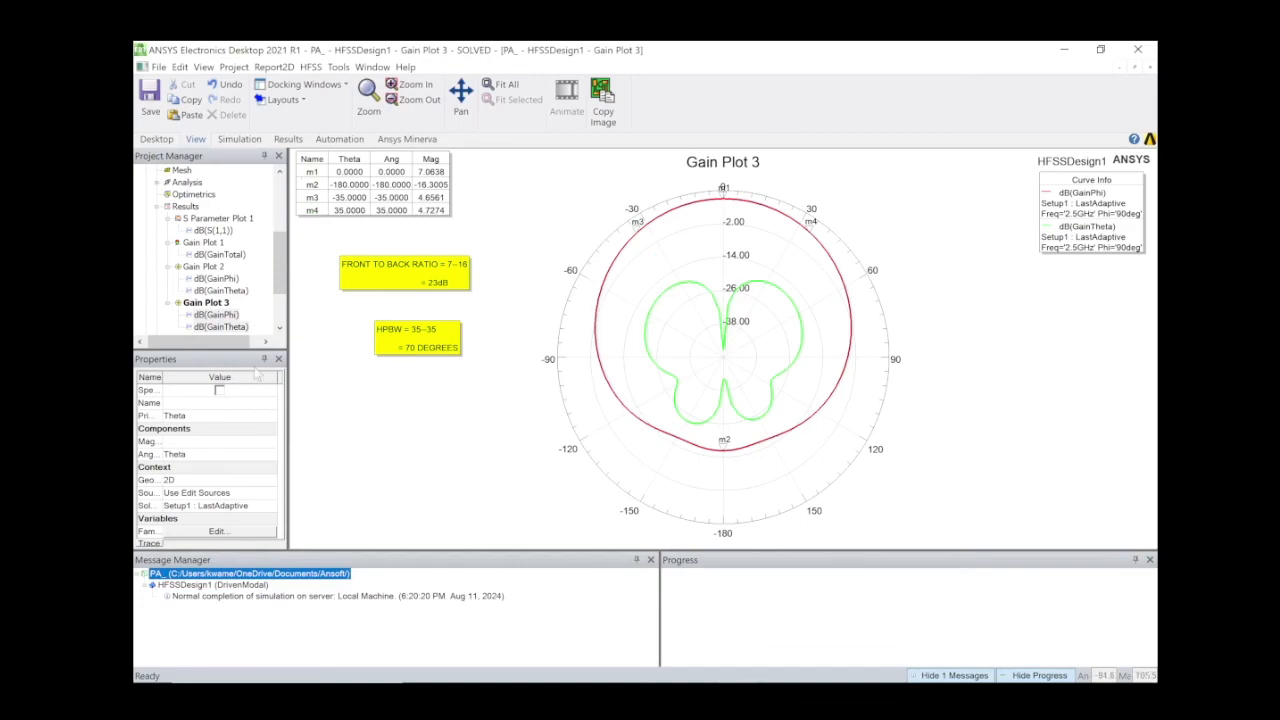
Open S Parameter Plot 1 from the Results tree to view its 0.03GHz bandwidth note.
{"action": "scroll", "coordinate": [278, 304], "scroll_direction": "down", "scroll_amount": 2}
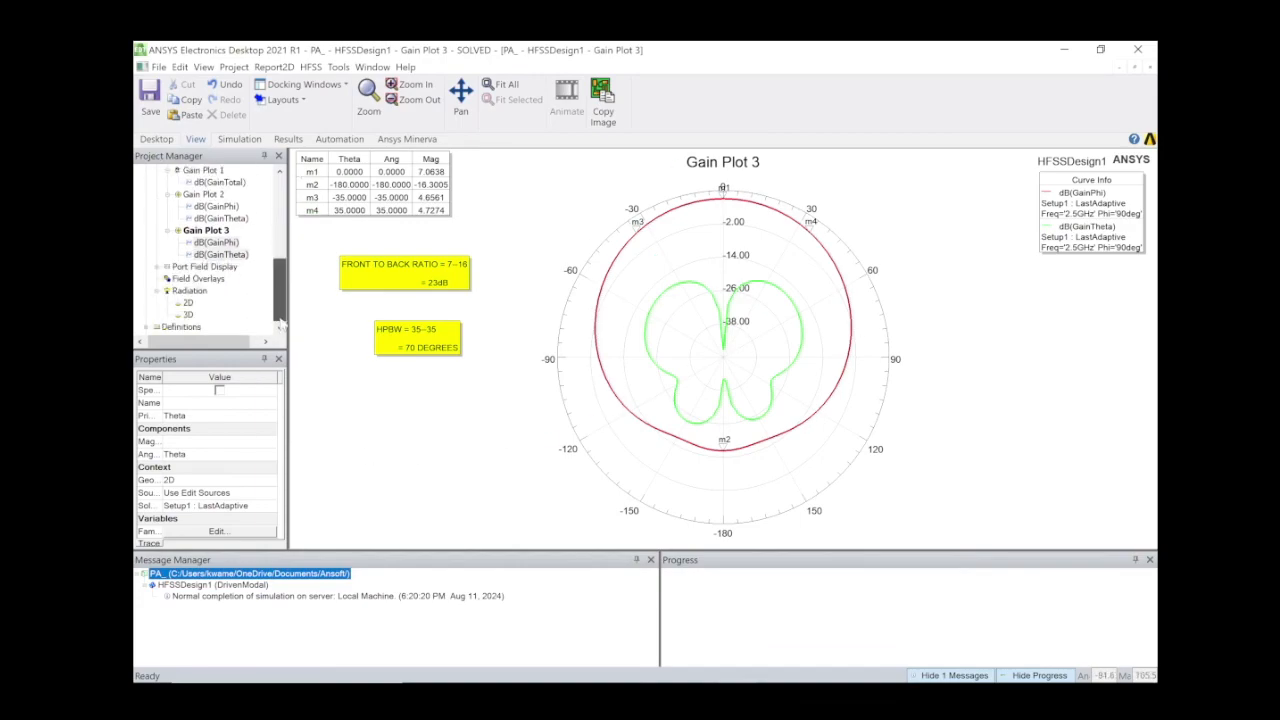
{"action": "scroll", "coordinate": [280, 300], "scroll_direction": "up", "scroll_amount": 3}
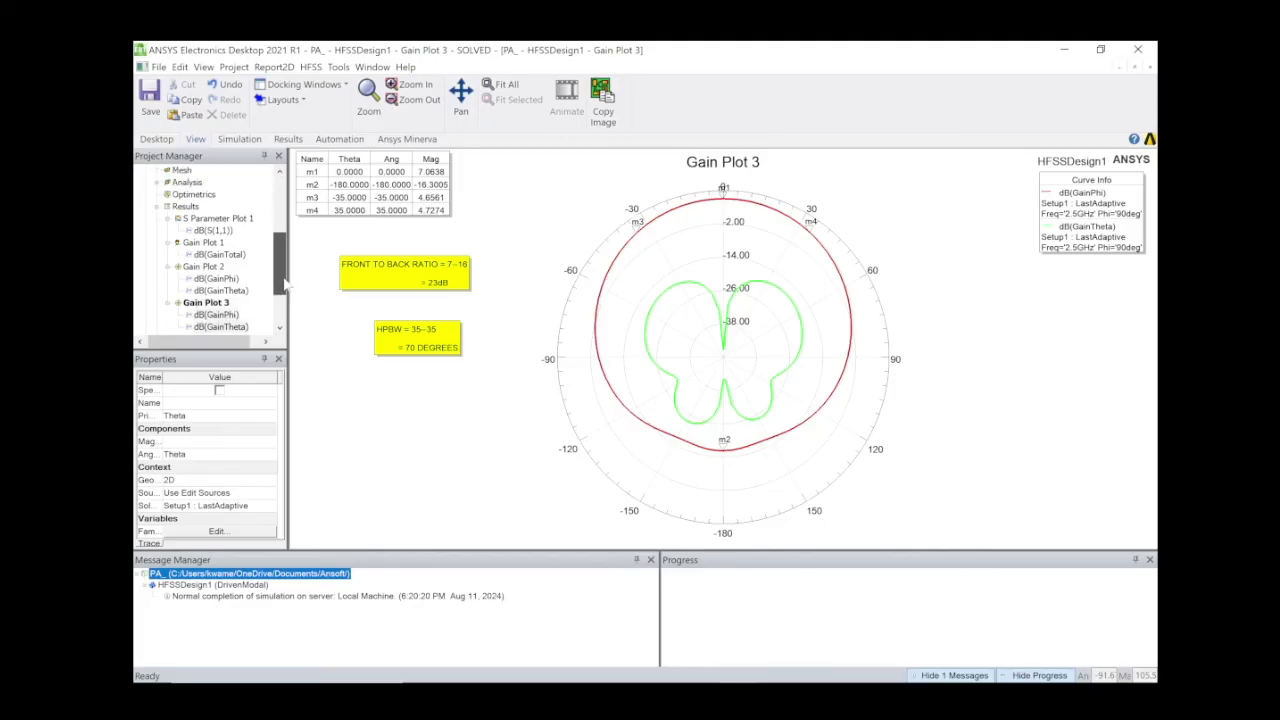
{"action": "scroll", "coordinate": [283, 292], "scroll_direction": "down", "scroll_amount": 2}
{"action": "scroll", "coordinate": [283, 292], "scroll_direction": "up", "scroll_amount": 4}
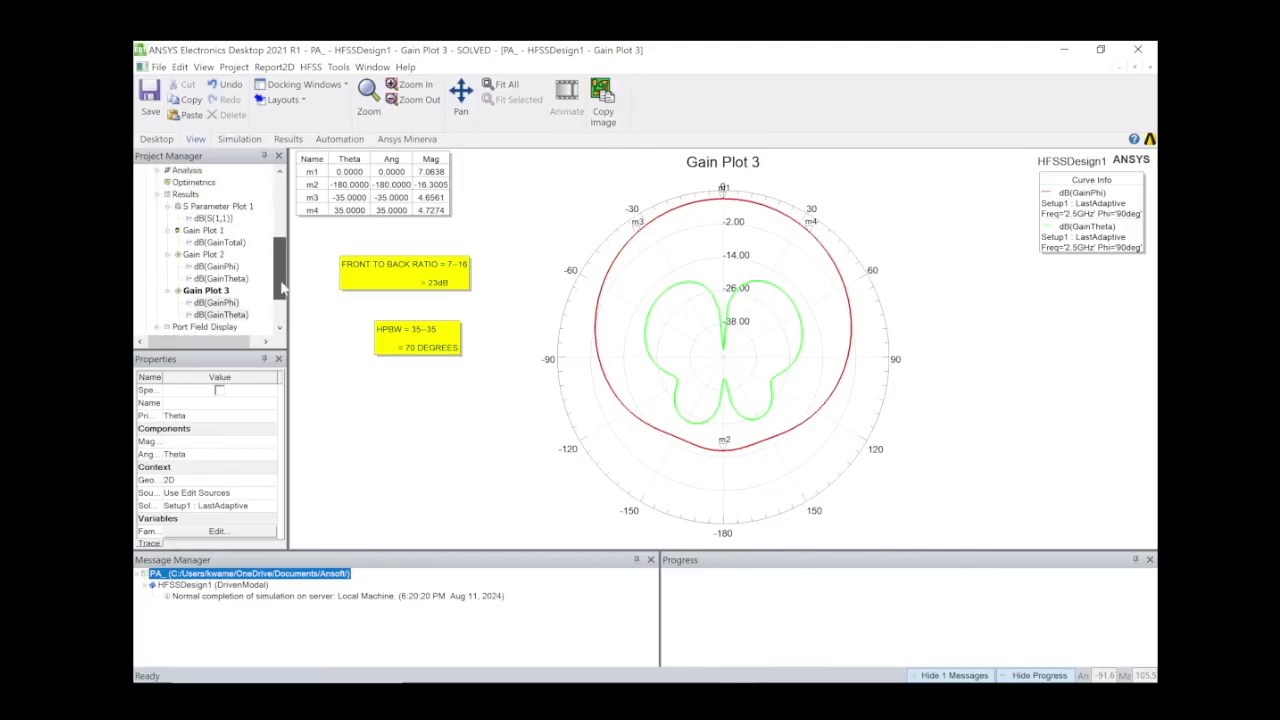
{"action": "double_click", "coordinate": [207, 207]}
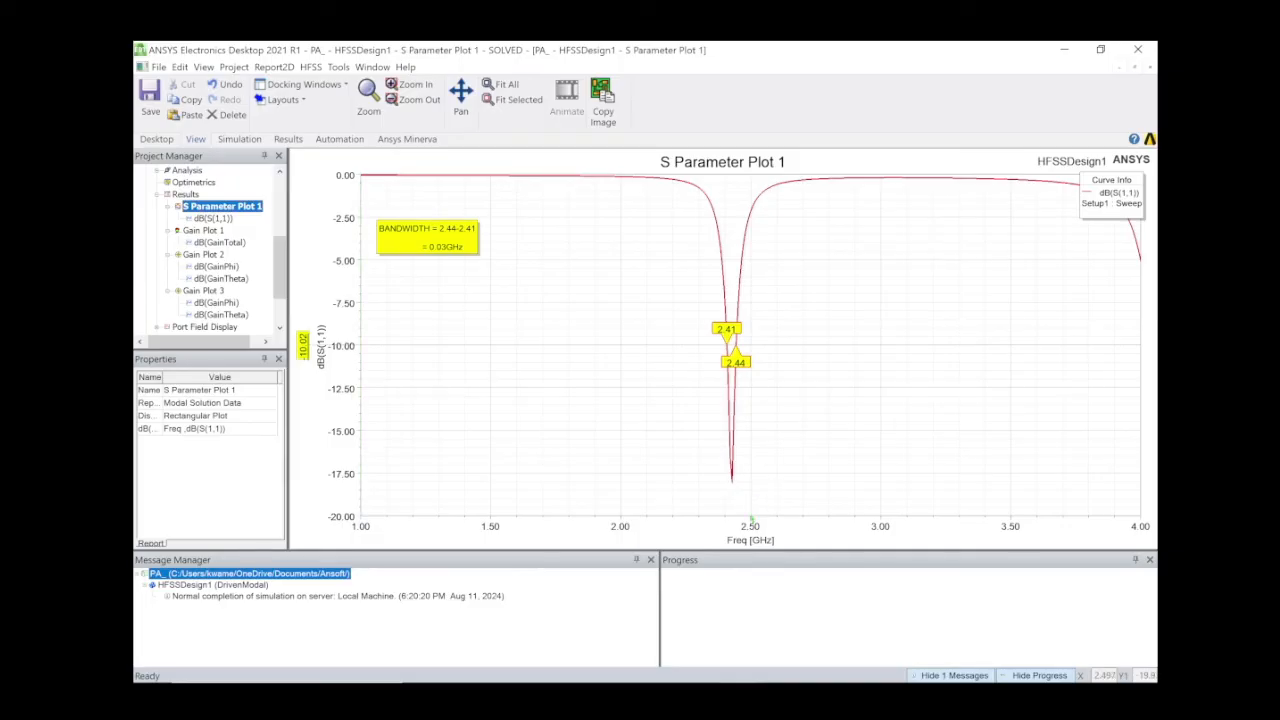
Add the line LAMBA = C/F below the Zt = 112.65 ohms result in patch_dimensions.txt.
{"action": "mouse_move", "coordinate": [699, 681]}
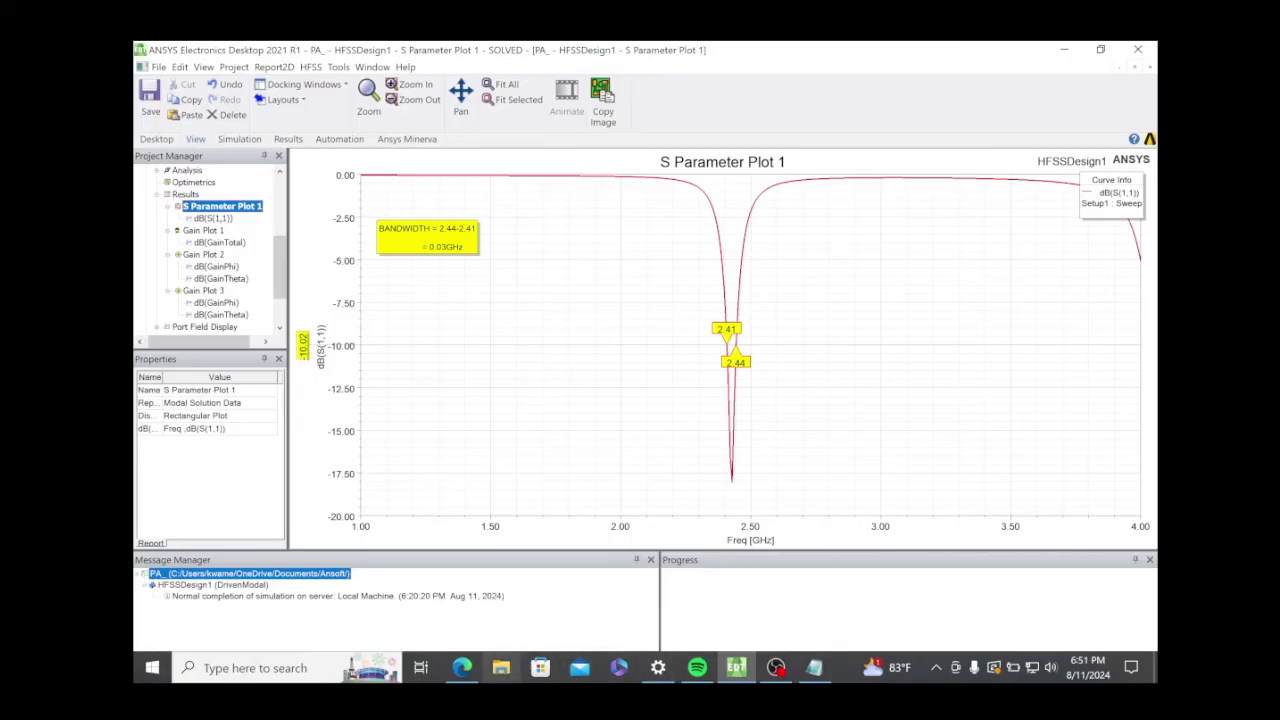
{"action": "left_click", "coordinate": [815, 668]}
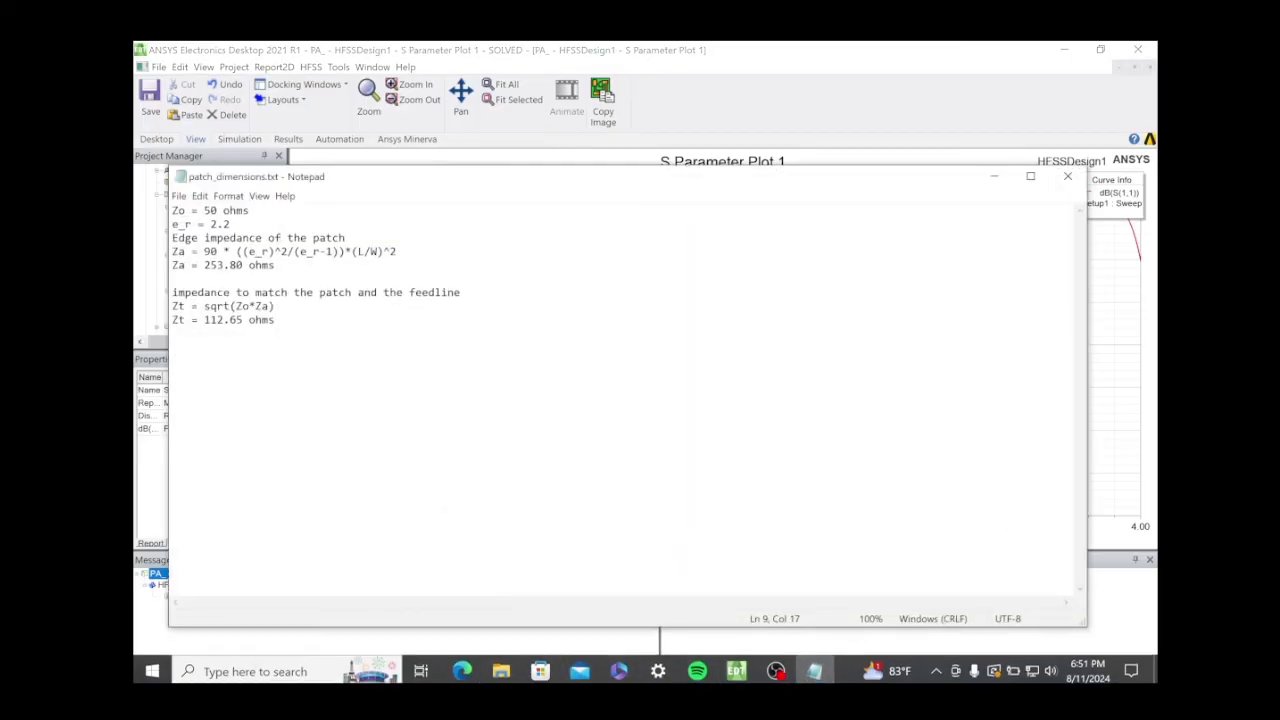
{"action": "key", "text": "Return"}
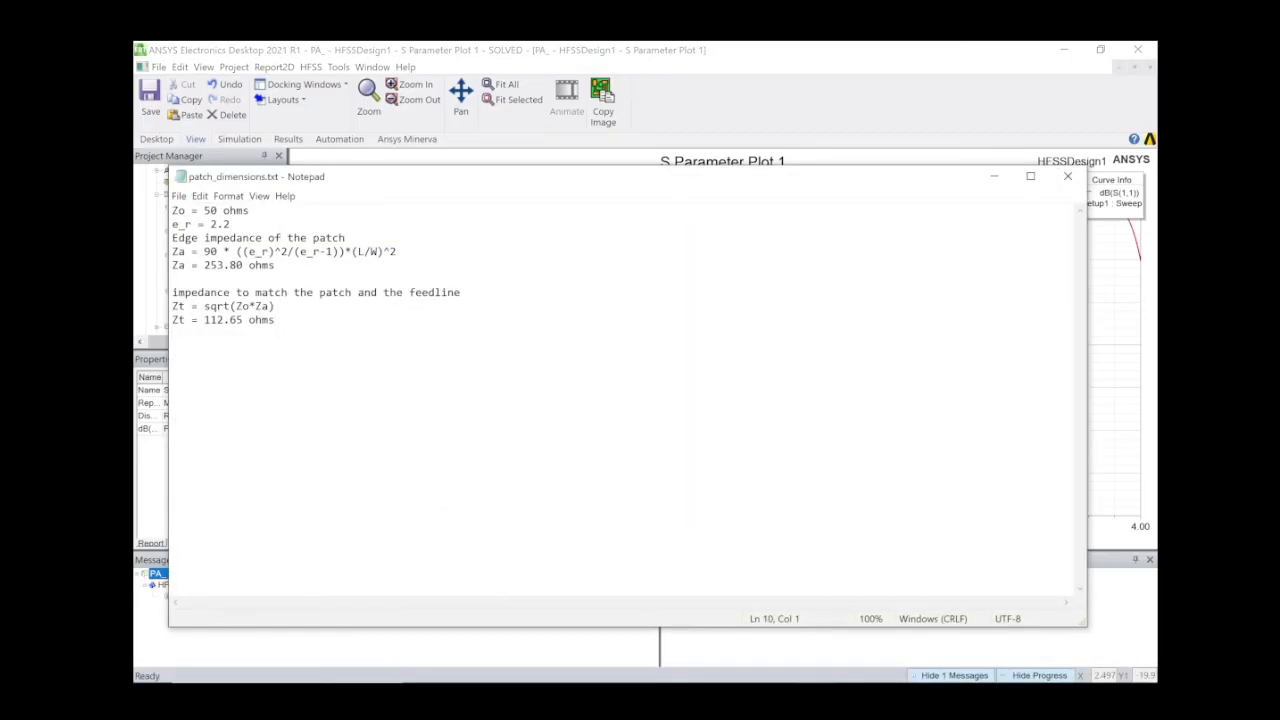
{"action": "type", "text": "C"}
{"action": "type", "text": "AMBA"}
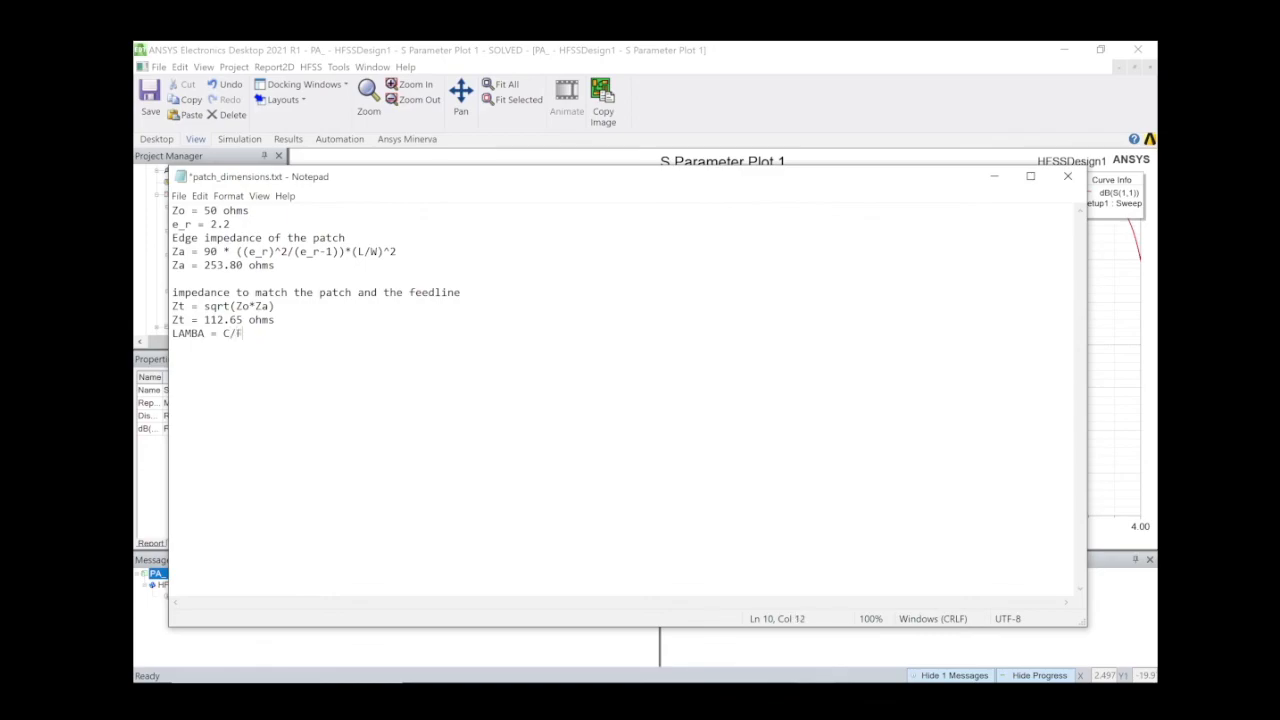
{"action": "left_click_drag", "start_coordinate": [474, 181], "coordinate": [522, 552]}
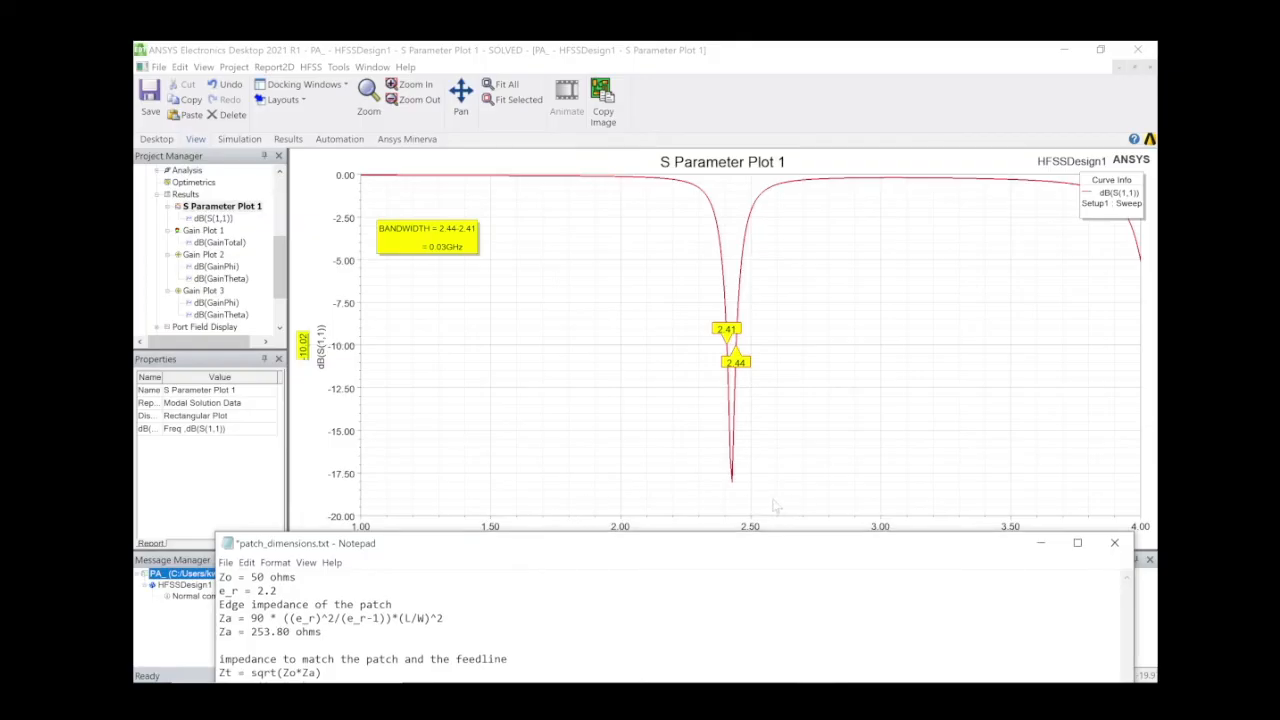
{"action": "mouse_move", "coordinate": [732, 484]}
{"action": "left_click_drag", "start_coordinate": [777, 547], "coordinate": [755, 236]}
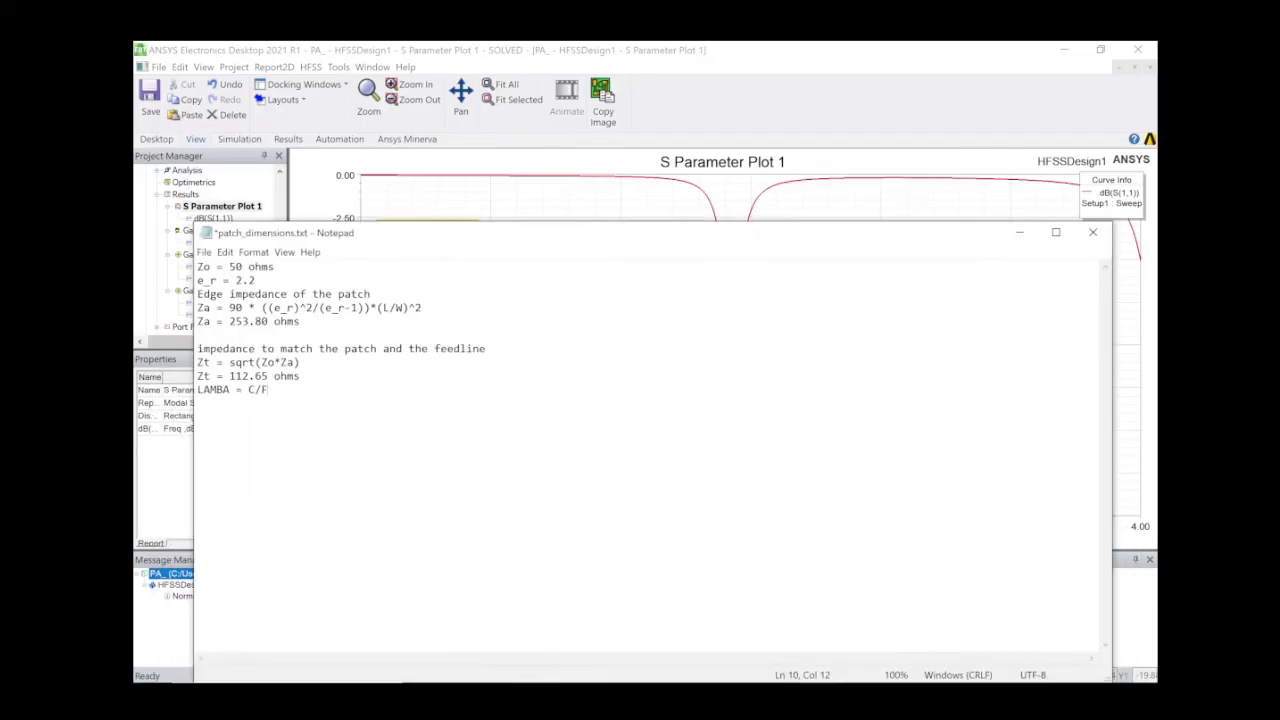
{"action": "key", "text": "shift+Left"}
{"action": "key", "text": "Left"}
{"action": "key", "text": "Left"}
{"action": "key", "text": "Left"}
{"action": "key", "text": "Left"}
{"action": "key", "text": "Left"}
{"action": "key", "text": "Left"}
{"action": "key", "text": "shift+Left"}
{"action": "key", "text": "shift+Left"}
{"action": "key", "text": "shift+Left"}
{"action": "key", "text": "shift+Left"}
{"action": "key", "text": "shift+Left"}
Leave patch_dimensions.txt unsaved and minimize Notepad to bring back S Parameter Plot 1.
{"action": "left_click_drag", "start_coordinate": [589, 240], "coordinate": [546, 233]}
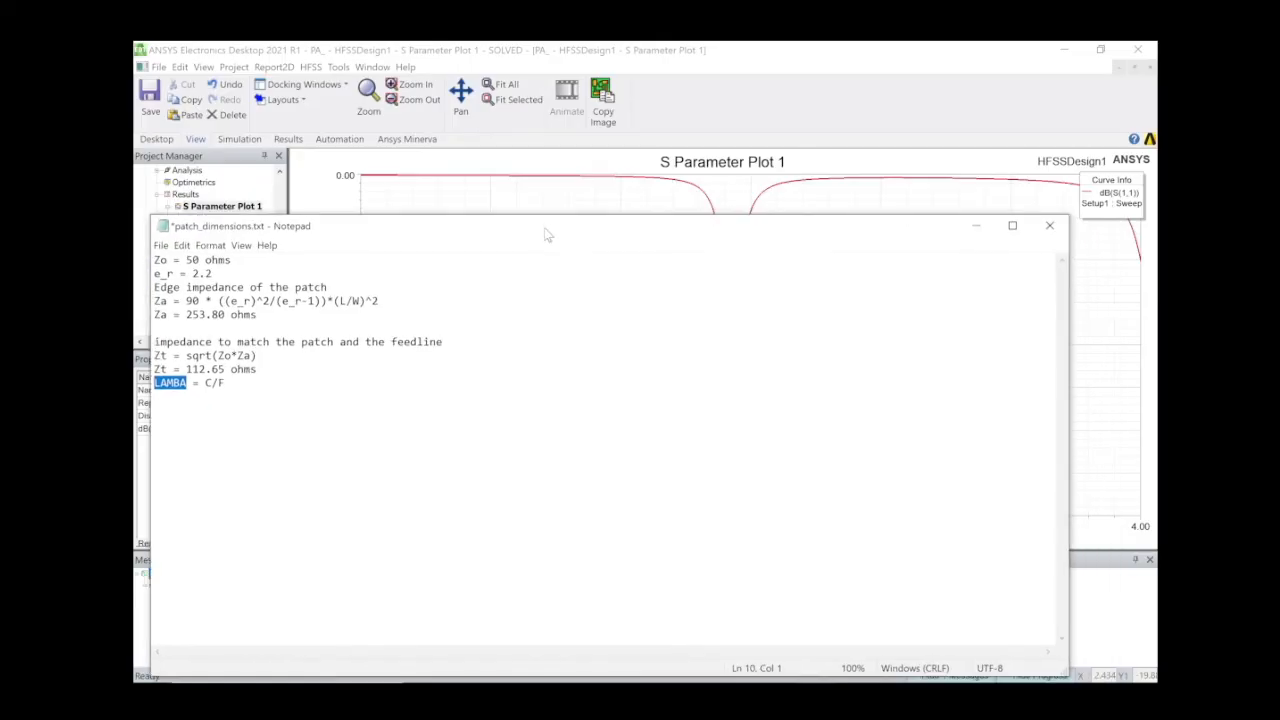
{"action": "left_click", "coordinate": [1063, 236]}
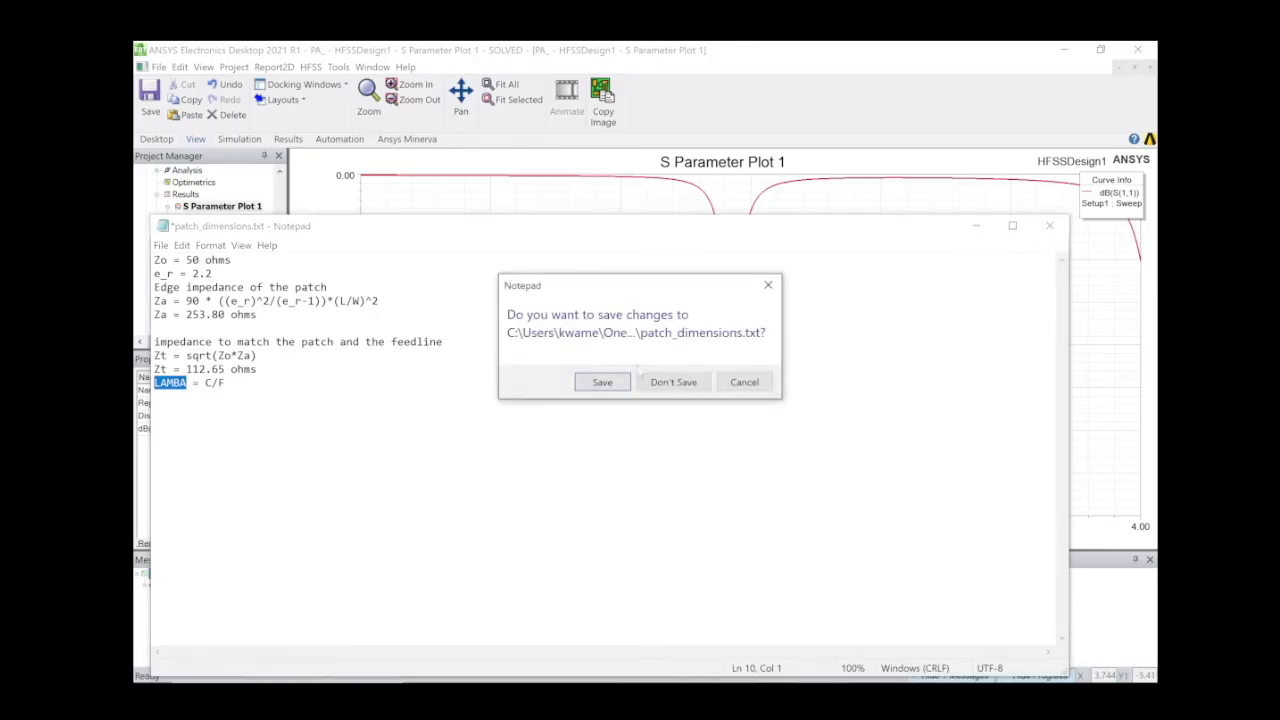
{"action": "left_click", "coordinate": [768, 285]}
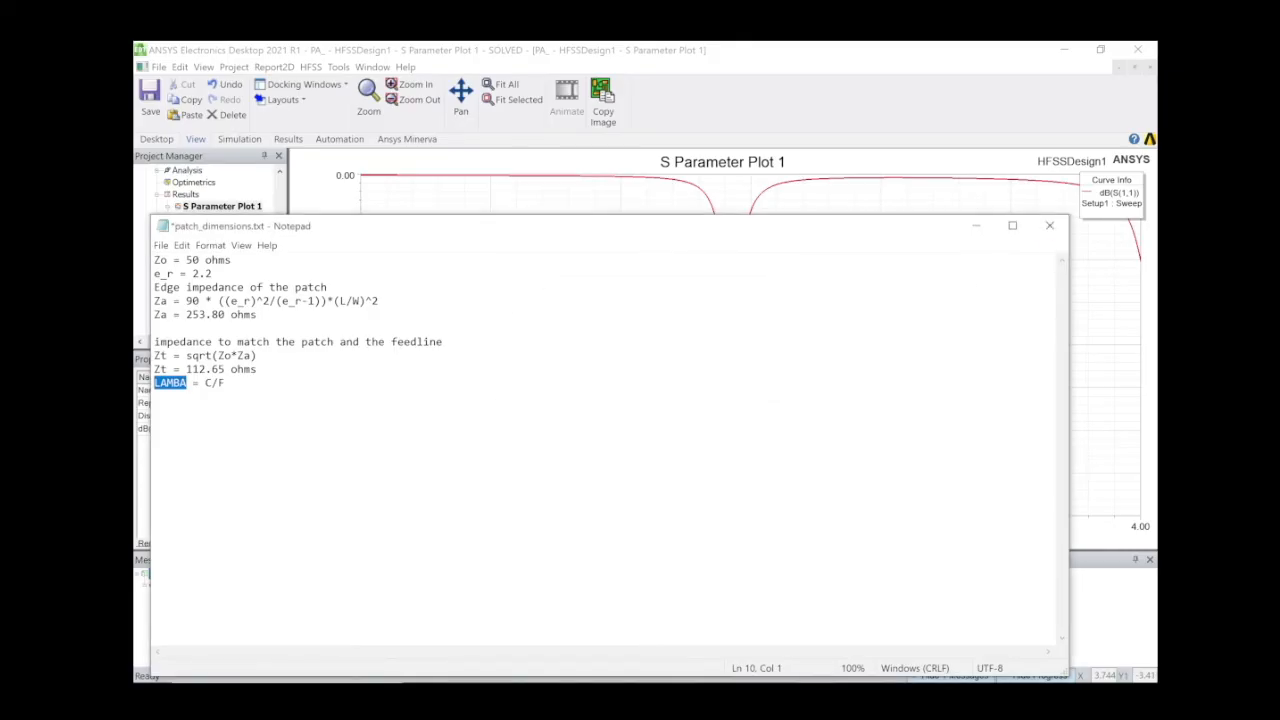
{"action": "left_click", "coordinate": [975, 226]}
In Design Properties, change W to 39.66-1.3 mm and L to 47.43-1 mm and apply.
{"action": "left_click", "coordinate": [310, 67]}
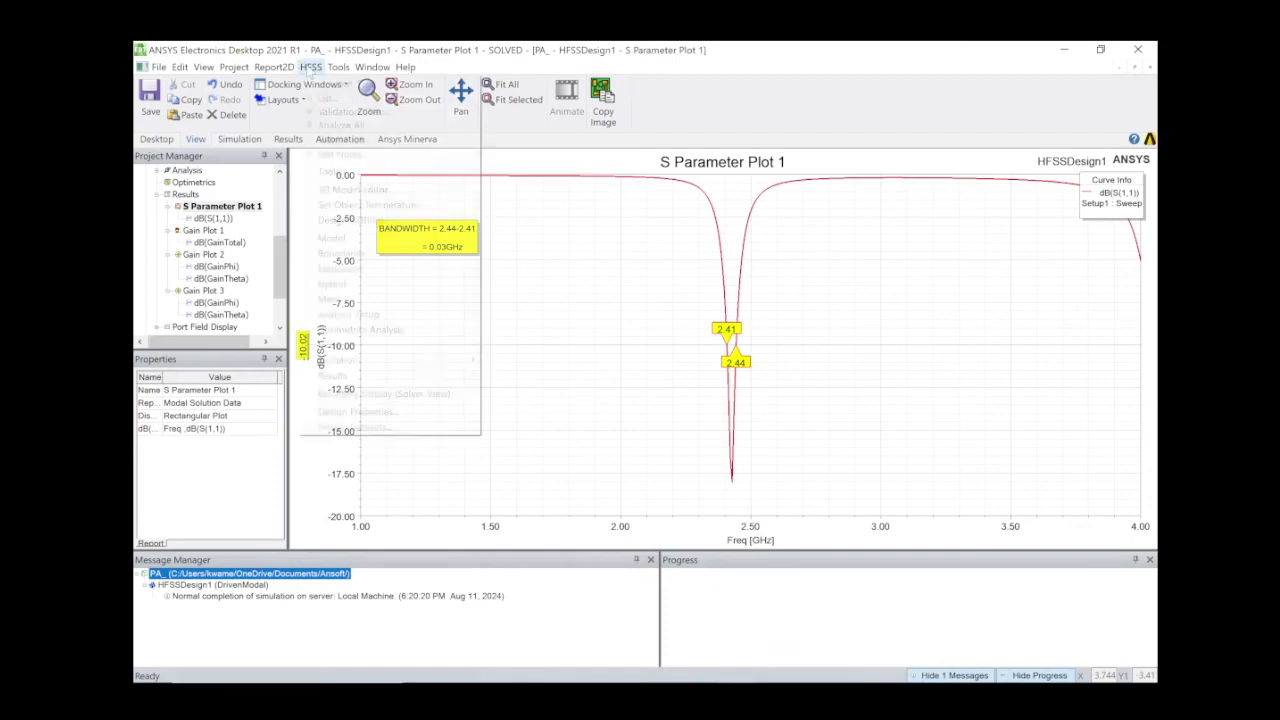
{"action": "left_click", "coordinate": [386, 413]}
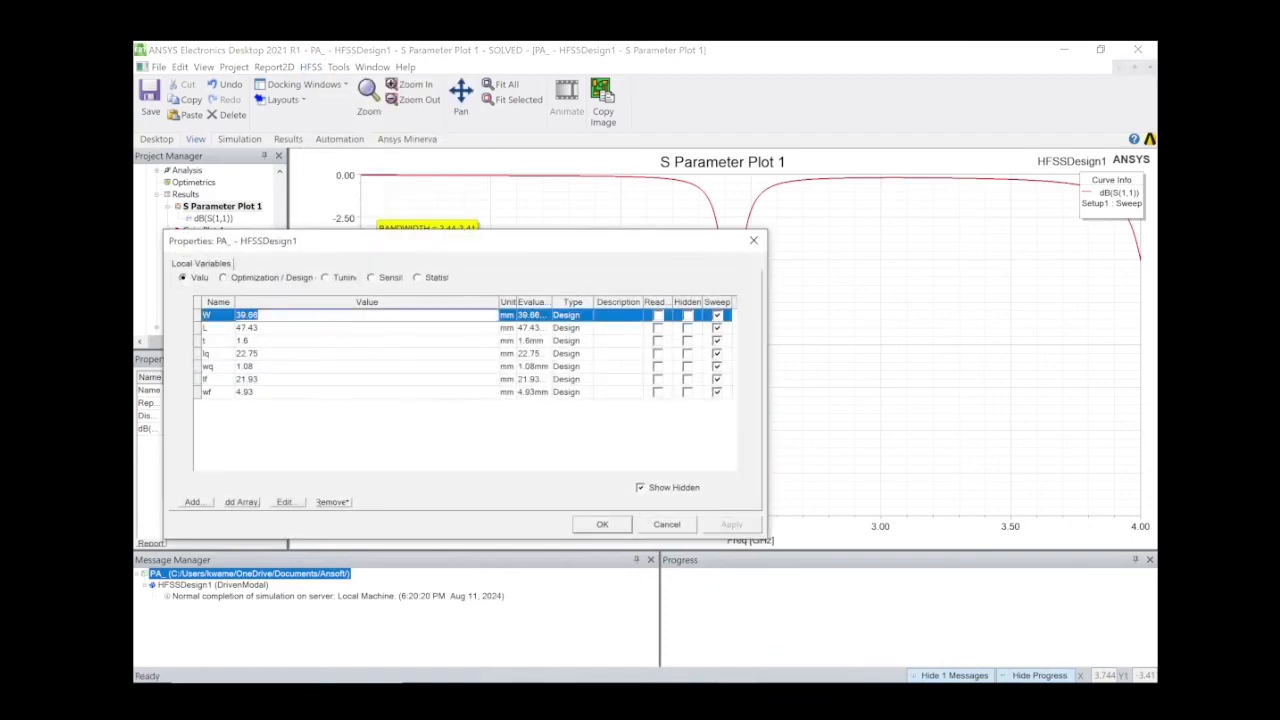
{"action": "left_click", "coordinate": [346, 315]}
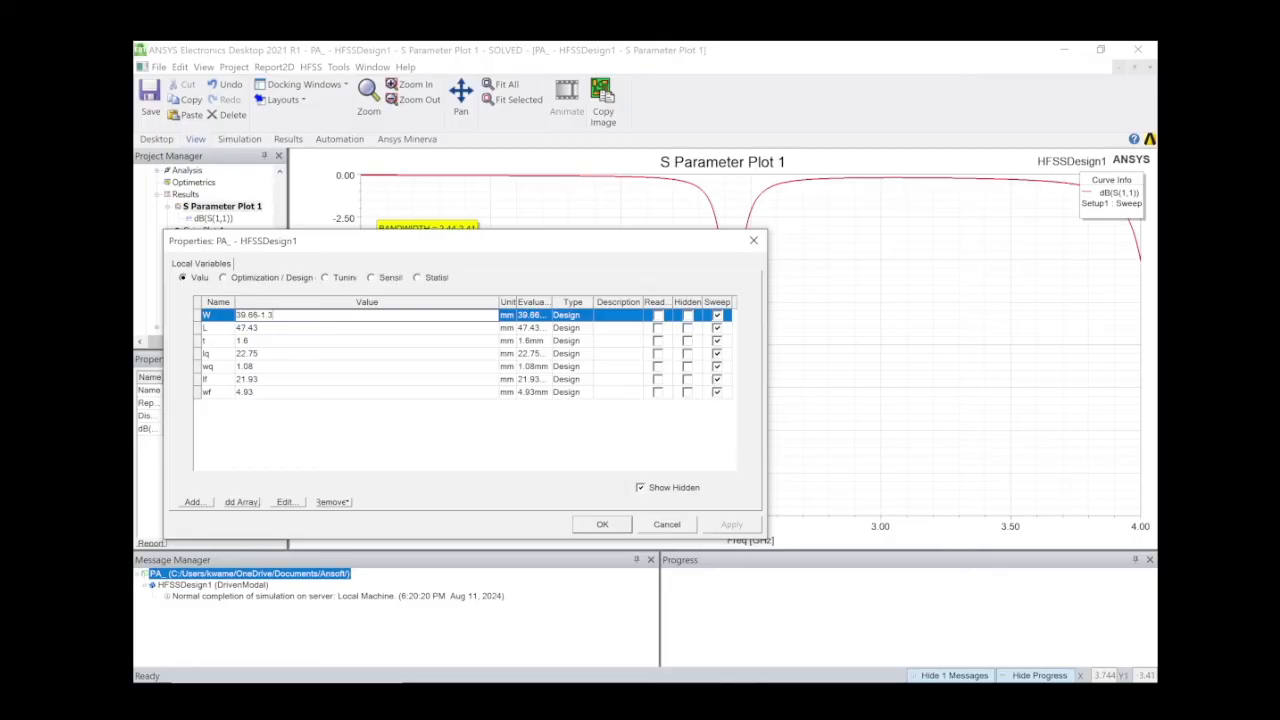
{"action": "left_click", "coordinate": [308, 330]}
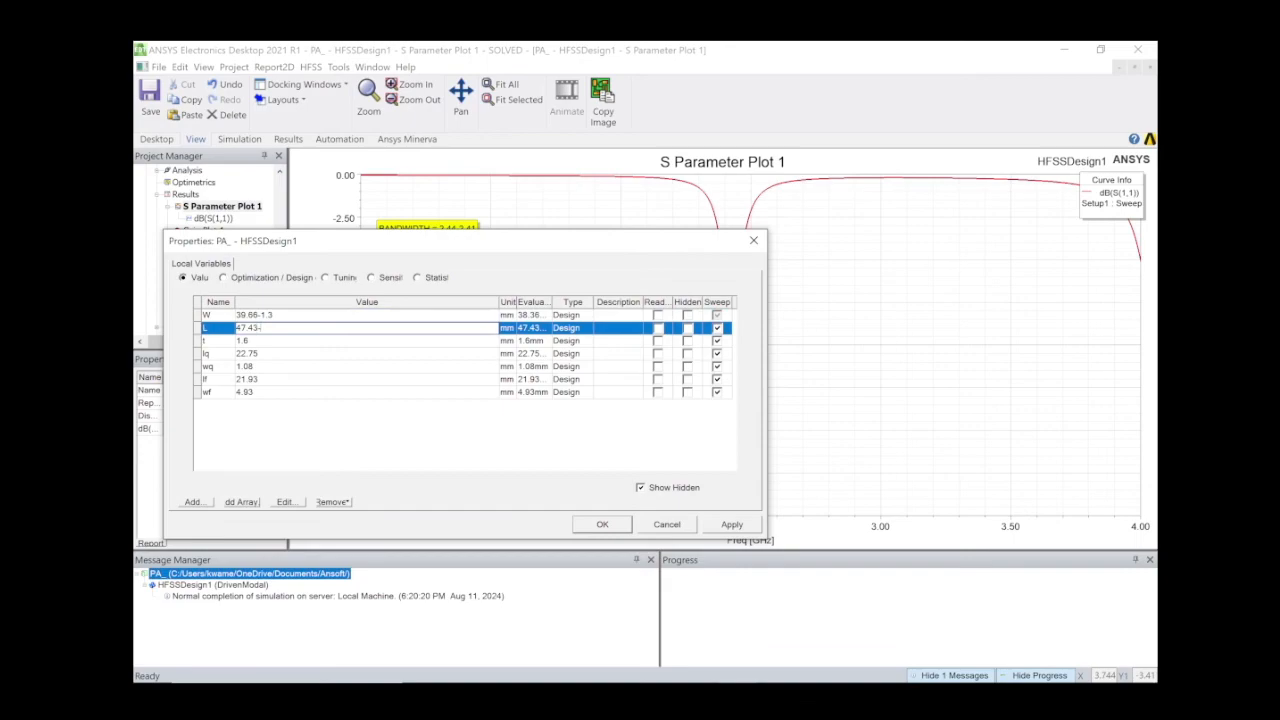
{"action": "left_click", "coordinate": [602, 525]}
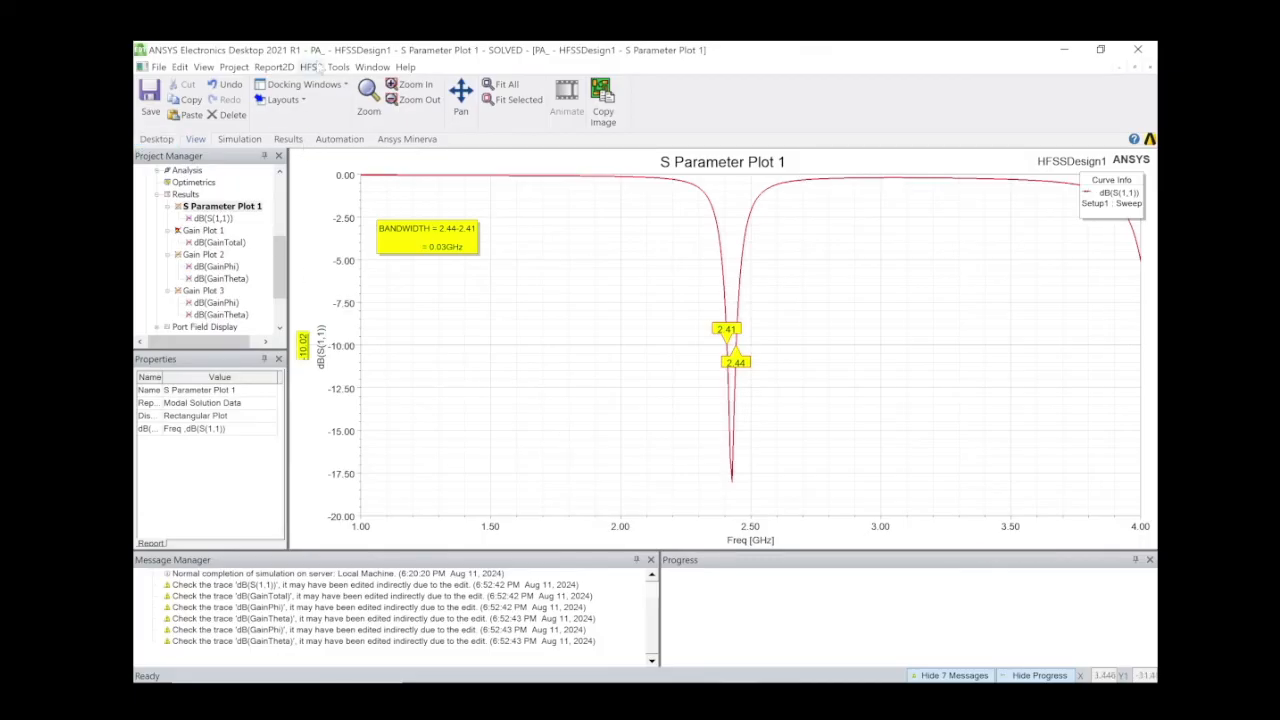
Run Analyze All on the resized patch so the S11 dip moves to about 2.5 GHz.
{"action": "left_click", "coordinate": [311, 67]}
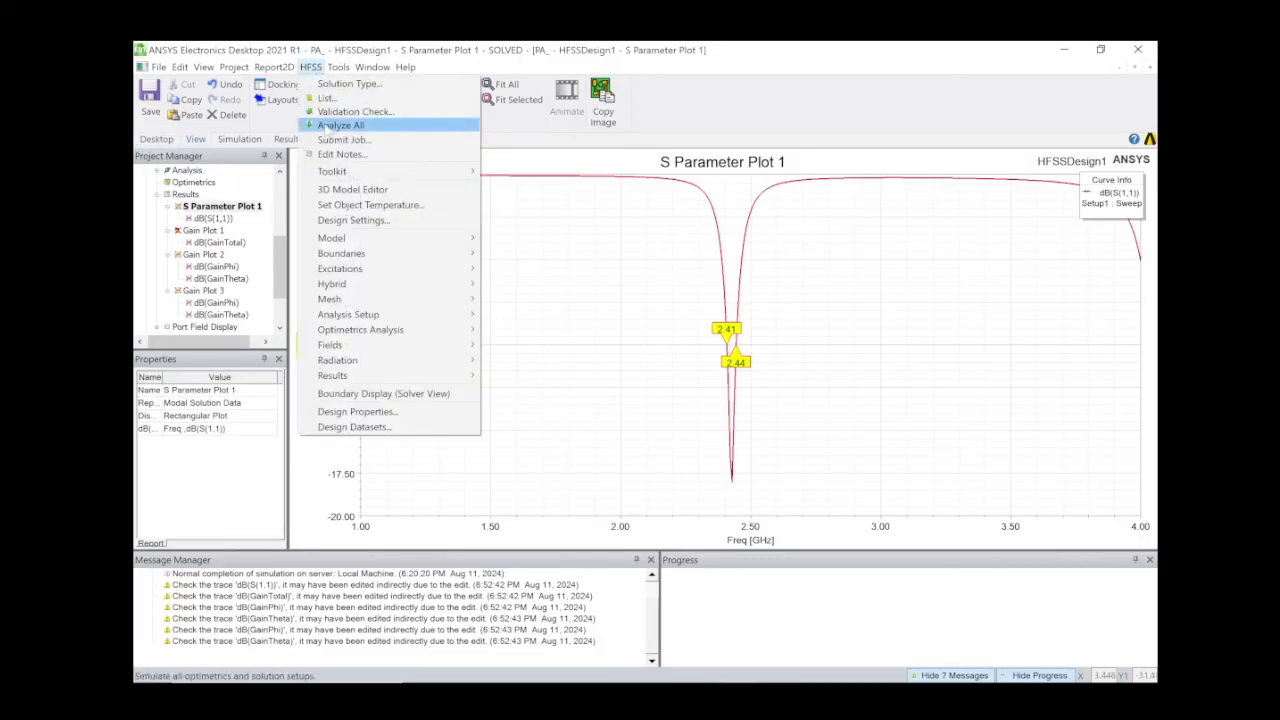
{"action": "left_click", "coordinate": [332, 121]}
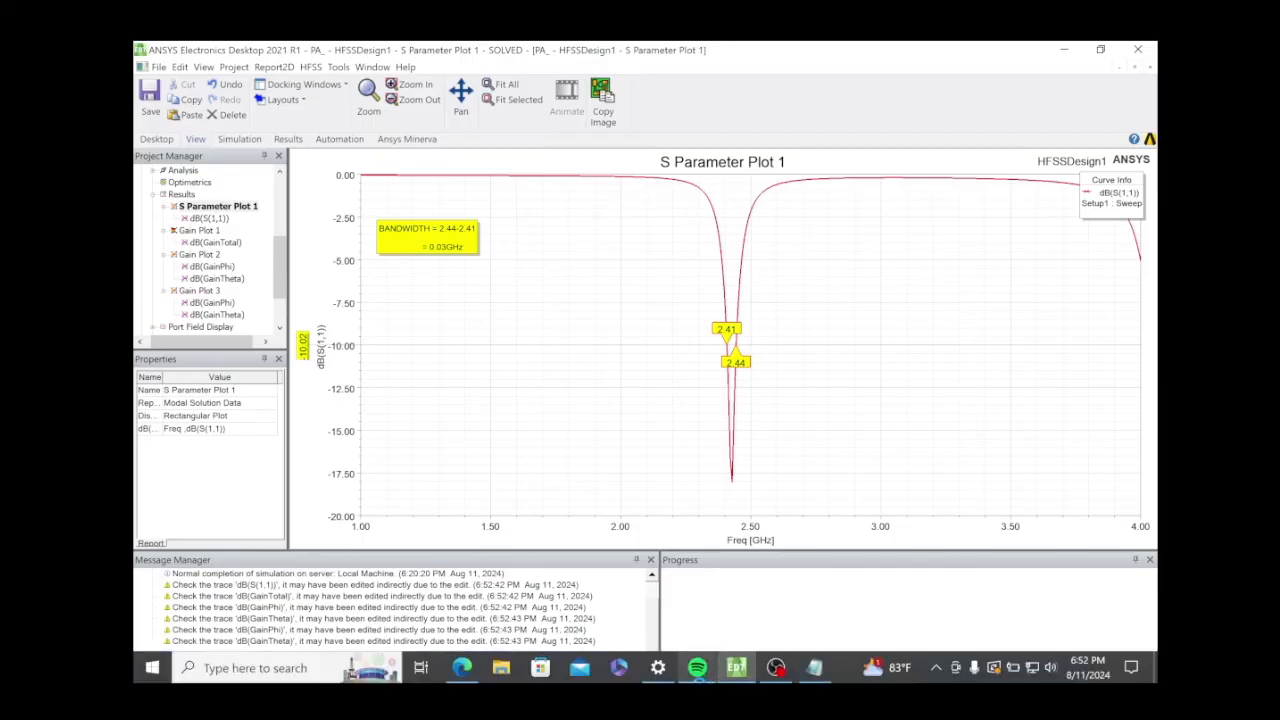
{"action": "mouse_move", "coordinate": [726, 679]}
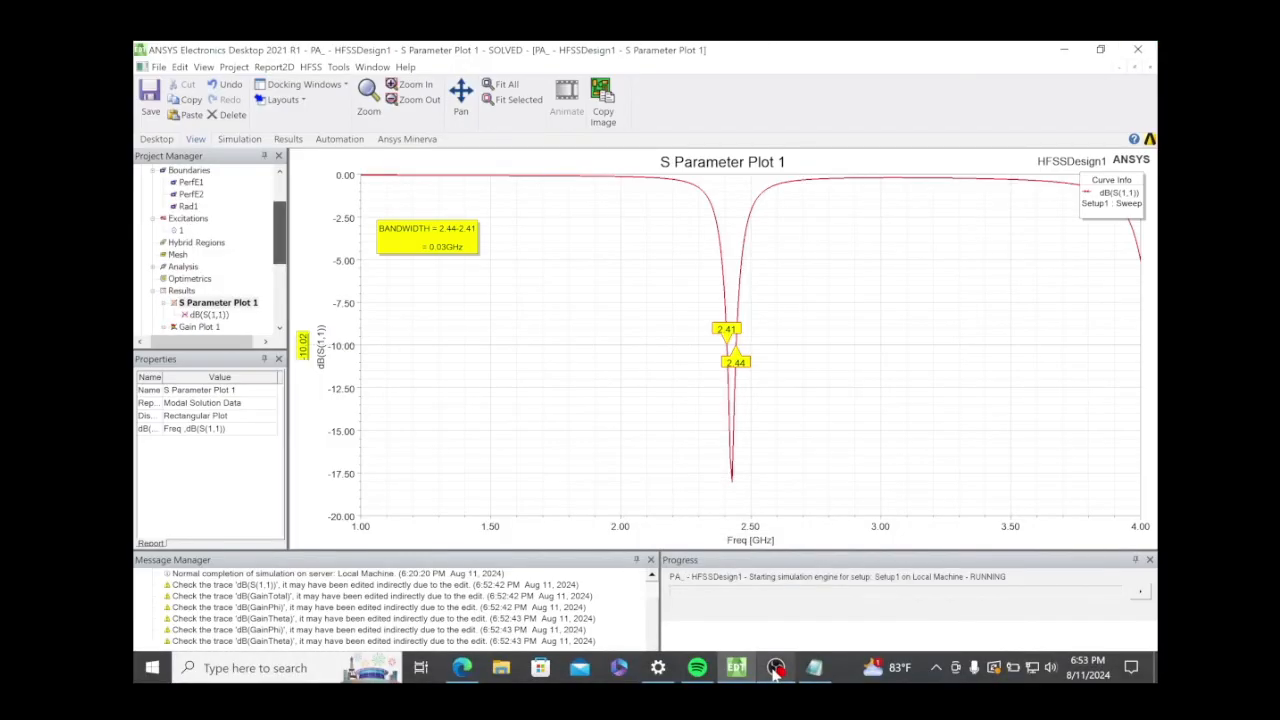
{"action": "mouse_move", "coordinate": [777, 673]}
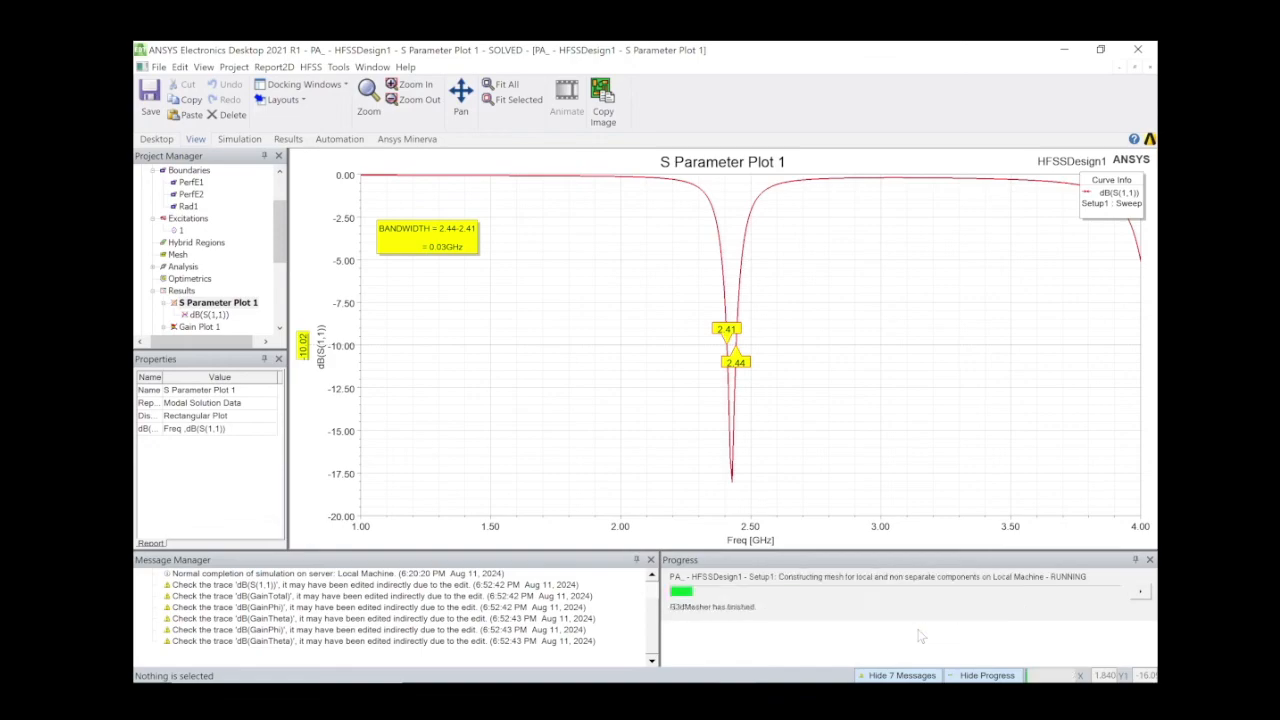
{"action": "mouse_move", "coordinate": [857, 681]}
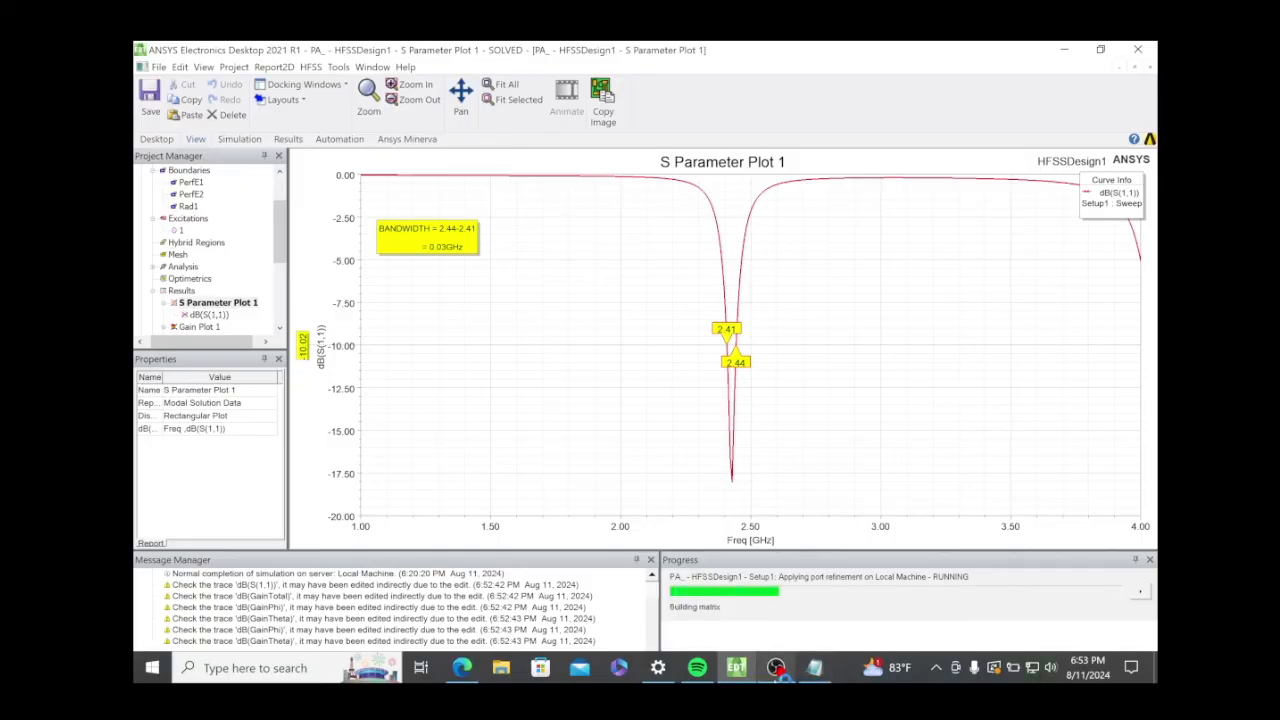
{"action": "left_click", "coordinate": [772, 600]}
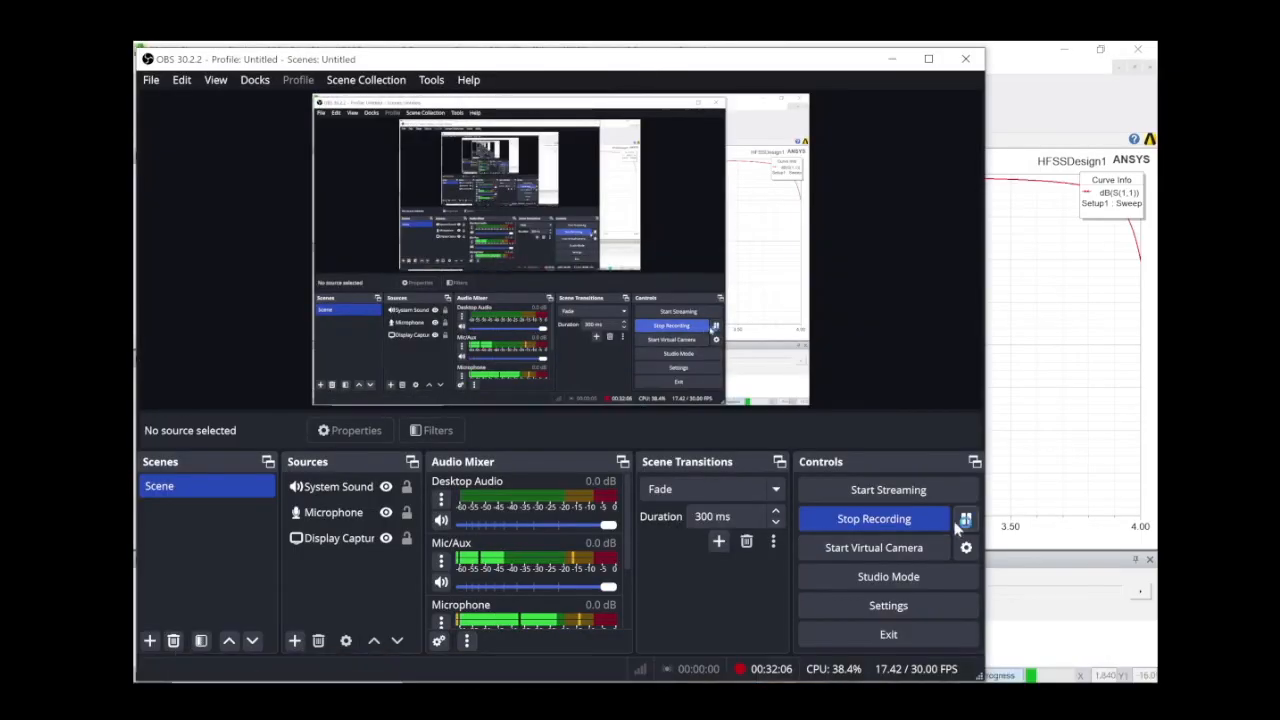
{"action": "left_click", "coordinate": [1030, 490]}
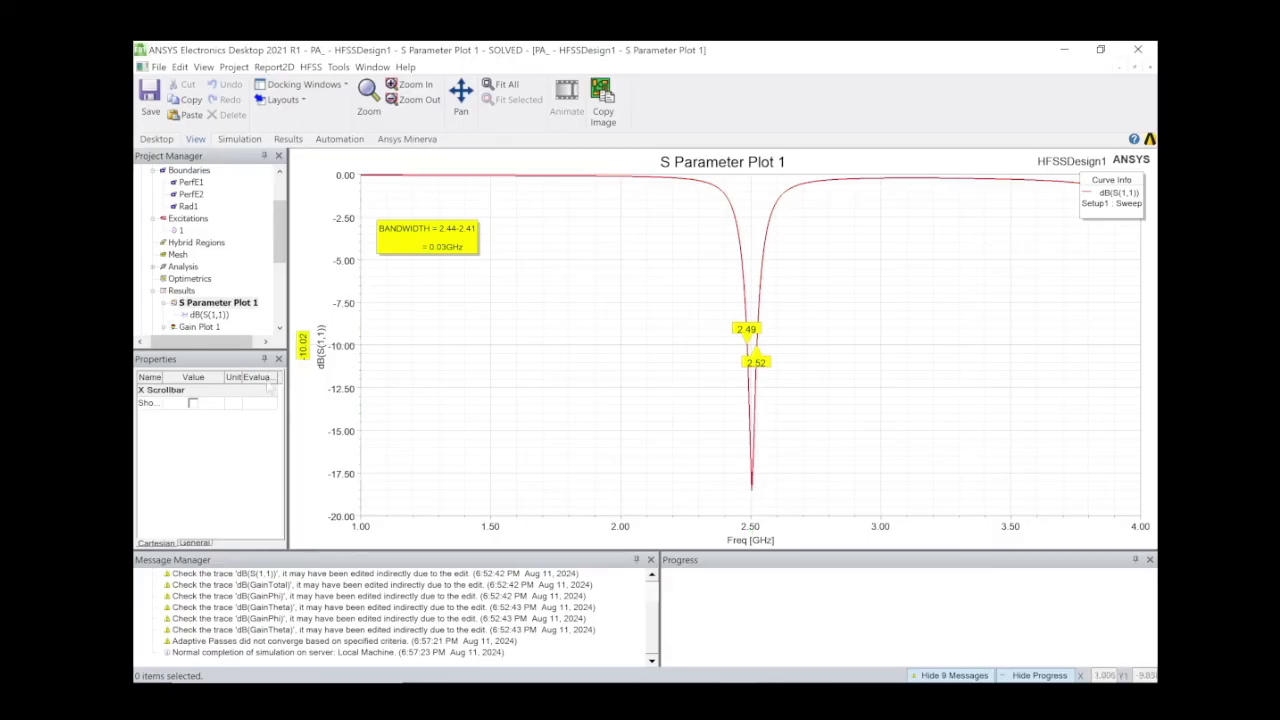
View Gain Plots 1, 2 and 3, ending on Gain Plot 3's polar pattern with 6.6907 peak at 0°.
{"action": "scroll", "coordinate": [222, 290], "scroll_direction": "down", "scroll_amount": 1}
{"action": "left_click", "coordinate": [198, 290]}
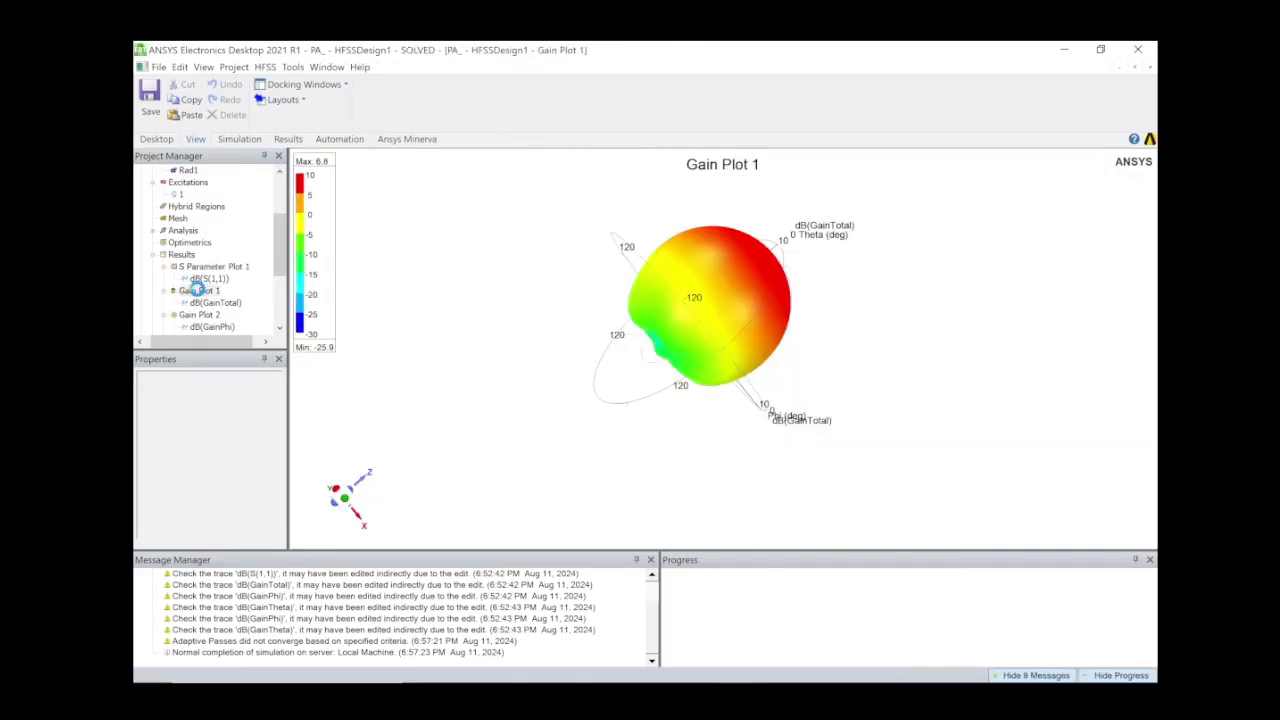
{"action": "scroll", "coordinate": [199, 302], "scroll_direction": "down", "scroll_amount": 3}
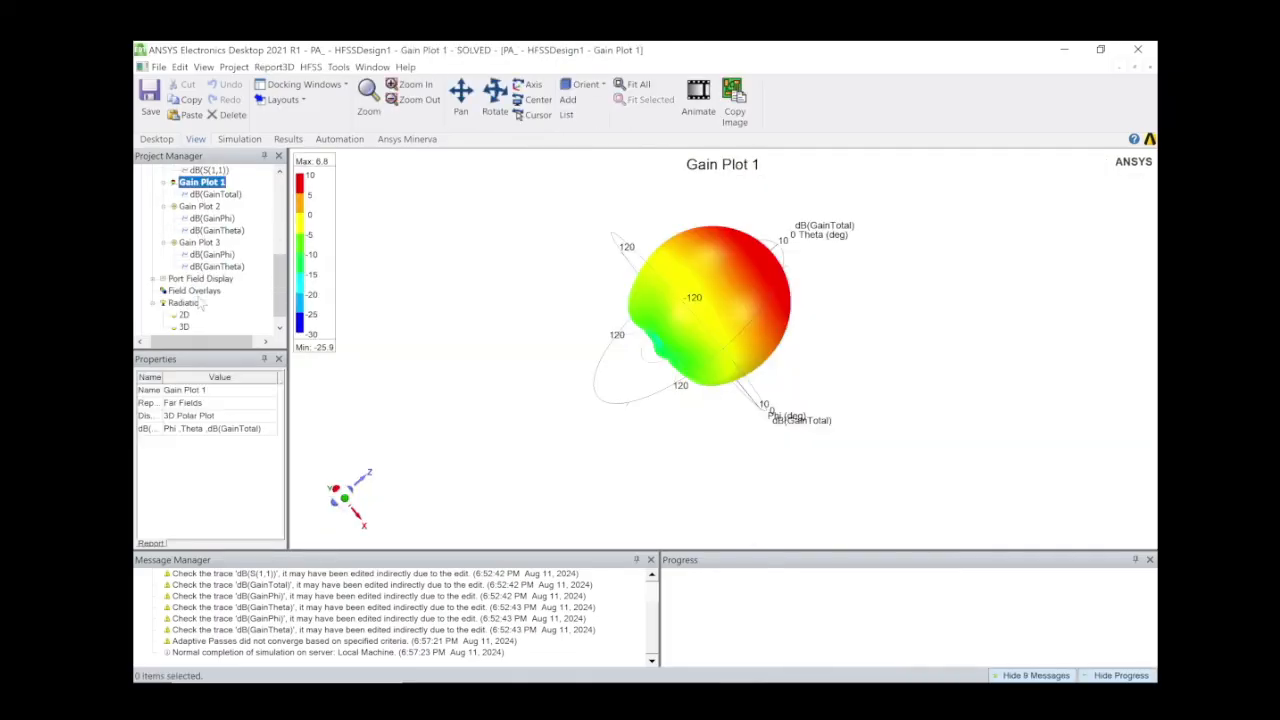
{"action": "double_click", "coordinate": [200, 207]}
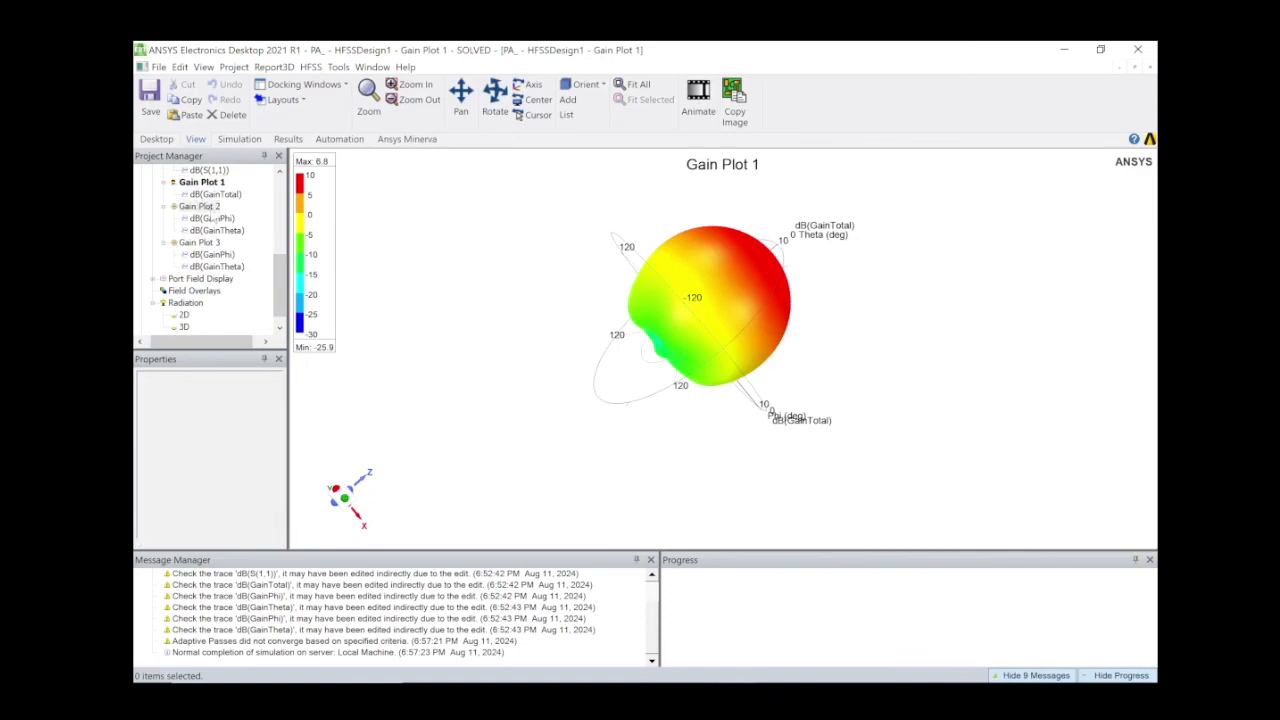
{"action": "left_click", "coordinate": [201, 206]}
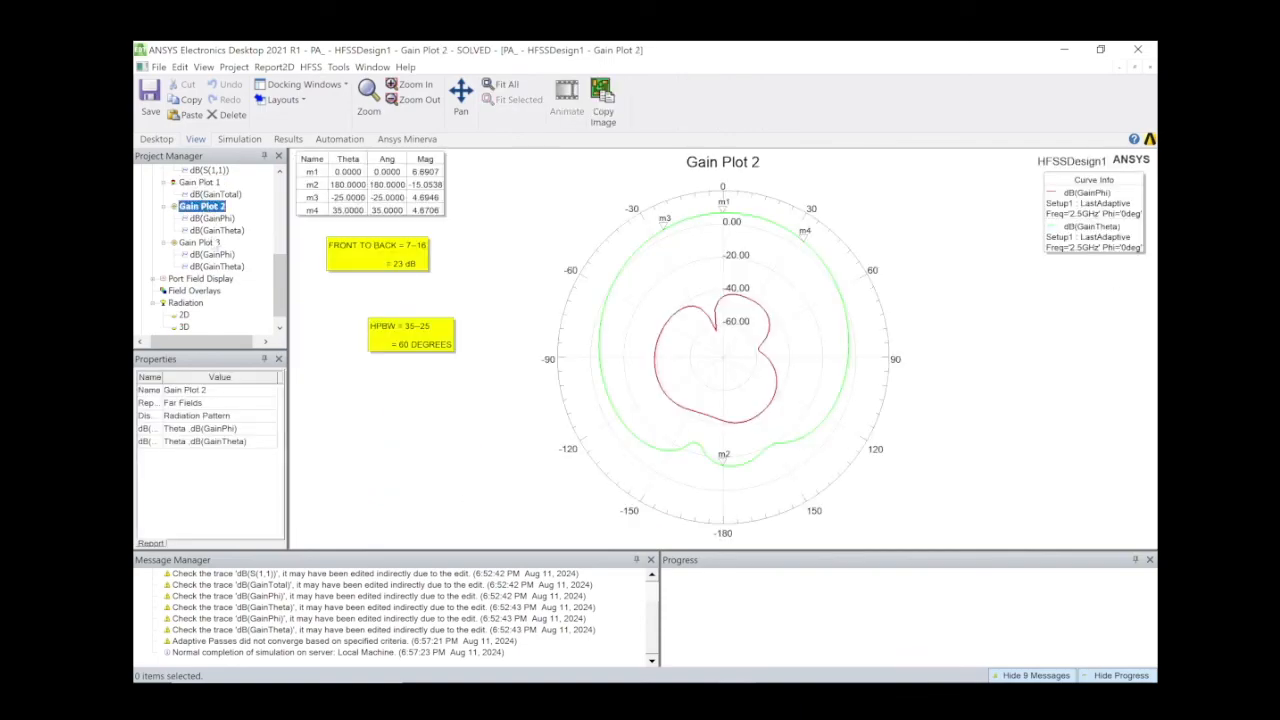
{"action": "double_click", "coordinate": [205, 243]}
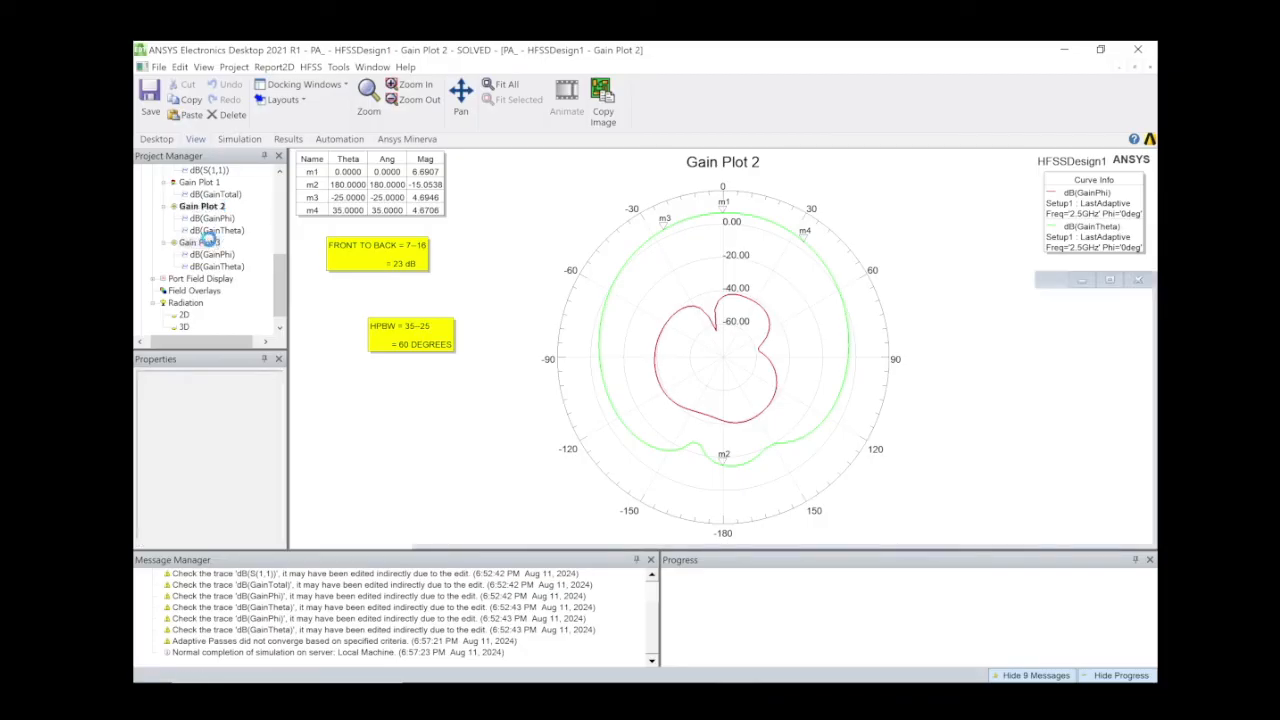
{"action": "left_click", "coordinate": [210, 242]}
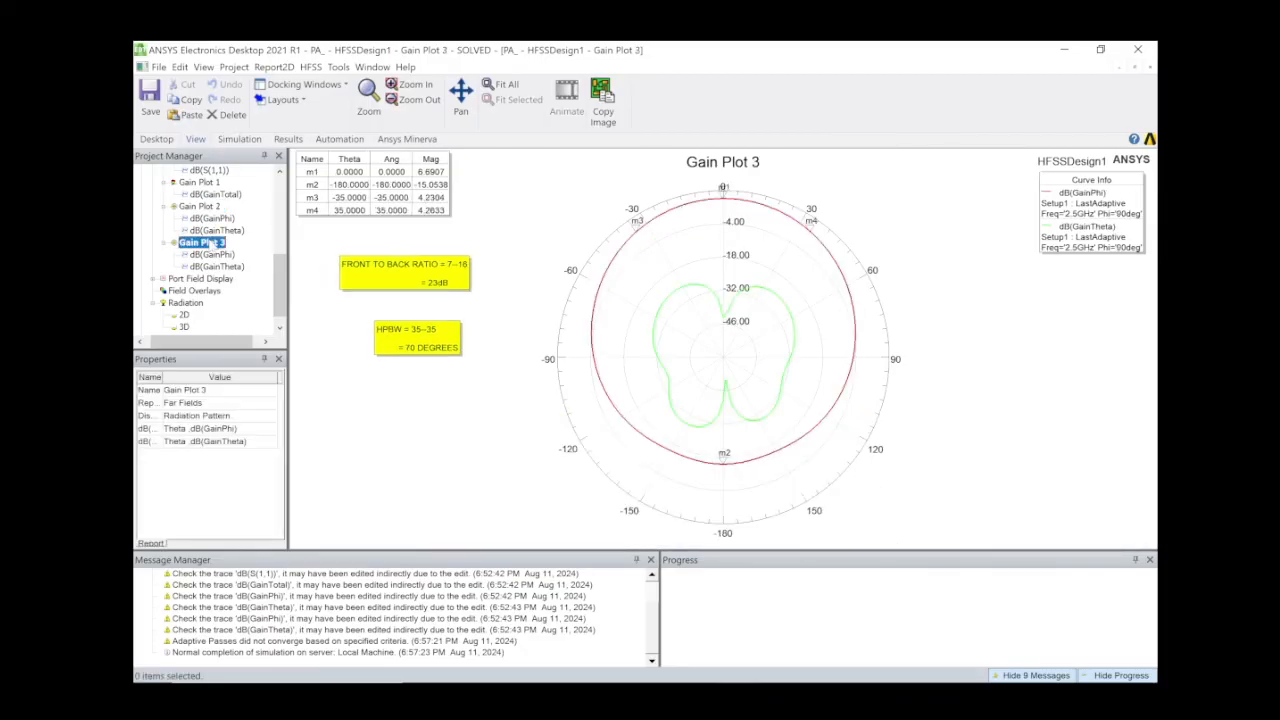